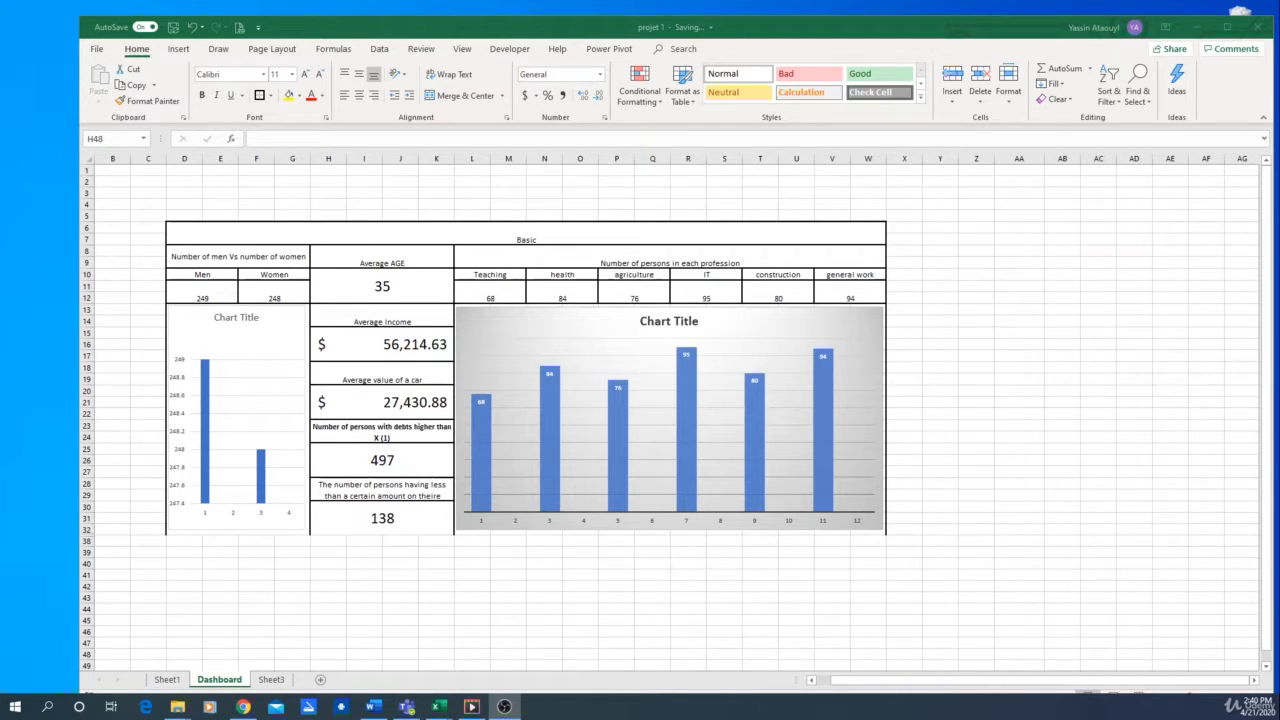
# Step: Examine the debt and mortgage counts on the Dashboard sheet, including the full text of both headings
pyautogui.click(352, 438)
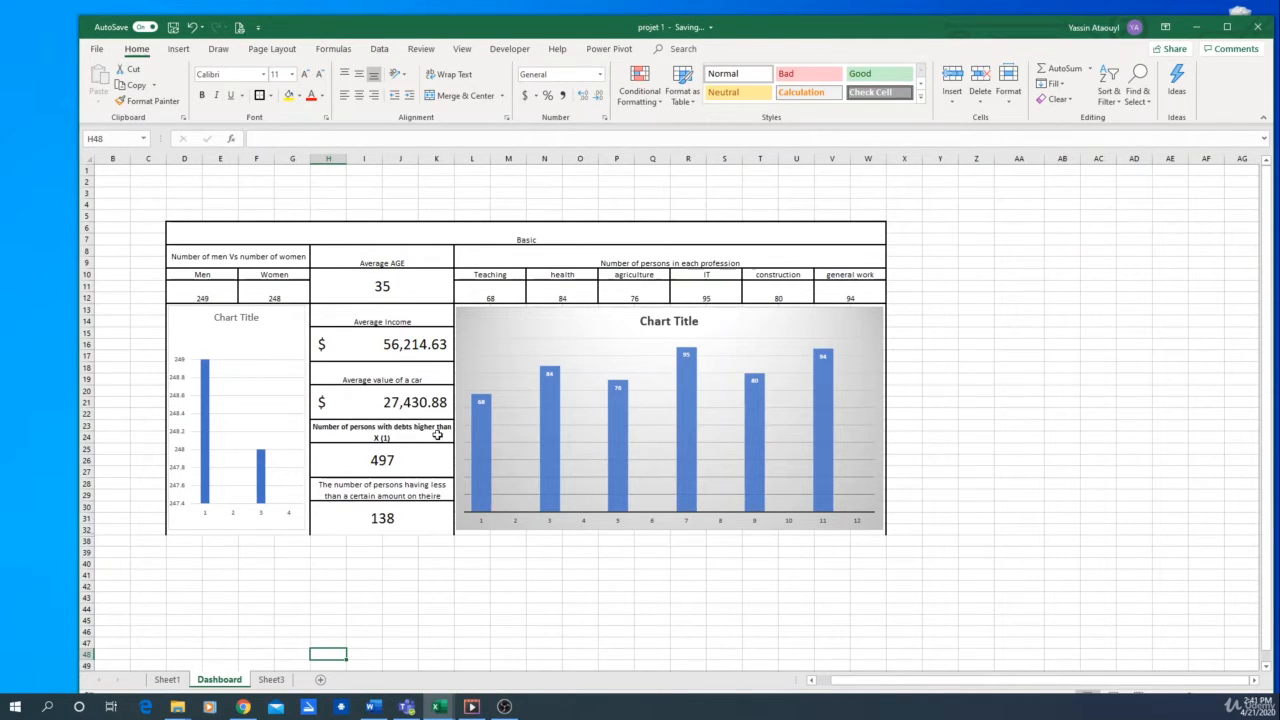
pyautogui.click(392, 463)
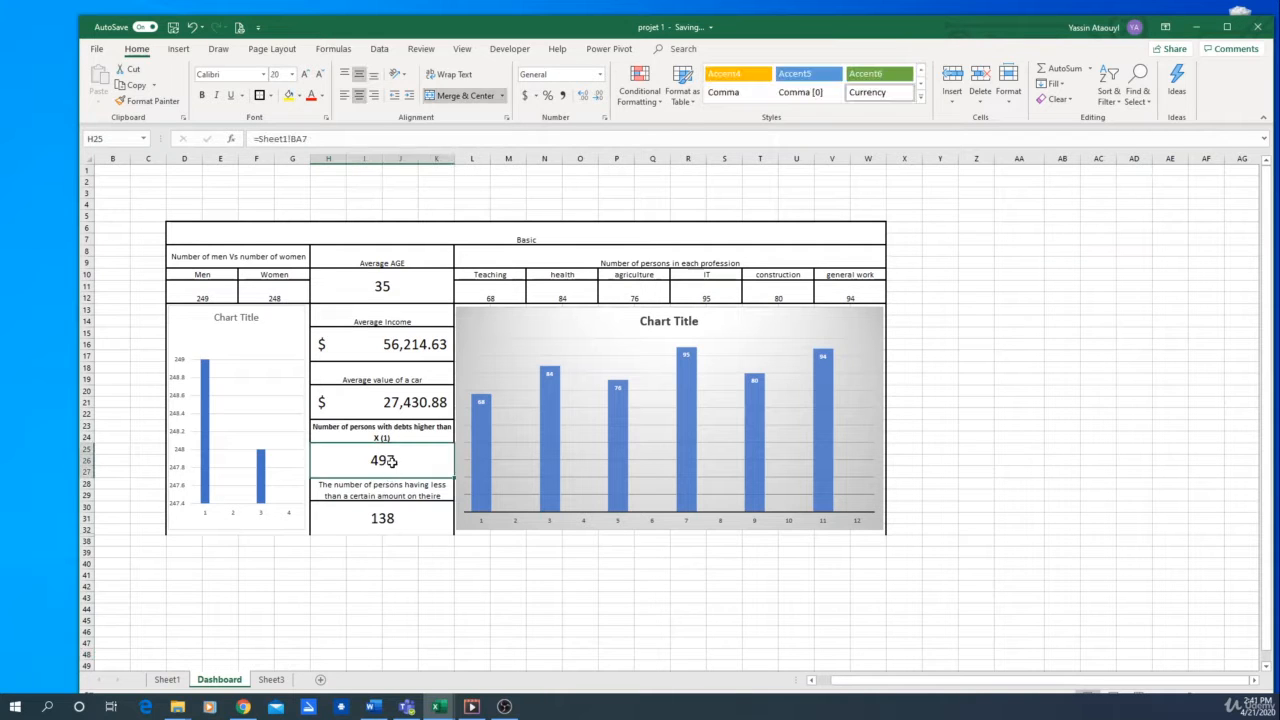
pyautogui.click(388, 516)
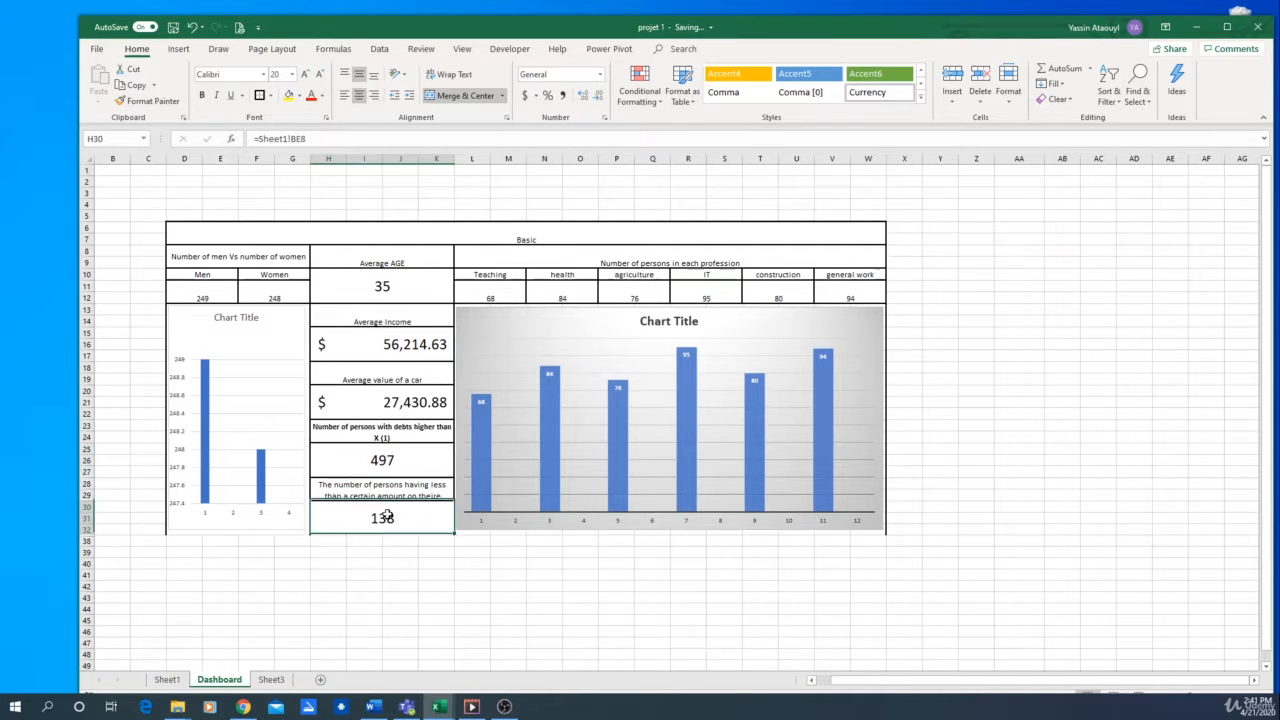
pyautogui.click(390, 494)
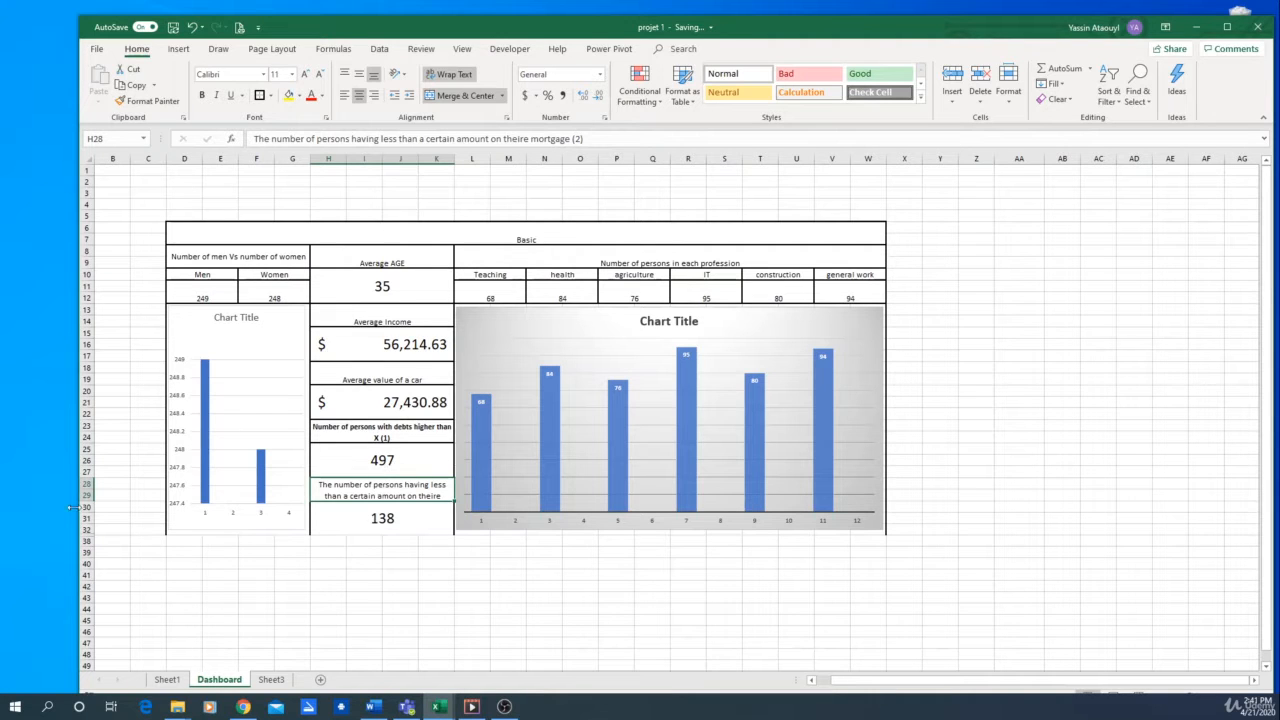
pyautogui.click(384, 431)
pyautogui.click(455, 139)
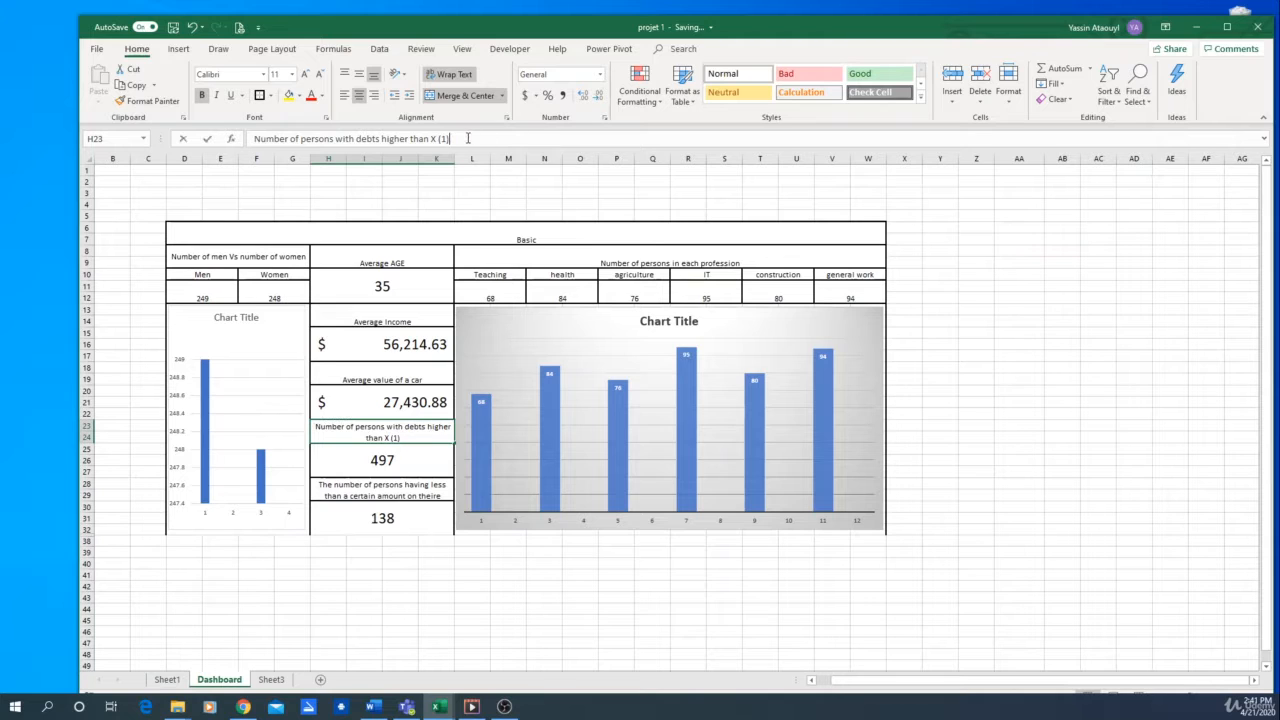
pyautogui.click(405, 490)
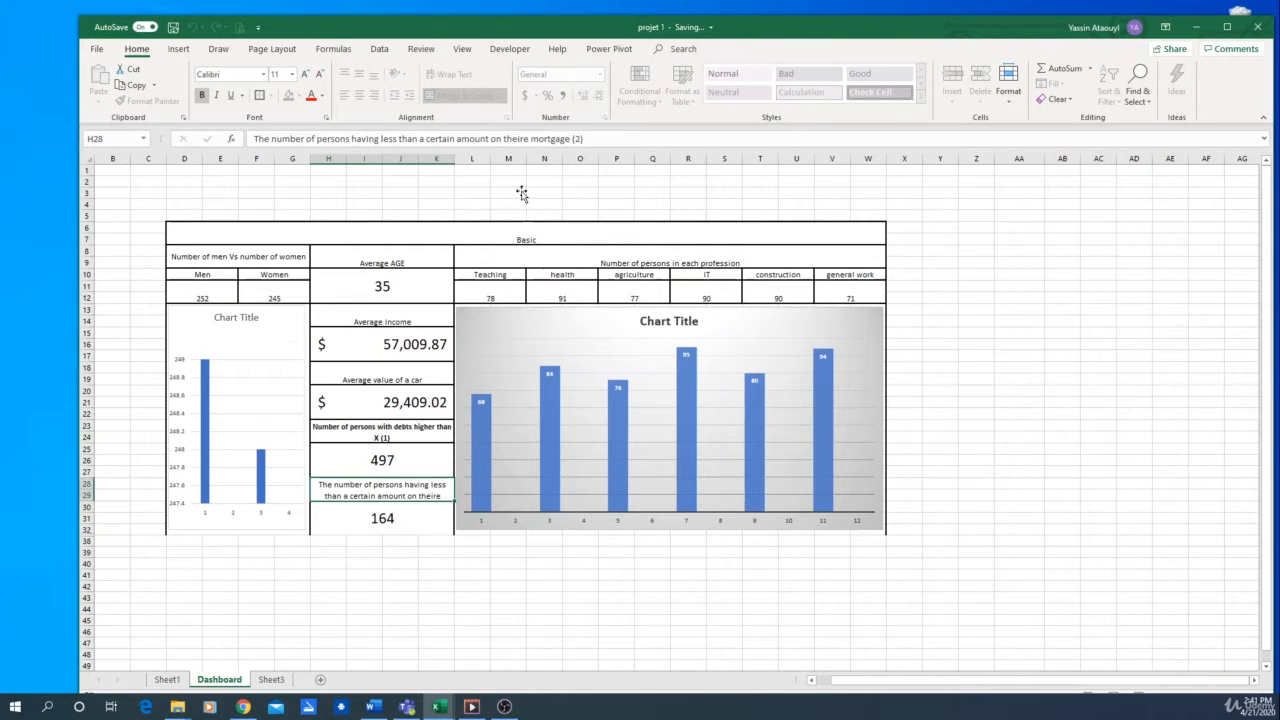
pyautogui.click(587, 139)
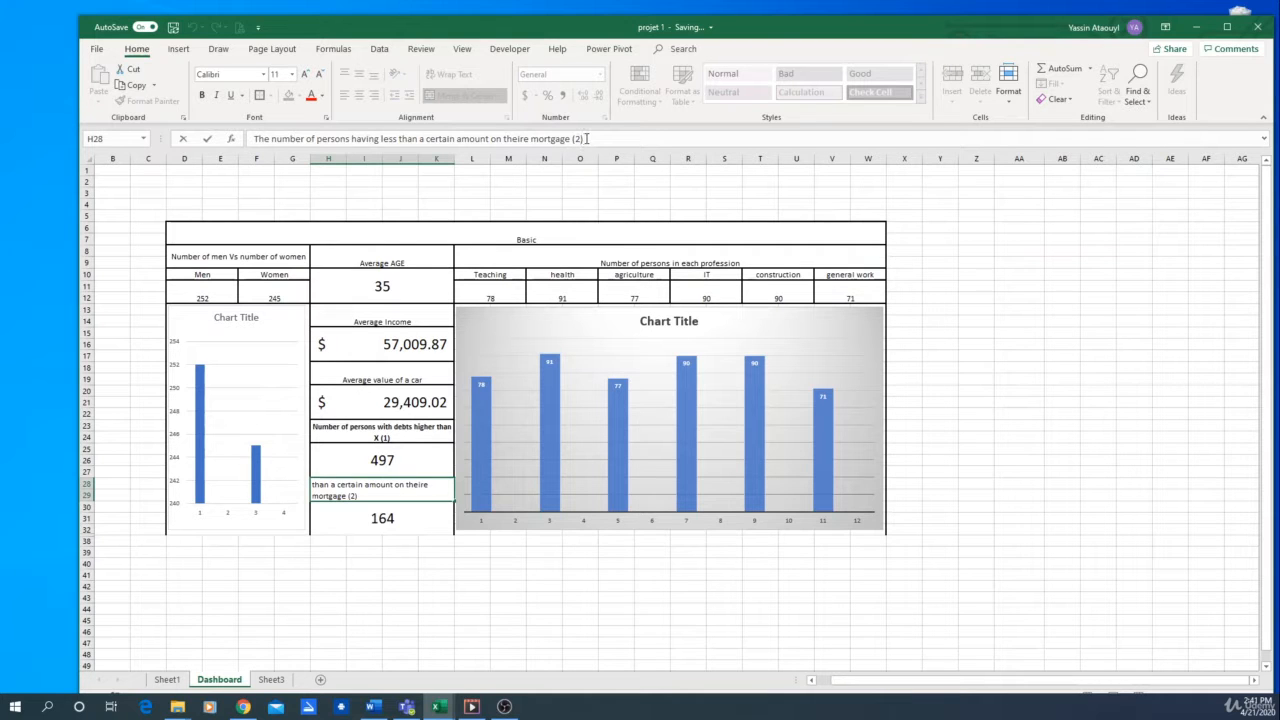
pyautogui.press('Return')
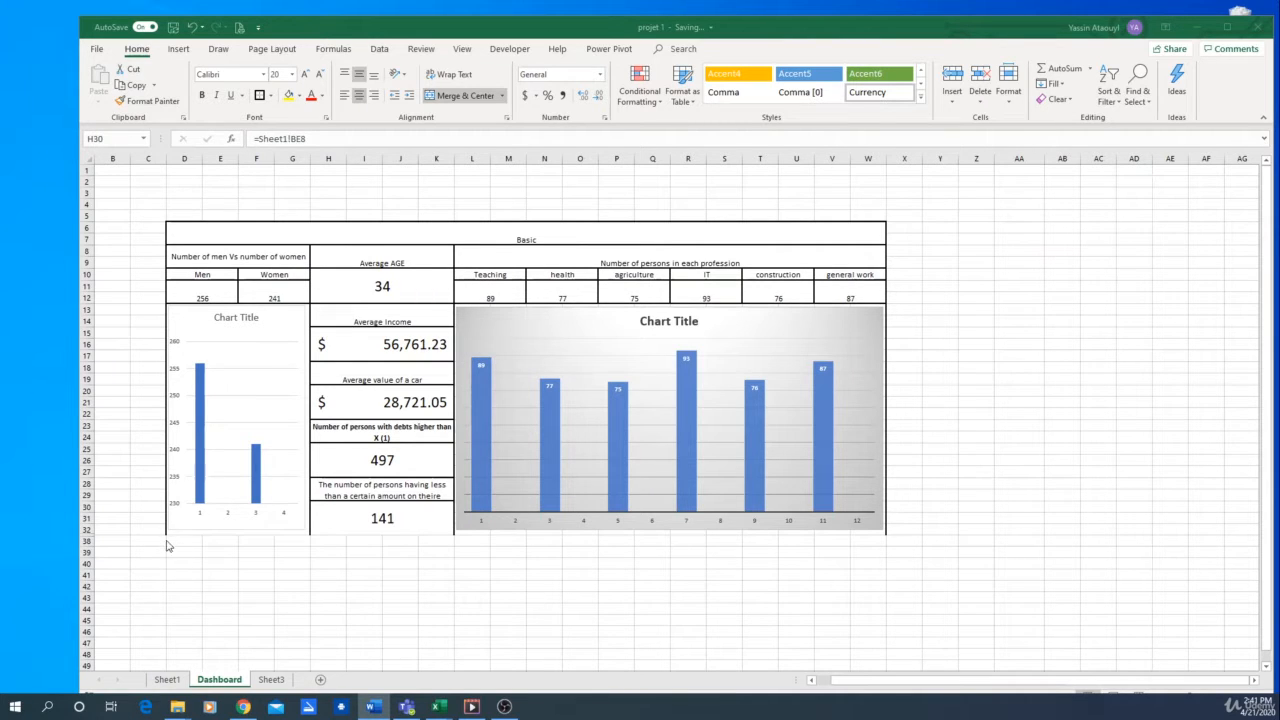
# Step: Unhide the rows between 32 and 38 on the Dashboard sheet that hold the average income per territory table
pyautogui.moveTo(87, 541); pyautogui.dragTo(87, 530)
pyautogui.rightClick(86, 530)
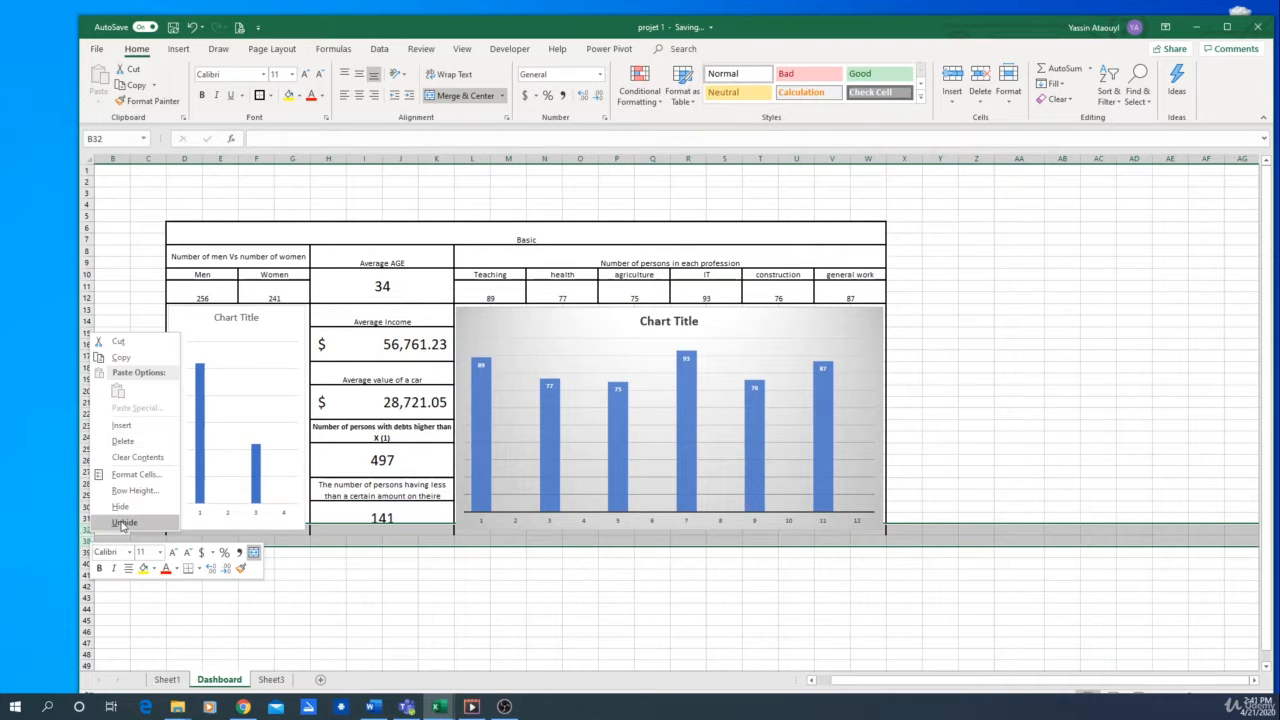
pyautogui.click(124, 524)
pyautogui.click(364, 645)
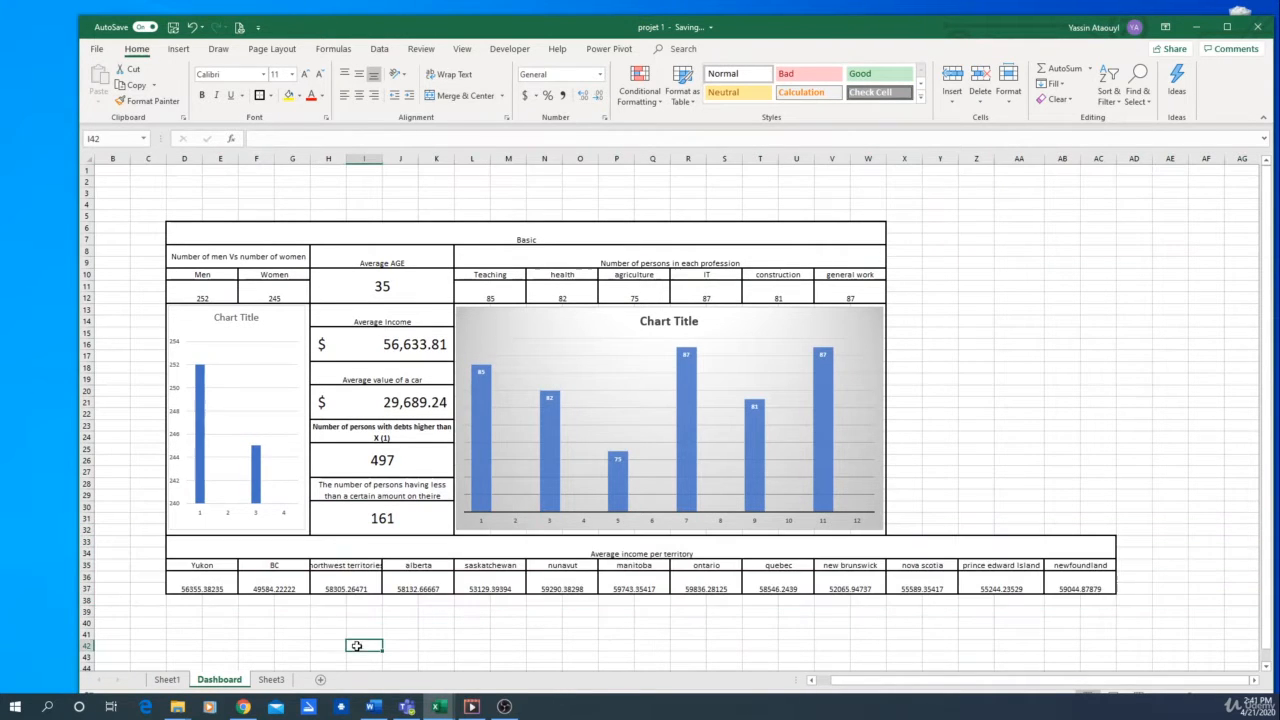
# Step: Examine the title and territory headings of the average income per territory table and the cell reference behind Yukon's value
pyautogui.click(641, 553)
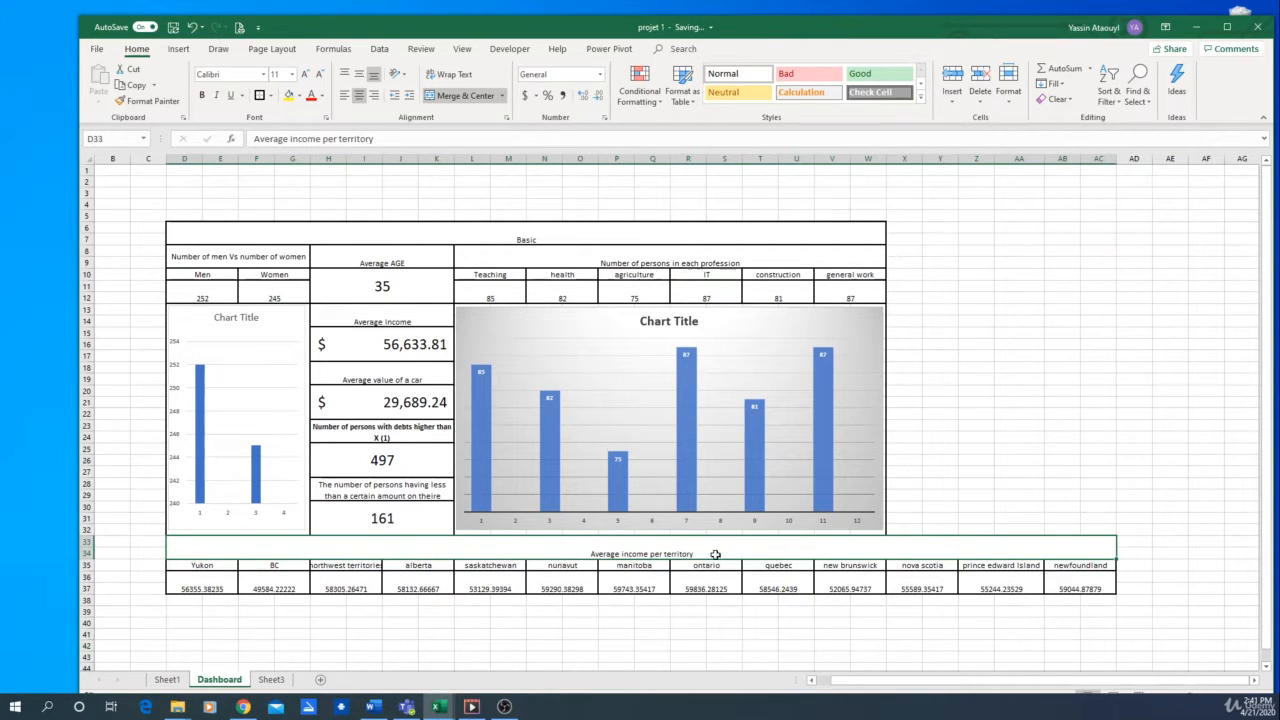
pyautogui.click(208, 566)
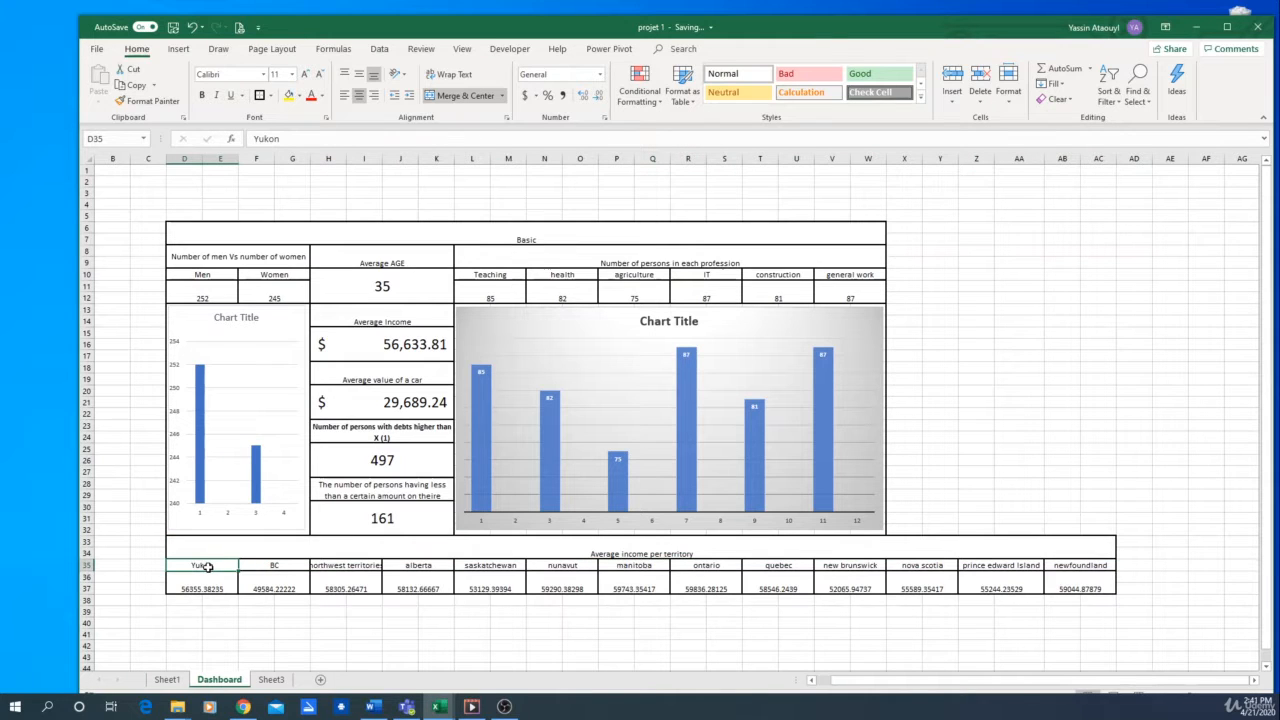
pyautogui.click(288, 567)
pyautogui.click(354, 566)
pyautogui.click(428, 565)
pyautogui.click(556, 563)
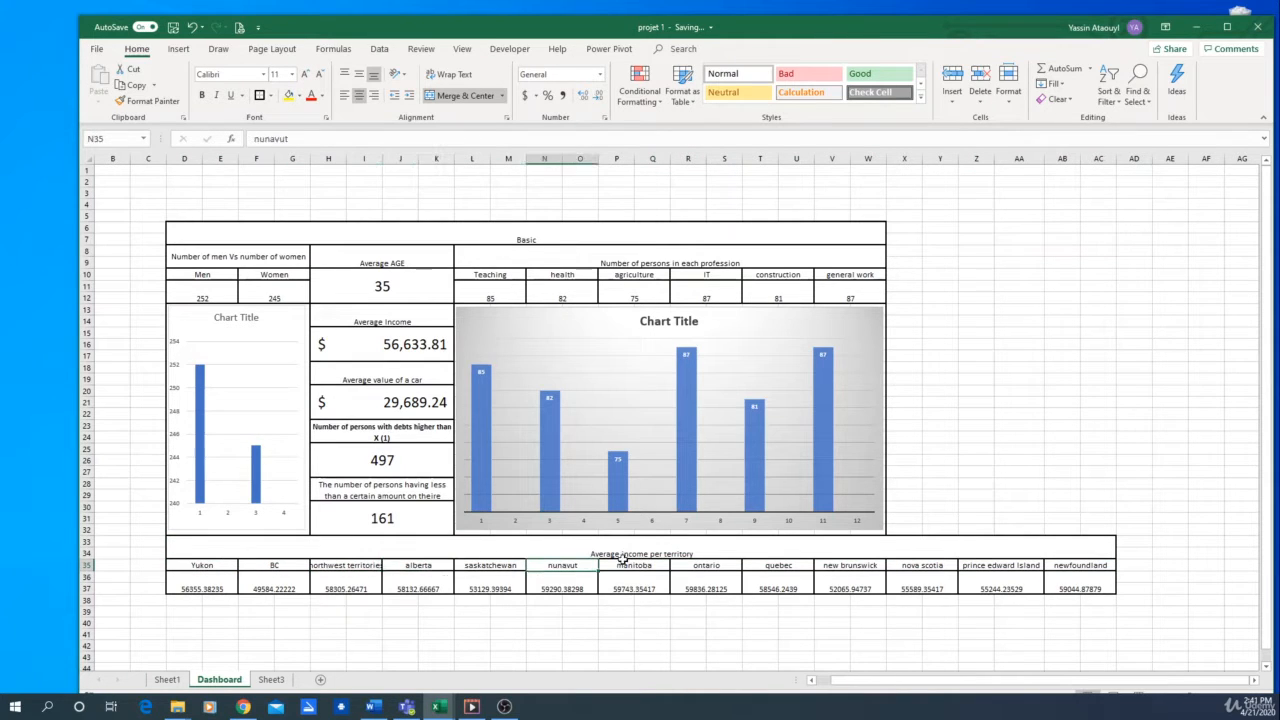
pyautogui.click(230, 580)
# Step: Review the average income per territory columns on Sheet1, from their headings to the averages in row 505, and return to the Dashboard sheet
pyautogui.click(172, 680)
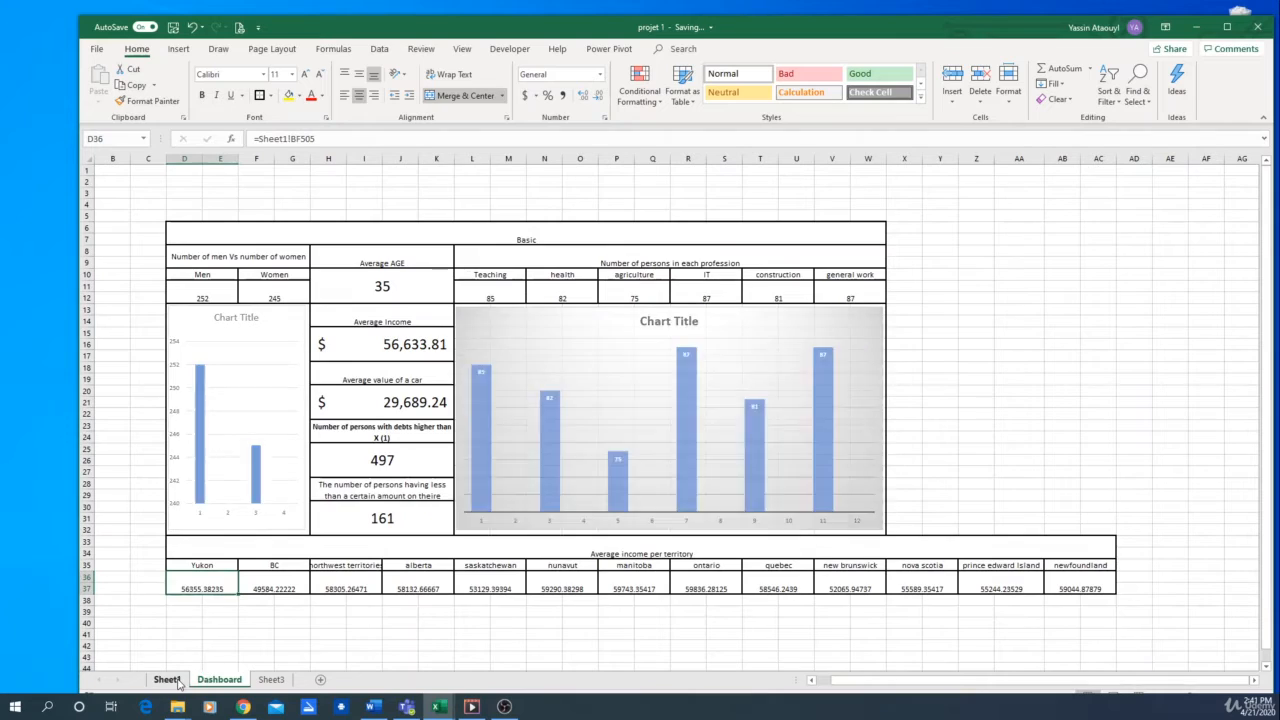
pyautogui.scroll(20, 714, 566)
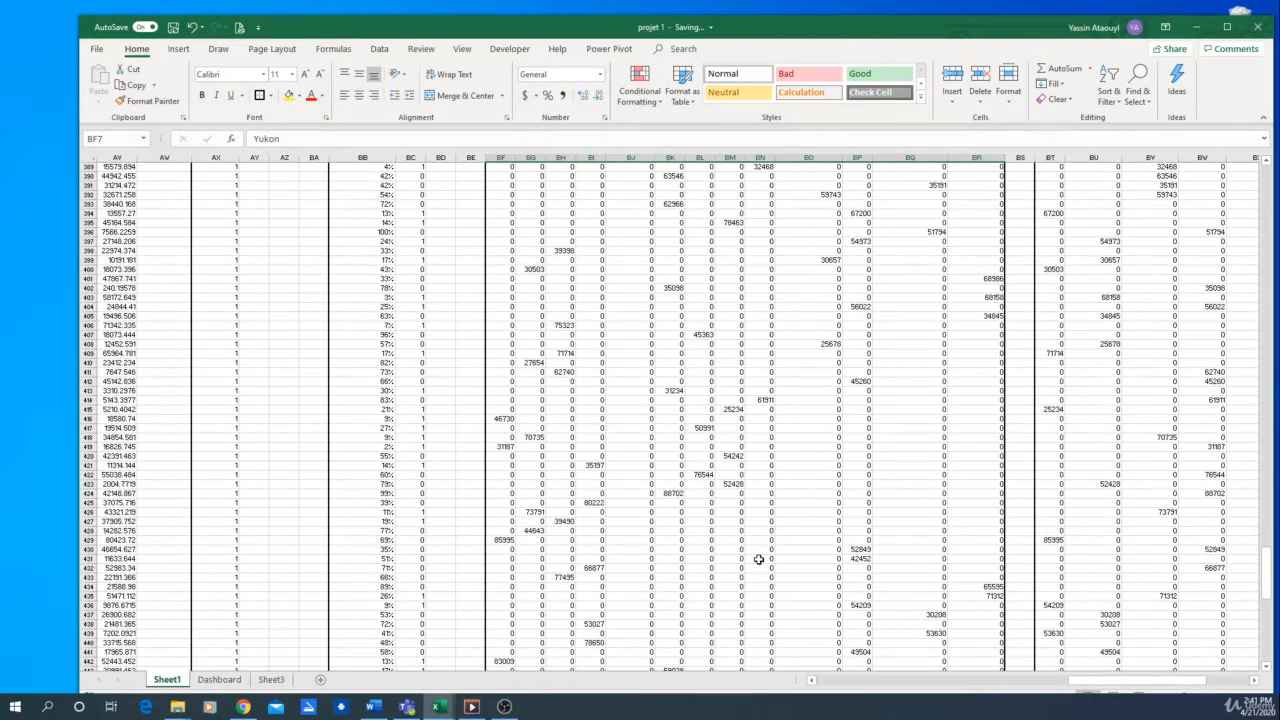
pyautogui.moveTo(1268, 533); pyautogui.dragTo(1259, 332)
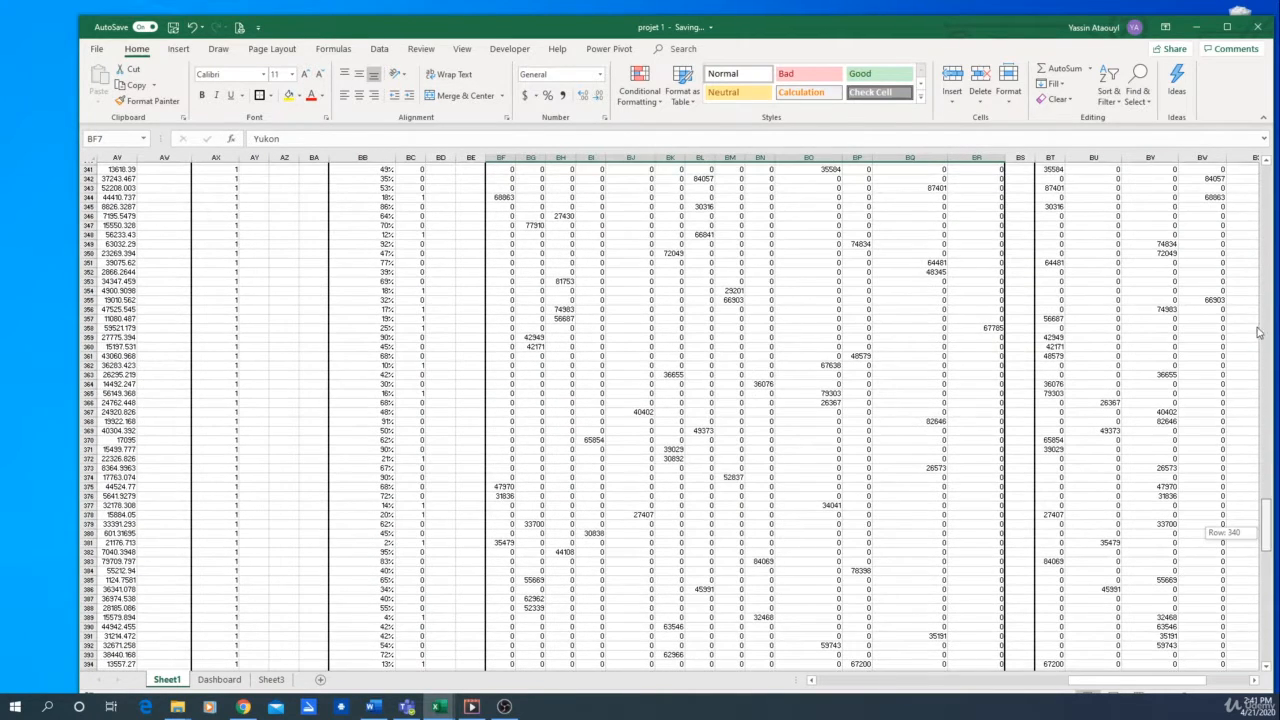
pyautogui.moveTo(1250, 218); pyautogui.dragTo(1262, 168)
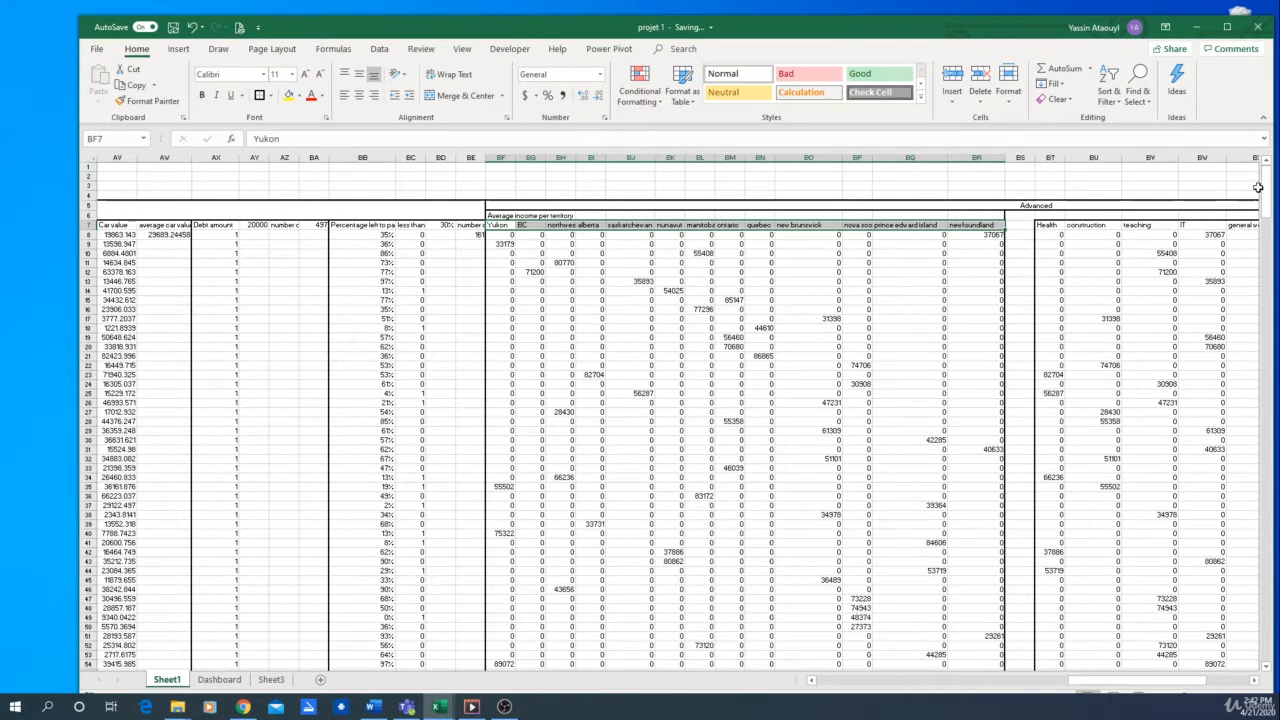
pyautogui.moveTo(1262, 189); pyautogui.dragTo(1274, 625)
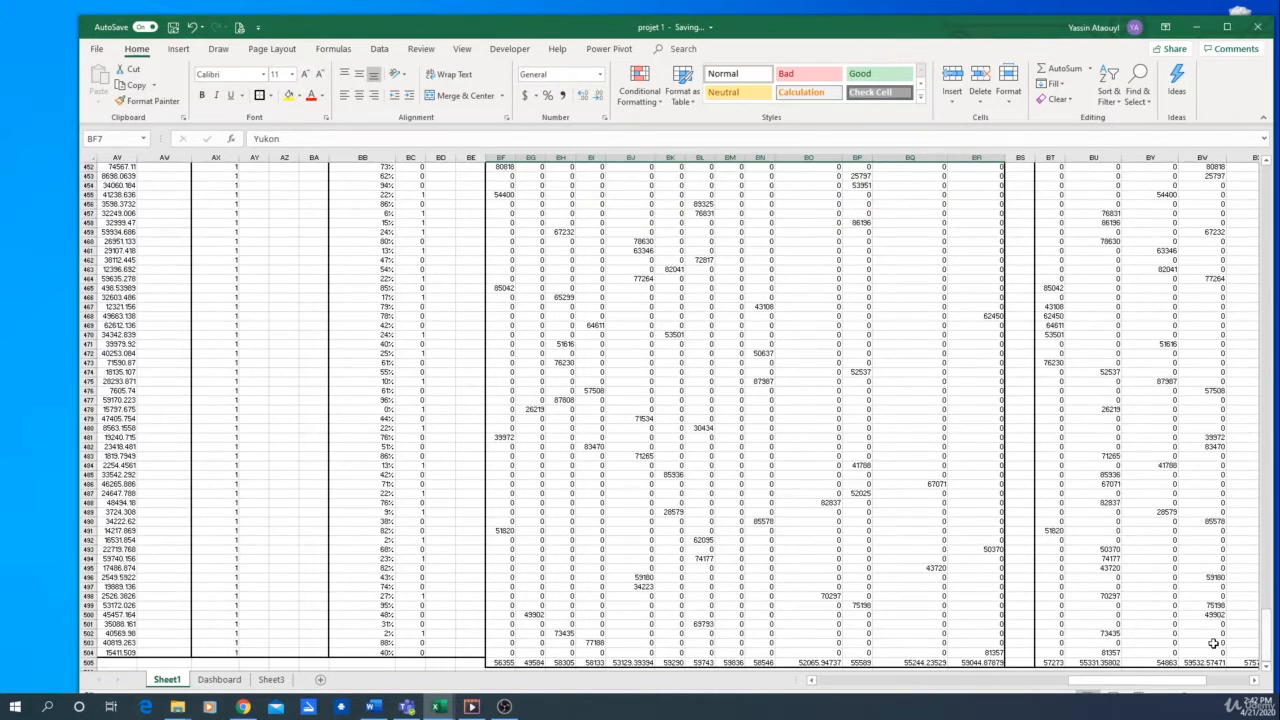
pyautogui.click(219, 679)
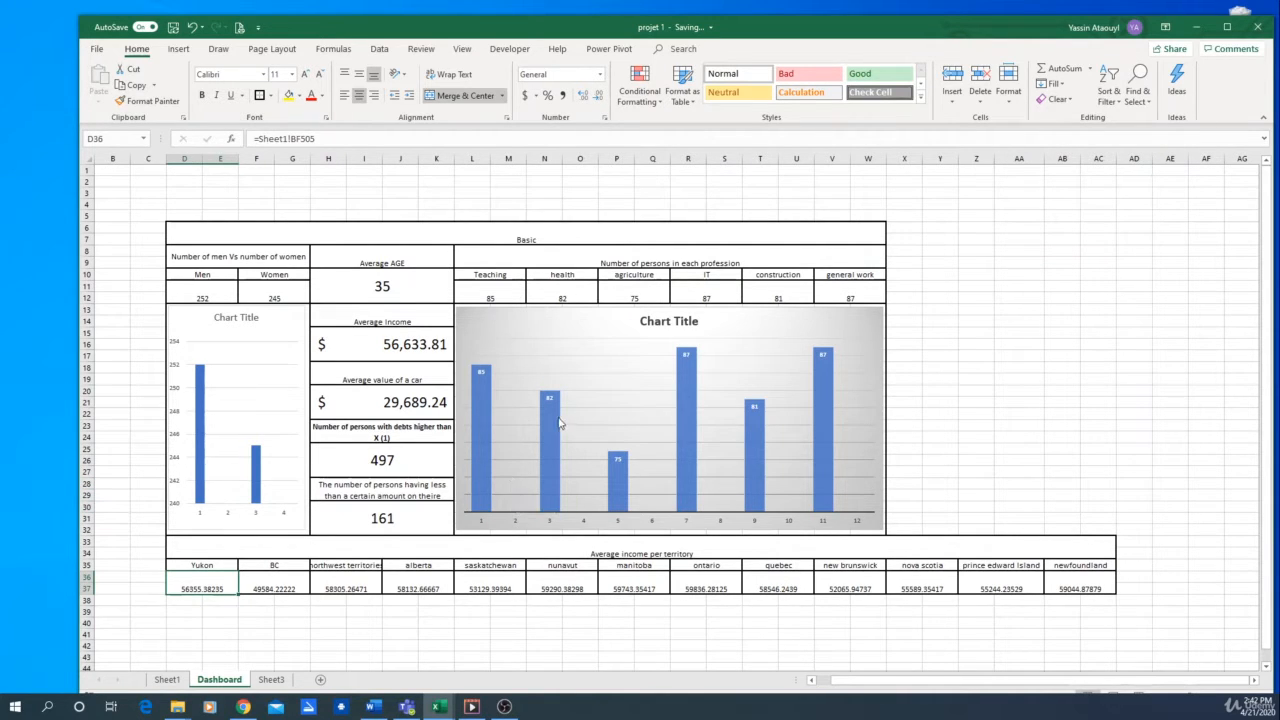
pyautogui.moveTo(561, 421)
pyautogui.click(86, 472)
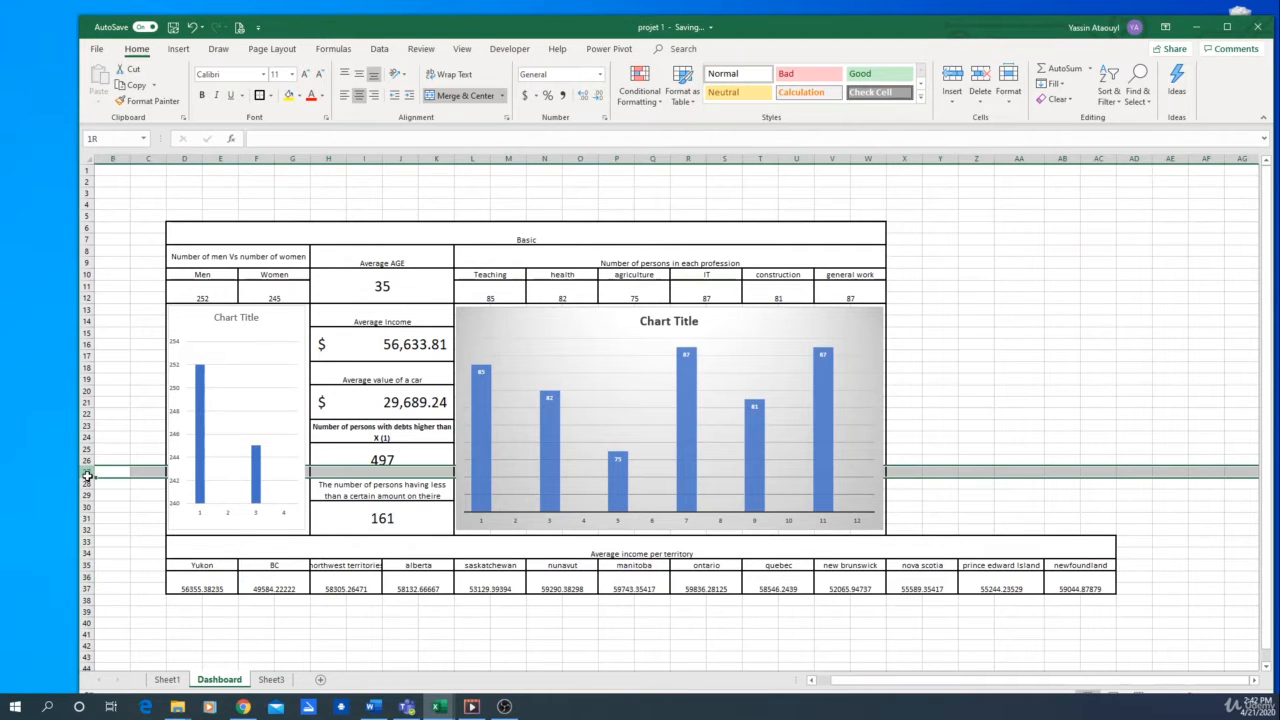
pyautogui.click(87, 525)
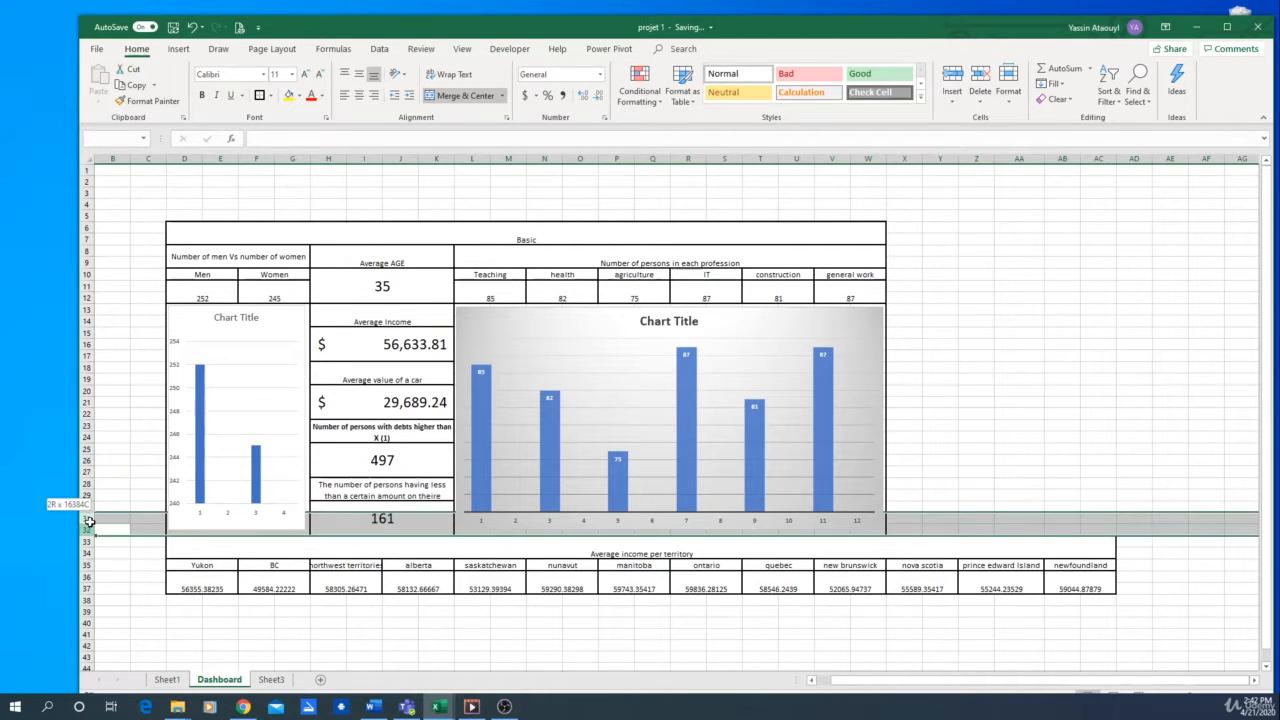
pyautogui.rightClick(90, 520)
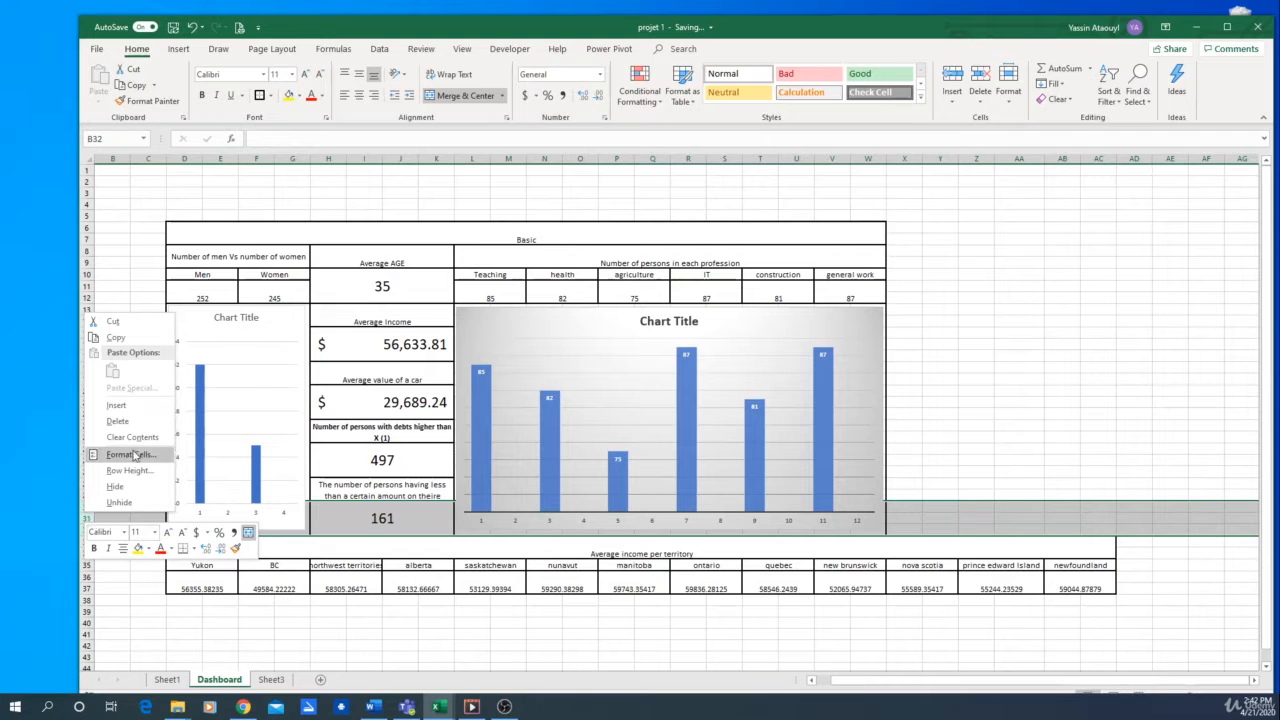
pyautogui.click(118, 405)
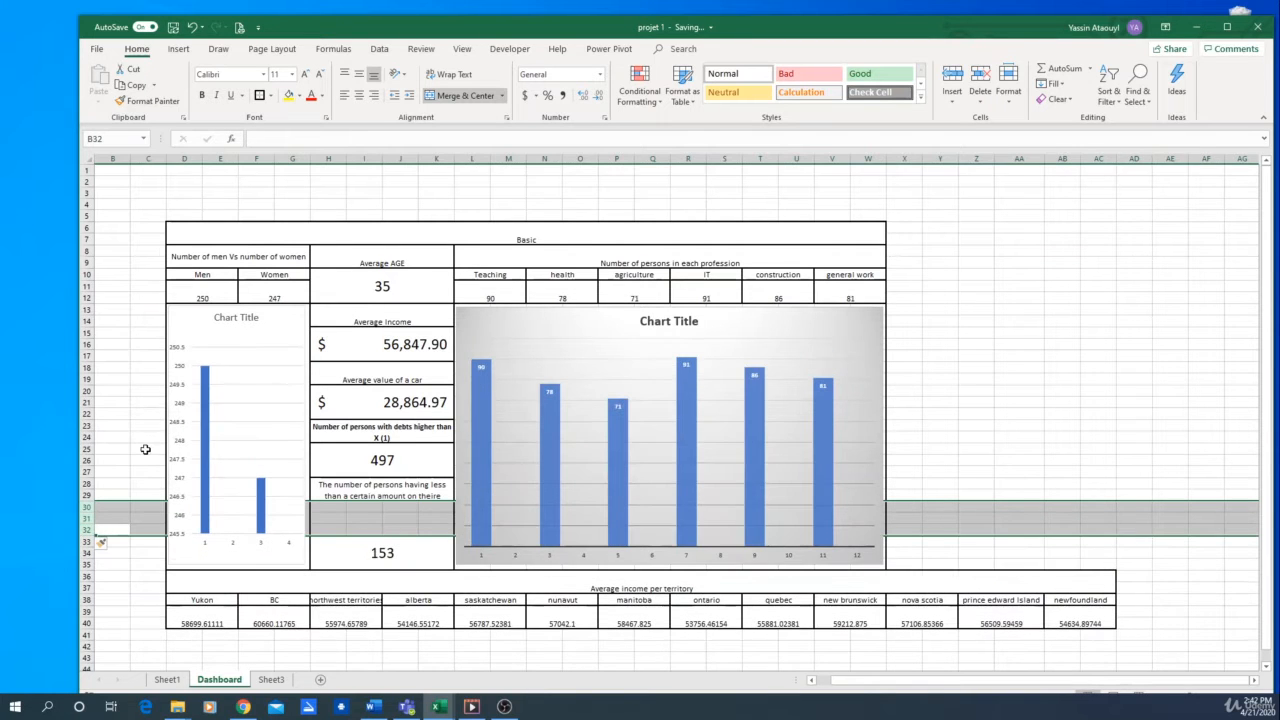
pyautogui.hotkey('ctrl', 'z')
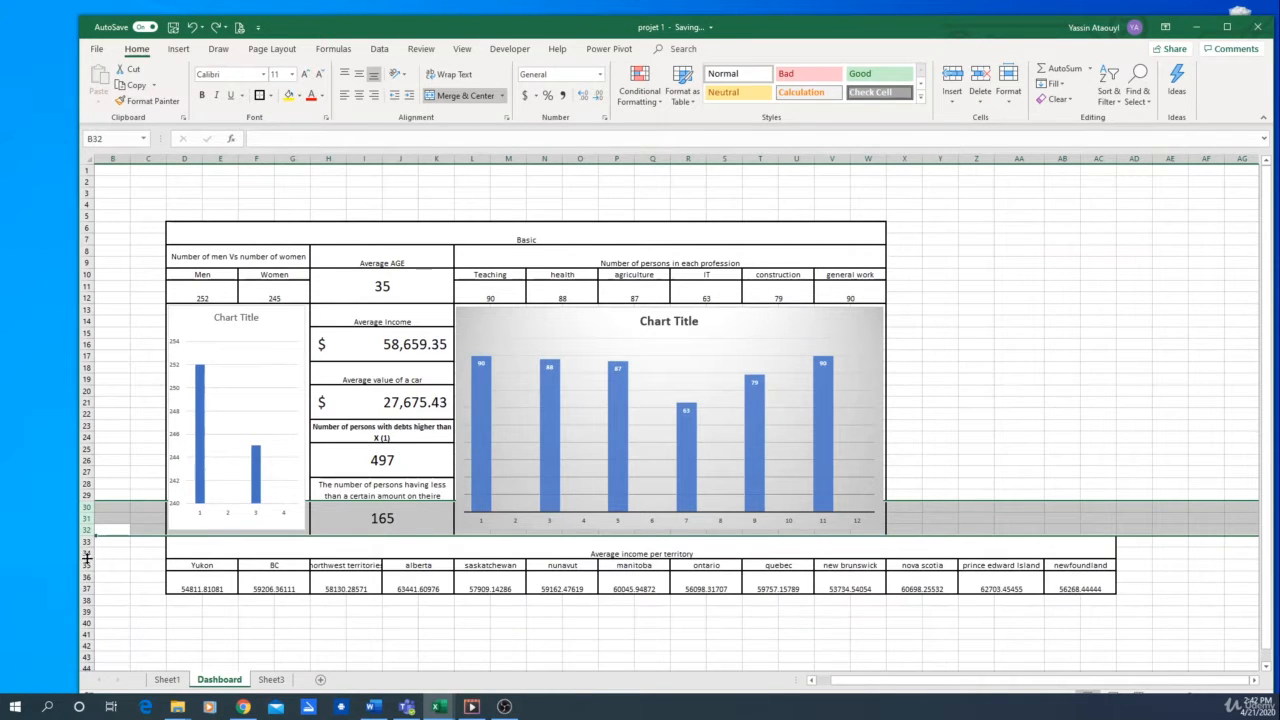
# Step: Insert two blank rows at rows 33 and 34, directly above the average income per territory table
pyautogui.click(84, 553)
pyautogui.rightClick(84, 553)
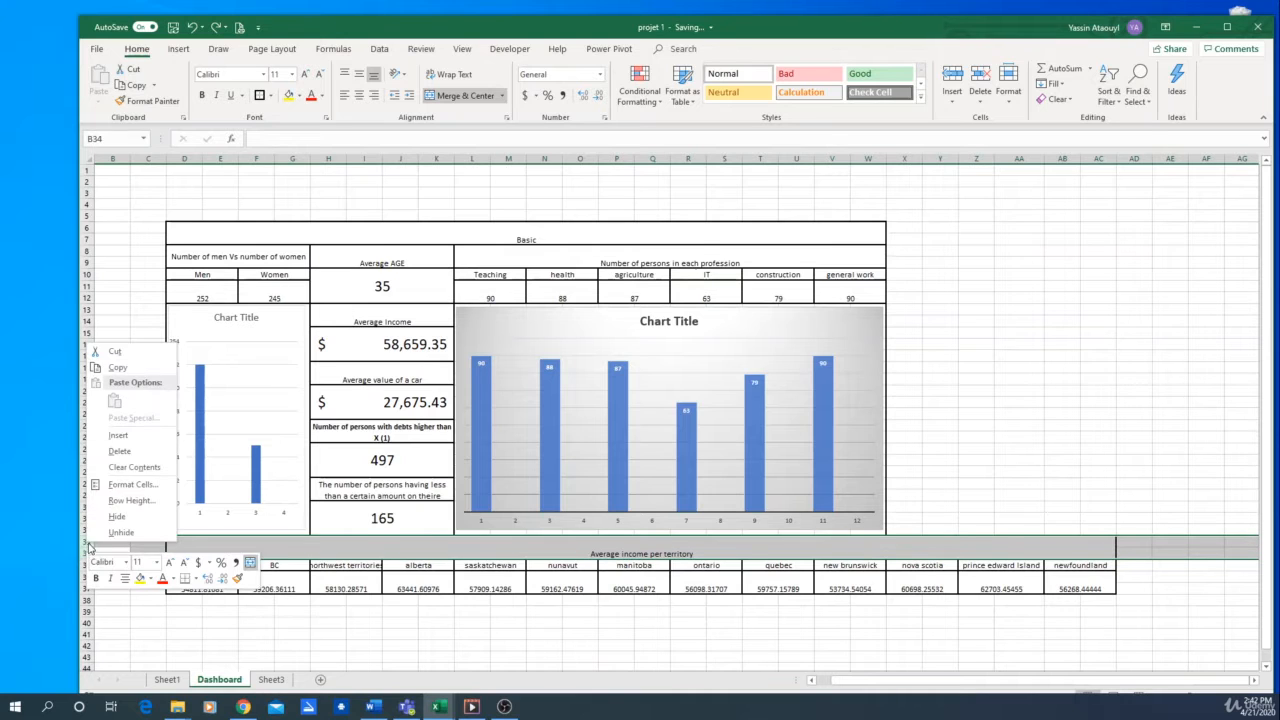
pyautogui.click(125, 436)
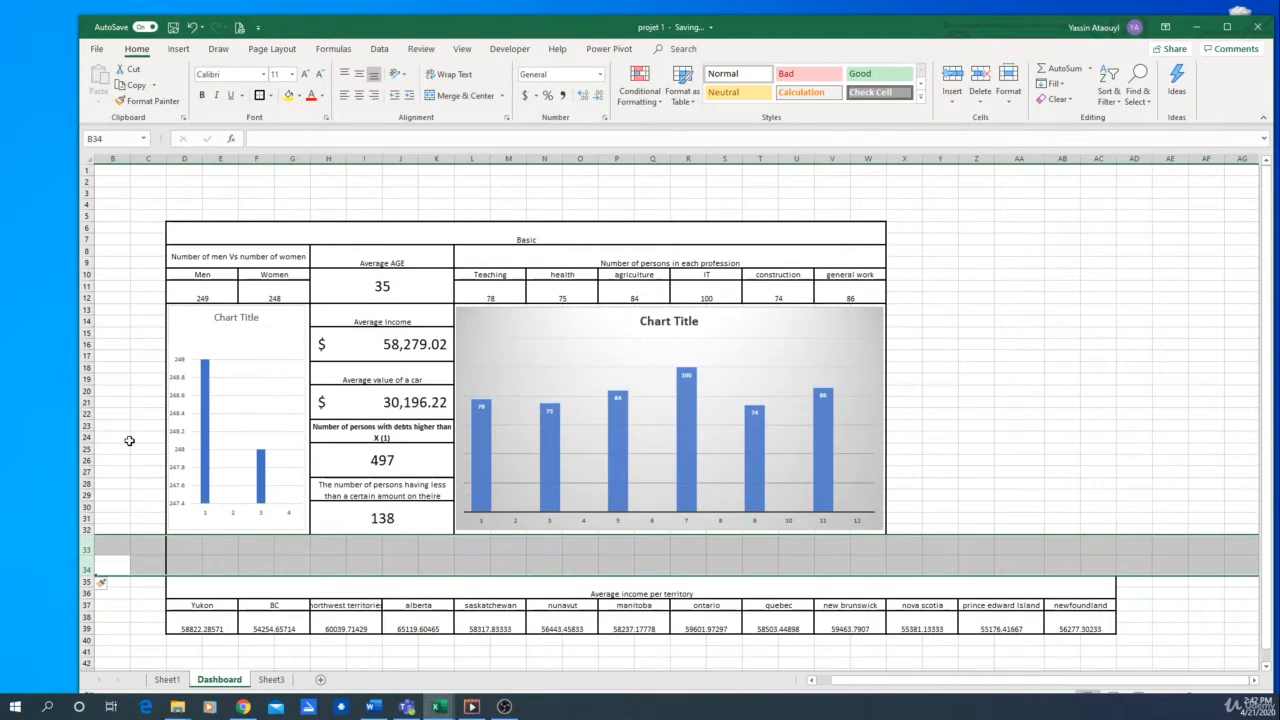
pyautogui.click(514, 564)
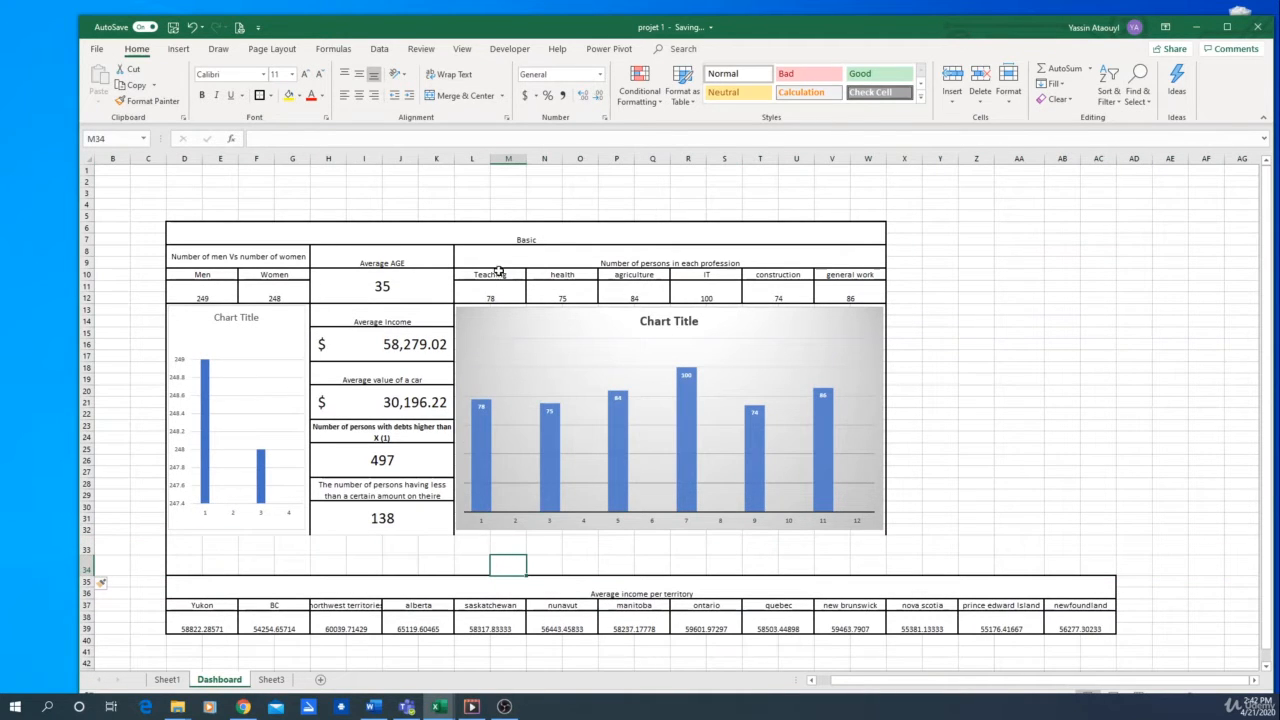
# Step: Try to paste a copy of the number of persons in each profession table into the blank rows above the territory table
pyautogui.moveTo(499, 258); pyautogui.dragTo(708, 289)
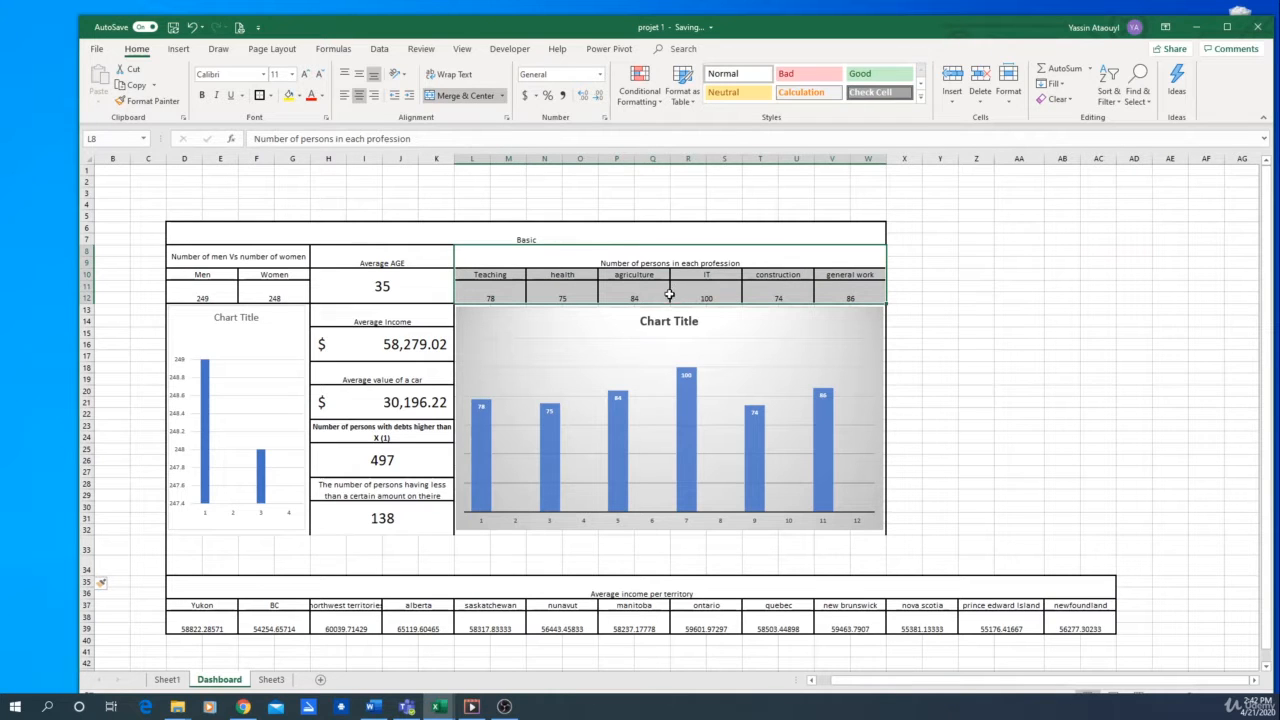
pyautogui.hotkey('ctrl', 'c')
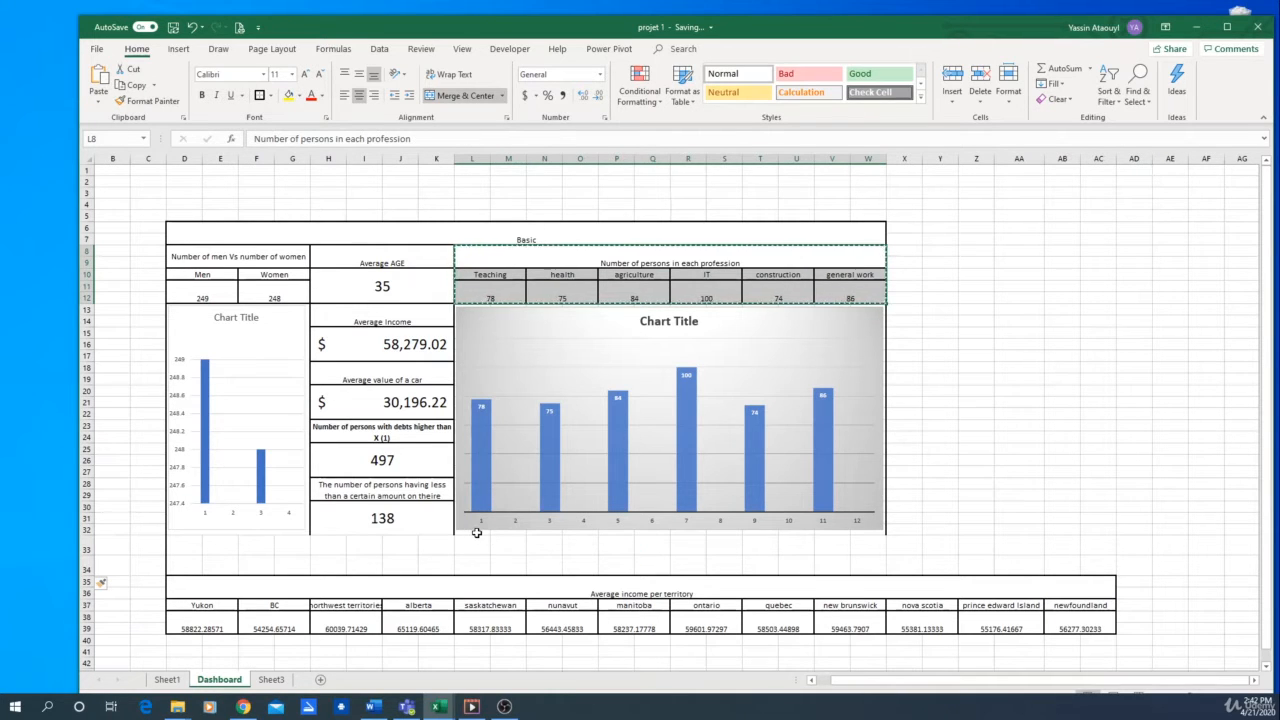
pyautogui.click(514, 551)
pyautogui.hotkey('ctrl', 'v')
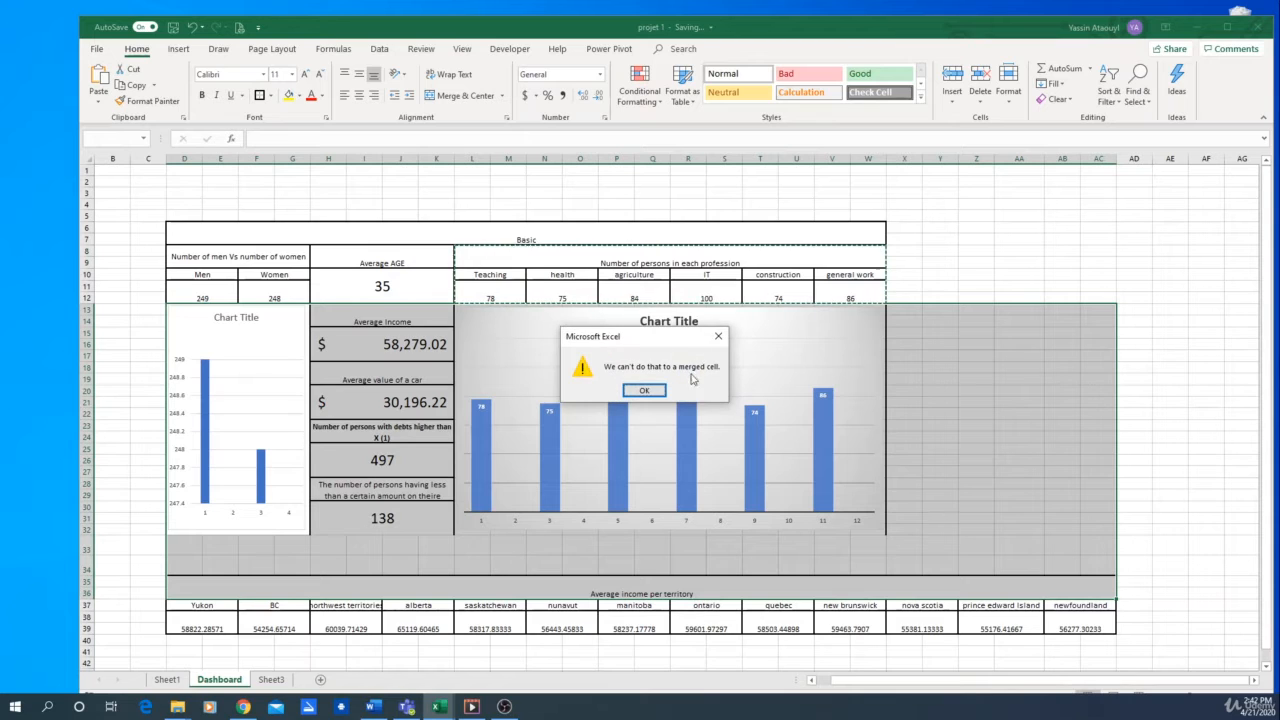
pyautogui.click(718, 336)
# Step: Insert four more rows above row 31 on the Dashboard sheet
pyautogui.click(152, 562)
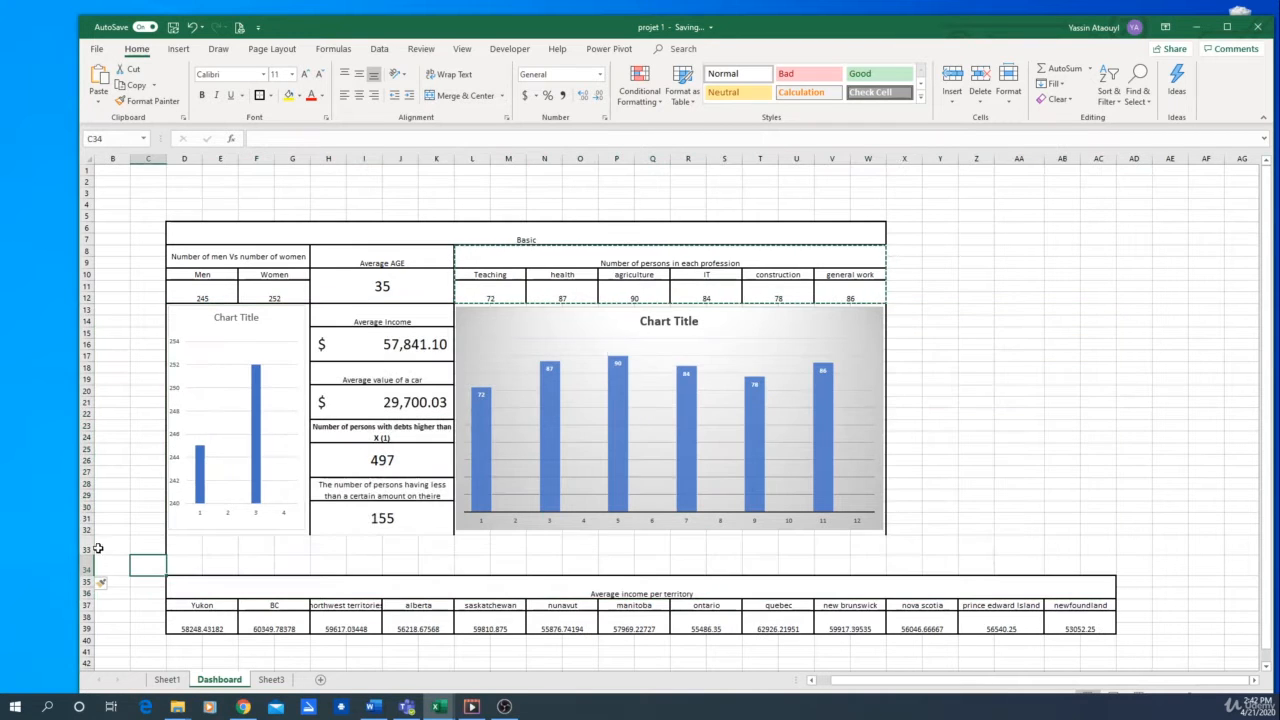
pyautogui.moveTo(88, 518); pyautogui.dragTo(88, 558)
pyautogui.rightClick(88, 542)
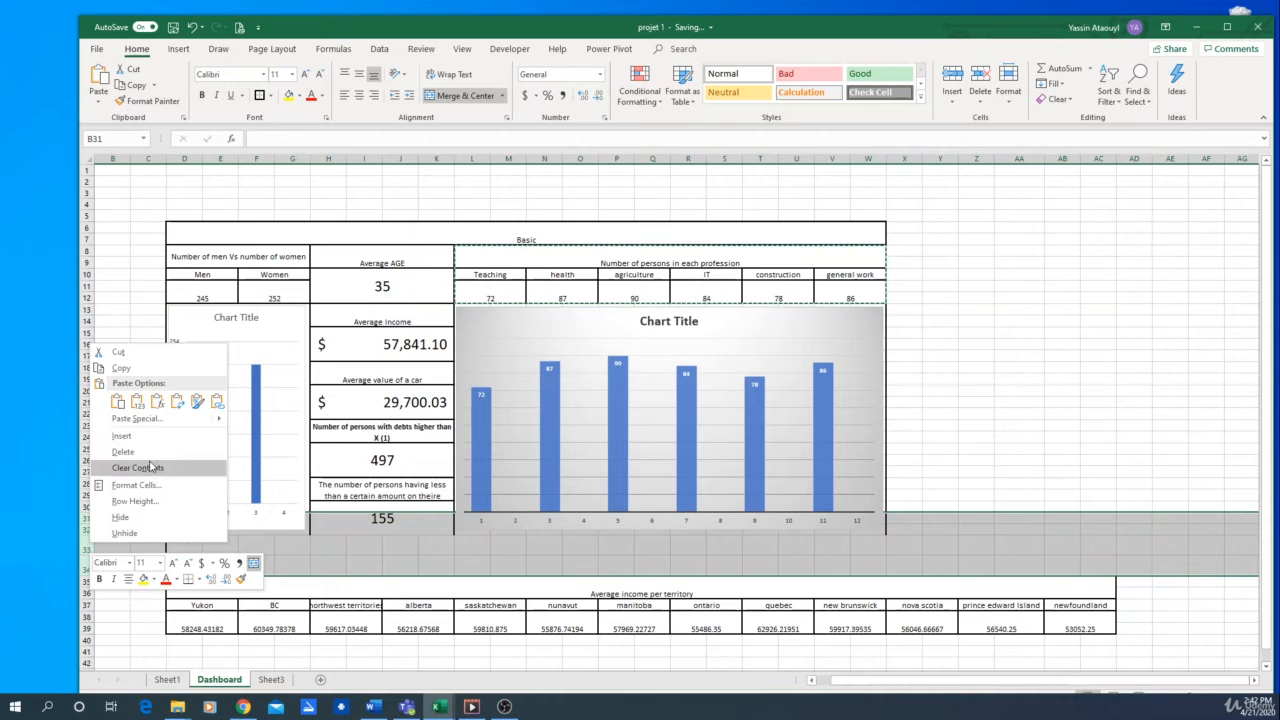
pyautogui.click(121, 436)
# Step: Reduce the height of blank row 38, just above the average income per territory table
pyautogui.click(140, 601)
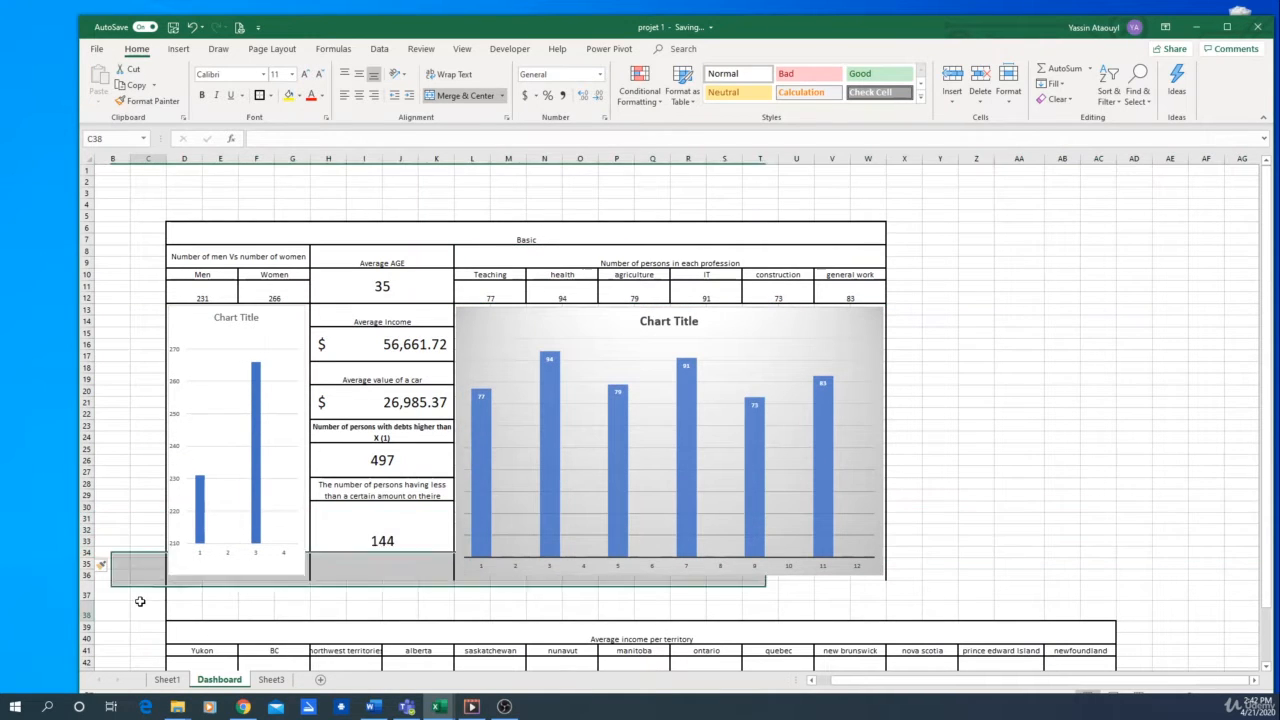
pyautogui.click(543, 608)
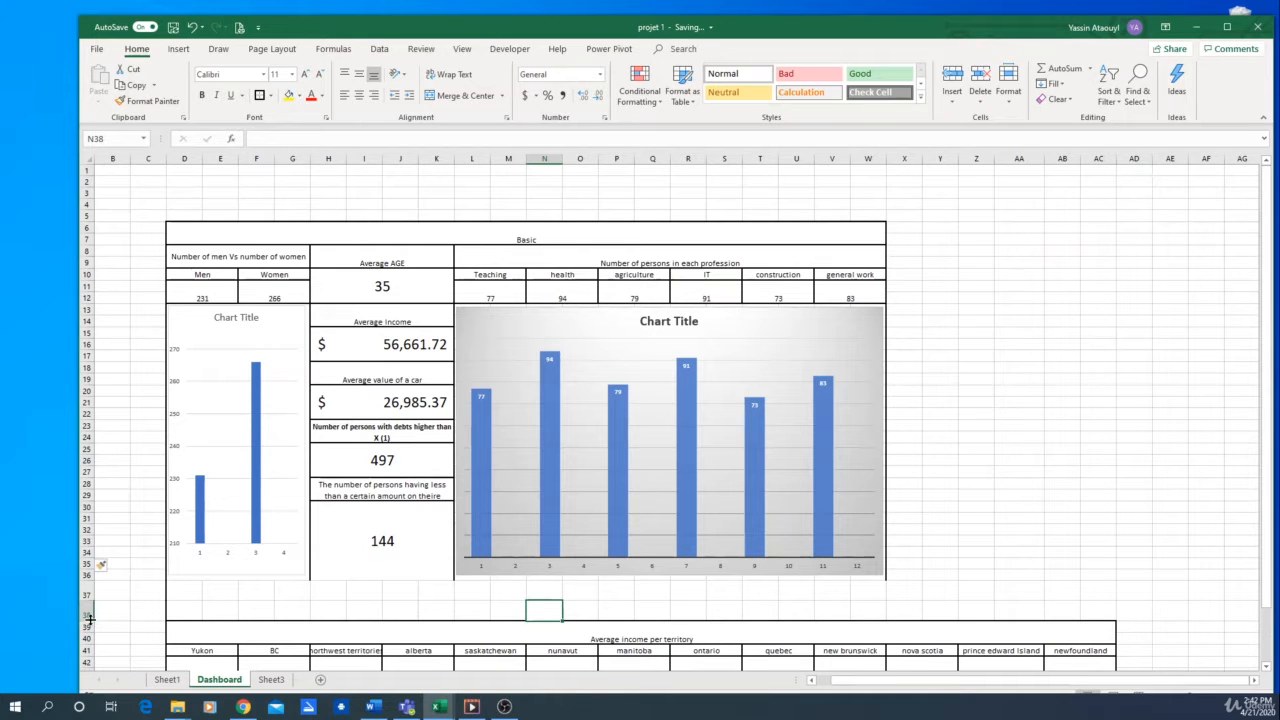
pyautogui.moveTo(90, 620); pyautogui.dragTo(90, 608)
# Step: Shorten the number of persons in each profession chart so that it ends at row 29
pyautogui.click(790, 570)
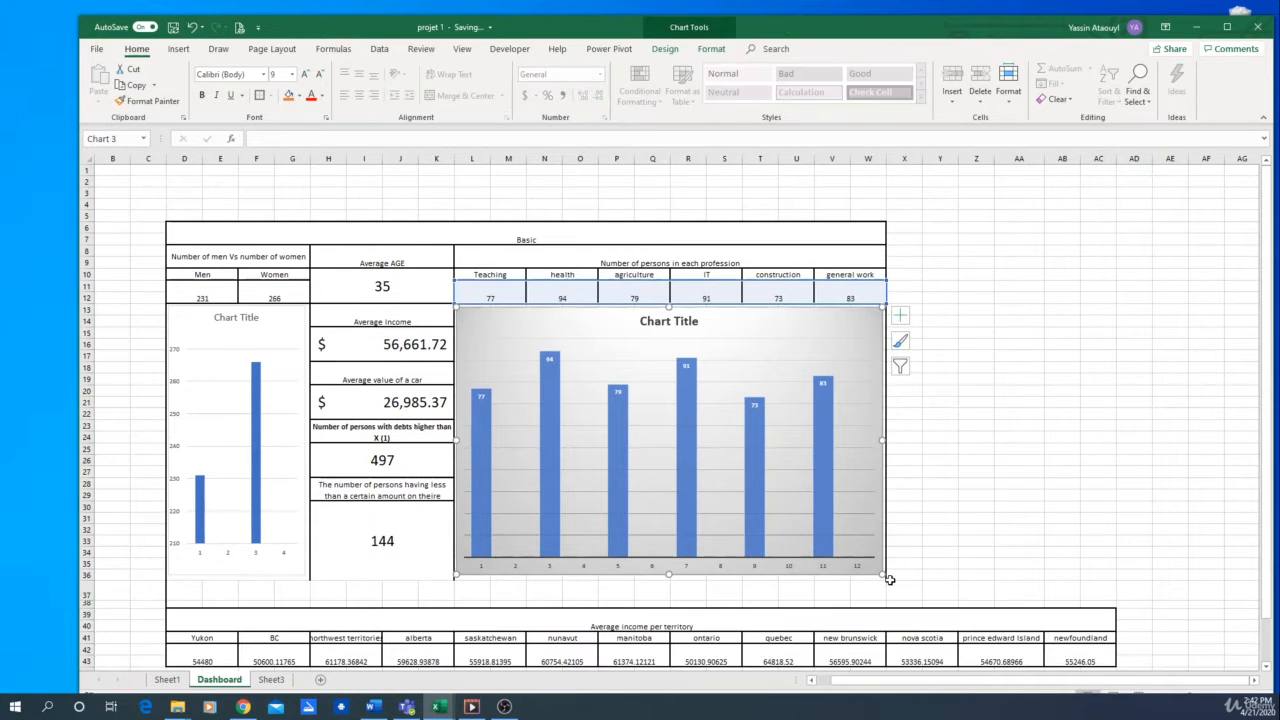
pyautogui.moveTo(881, 573); pyautogui.dragTo(886, 503)
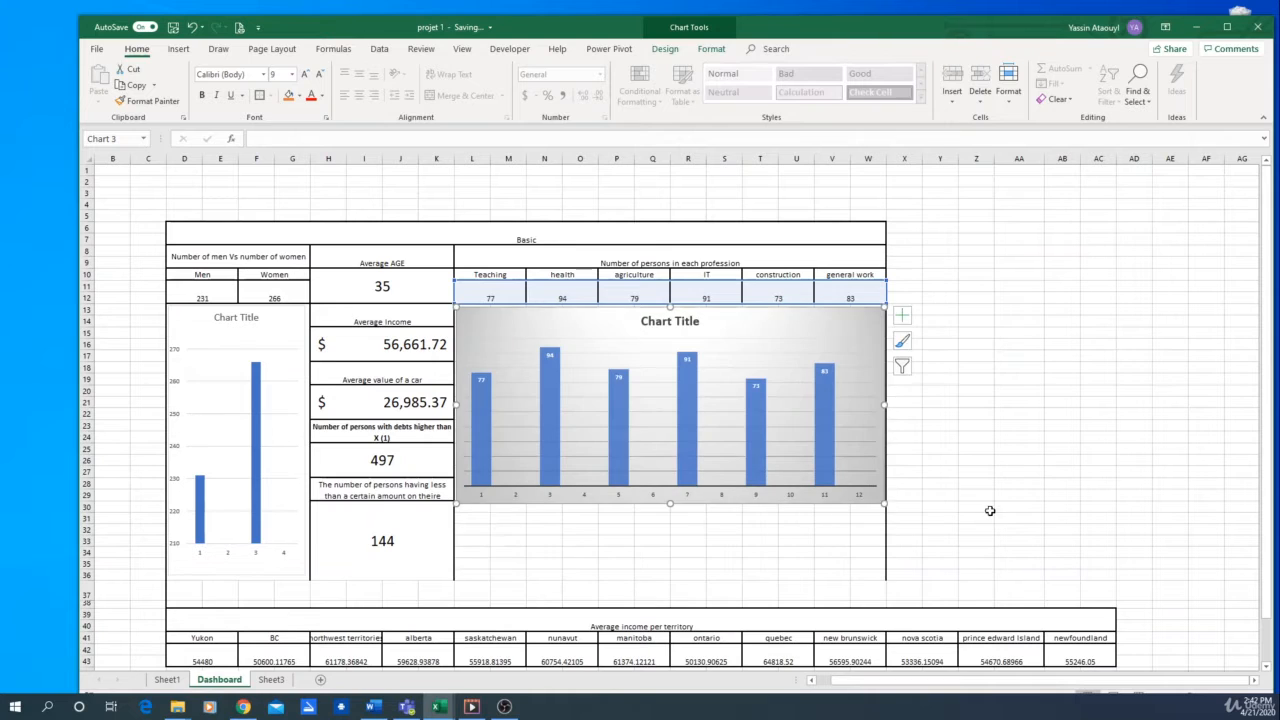
pyautogui.click(984, 510)
# Step: Copy the number of persons in each profession table, title and headers included, to the area starting at cell L30 below the chart
pyautogui.moveTo(494, 265); pyautogui.dragTo(758, 300)
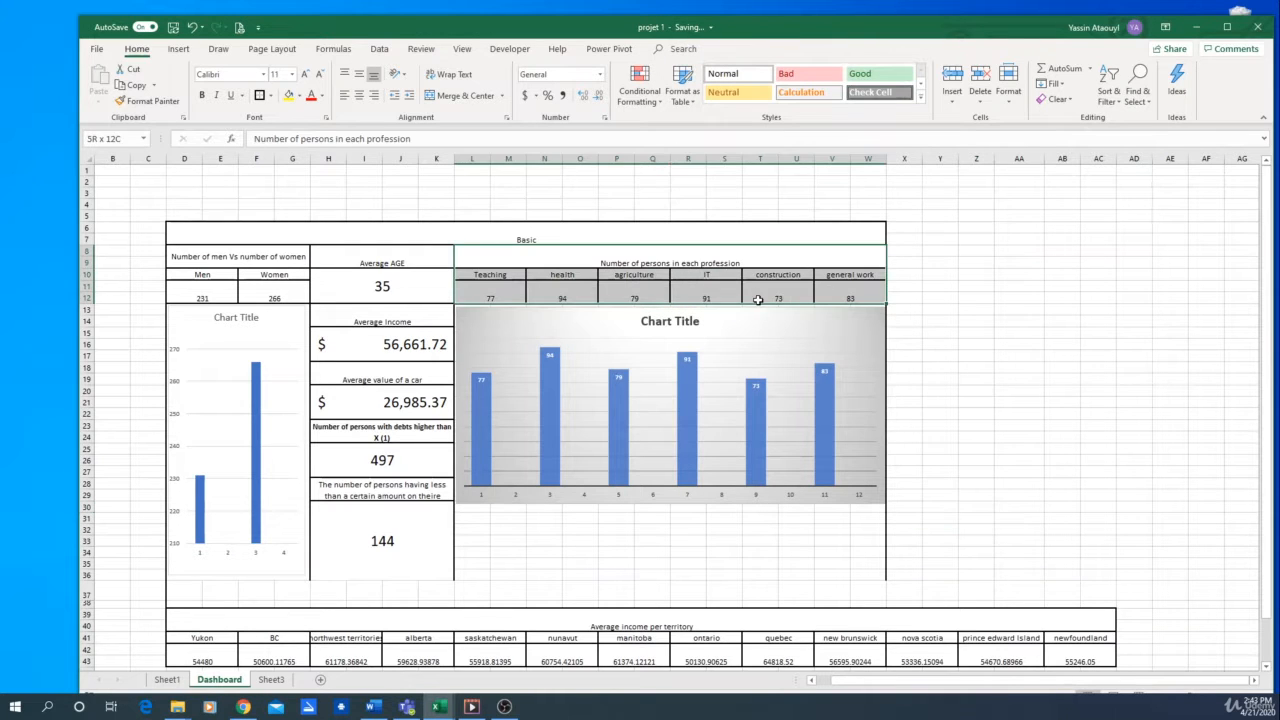
pyautogui.hotkey('ctrl', 'c')
pyautogui.click(470, 512)
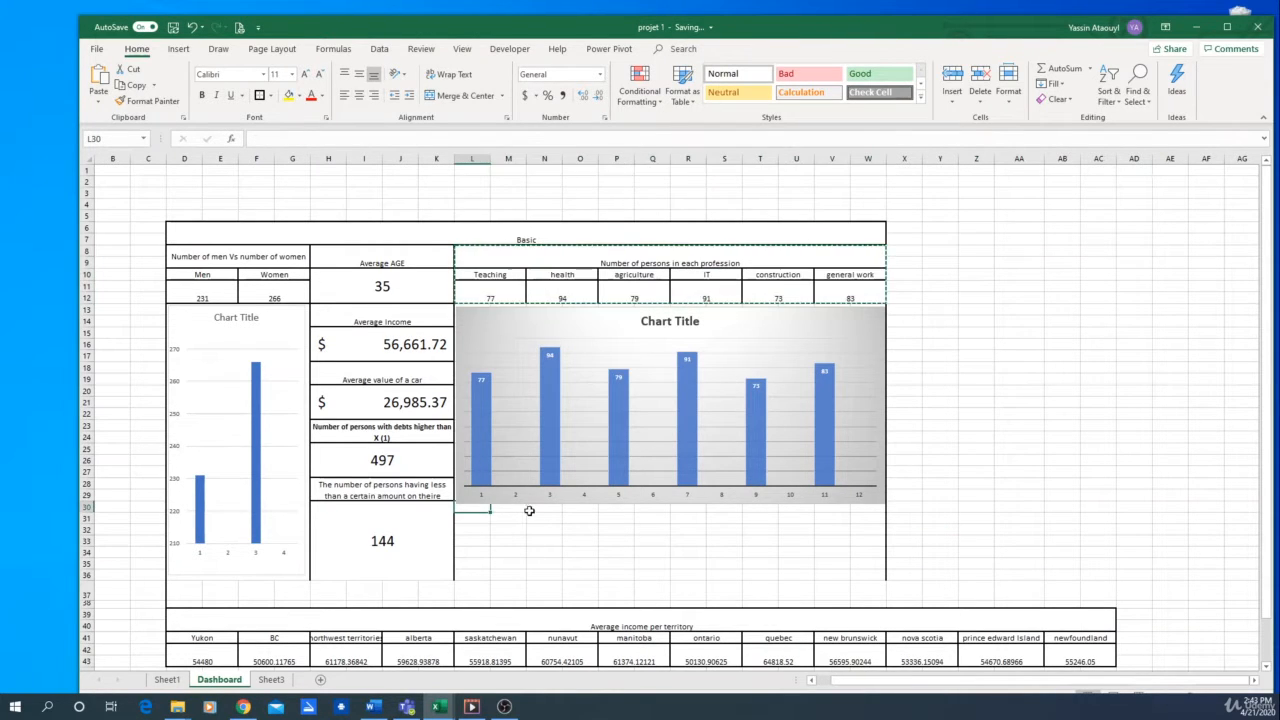
pyautogui.hotkey('ctrl', 'v')
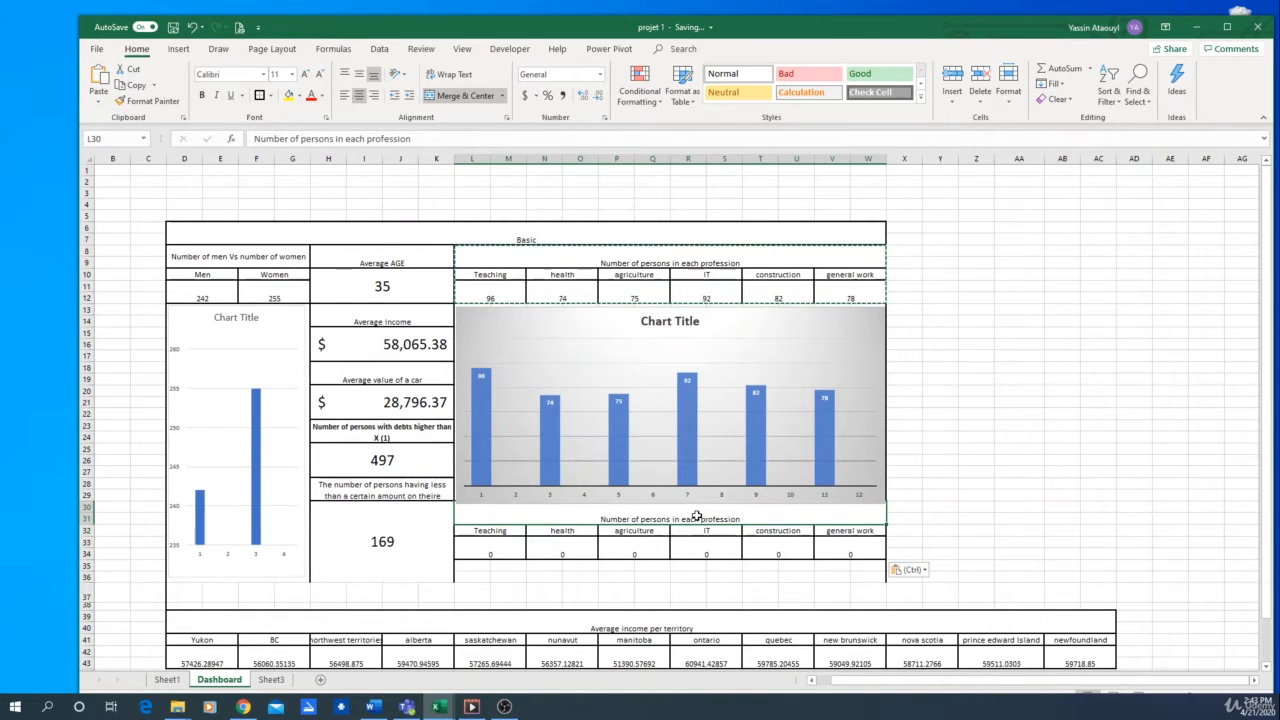
# Step: Retitle the copied table "Average income per sector" and clear the values under its profession headers
pyautogui.doubleClick(705, 518)
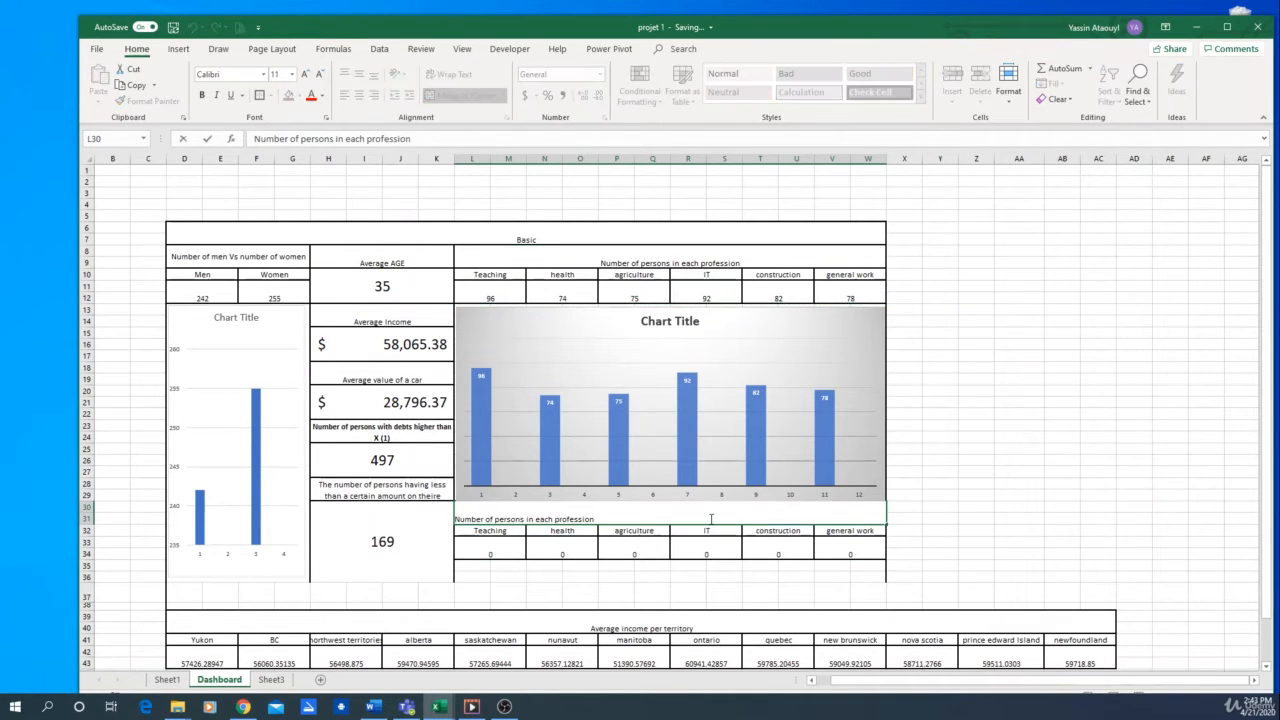
pyautogui.moveTo(670, 523); pyautogui.dragTo(441, 523)
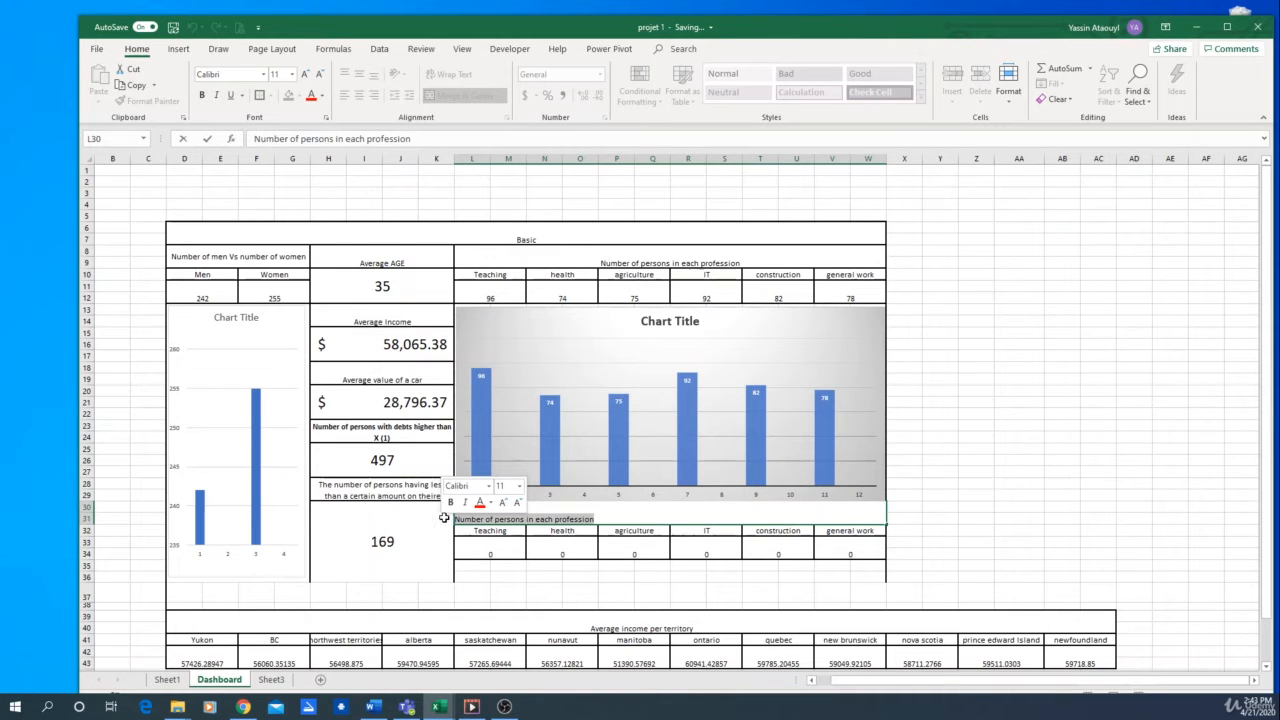
pyautogui.write('Average')
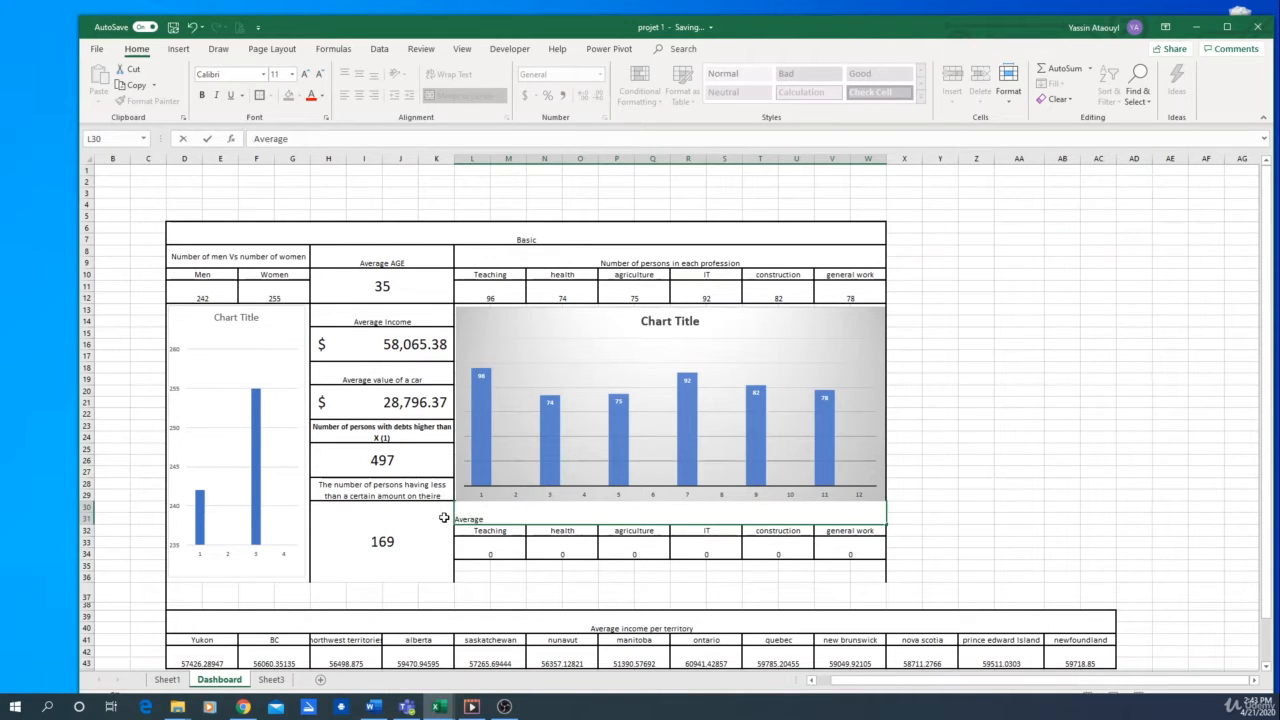
pyautogui.write(' income per sector')
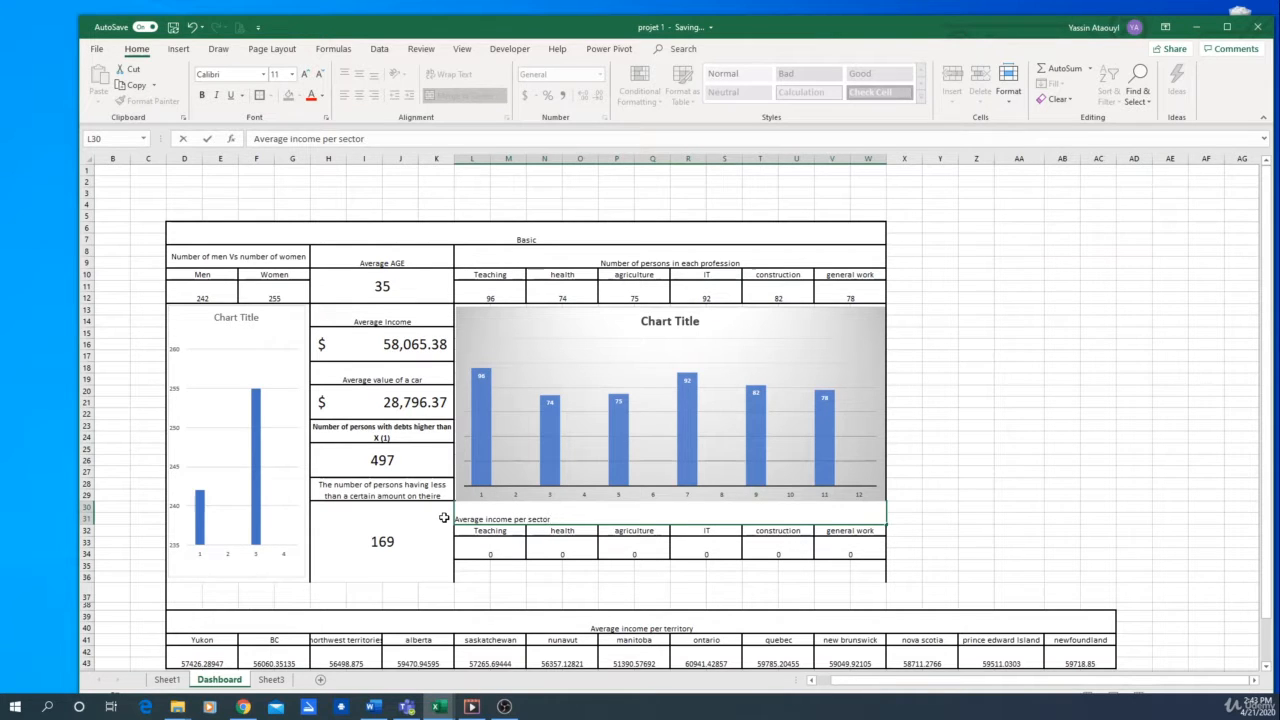
pyautogui.press('Return')
pyautogui.moveTo(487, 552); pyautogui.dragTo(822, 543)
pyautogui.press('Delete')
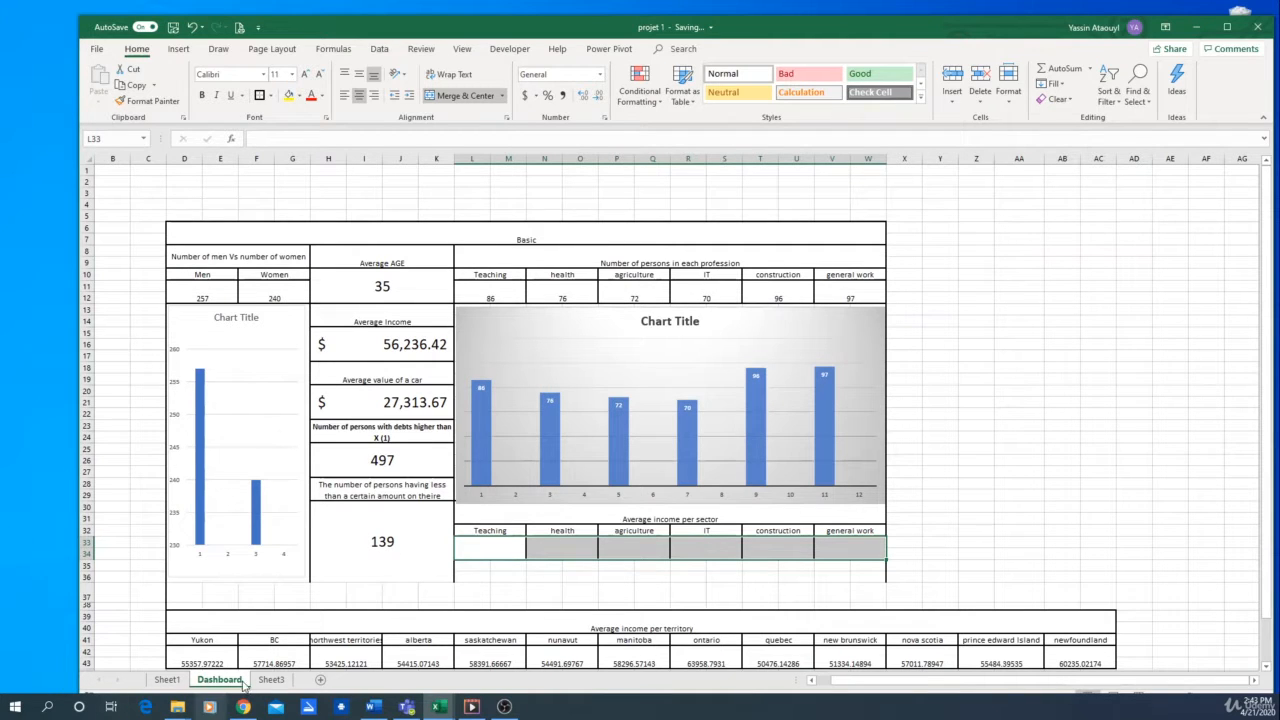
# Step: Link the Teaching value in the average income per sector table to cell BT505 on Sheet1
pyautogui.click(499, 547)
pyautogui.write('=')
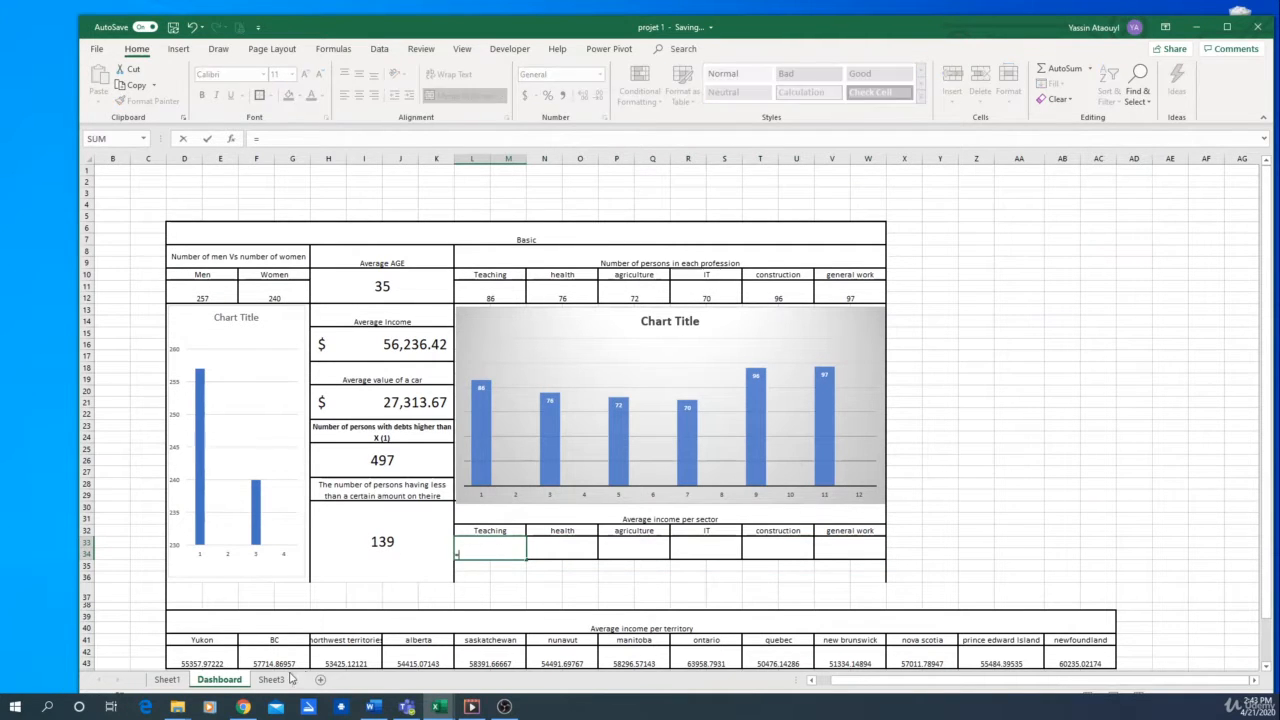
pyautogui.click(166, 679)
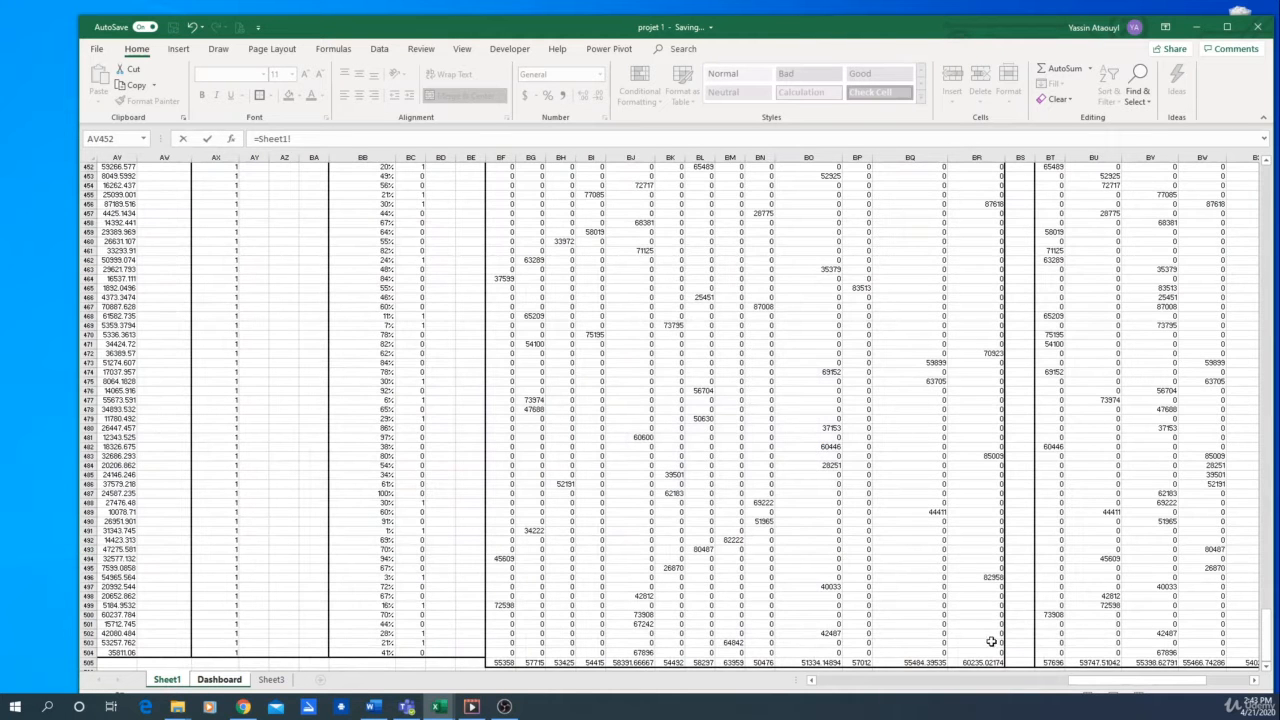
pyautogui.scroll(-2, 980, 630)
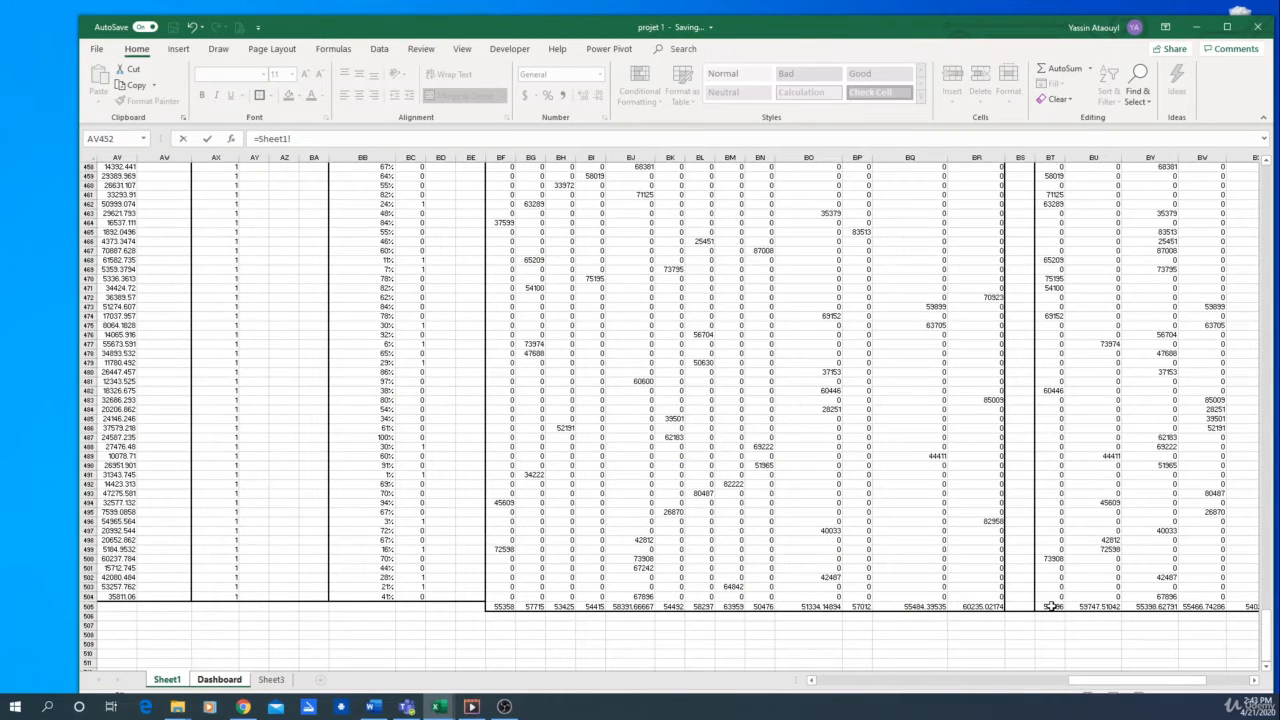
pyautogui.moveTo(1151, 681); pyautogui.dragTo(1195, 682)
pyautogui.moveTo(1266, 630); pyautogui.dragTo(1268, 173)
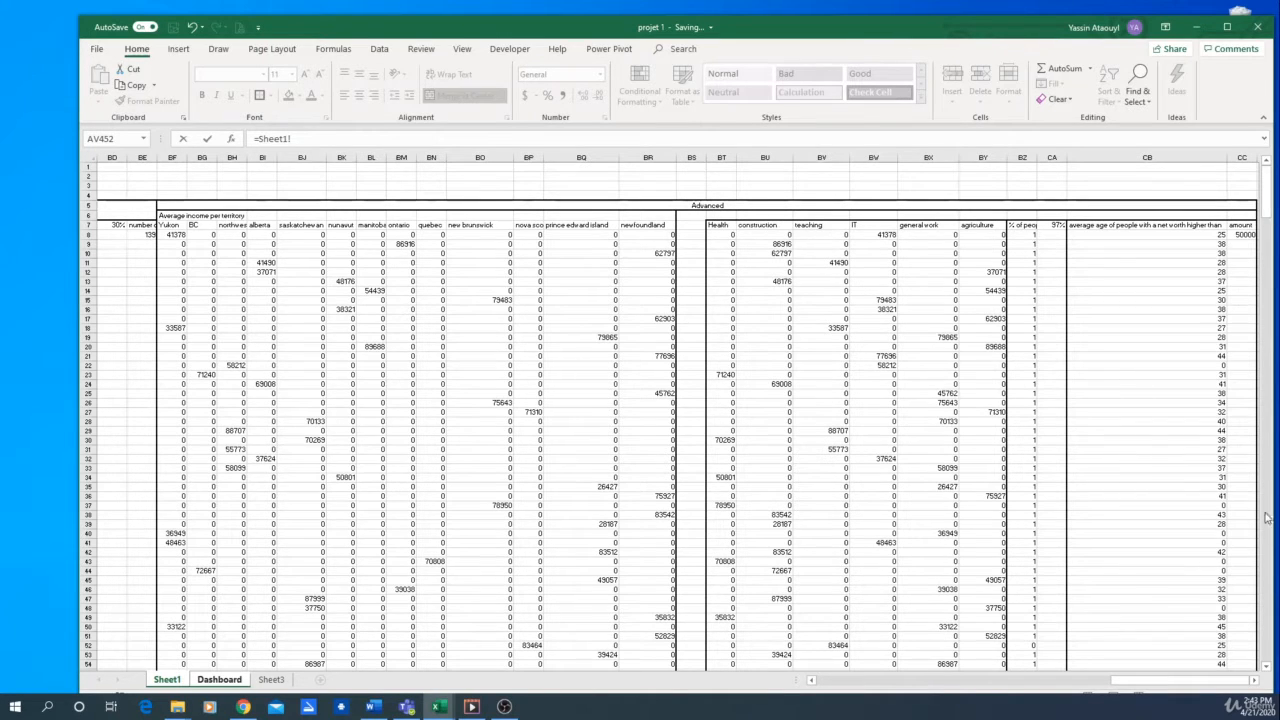
pyautogui.moveTo(1268, 180); pyautogui.dragTo(1262, 670)
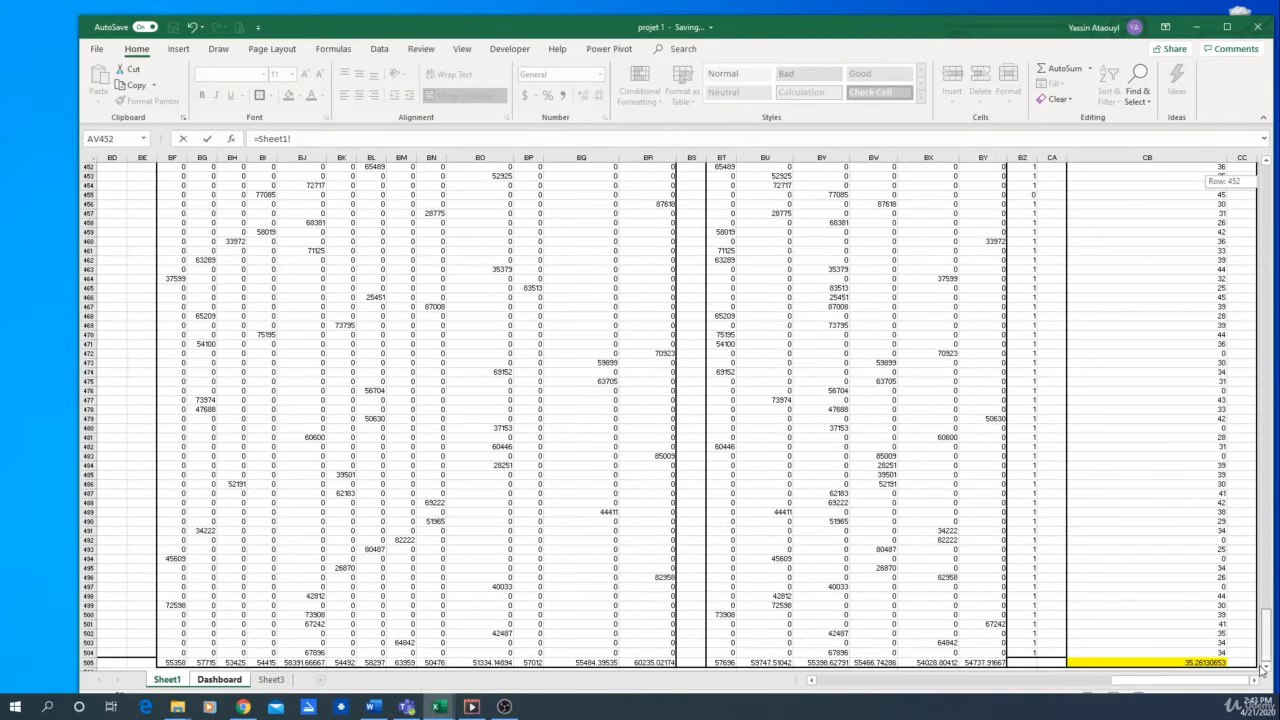
pyautogui.click(720, 663)
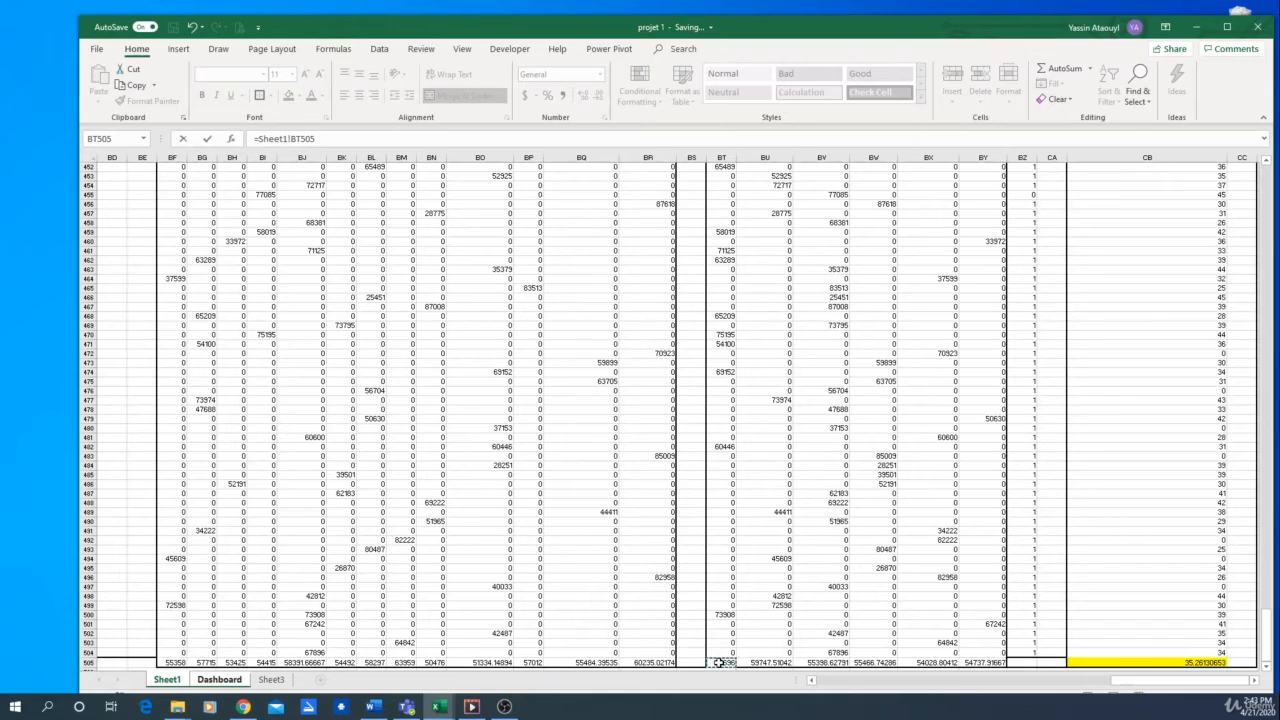
pyautogui.press('Return')
# Step: Link the health value in the average income per sector table to cell BU505 on Sheet1
pyautogui.click(568, 552)
pyautogui.write('=')
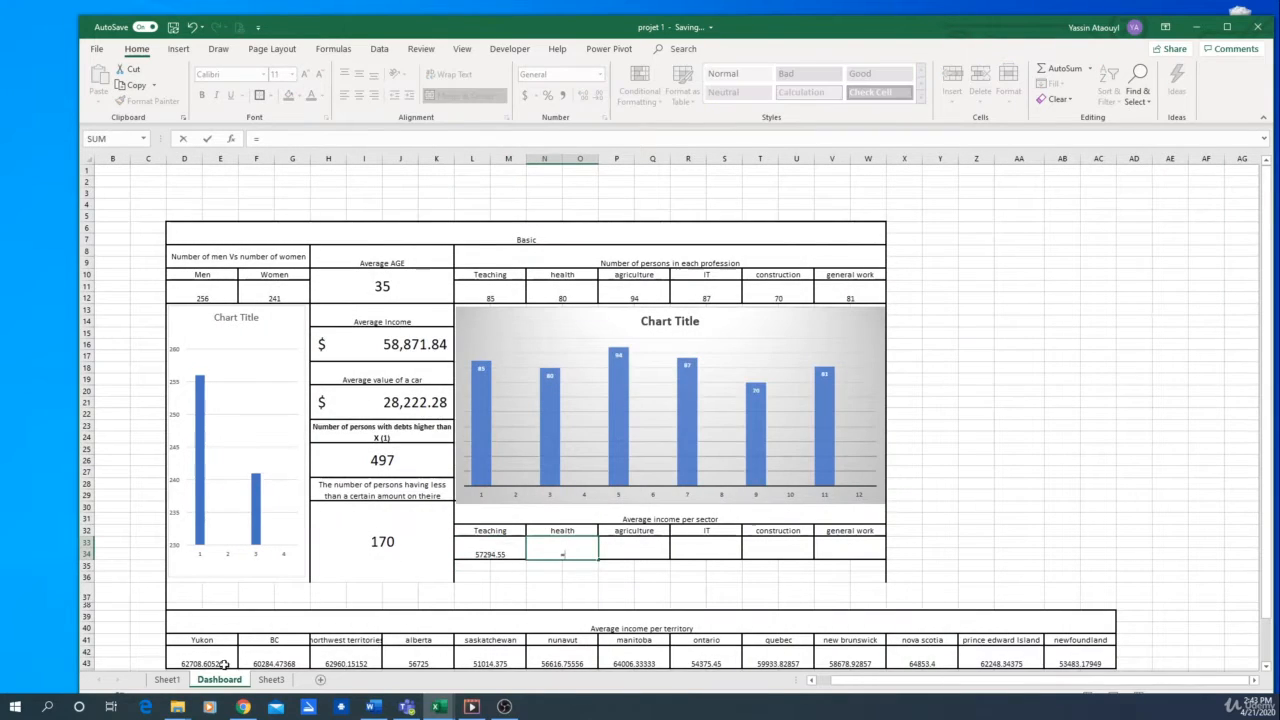
pyautogui.click(167, 679)
pyautogui.click(782, 663)
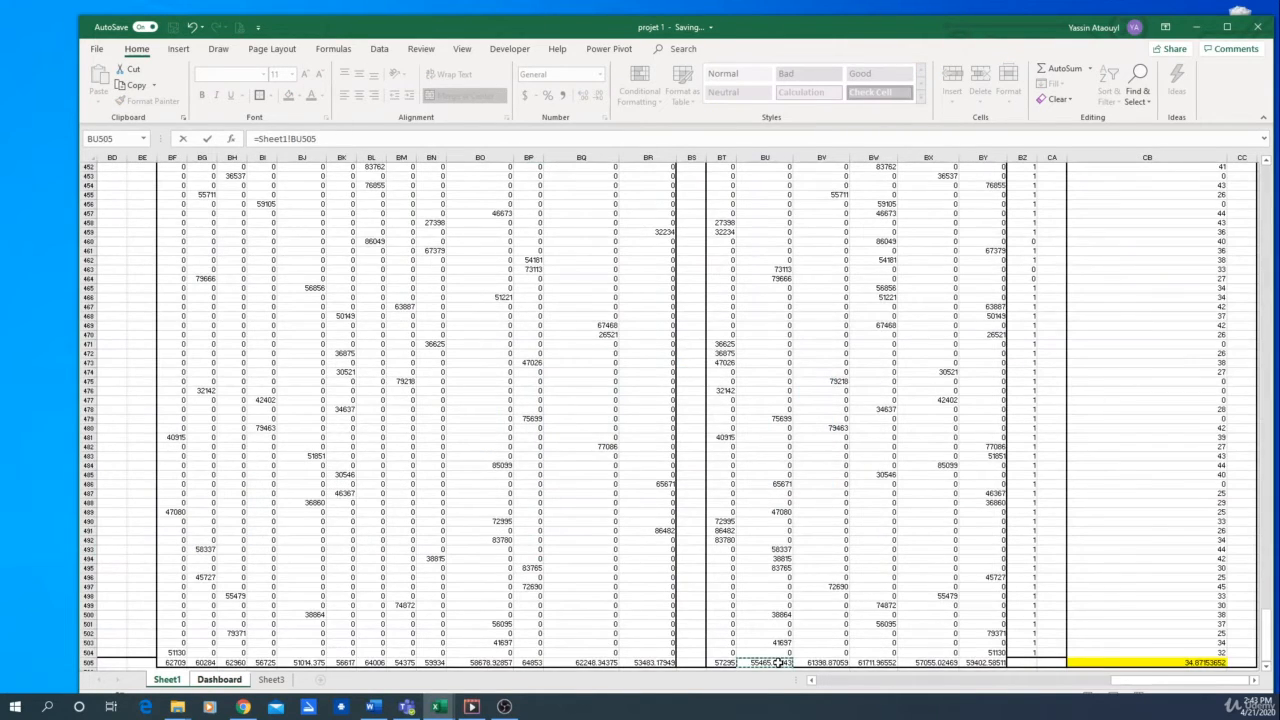
pyautogui.press('Return')
# Step: Link the agriculture value in the average income per sector table to cell BV505 on Sheet1
pyautogui.click(634, 552)
pyautogui.write('=')
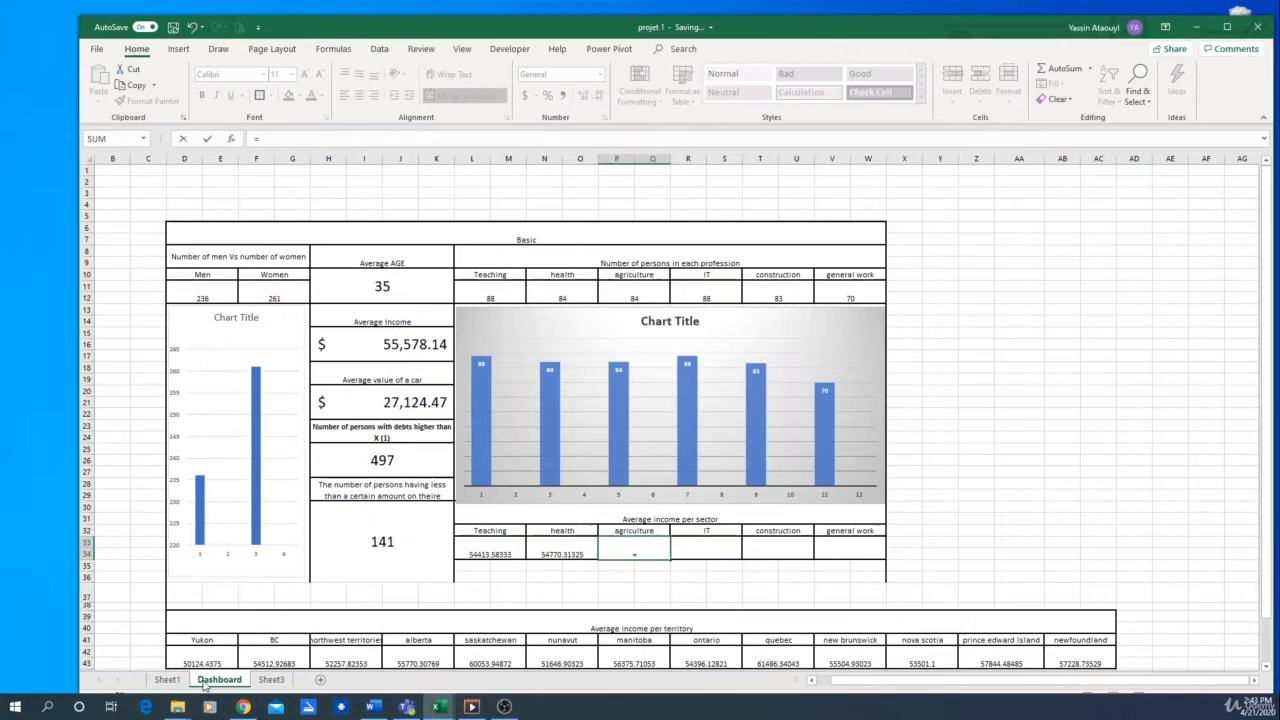
pyautogui.click(167, 679)
pyautogui.click(818, 663)
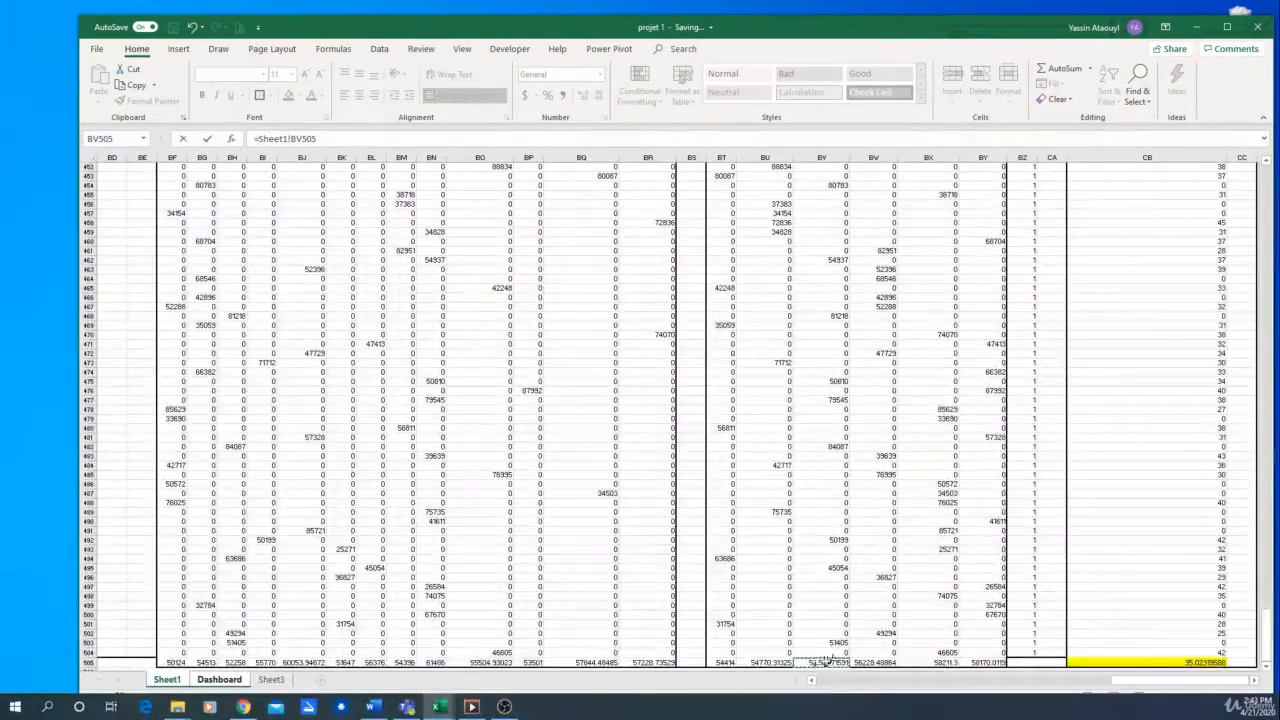
pyautogui.press('Return')
# Step: Link the IT value in the average income per sector table to cell BW505 on Sheet1
pyautogui.click(725, 553)
pyautogui.write('=')
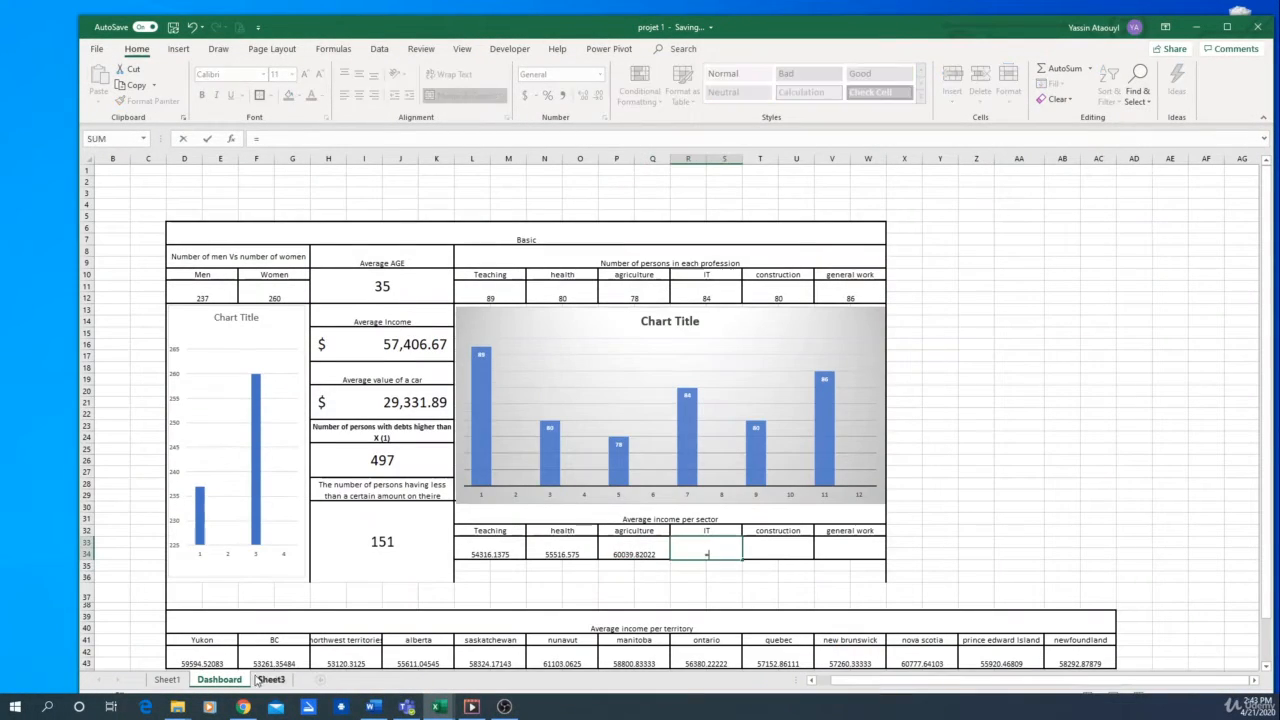
pyautogui.click(167, 679)
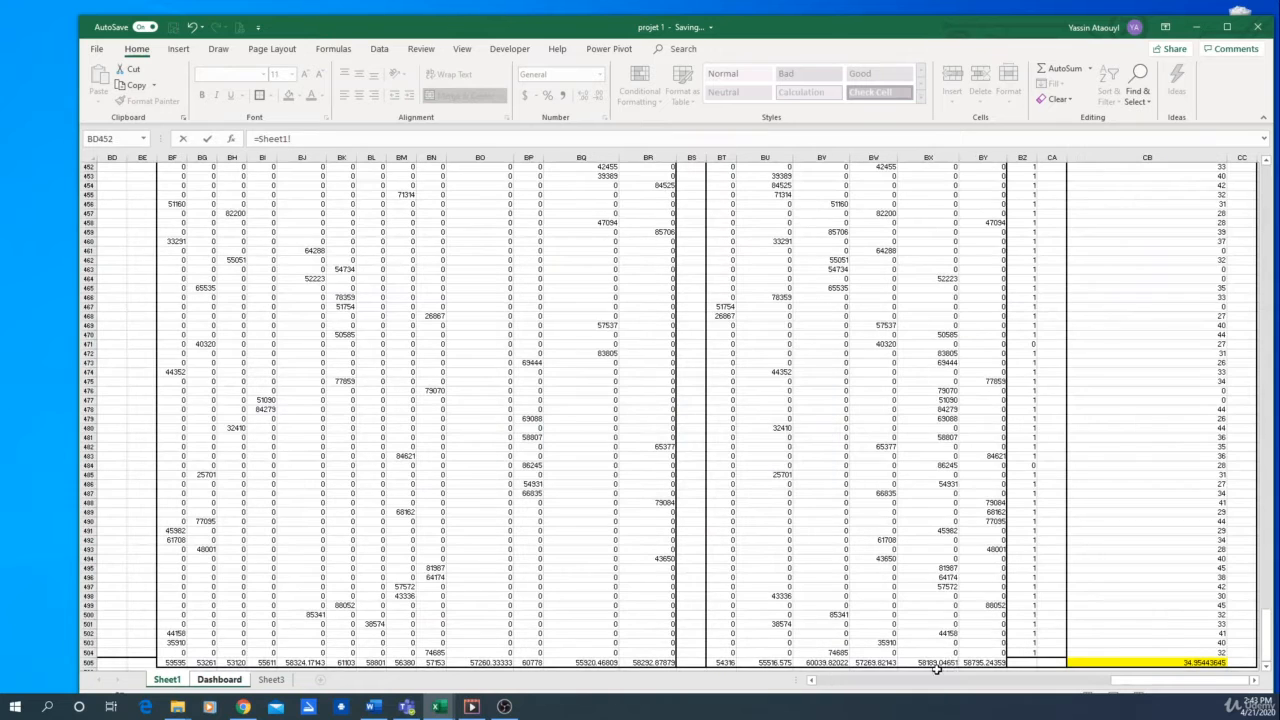
pyautogui.click(871, 663)
pyautogui.press('Return')
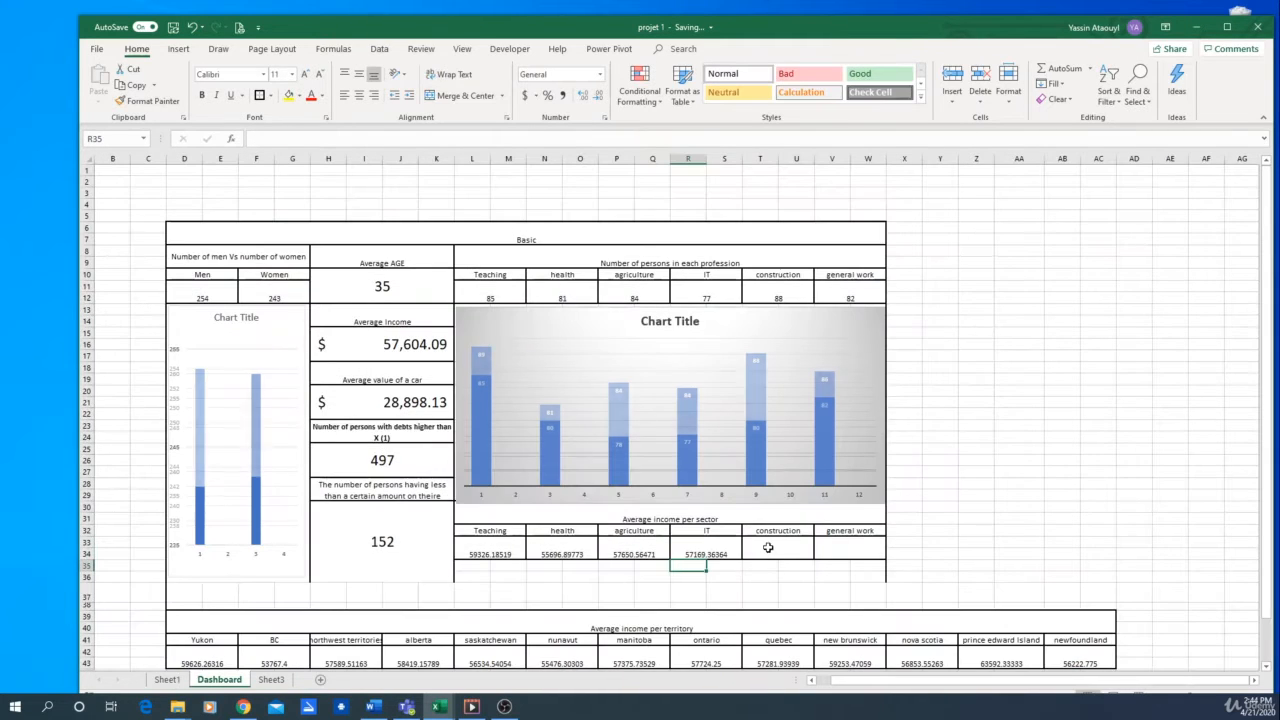
# Step: Link the construction value in the average income per sector table to cell BX505 on Sheet1
pyautogui.click(768, 547)
pyautogui.write('=')
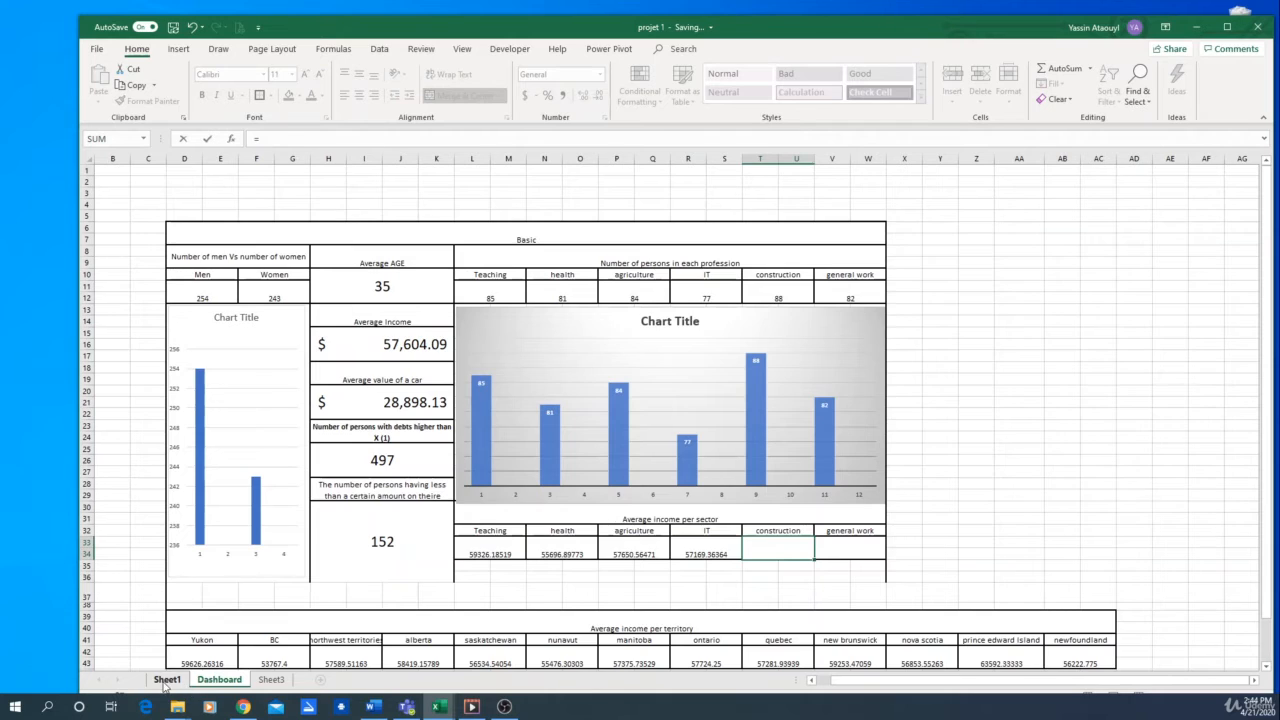
pyautogui.click(167, 679)
pyautogui.click(930, 663)
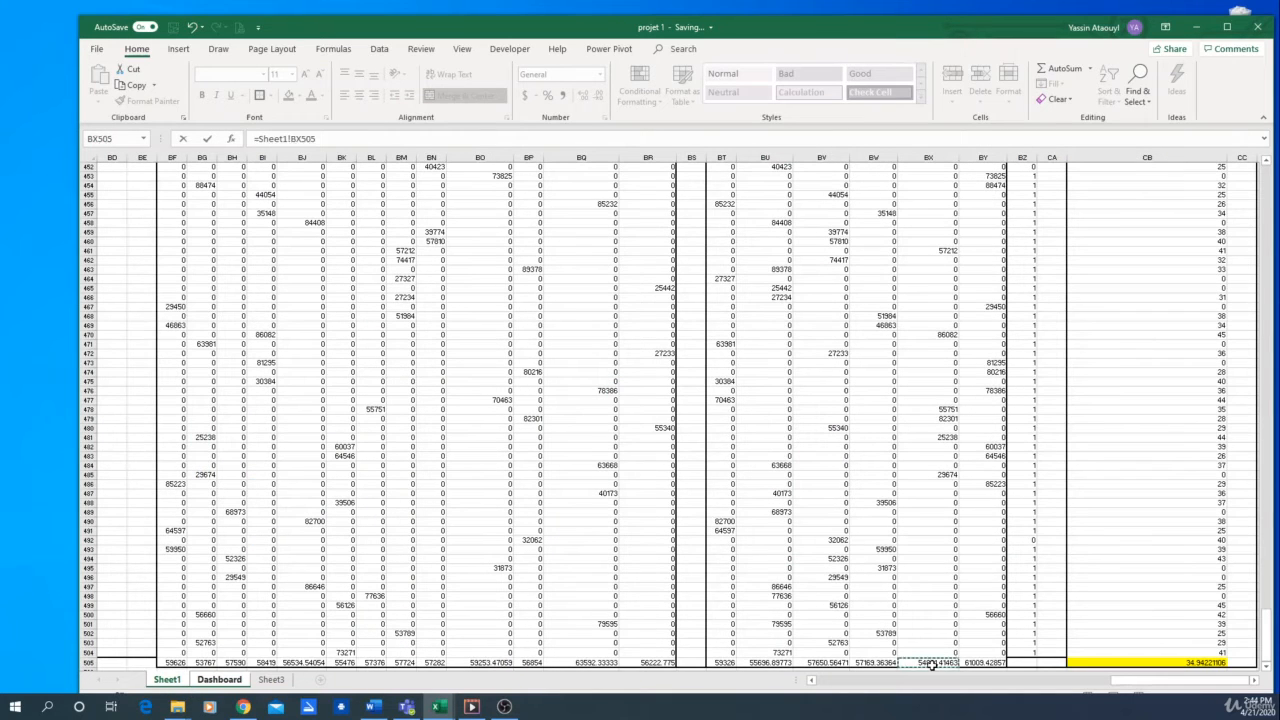
pyautogui.press('Return')
# Step: Link the general work value in the average income per sector table to cell BY505 on Sheet1
pyautogui.click(857, 548)
pyautogui.write('=')
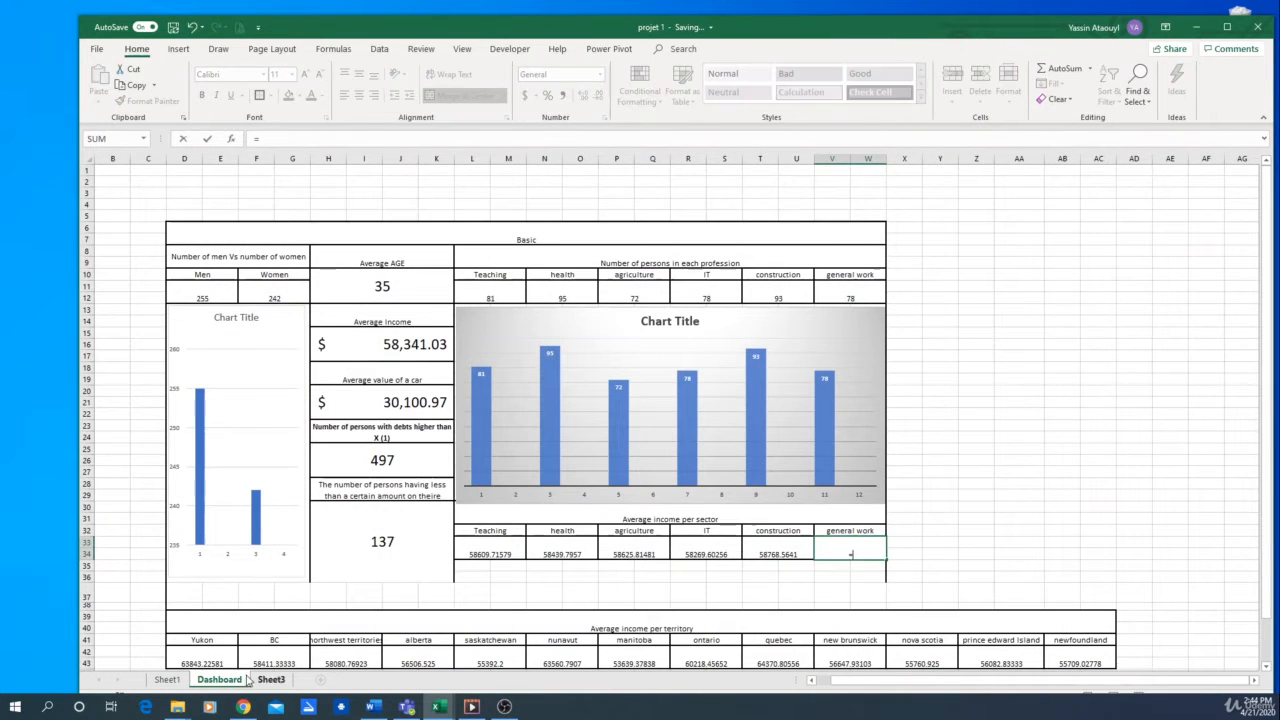
pyautogui.click(167, 679)
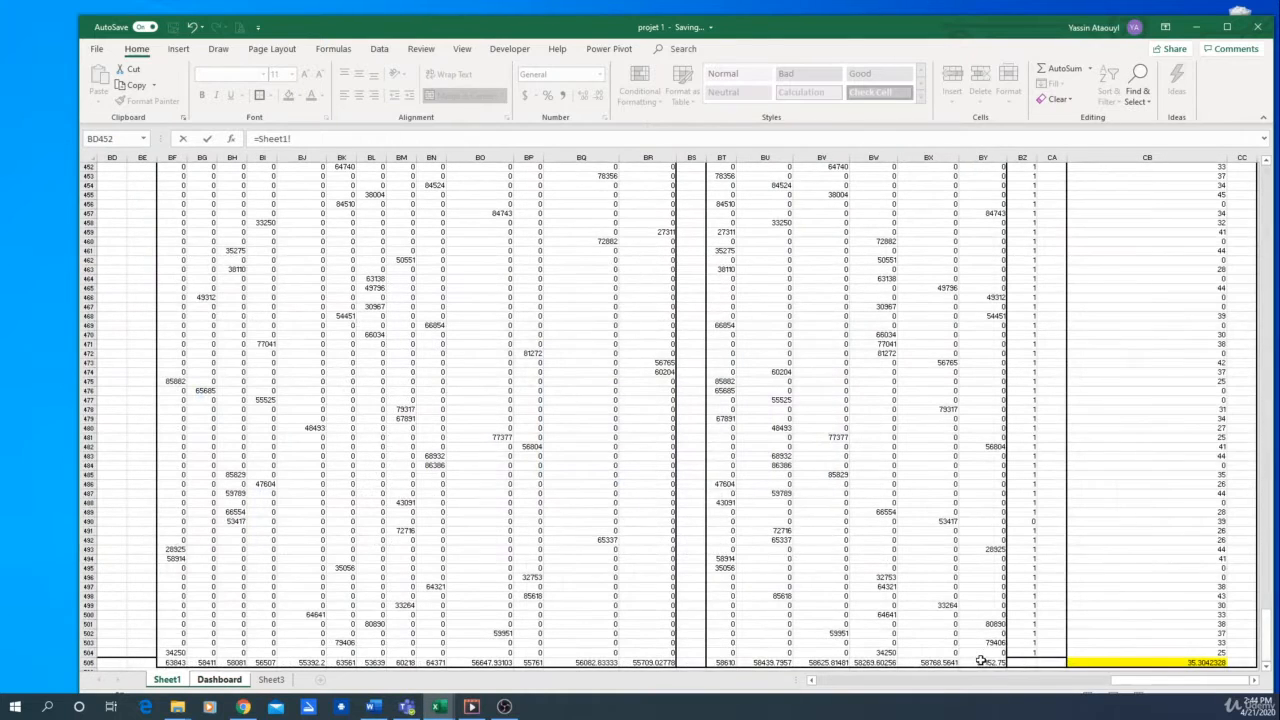
pyautogui.click(980, 661)
pyautogui.press('Return')
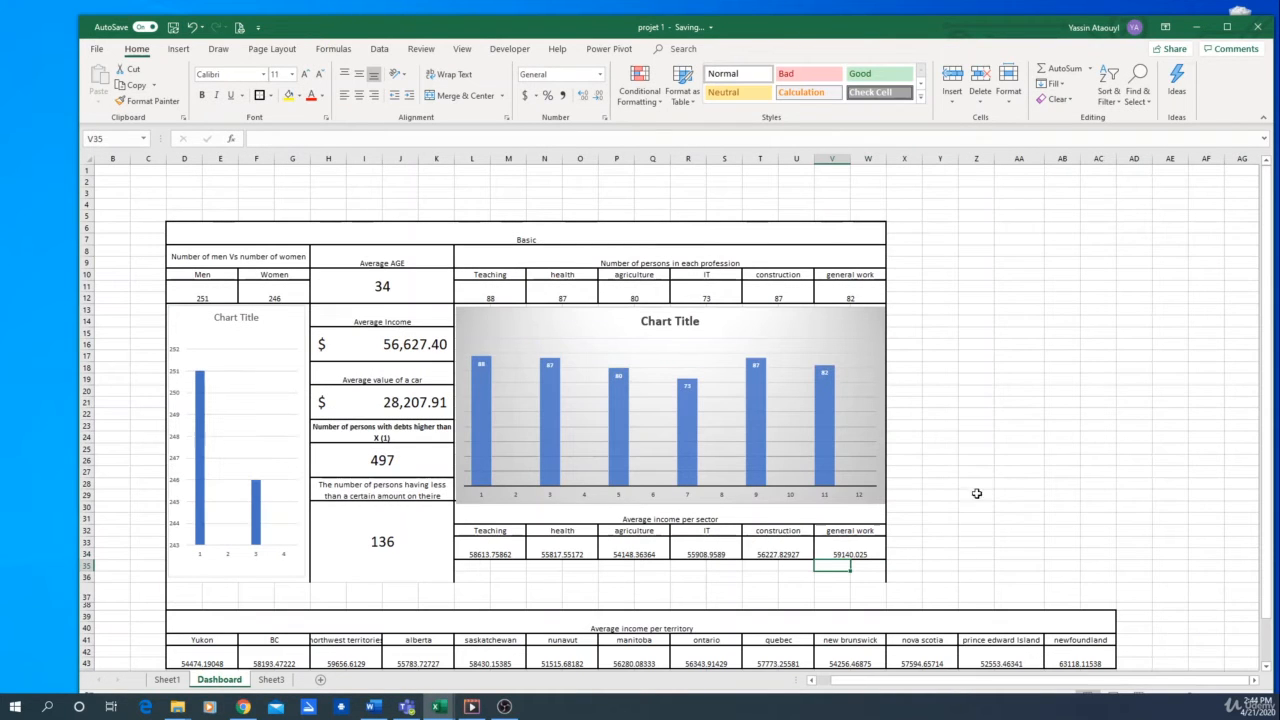
# Step: Insert two blank rows above row 36, below the average income per sector table
pyautogui.click(86, 577)
pyautogui.rightClick(88, 592)
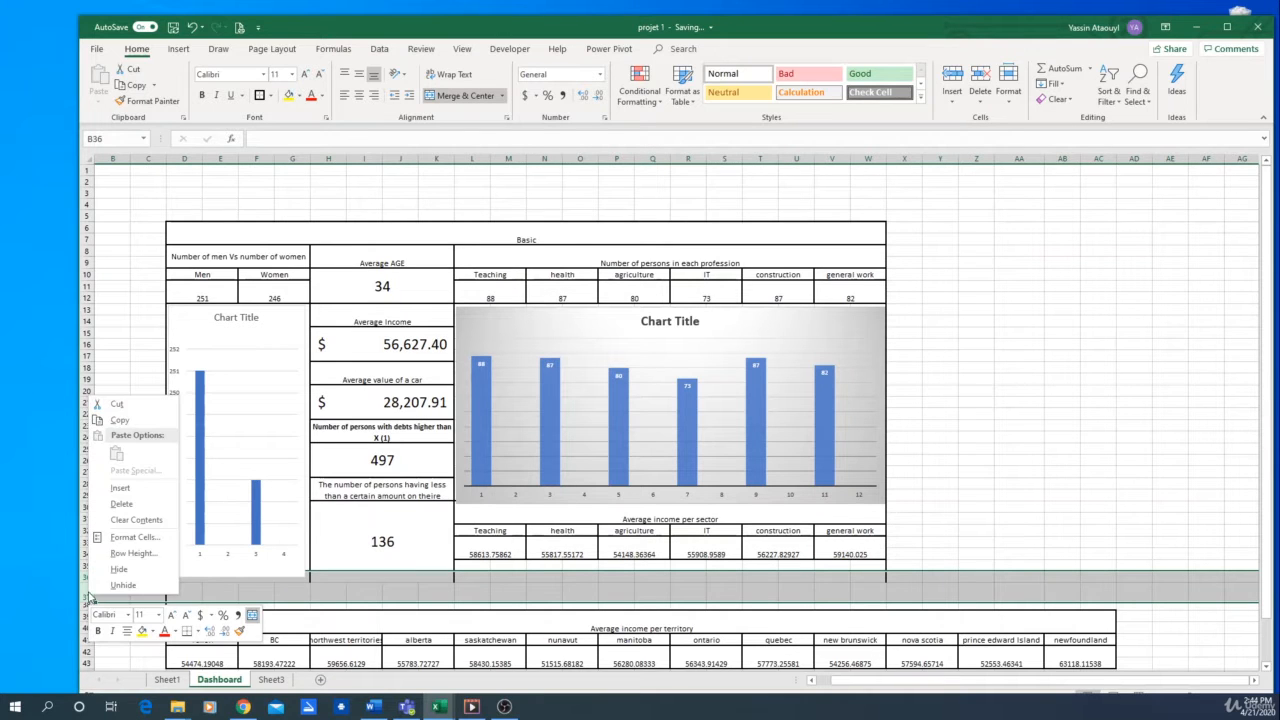
pyautogui.click(127, 506)
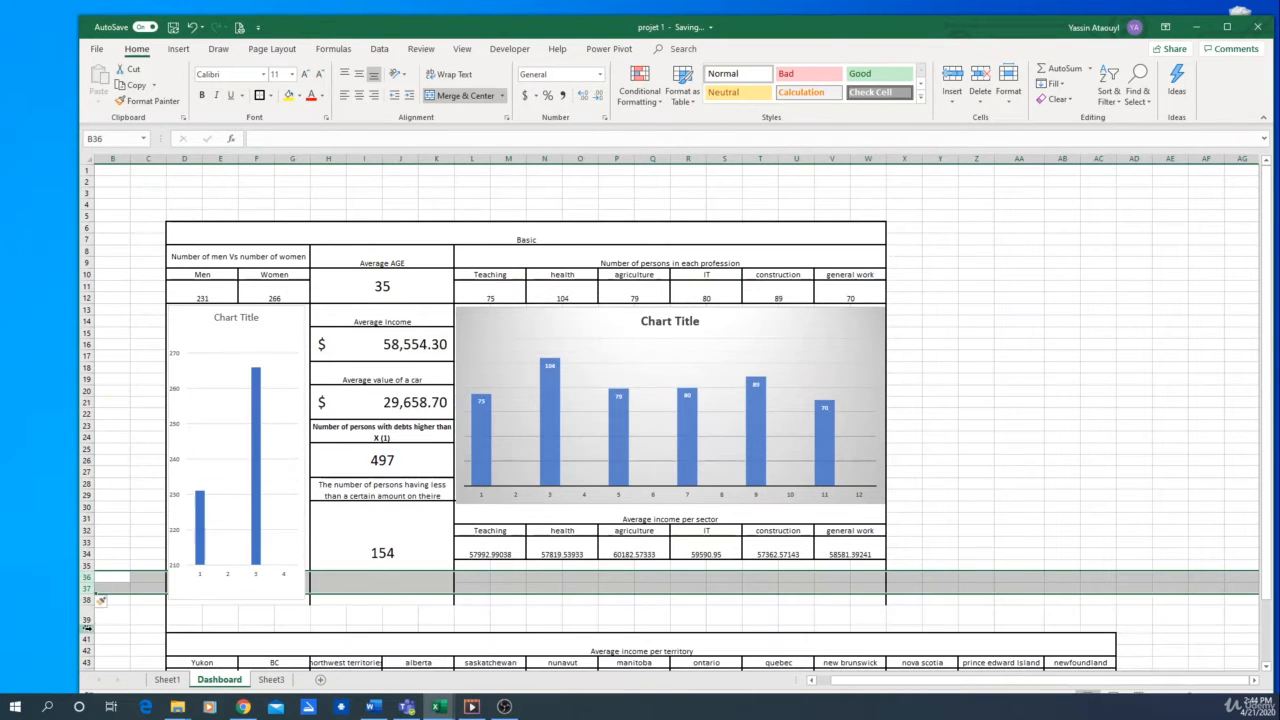
# Step: Insert four more blank rows above row 37 to make room below the average income per sector table
pyautogui.click(651, 615)
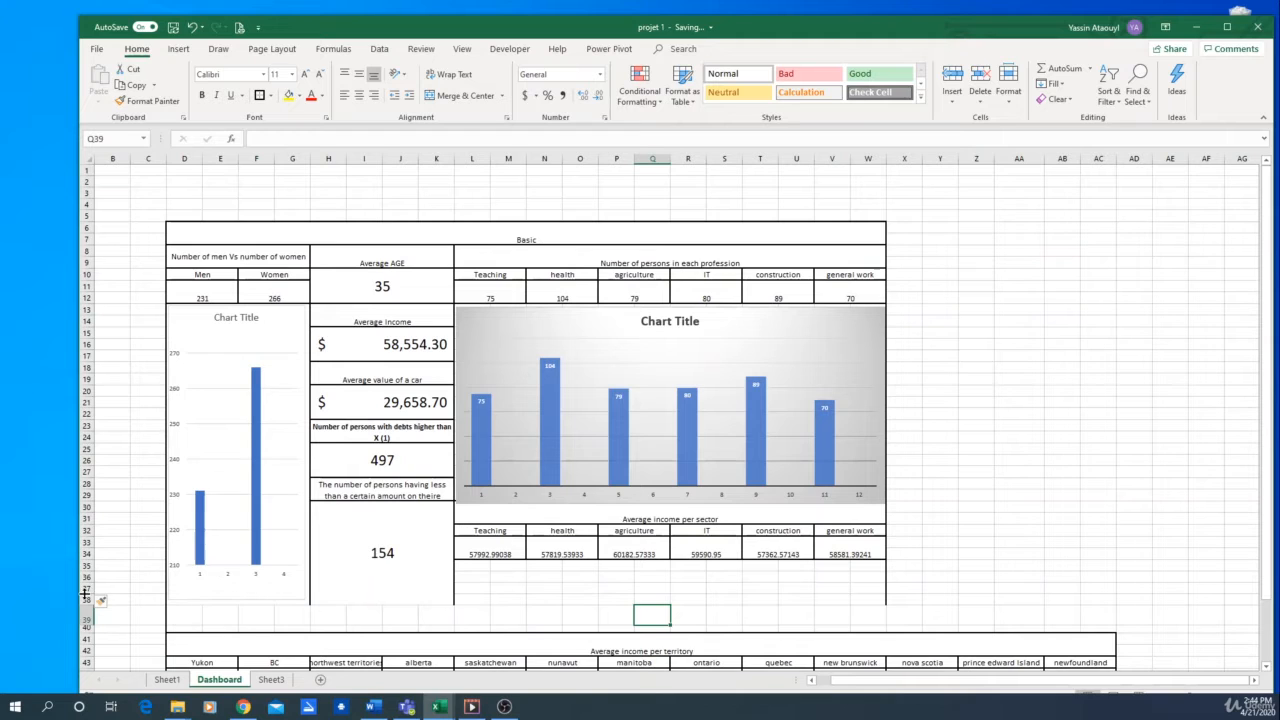
pyautogui.moveTo(84, 588); pyautogui.dragTo(86, 626)
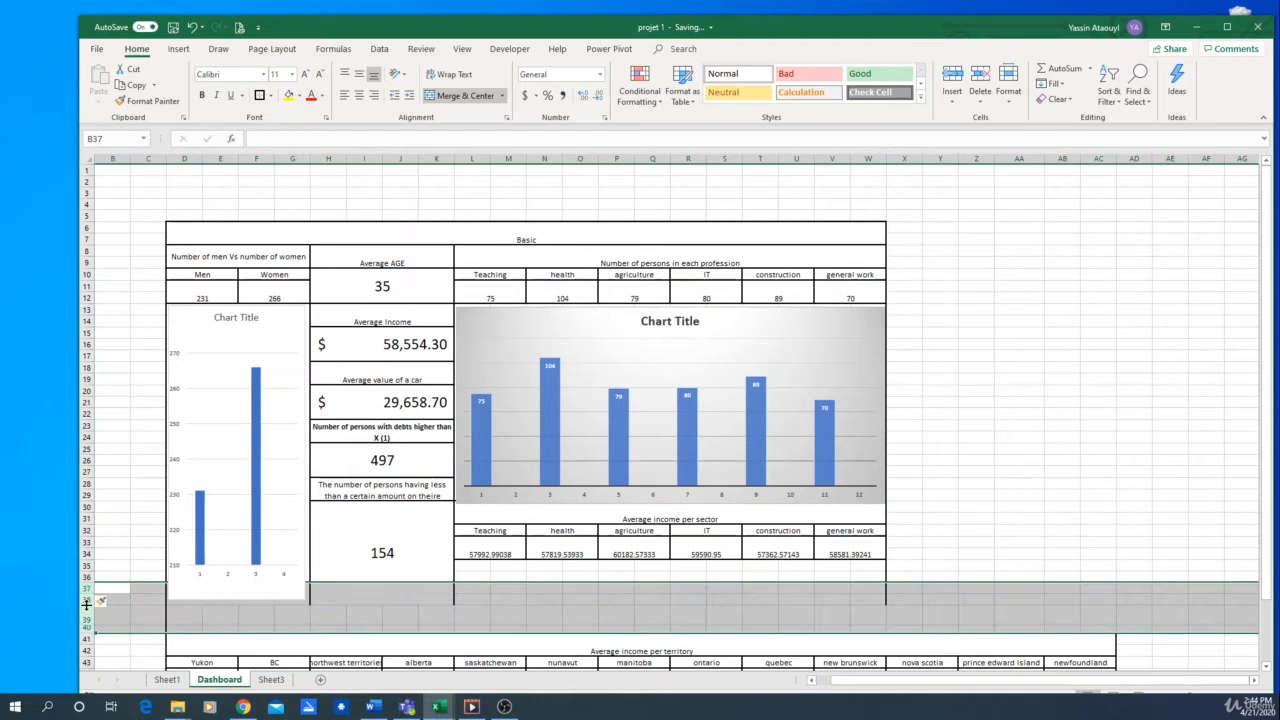
pyautogui.rightClick(88, 610)
pyautogui.click(118, 498)
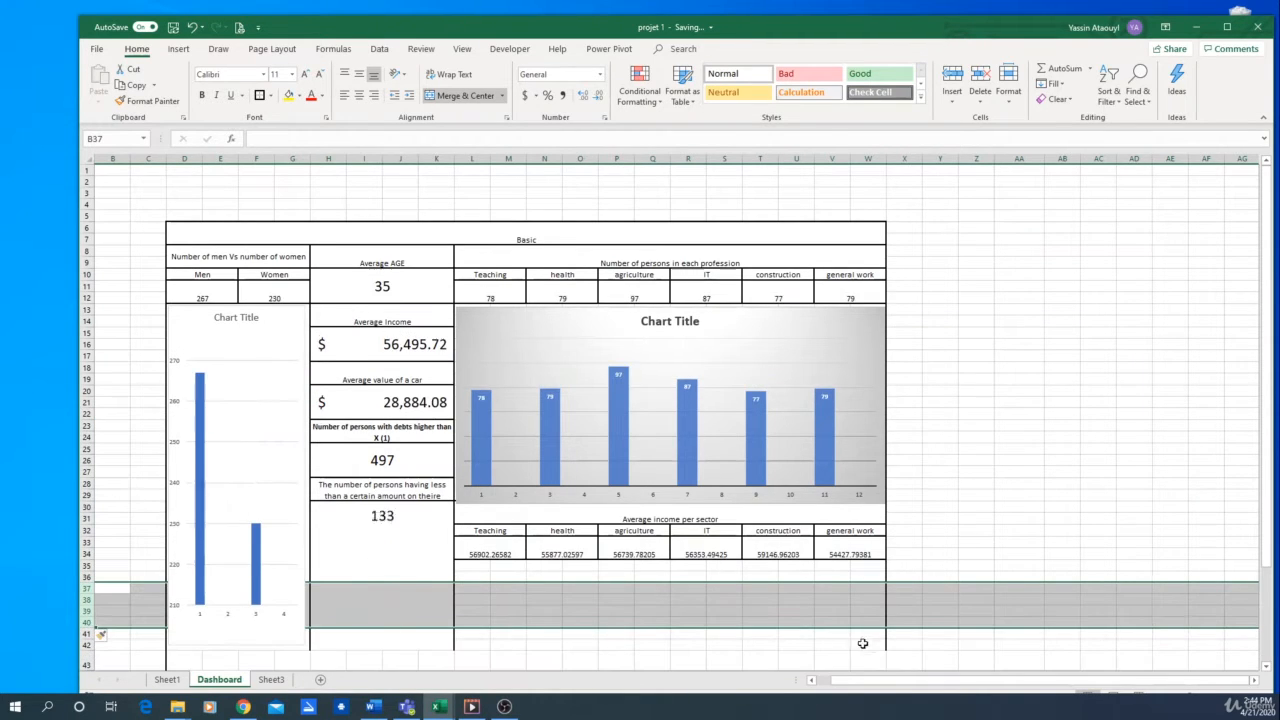
pyautogui.scroll(-6, 918, 637)
# Step: Unmerge the large value cell below the "number of persons having less than a certain amount" heading
pyautogui.click(540, 437)
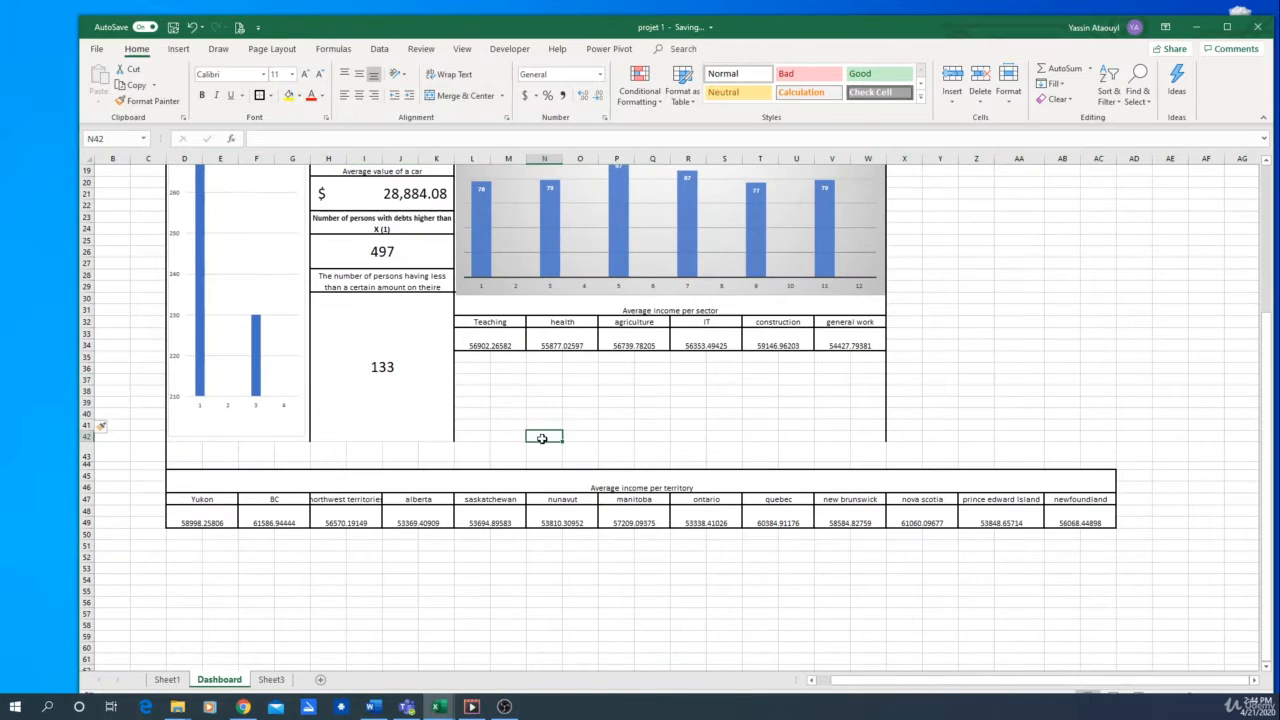
pyautogui.click(433, 355)
pyautogui.click(465, 95)
pyautogui.click(436, 368)
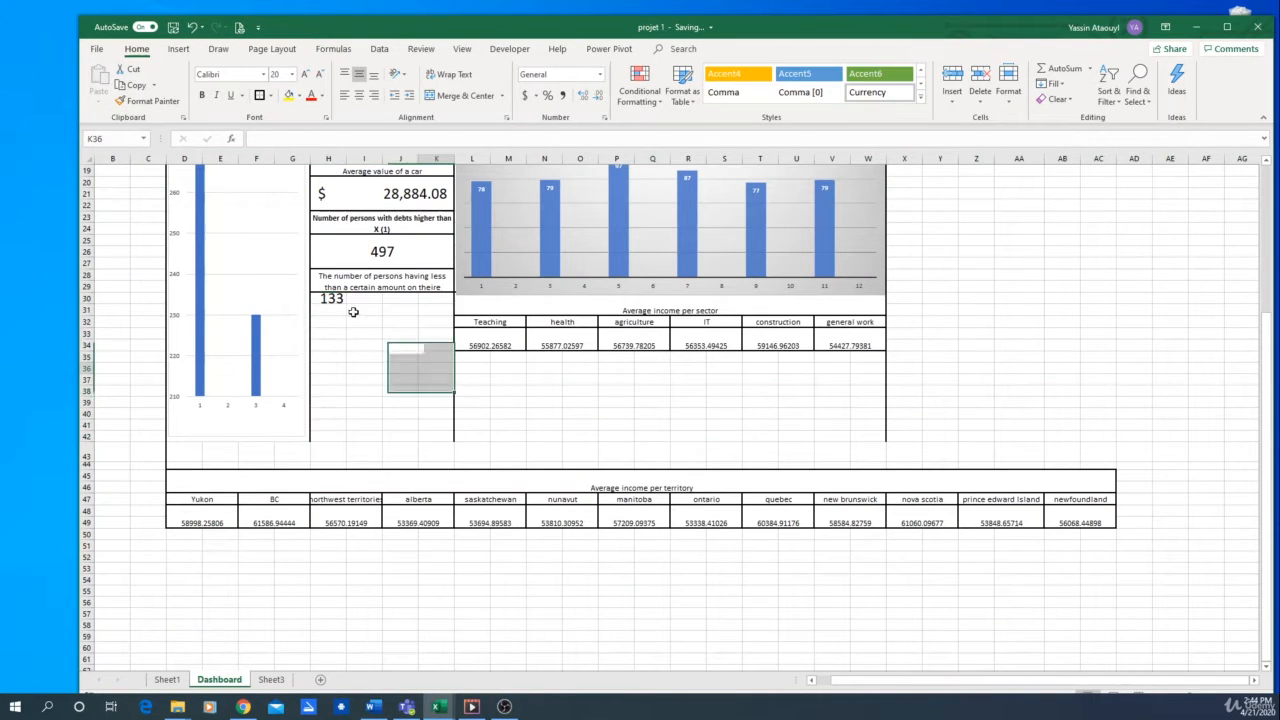
# Step: Merge and center cells H30:K32 below the "number of persons having less than a certain amount" heading, and reduce row 43's height
pyautogui.moveTo(323, 296); pyautogui.dragTo(443, 326)
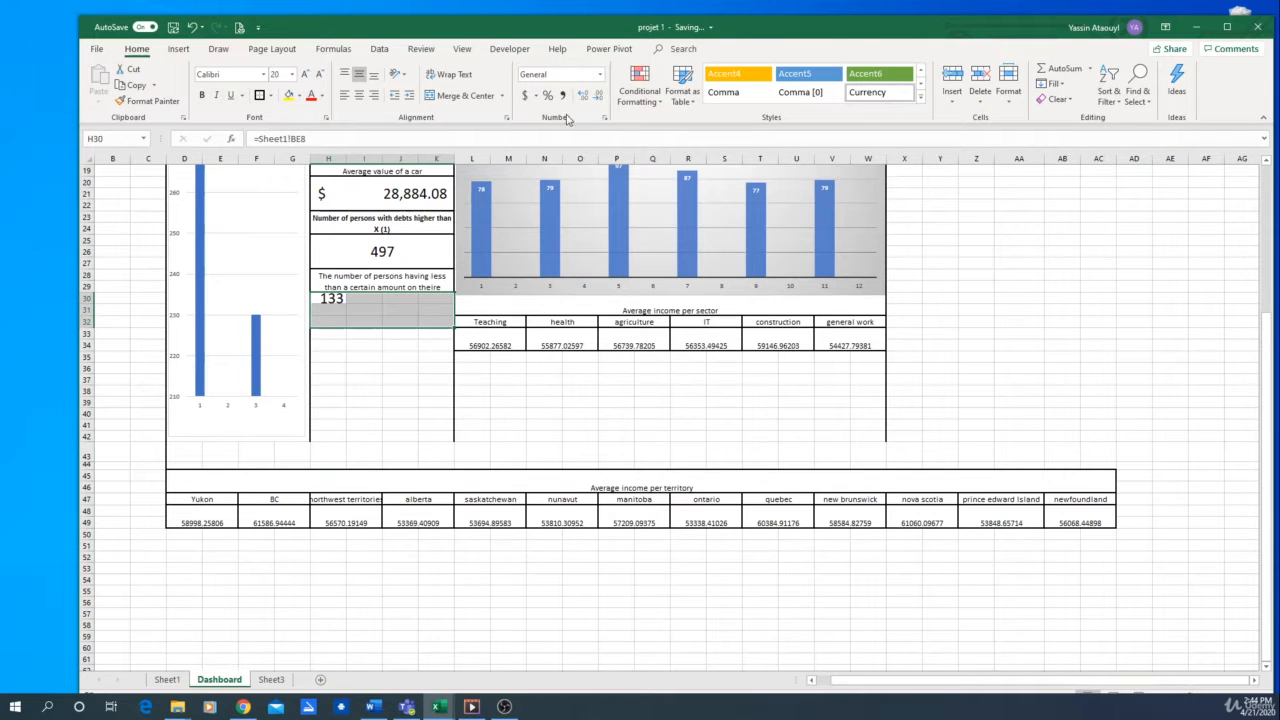
pyautogui.click(465, 95)
pyautogui.click(599, 421)
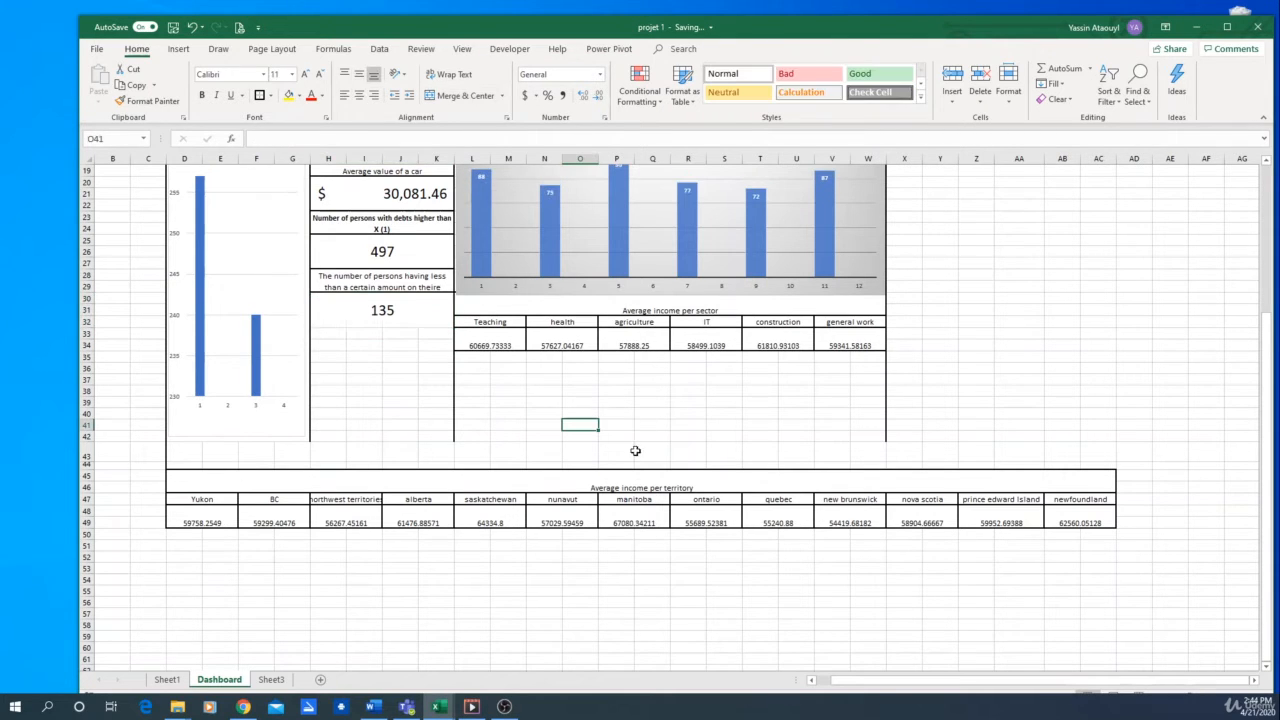
pyautogui.moveTo(90, 460); pyautogui.dragTo(87, 450)
pyautogui.click(1140, 391)
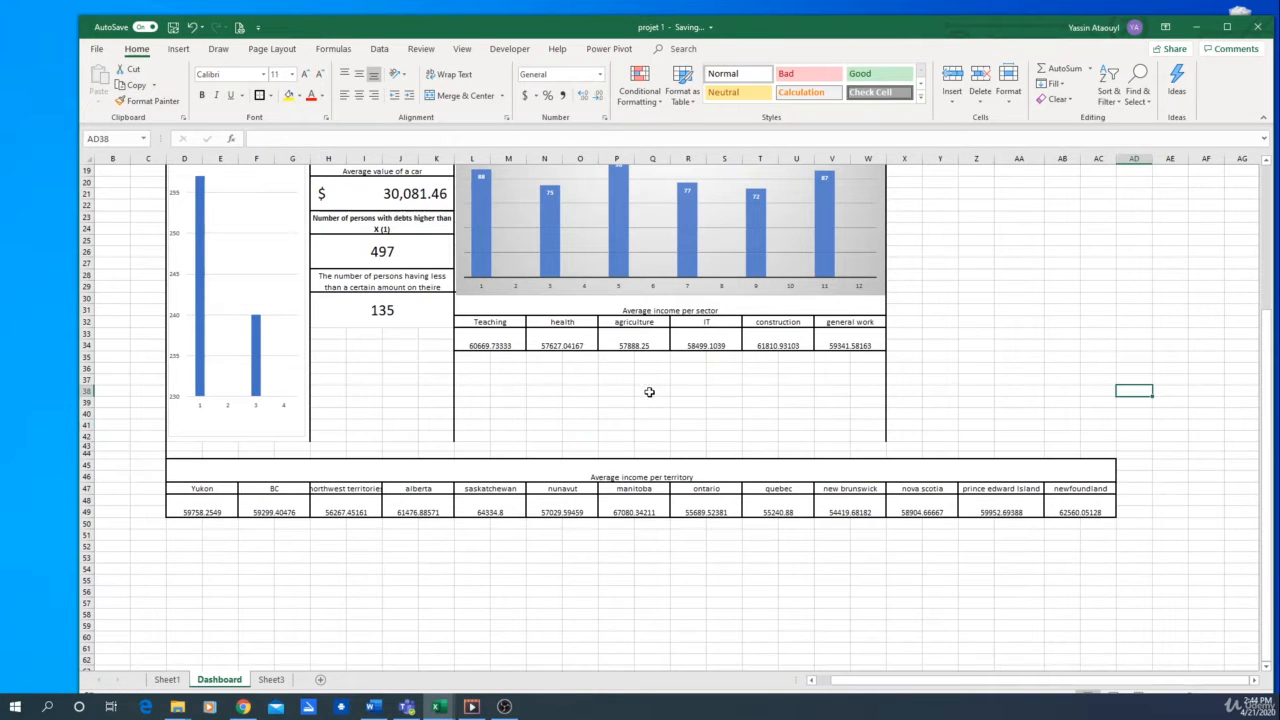
# Step: Insert the recommended clustered column chart from the sector names and values in the average income per sector table
pyautogui.moveTo(494, 329); pyautogui.dragTo(866, 345)
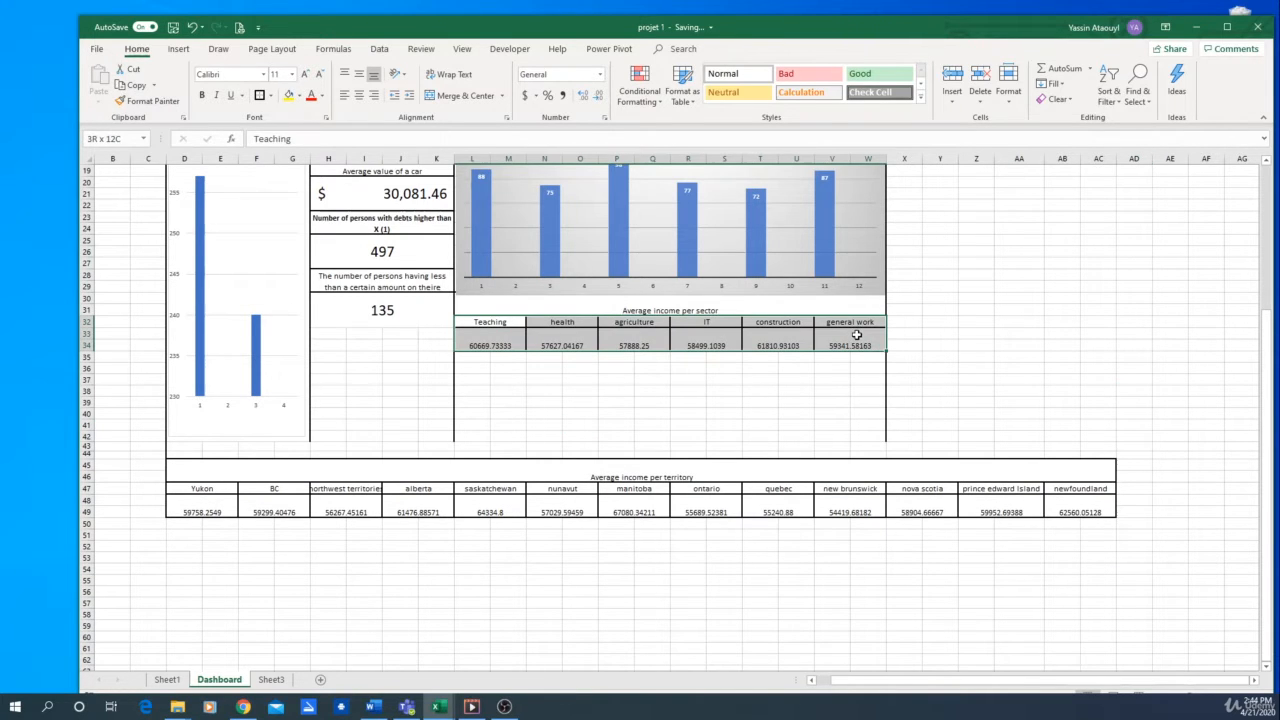
pyautogui.click(180, 50)
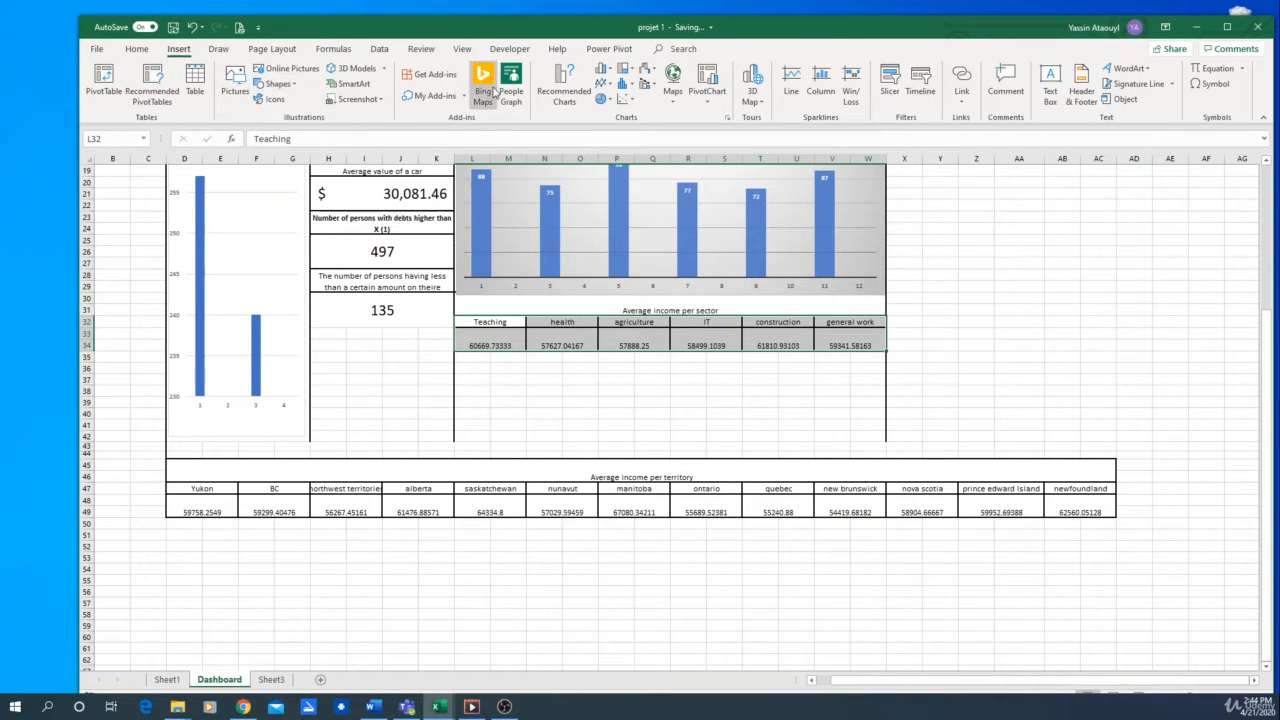
pyautogui.click(564, 86)
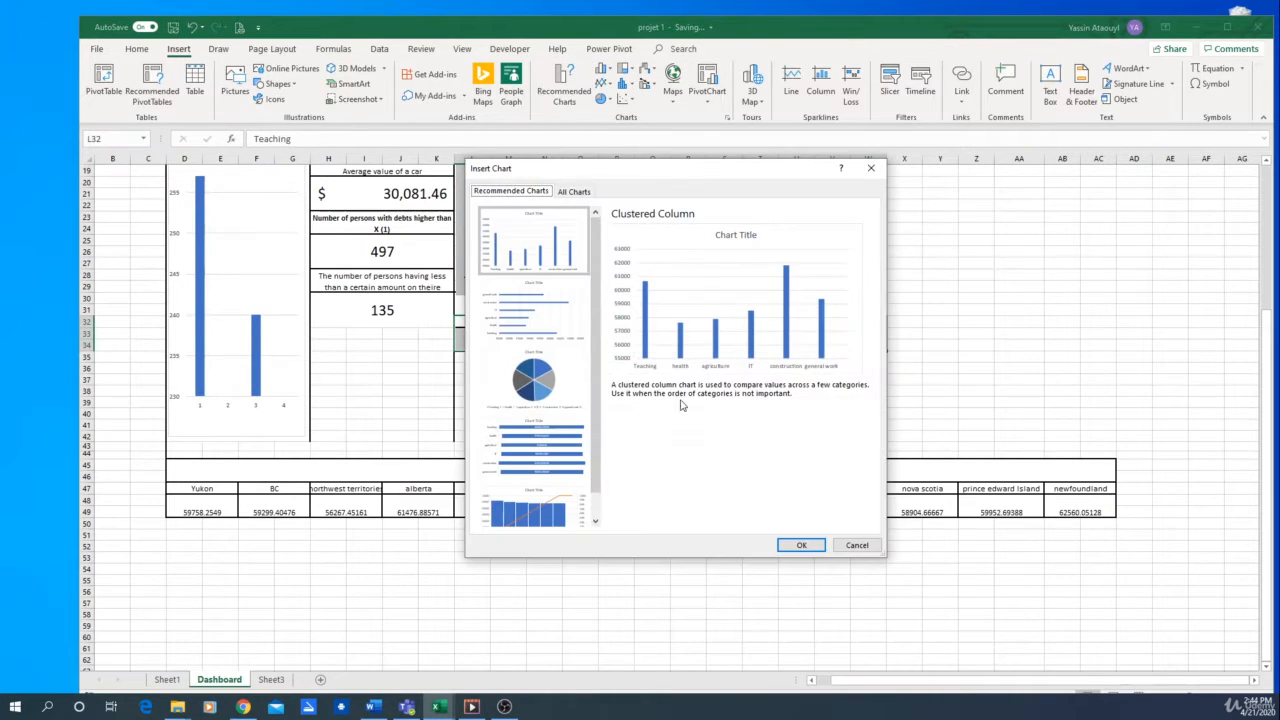
pyautogui.click(802, 544)
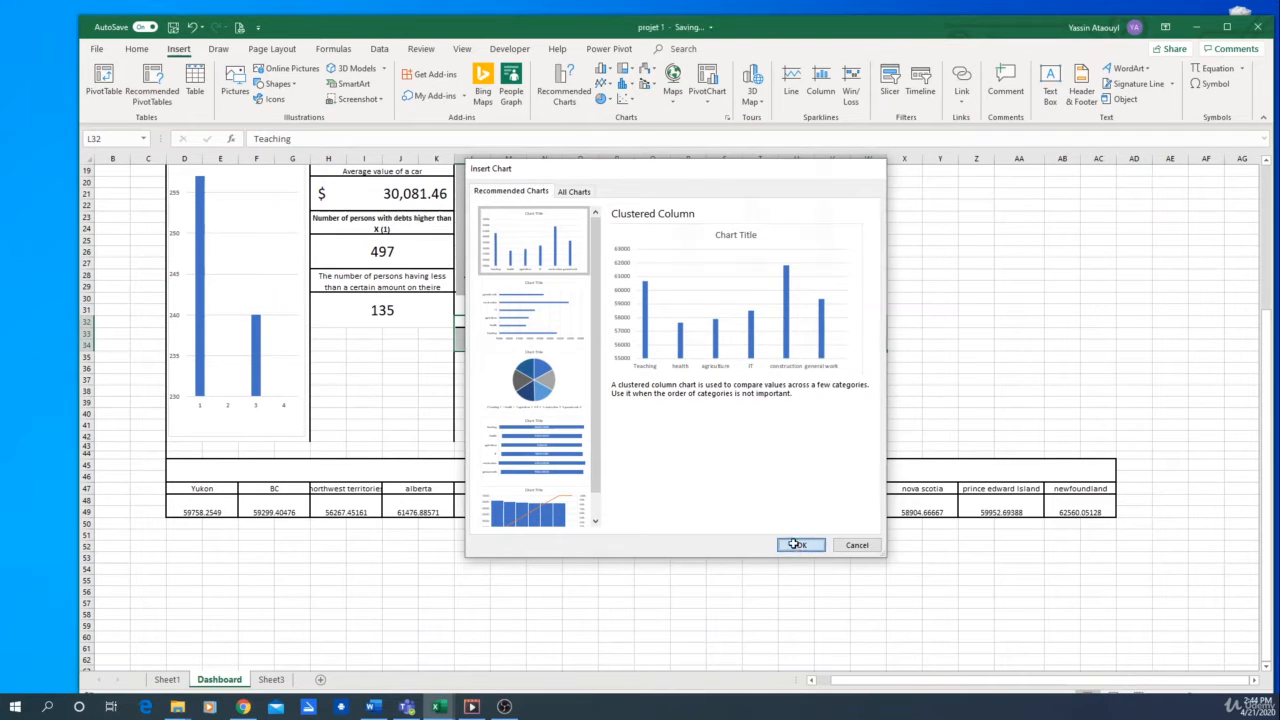
# Step: Move and resize the sector income chart to fit between the sector table and the average income per territory table
pyautogui.moveTo(810, 496); pyautogui.dragTo(874, 452)
pyautogui.moveTo(539, 395); pyautogui.dragTo(462, 395)
pyautogui.moveTo(668, 337); pyautogui.dragTo(668, 355)
pyautogui.moveTo(463, 453)
pyautogui.mouseDown()
pyautogui.moveTo(444, 449)
pyautogui.moveTo(454, 456)
pyautogui.mouseUp()
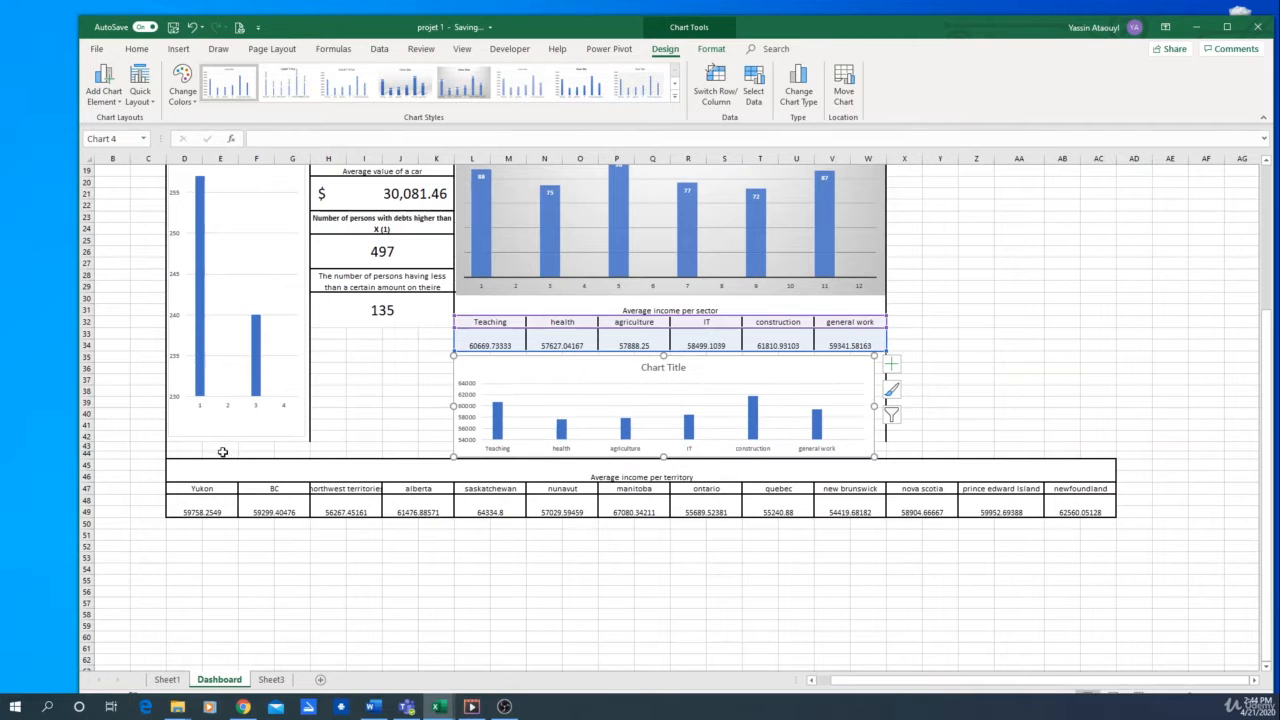
pyautogui.click(390, 368)
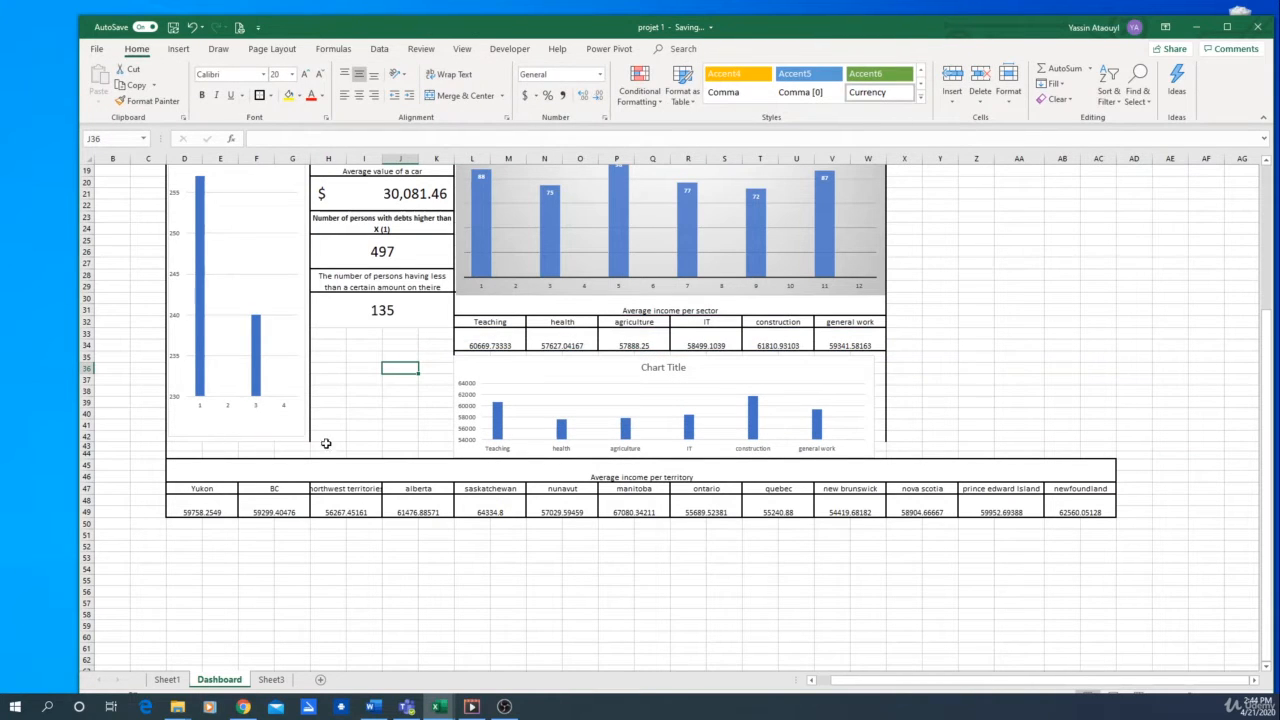
# Step: Increase the heights of rows 44 and 43 to make more room above the average income per territory table
pyautogui.moveTo(90, 458); pyautogui.dragTo(76, 537)
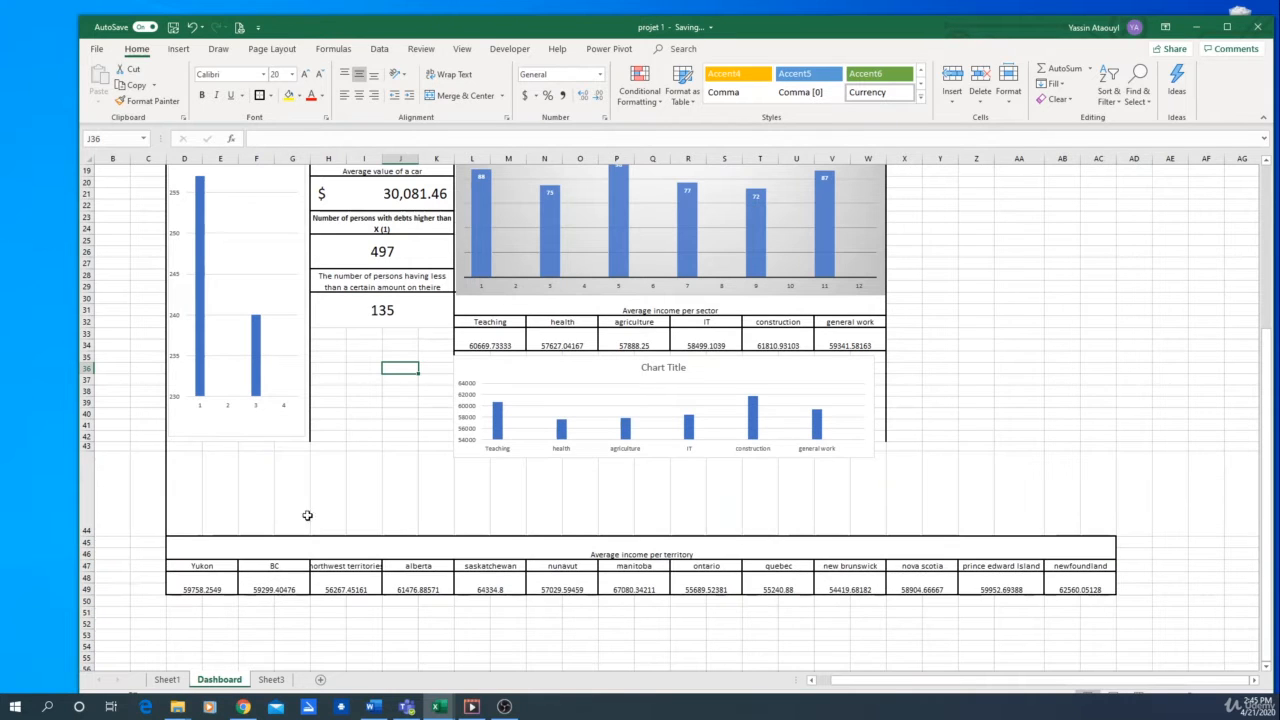
pyautogui.moveTo(84, 450); pyautogui.dragTo(84, 458)
pyautogui.click(395, 379)
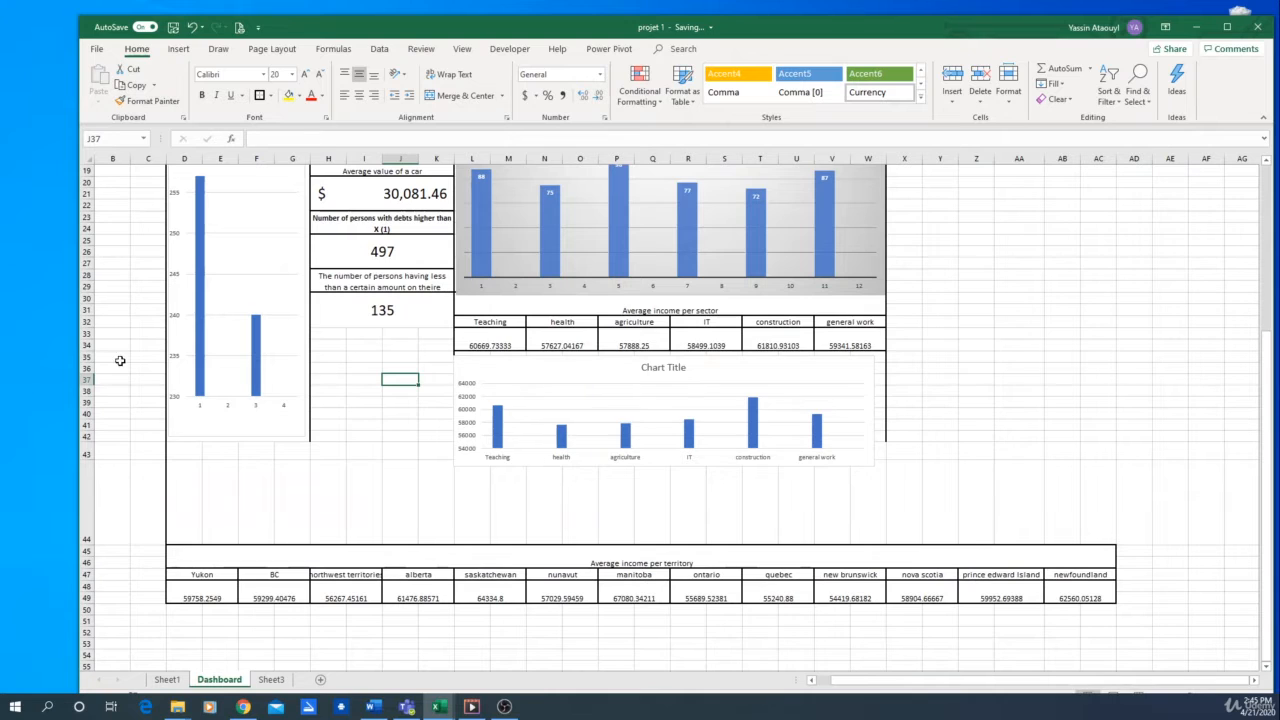
# Step: Enlarge the sector income chart to fill the added height and nearly the full width of the sector table
pyautogui.click(455, 466)
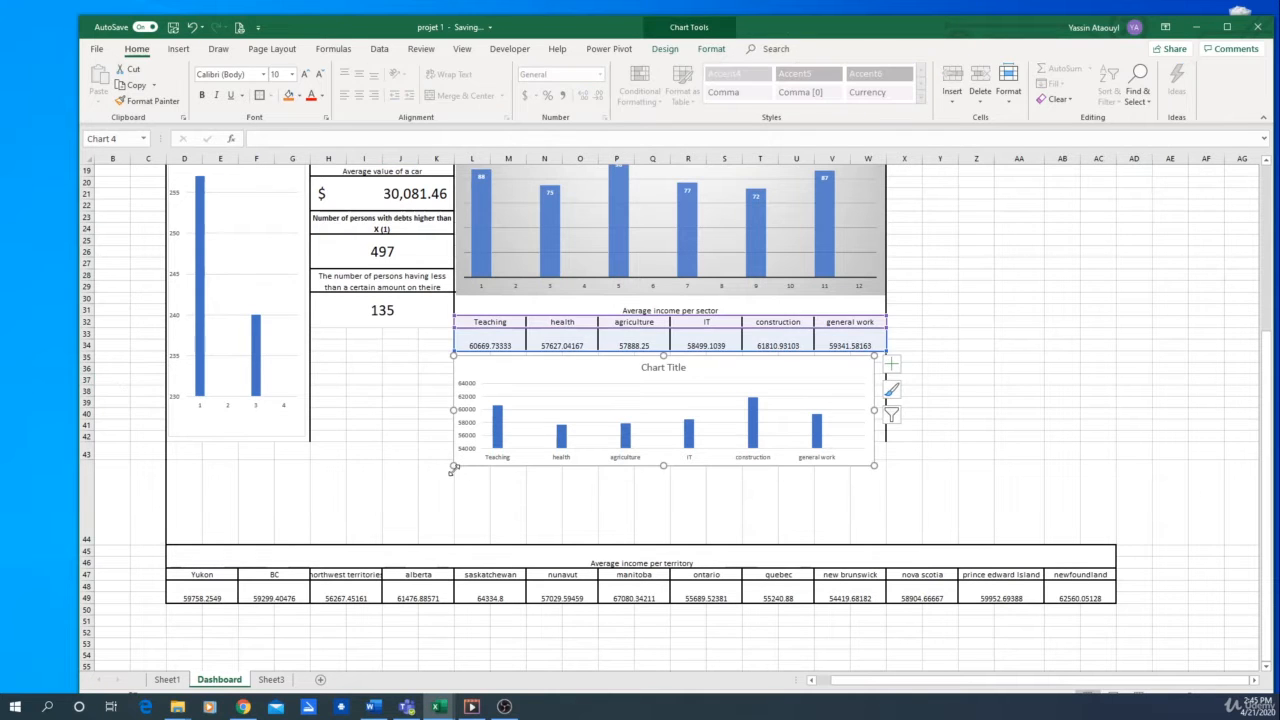
pyautogui.moveTo(454, 465); pyautogui.dragTo(457, 540)
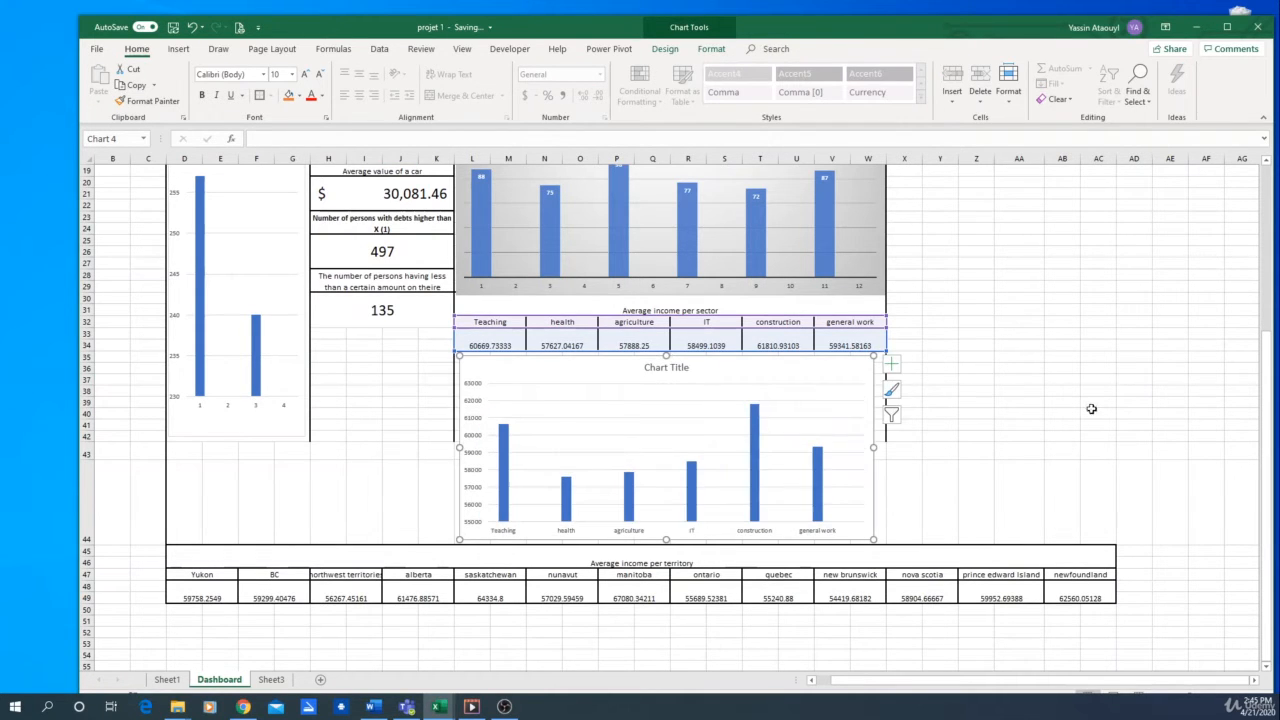
pyautogui.click(1092, 408)
pyautogui.click(862, 431)
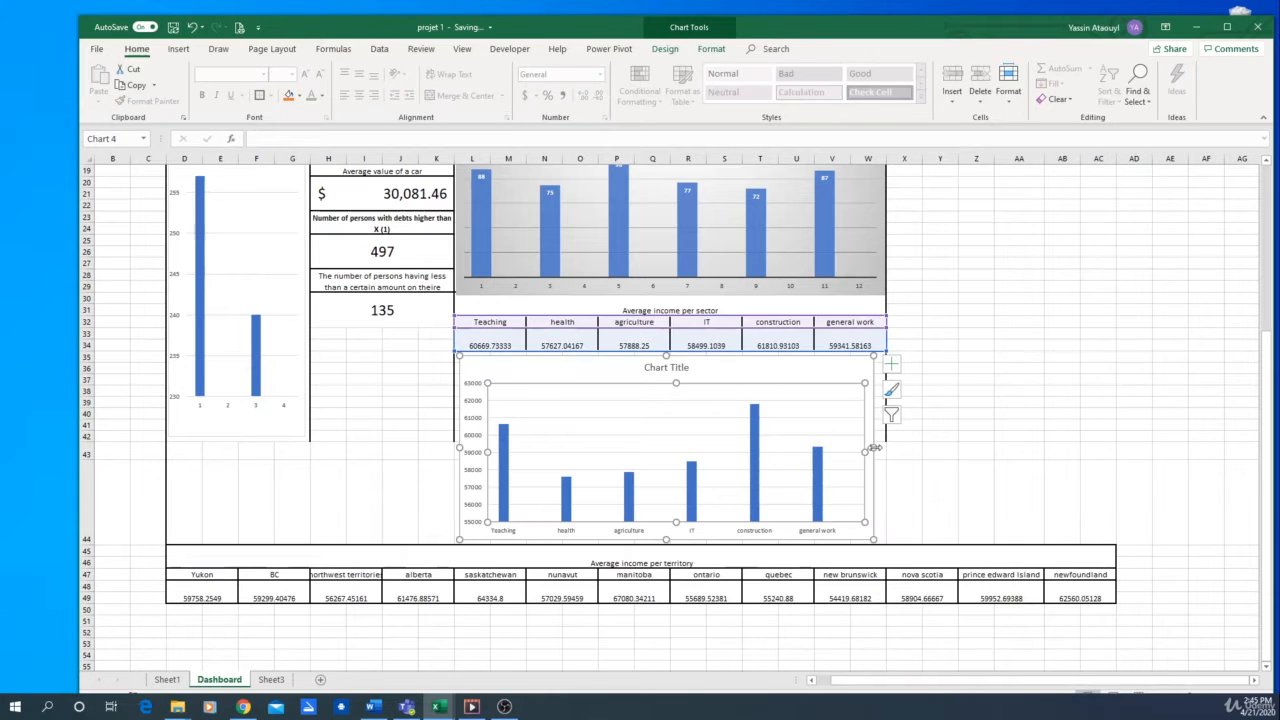
pyautogui.moveTo(873, 448); pyautogui.dragTo(880, 446)
pyautogui.moveTo(456, 448); pyautogui.dragTo(451, 448)
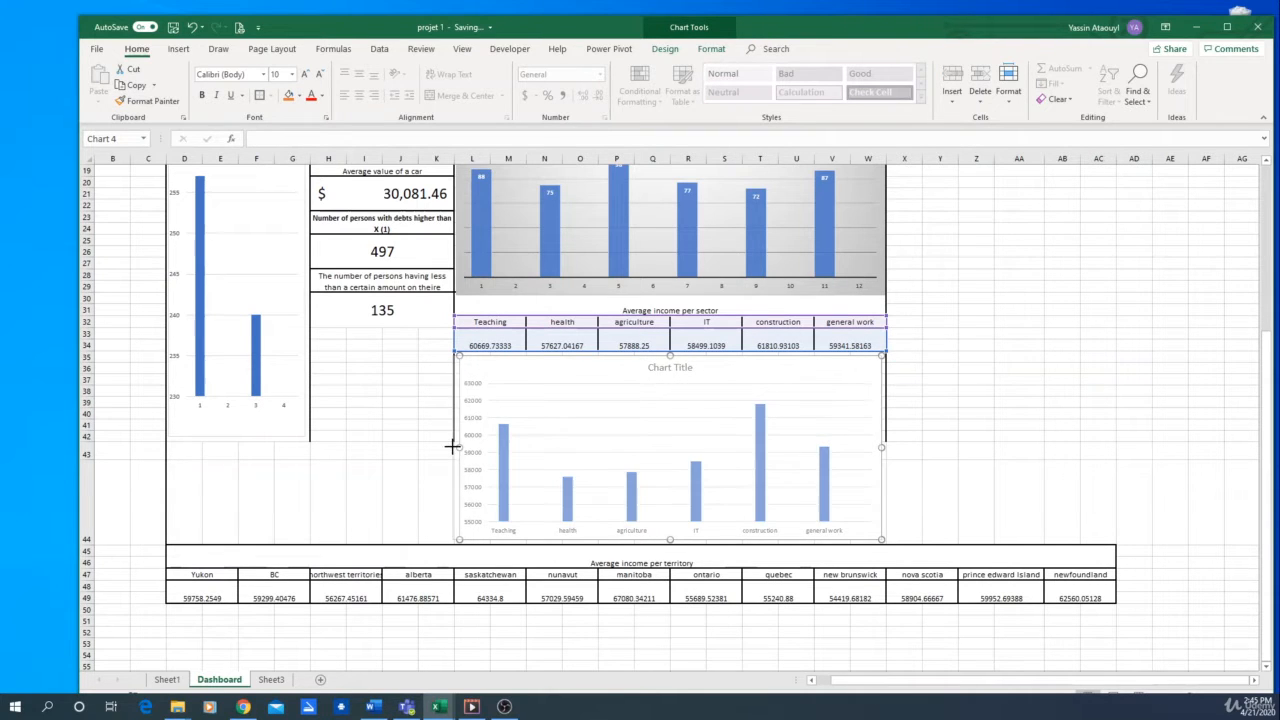
pyautogui.click(1052, 343)
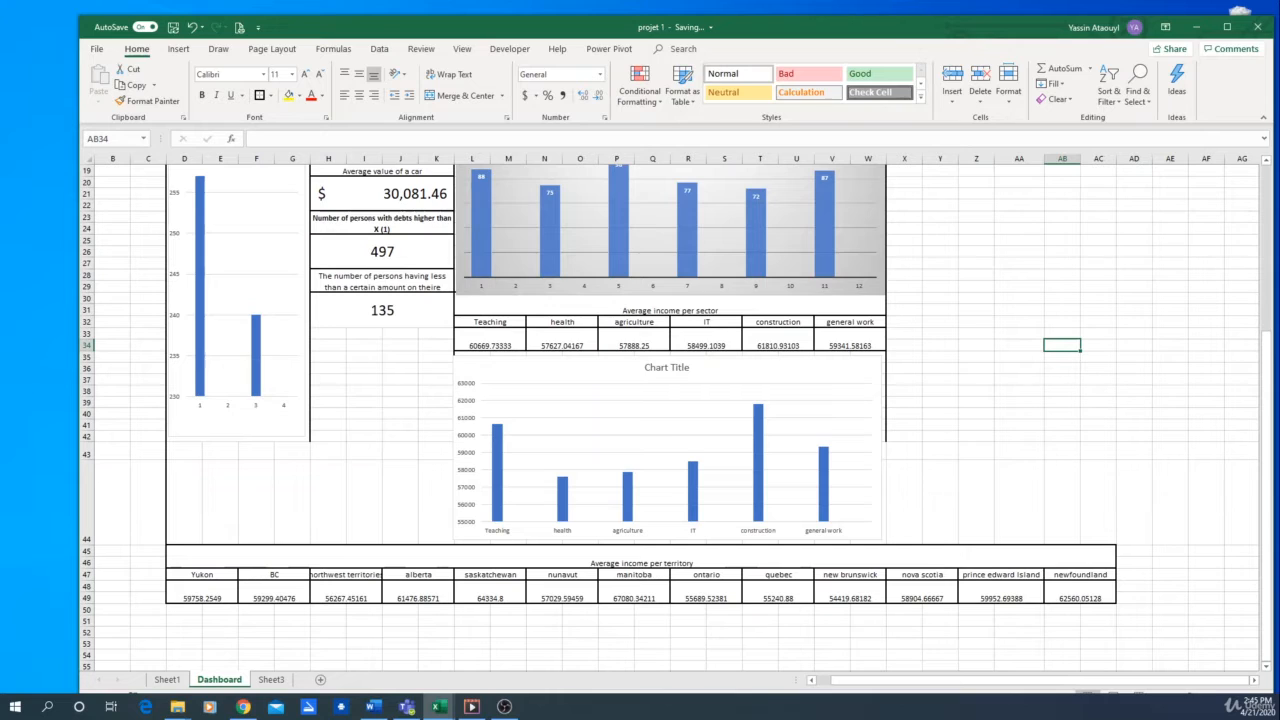
# Step: Copy the mortgage heading and its value cell from H28:K32 and paste the block at H33 and H38
pyautogui.click(357, 281)
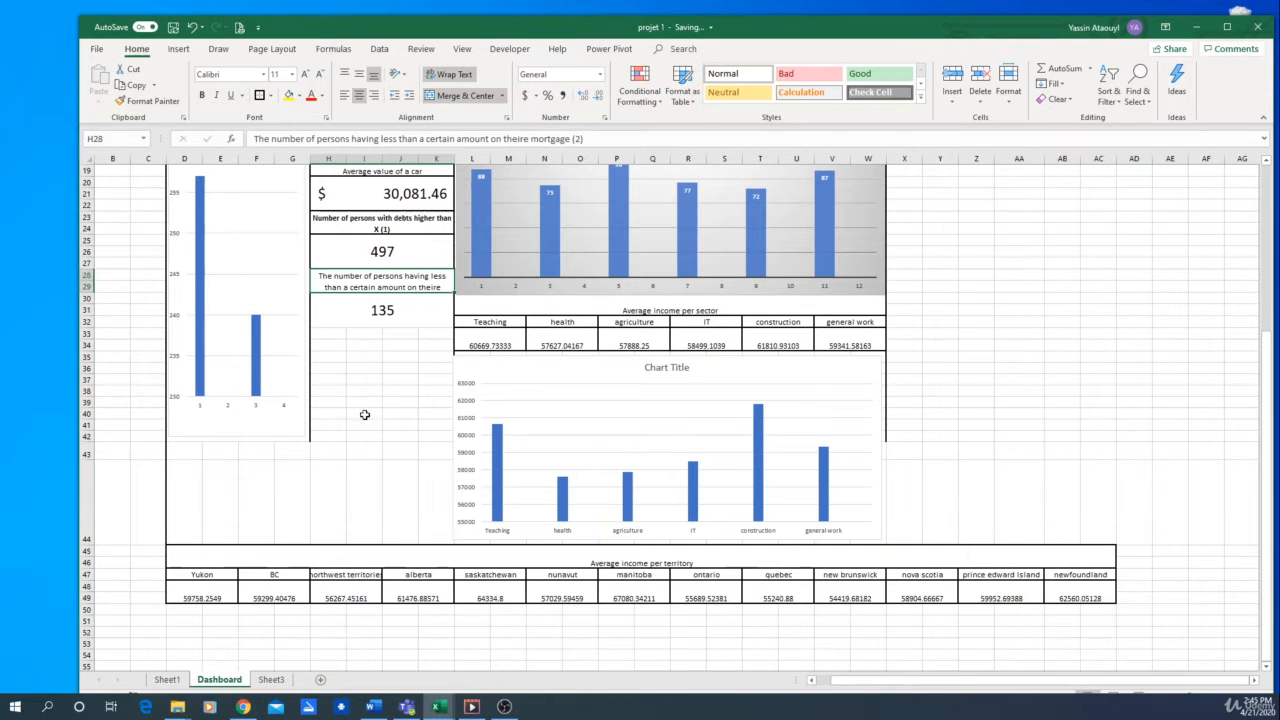
pyautogui.moveTo(333, 287); pyautogui.dragTo(336, 311)
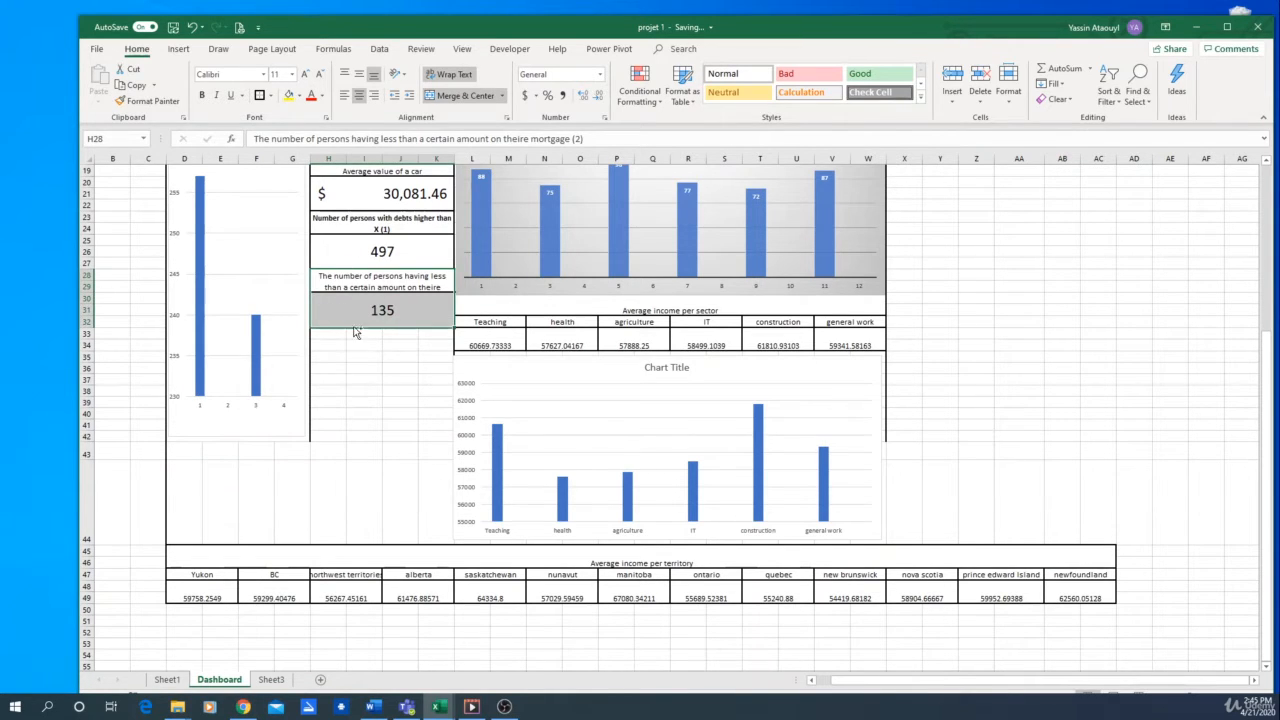
pyautogui.hotkey('ctrl', 'c')
pyautogui.click(334, 340)
pyautogui.hotkey('ctrl', 'v')
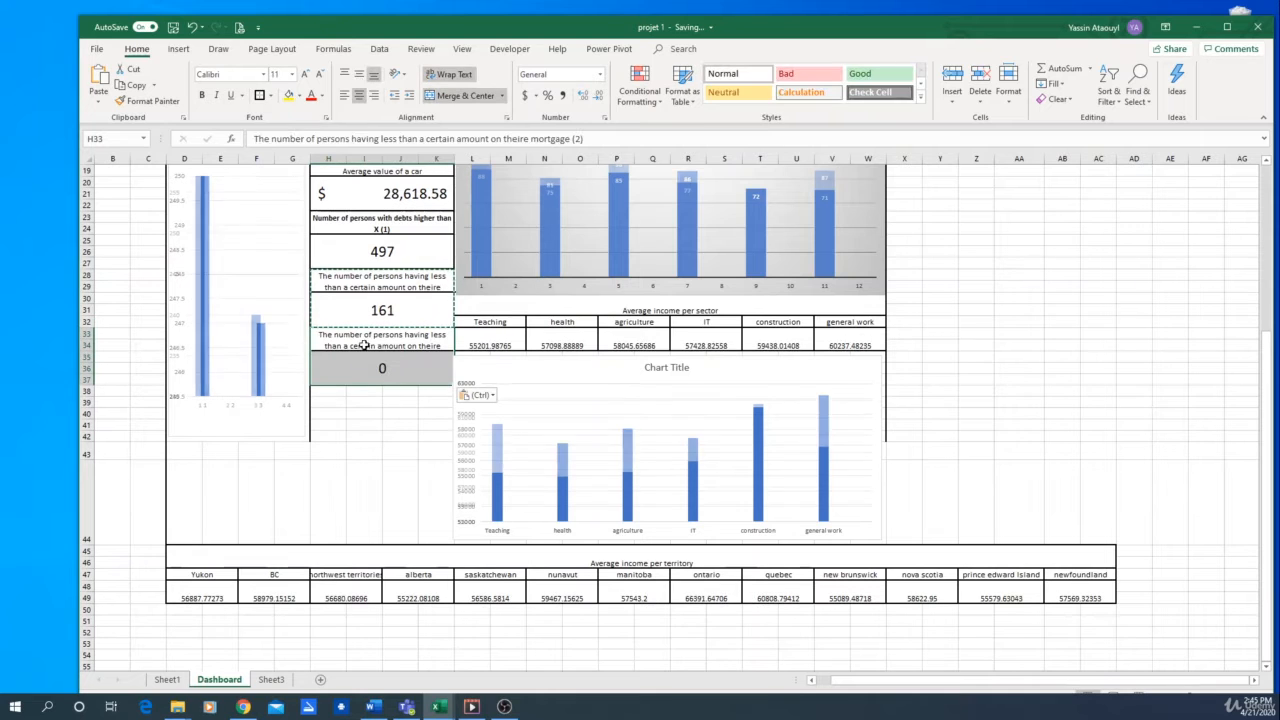
pyautogui.click(330, 395)
pyautogui.hotkey('ctrl', 'v')
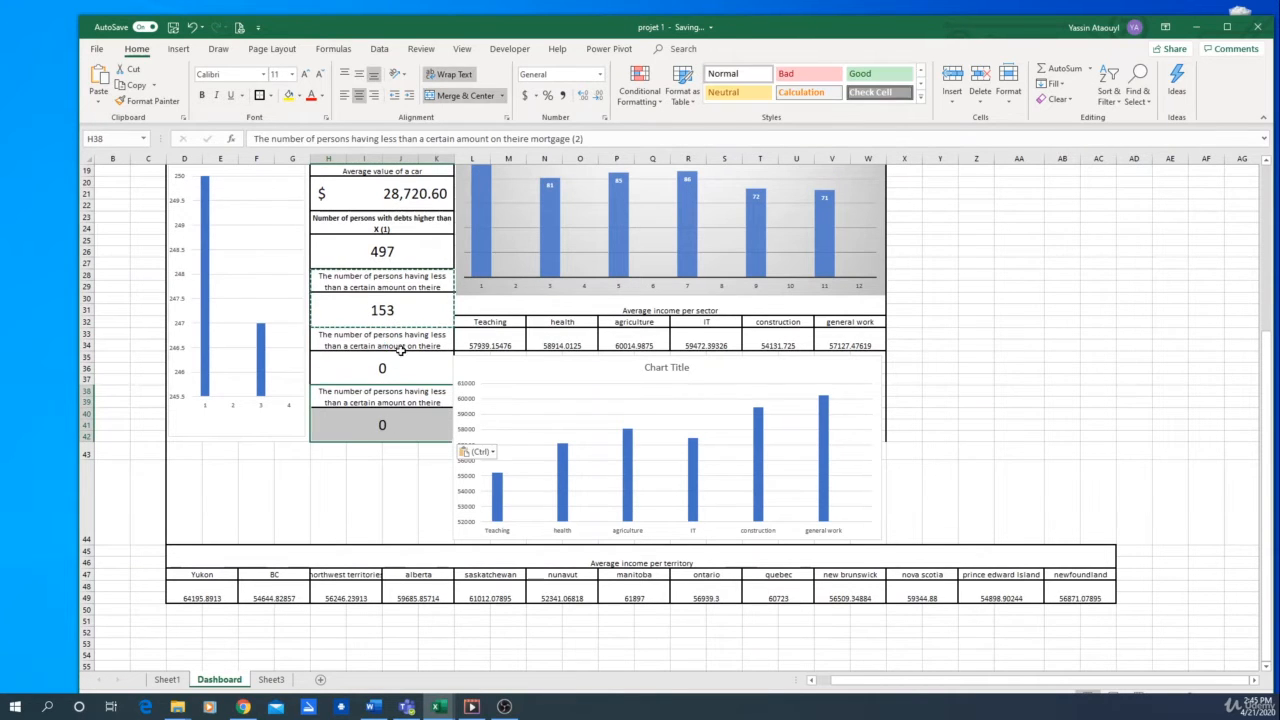
# Step: Replace the heading in H33 with "% of people having higher debts than there income"
pyautogui.click(405, 346)
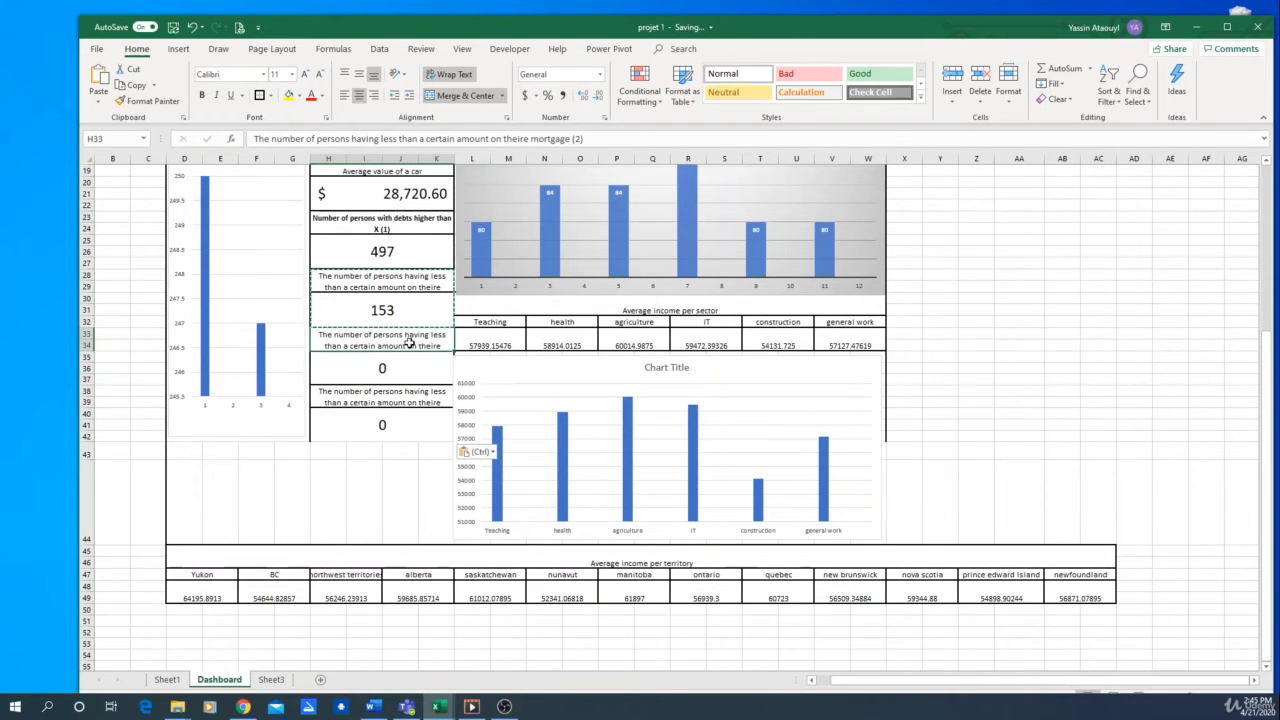
pyautogui.write('% of people ha')
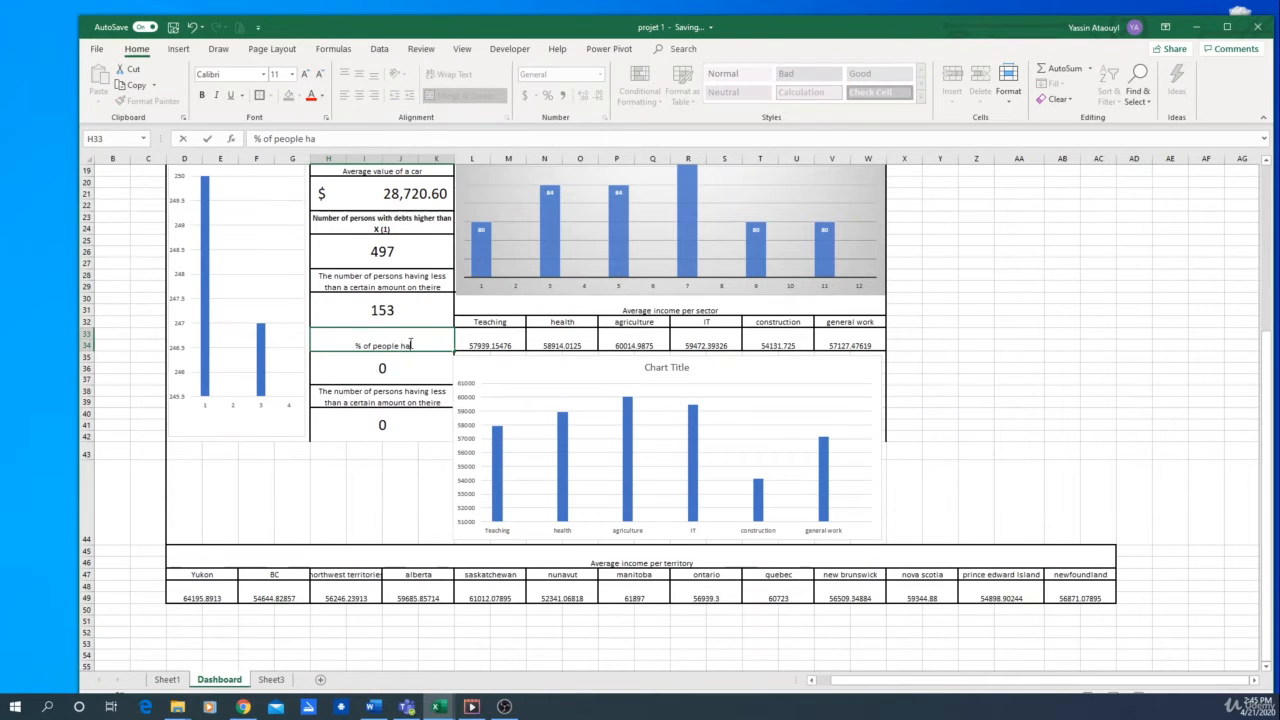
pyautogui.write('ving higher debts t')
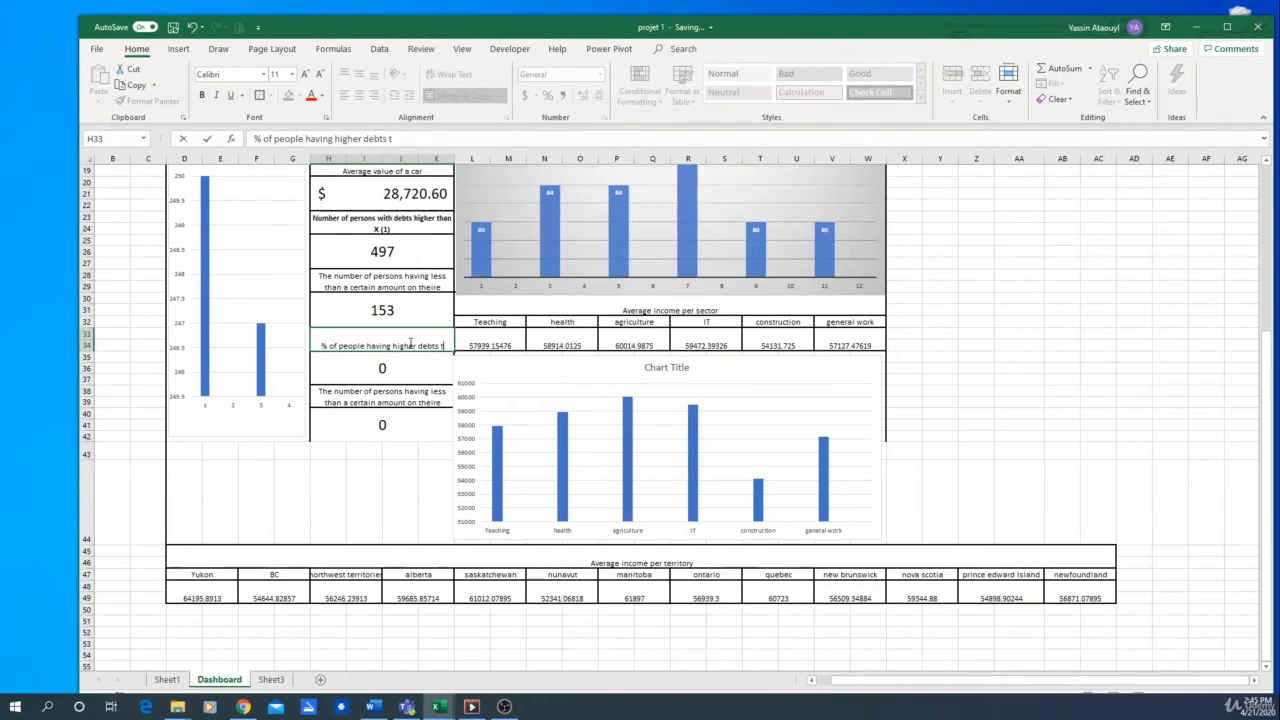
pyautogui.write('he')
pyautogui.write('n ther')
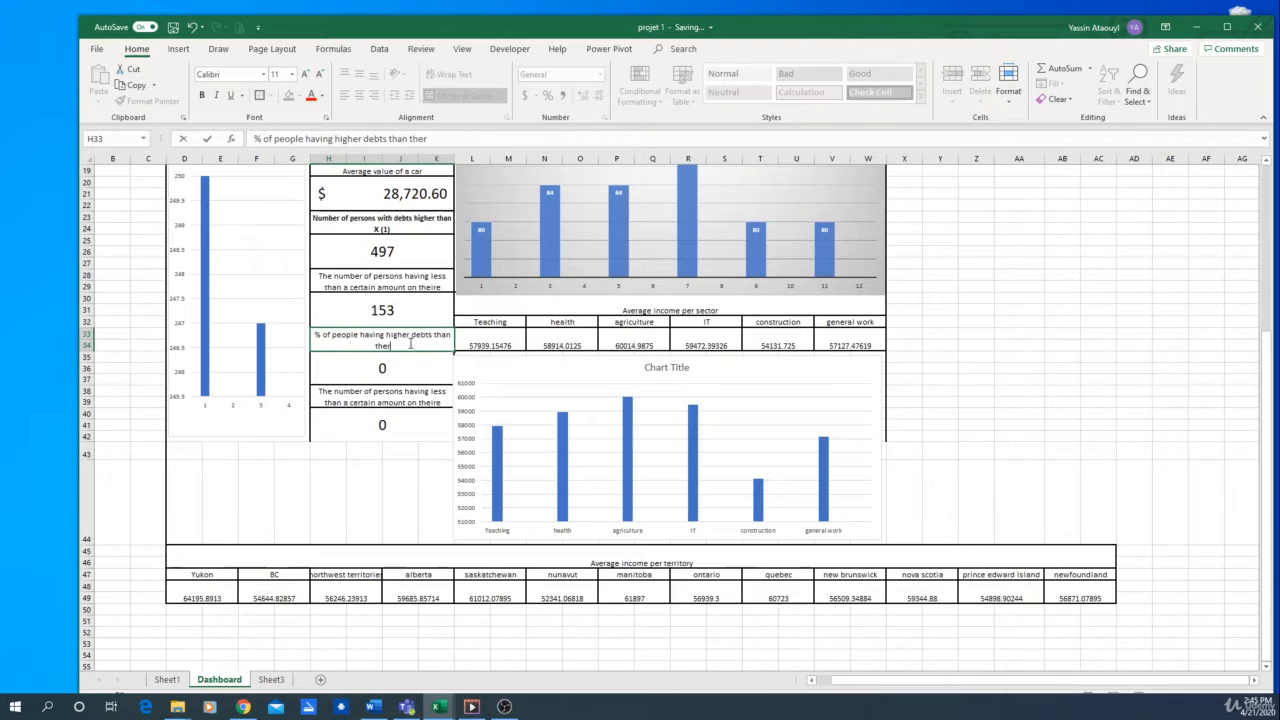
pyautogui.write('e income')
pyautogui.press('Return')
# Step: Replace the heading in H38 with "Average age of people having more X$ of net worth"
pyautogui.press('Return')
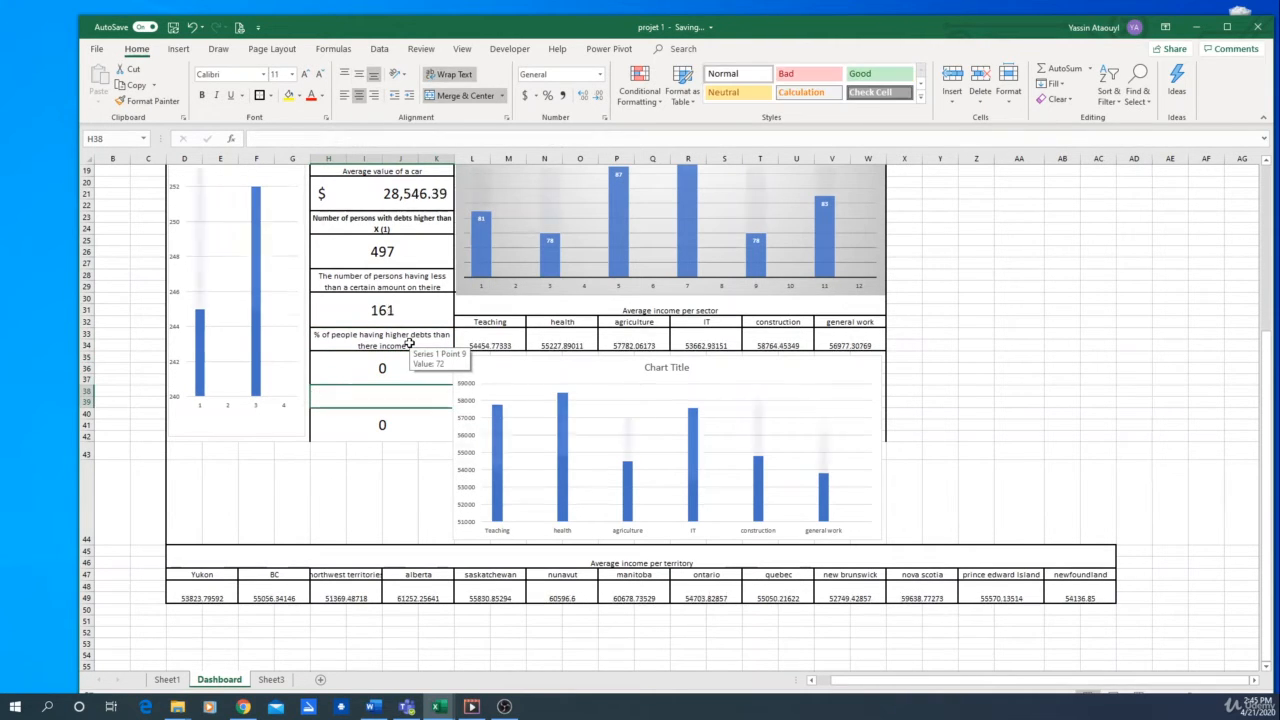
pyautogui.write('Average')
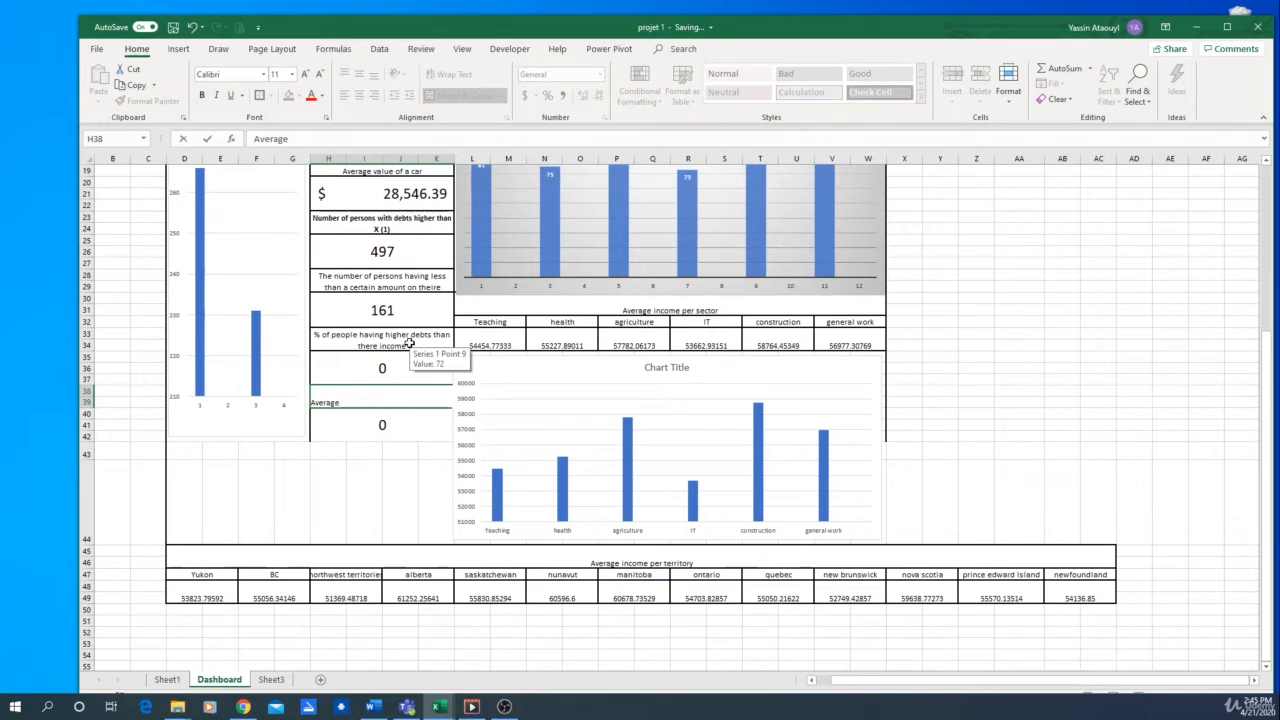
pyautogui.write(' age of people having more X')
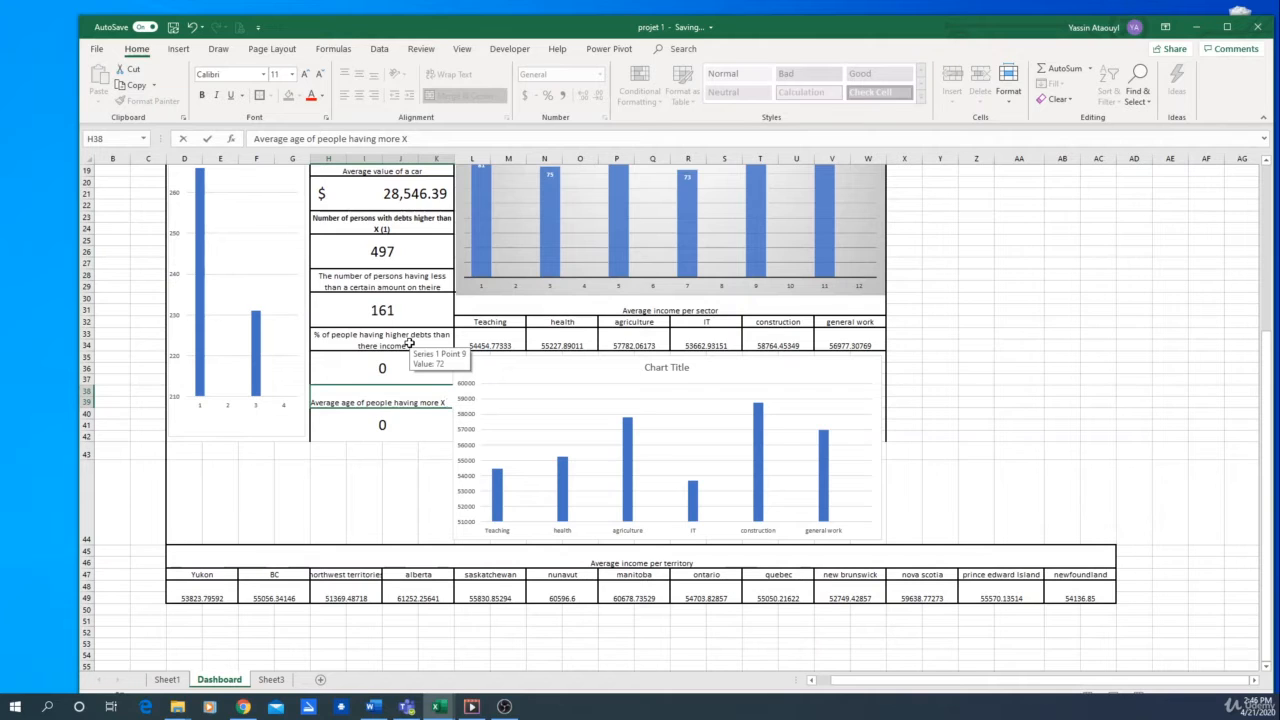
pyautogui.write('of net w')
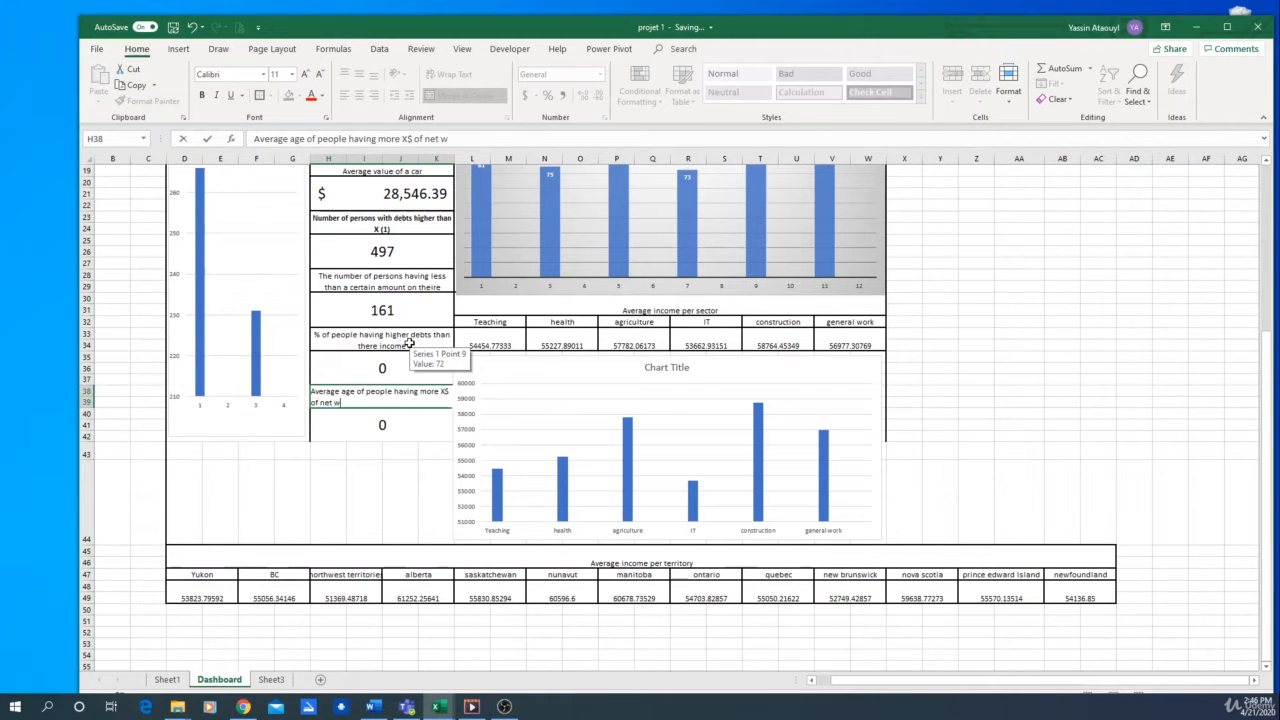
pyautogui.write('orth')
pyautogui.press('Return')
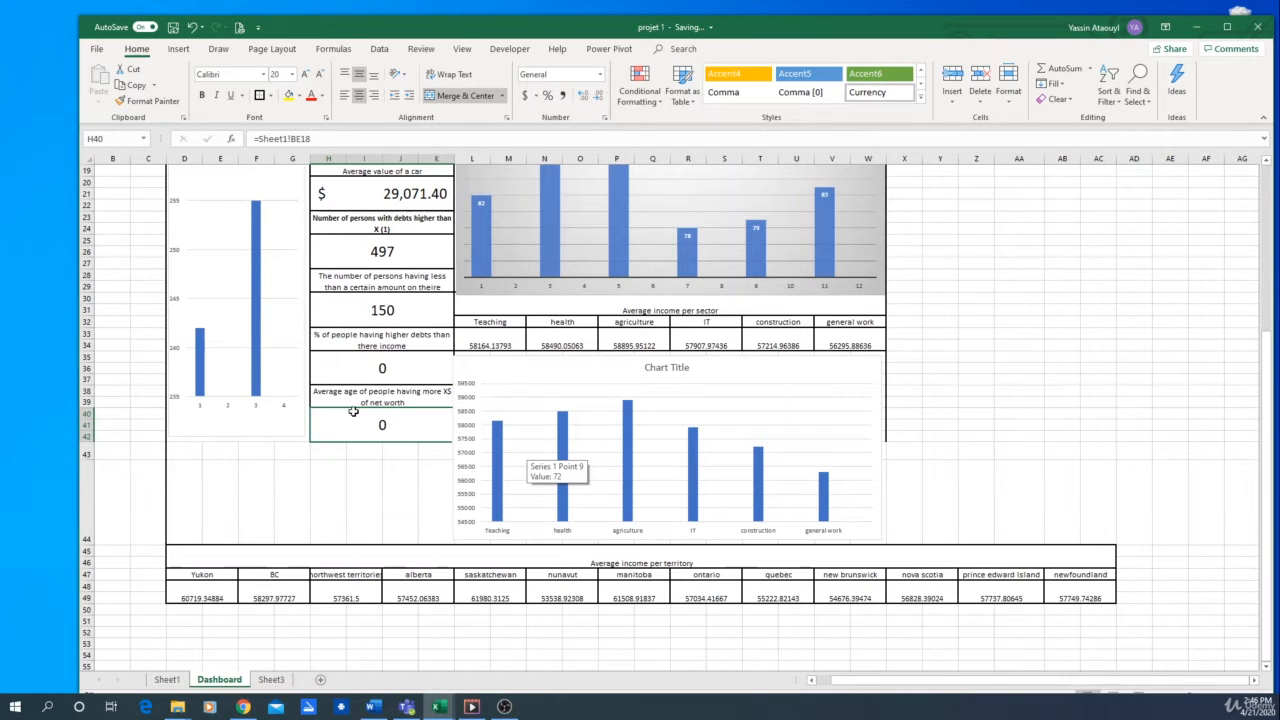
# Step: Link the value below the "% of people having higher debts" heading to cell CA7 on Sheet1
pyautogui.click(388, 368)
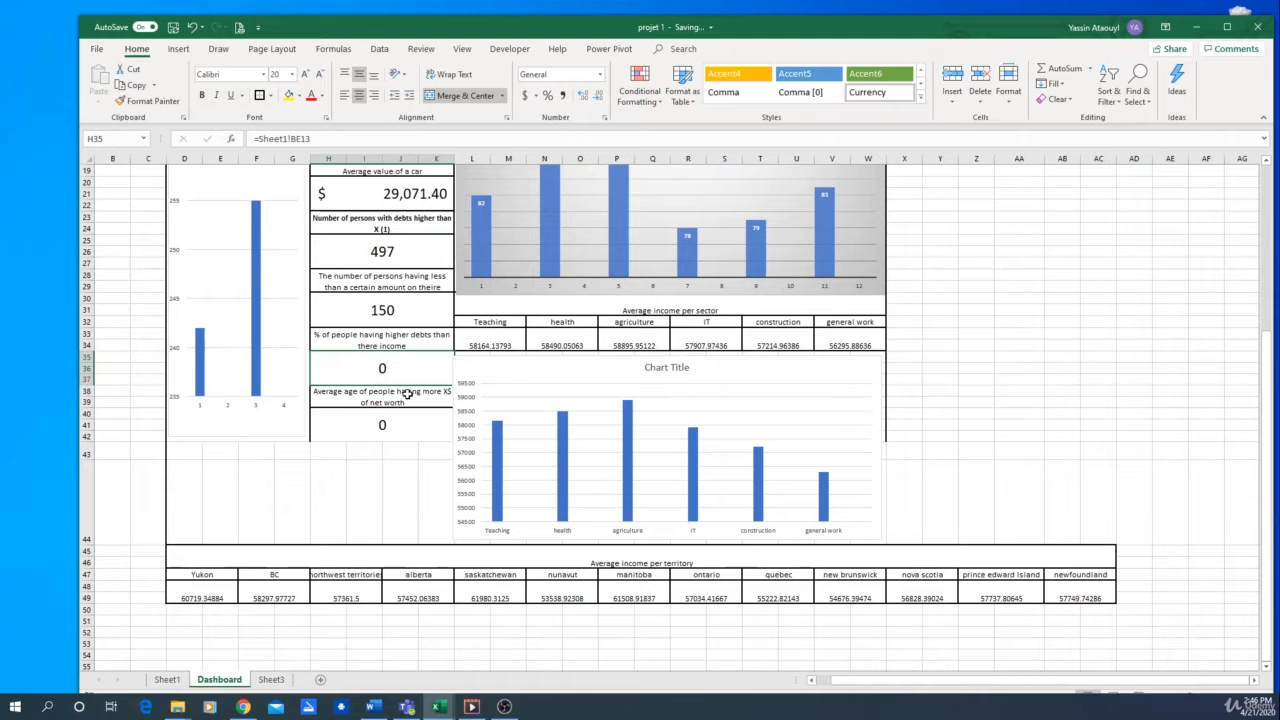
pyautogui.write('=')
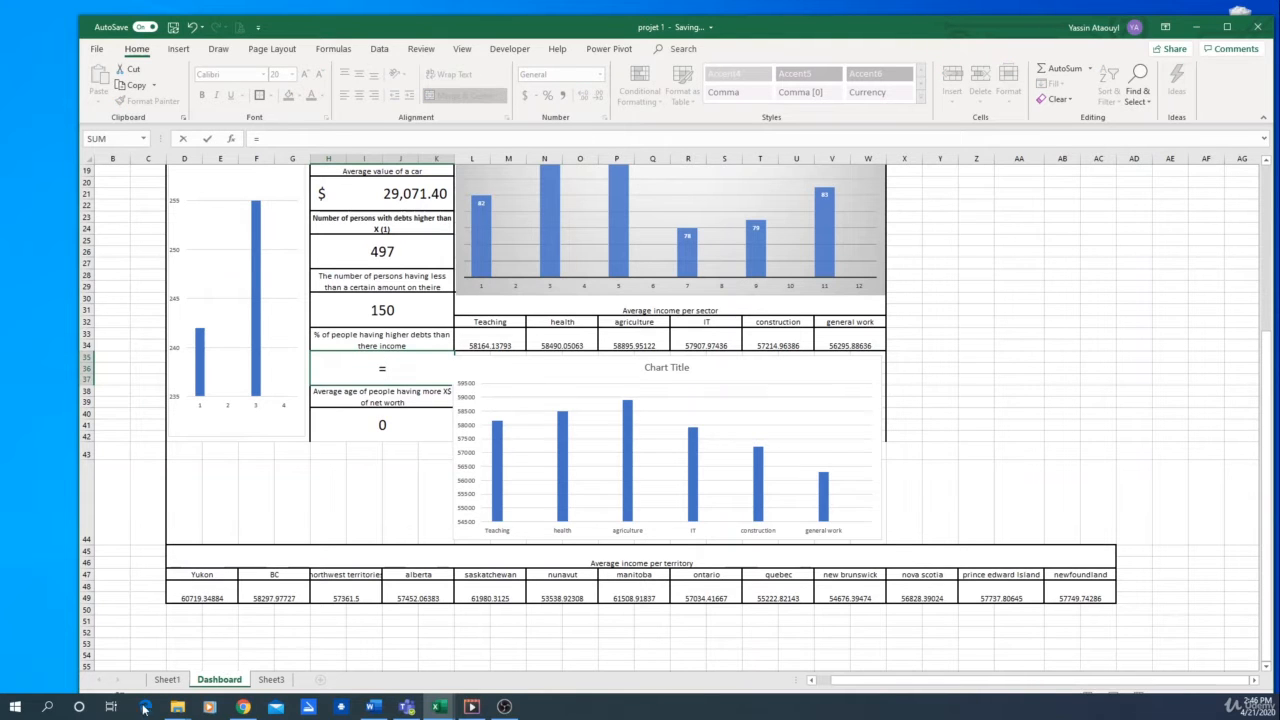
pyautogui.hotkey('ctrl', 'pageup')
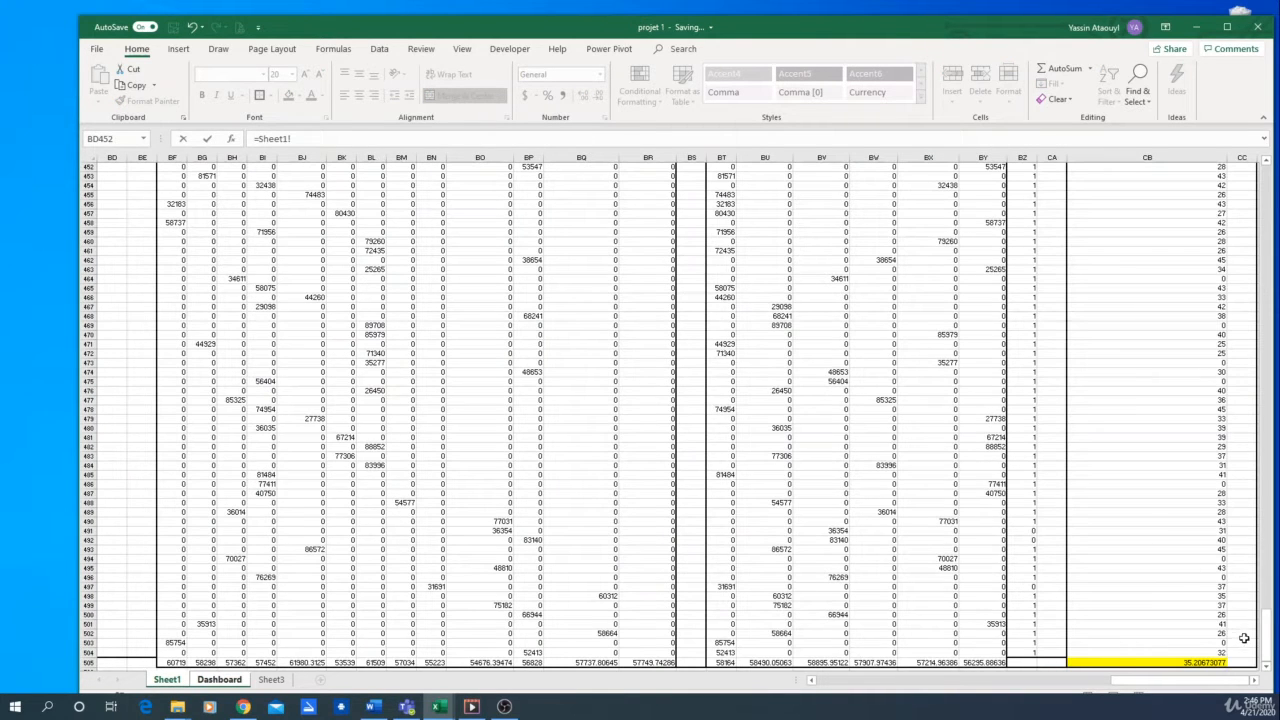
pyautogui.click(1190, 663)
pyautogui.moveTo(1270, 618); pyautogui.dragTo(1268, 170)
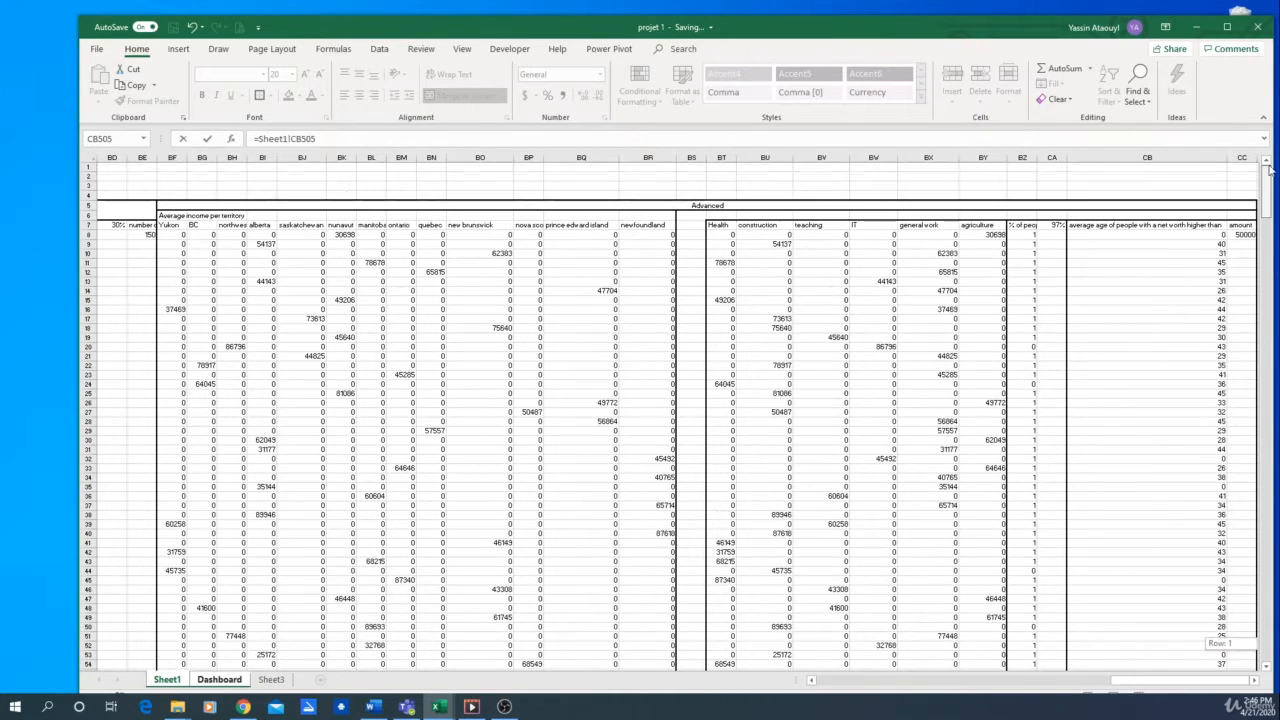
pyautogui.click(1053, 227)
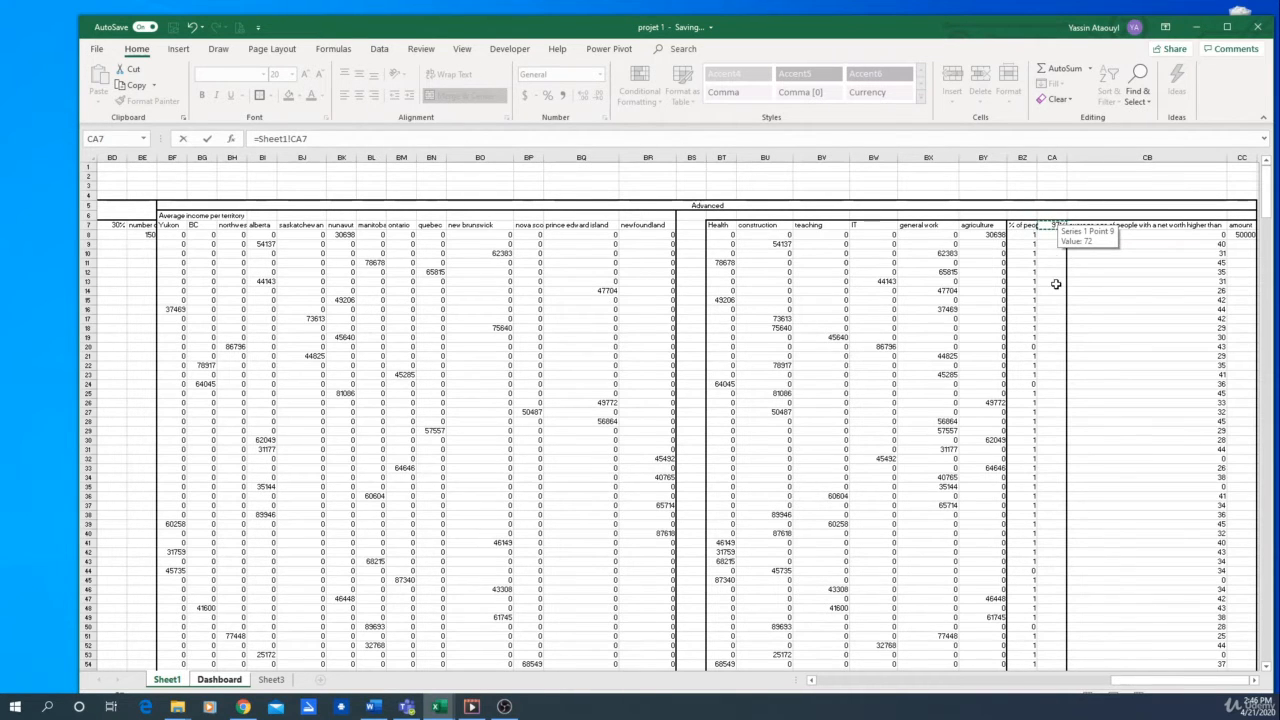
pyautogui.press('Return')
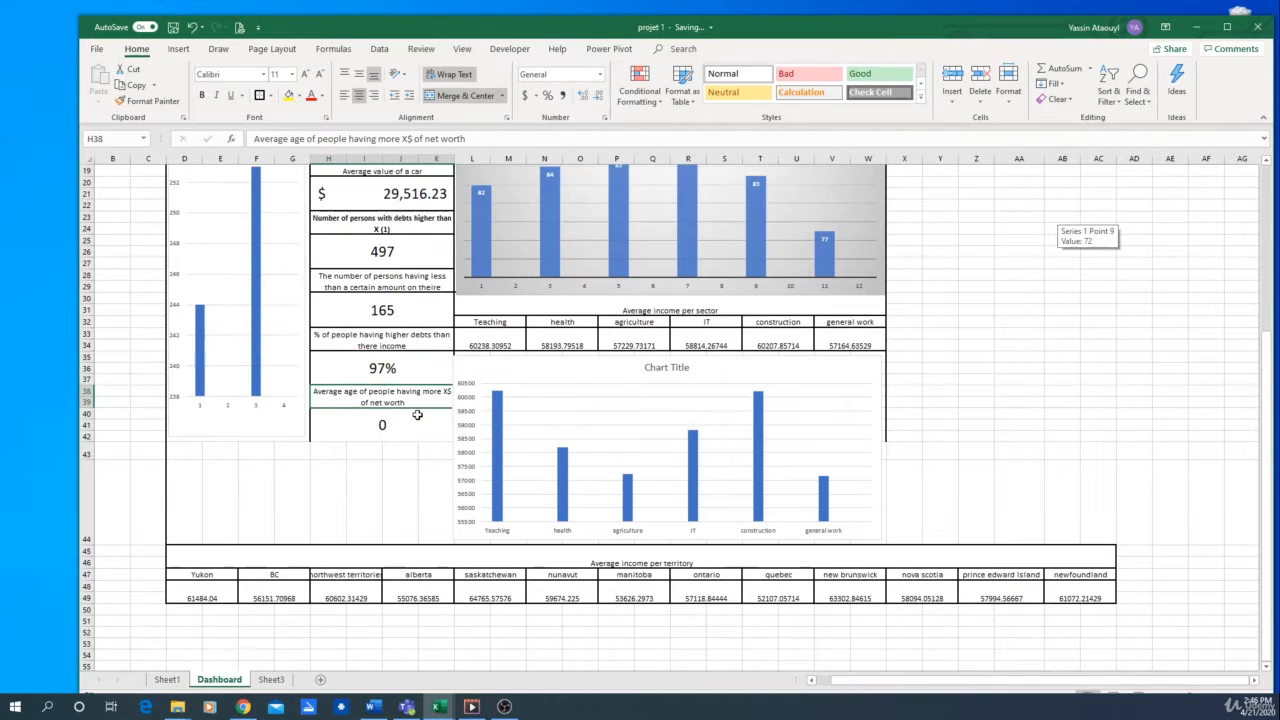
# Step: Link the value below the "Average age of people having more X$ of net worth" heading to cell CB505 on Sheet1
pyautogui.click(377, 429)
pyautogui.write('=')
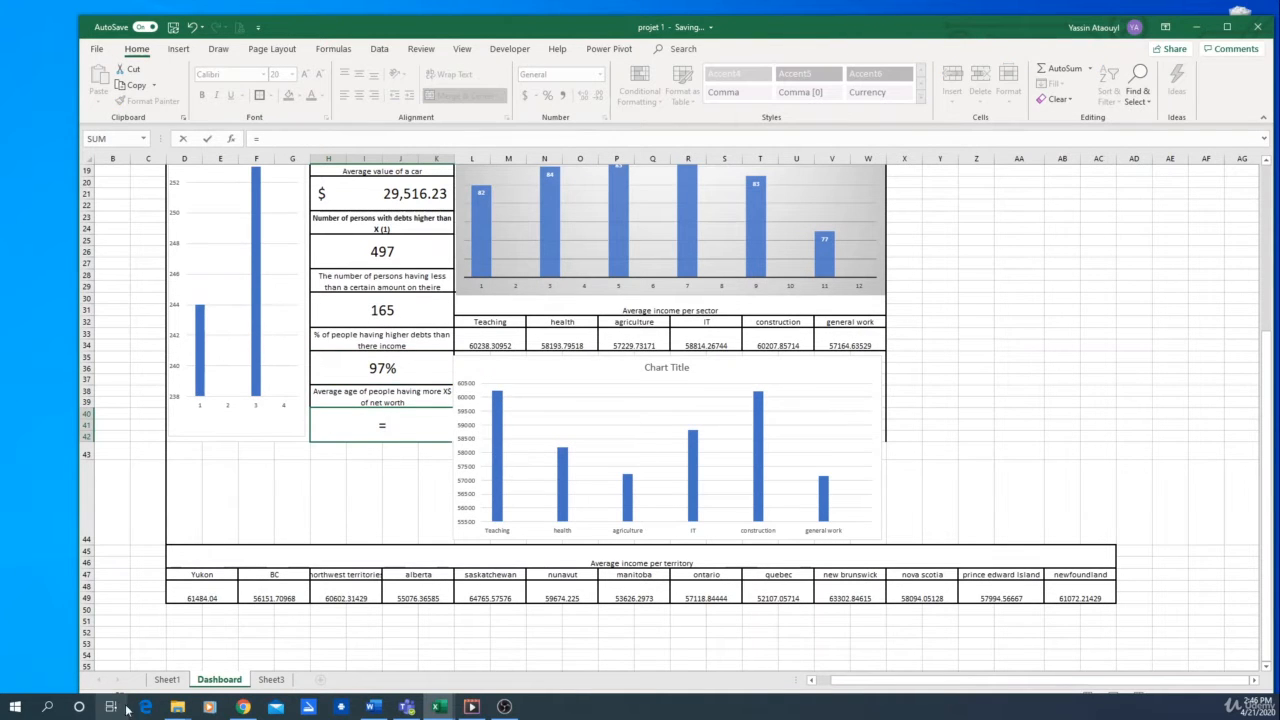
pyautogui.click(167, 679)
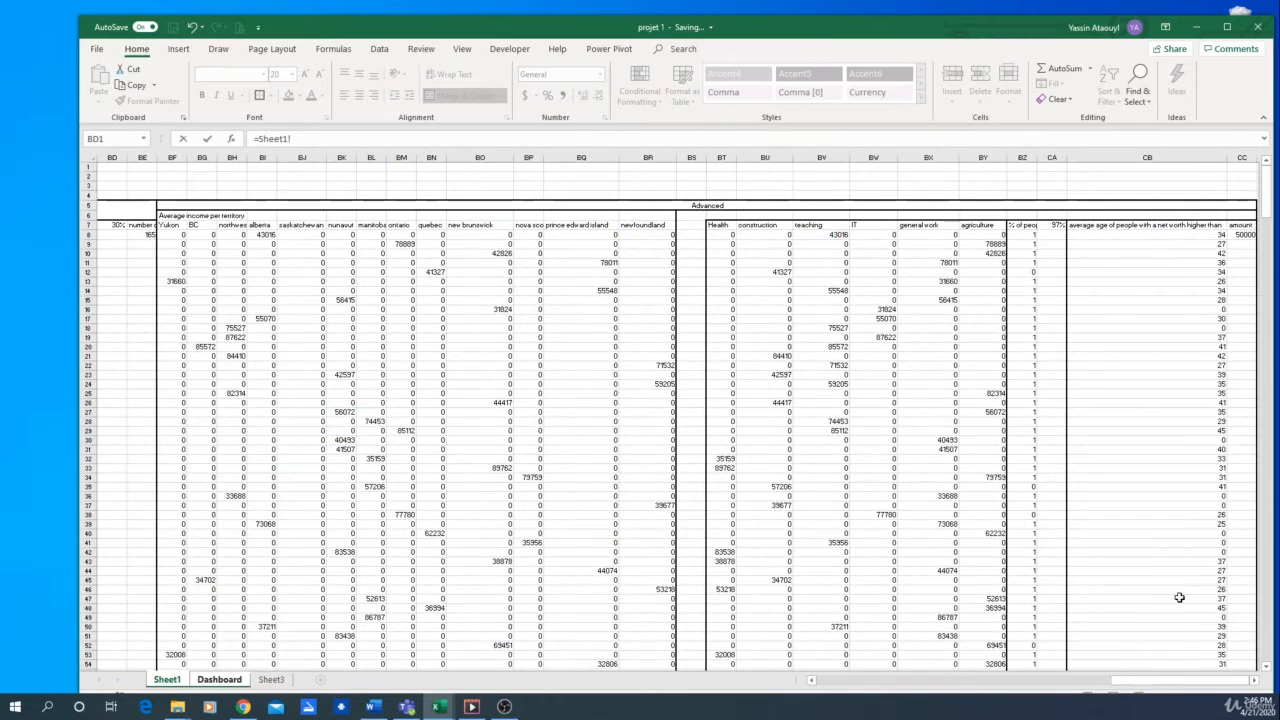
pyautogui.moveTo(1264, 185); pyautogui.dragTo(1250, 280)
pyautogui.scroll(5, 1253, 392)
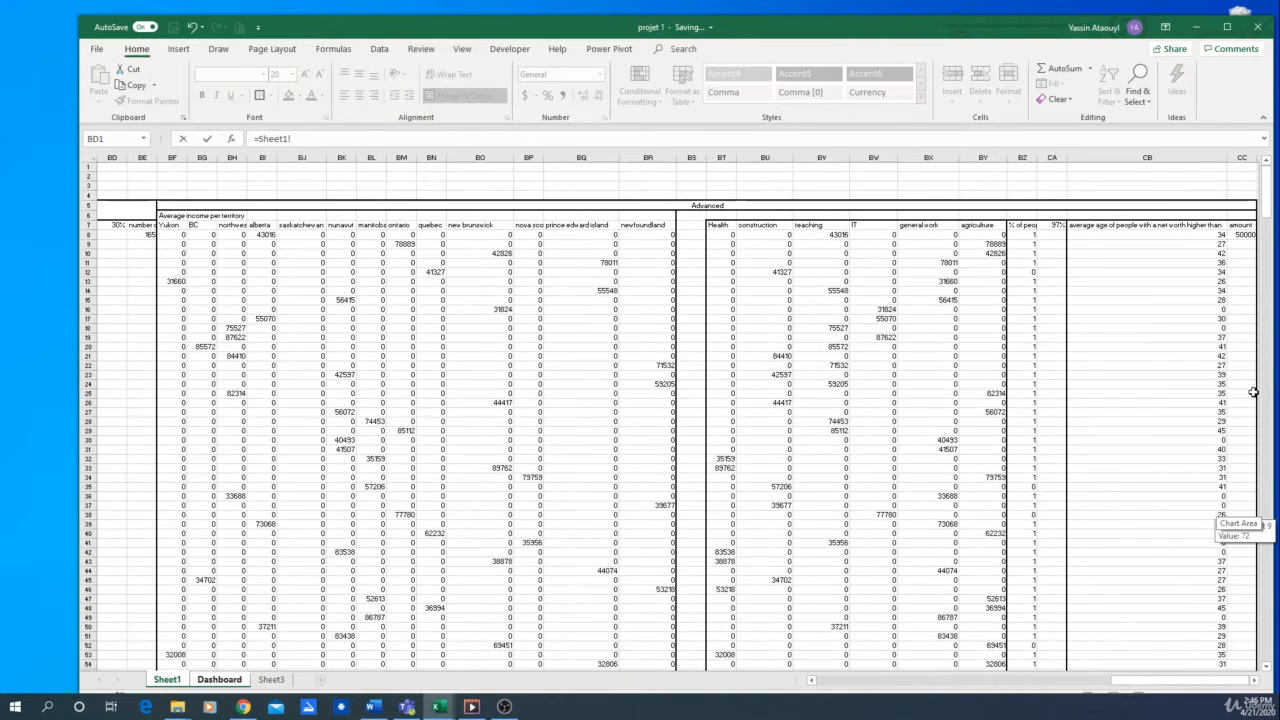
pyautogui.moveTo(1266, 195); pyautogui.dragTo(1264, 660)
pyautogui.click(1168, 662)
pyautogui.press('Return')
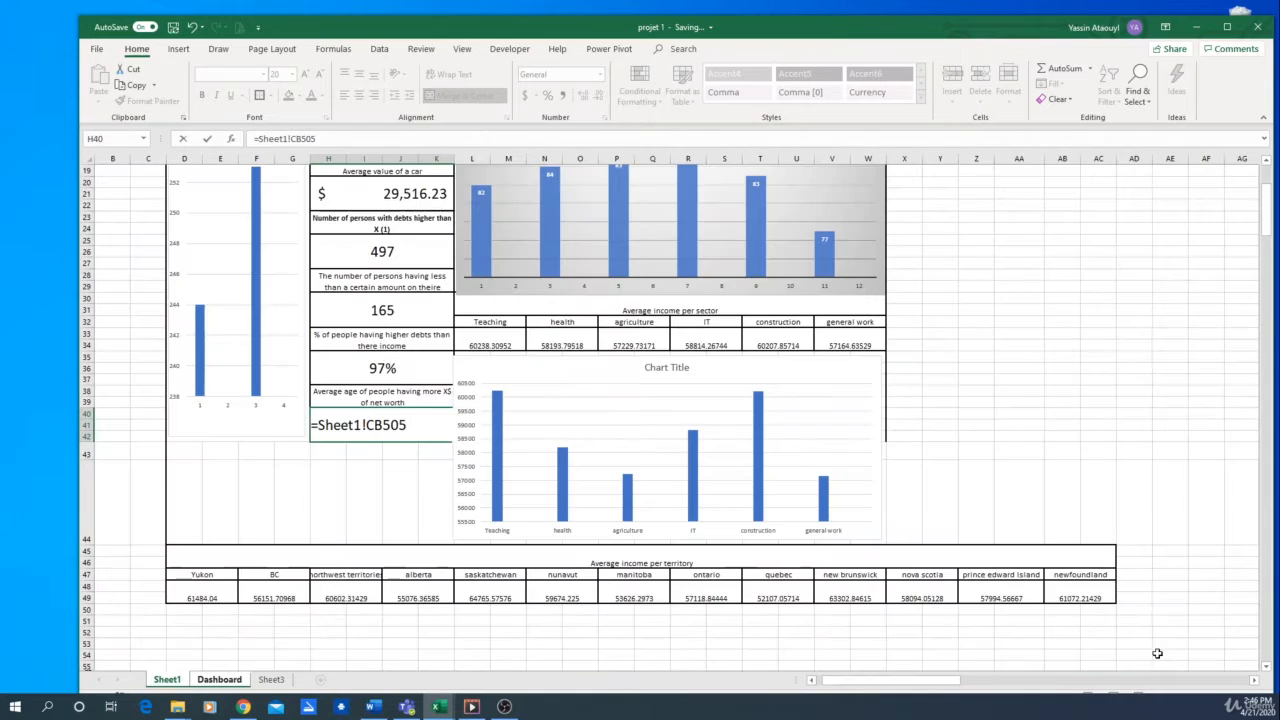
# Step: Append "(3)" to the net worth average age heading in H38
pyautogui.doubleClick(448, 397)
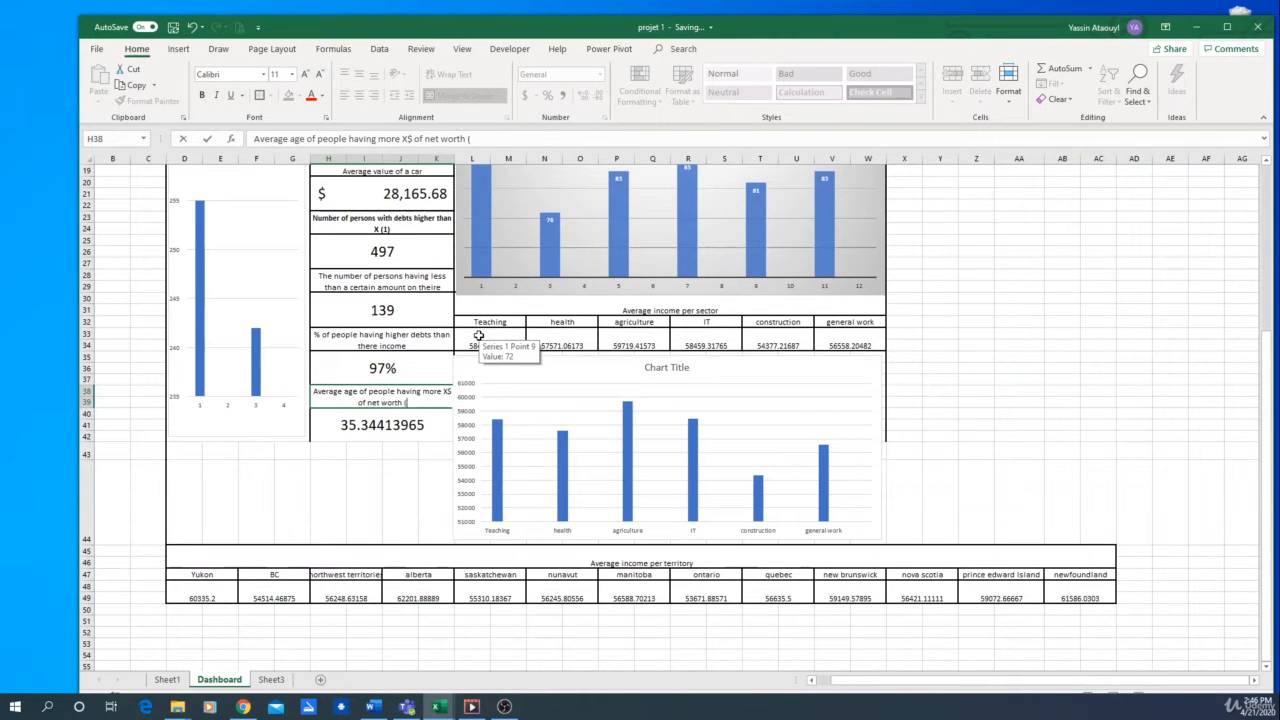
pyautogui.write('(3)')
pyautogui.press('Return')
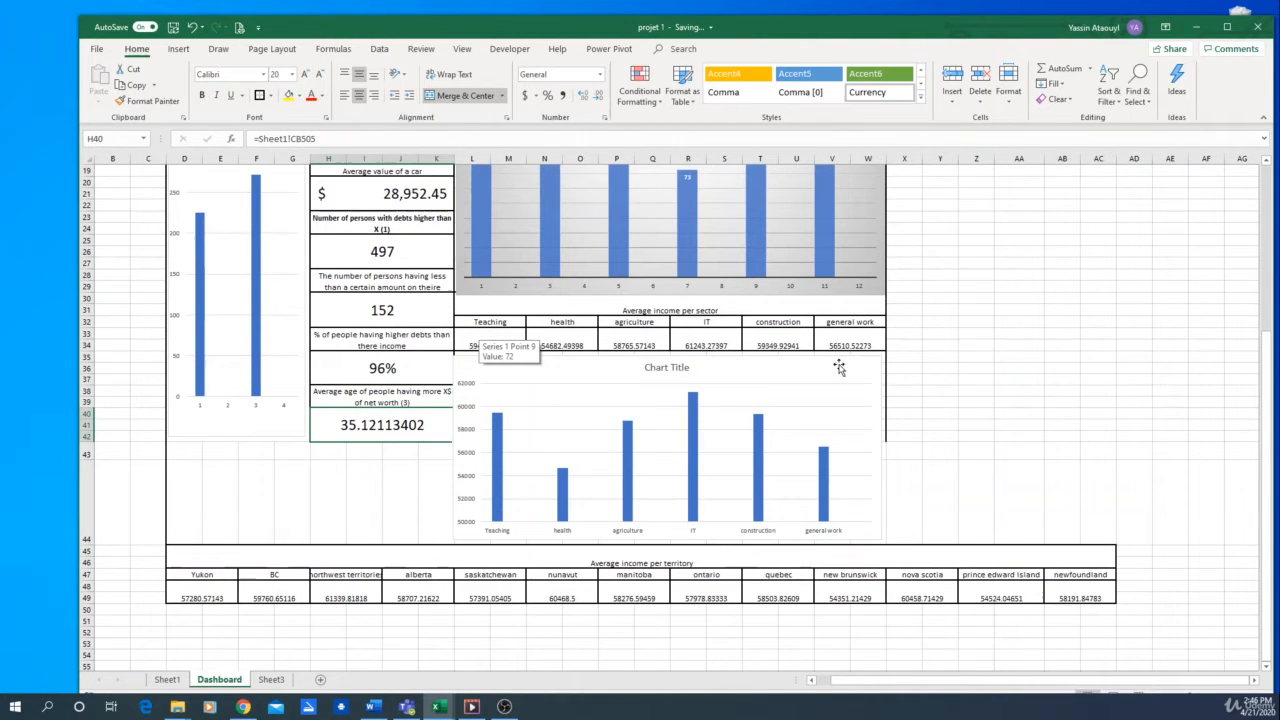
# Step: Narrow the average income per sector chart slightly from its left edge so it clears the indicator column
pyautogui.click(480, 380)
pyautogui.moveTo(464, 357); pyautogui.dragTo(461, 357)
pyautogui.click(1089, 376)
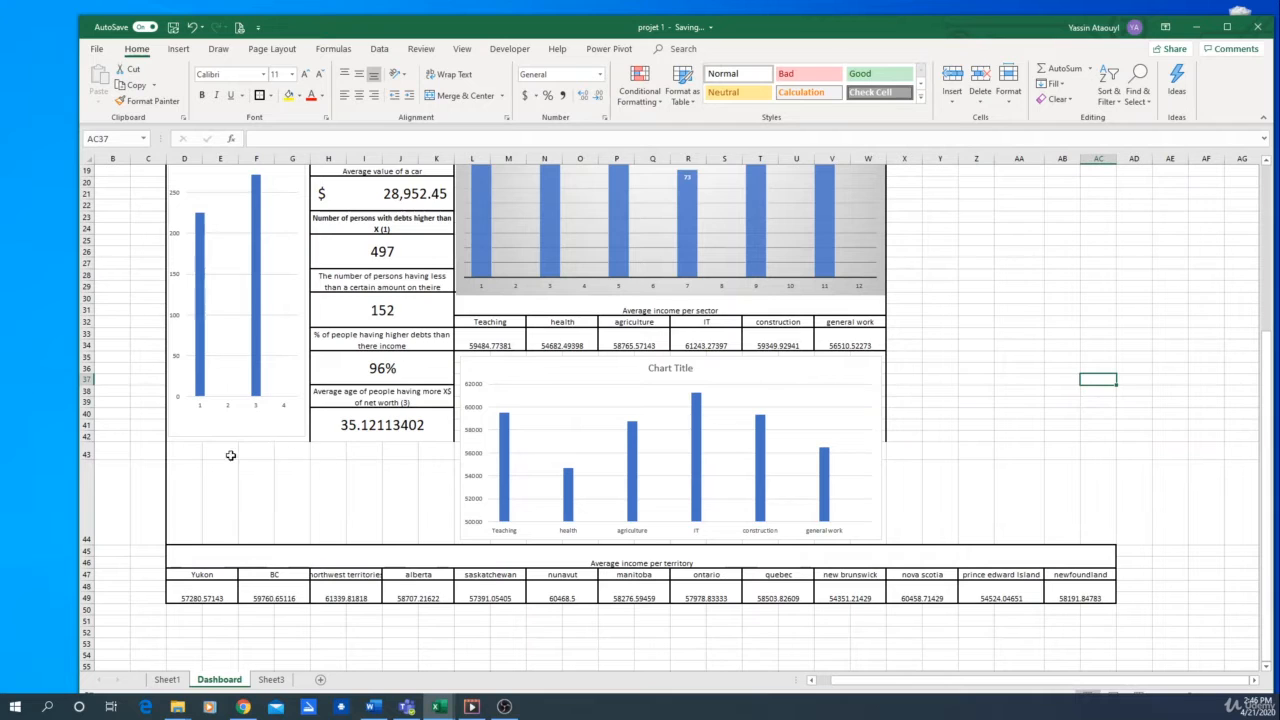
# Step: Merge and center the empty range D43:W44 above the territory table
pyautogui.moveTo(193, 450); pyautogui.dragTo(876, 531)
pyautogui.click(473, 96)
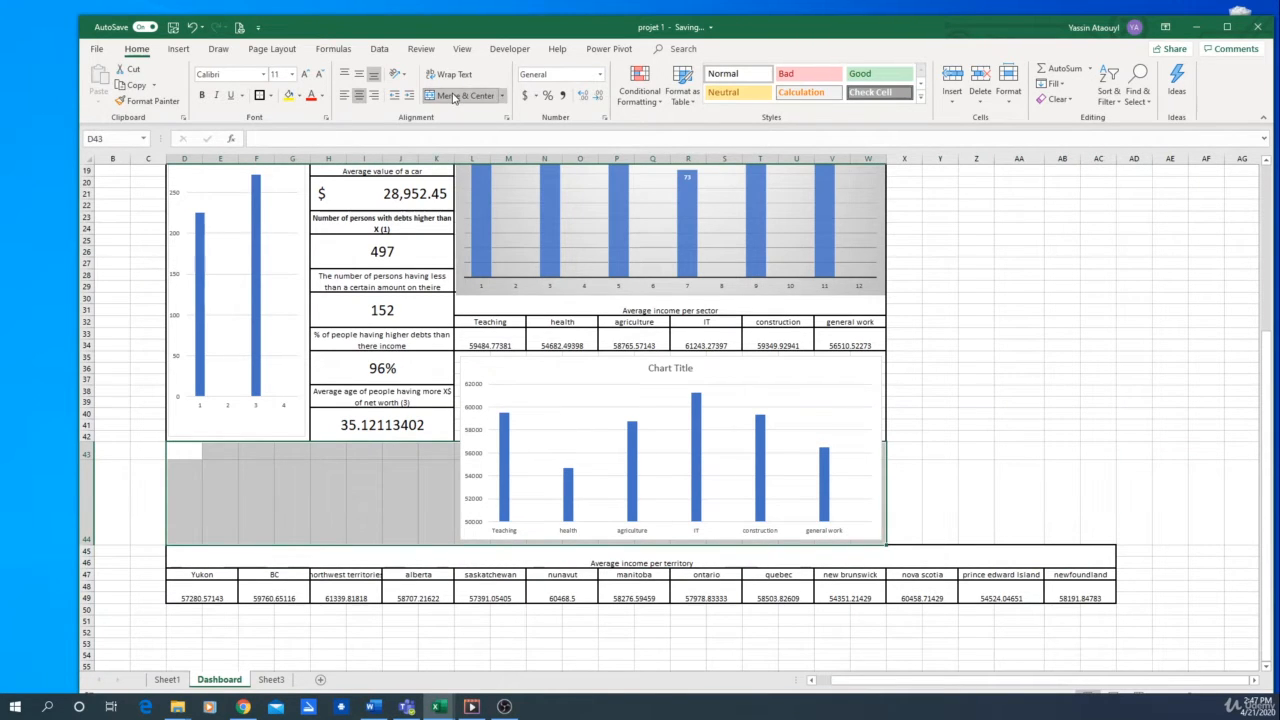
pyautogui.click(980, 483)
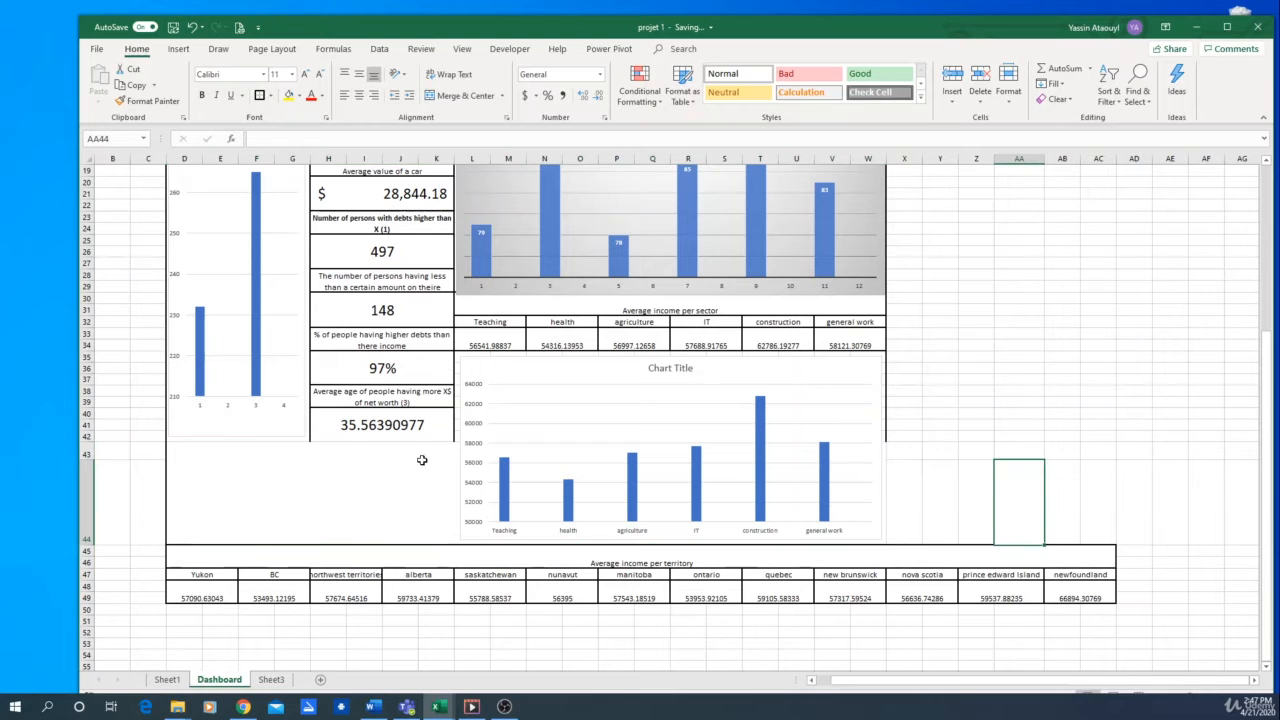
# Step: Apply thick outside borders to the merged cell D13 behind the men versus women chart
pyautogui.click(300, 440)
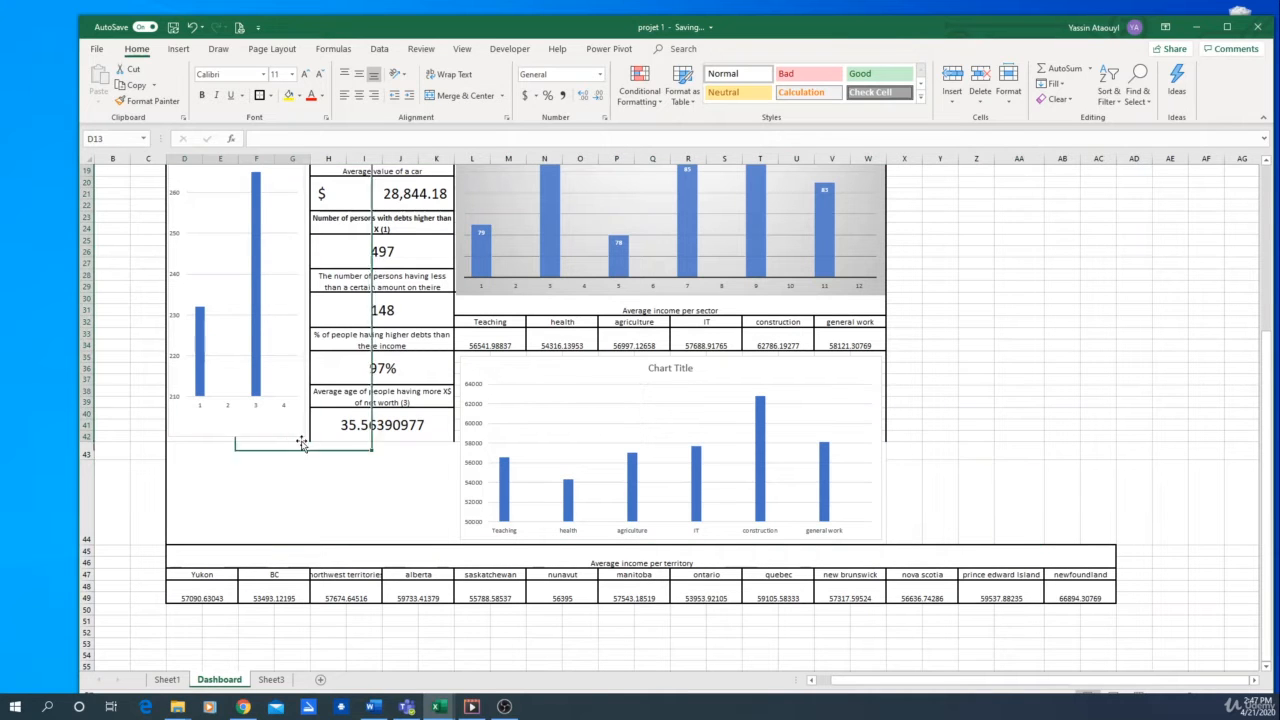
pyautogui.click(259, 98)
pyautogui.scroll(6, 466, 604)
pyautogui.scroll(-9, 480, 596)
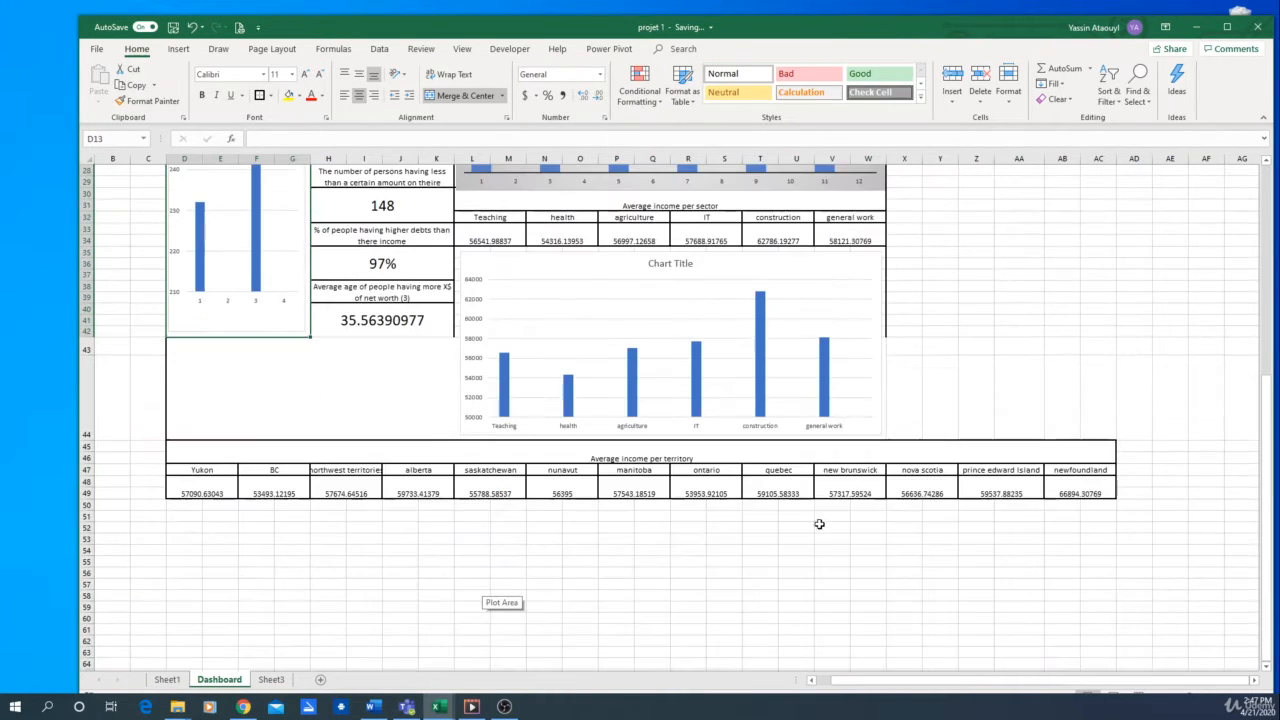
pyautogui.click(907, 399)
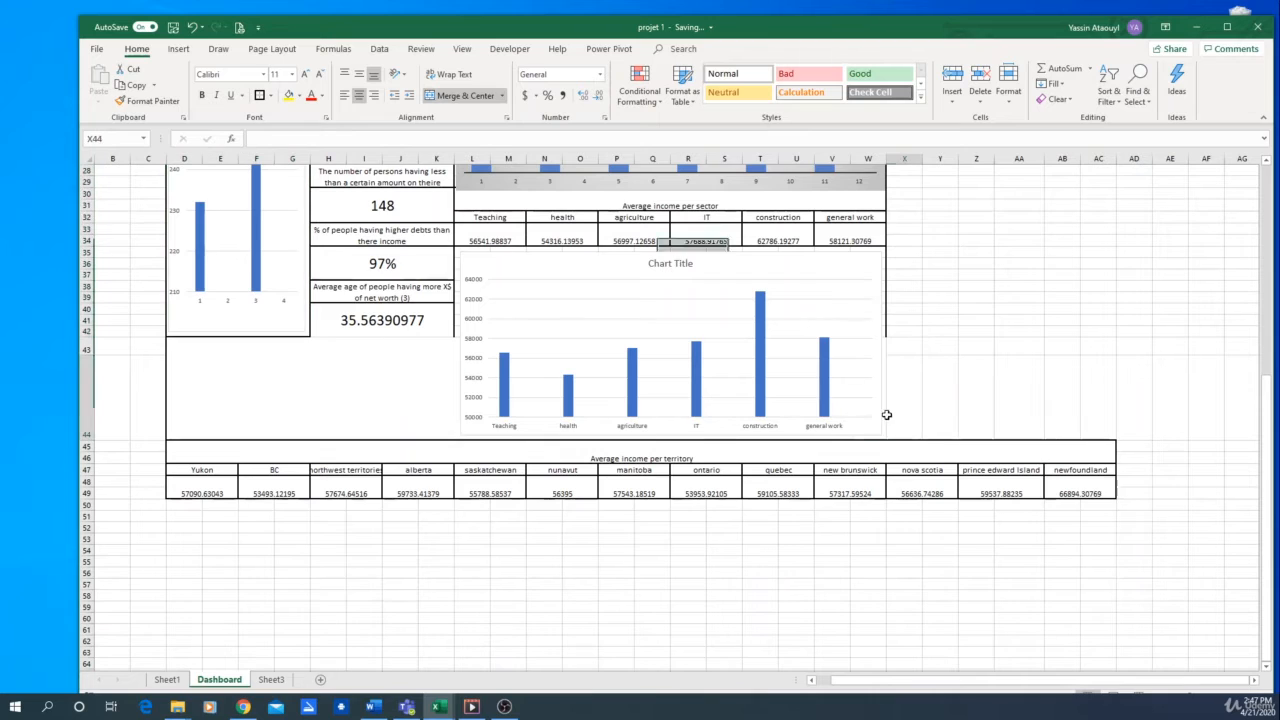
pyautogui.click(882, 242)
pyautogui.press('Down')
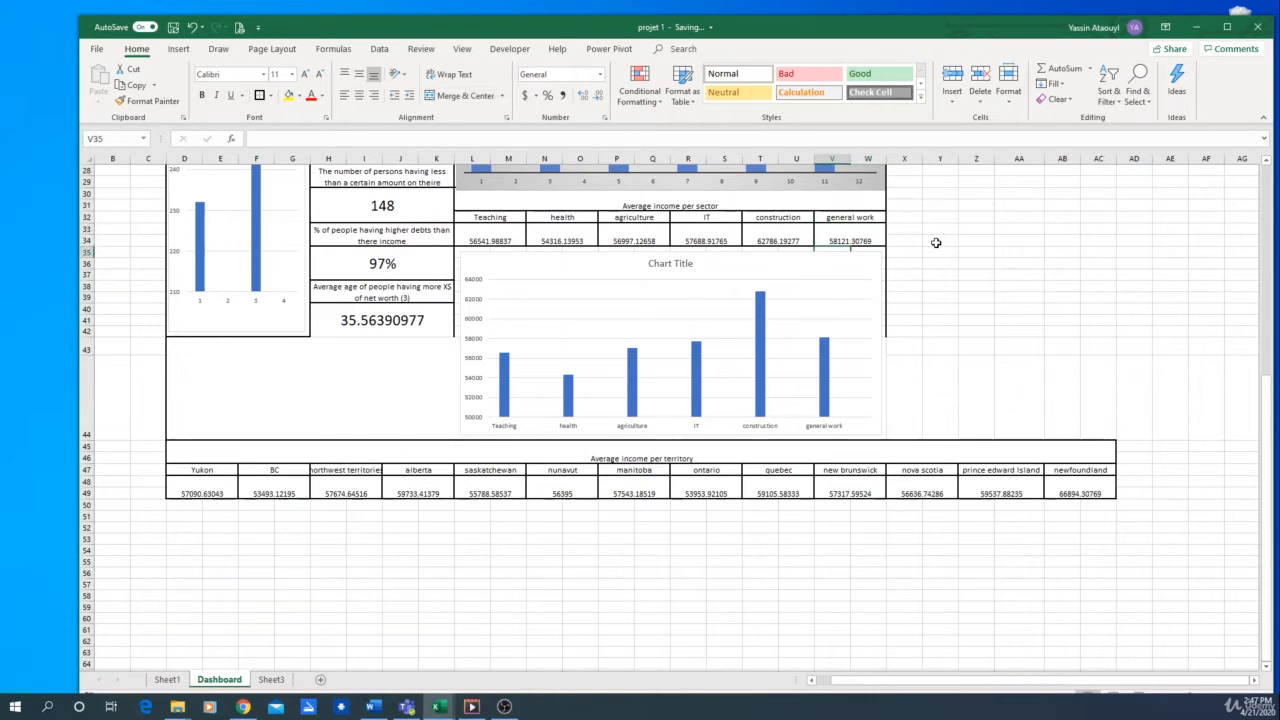
pyautogui.press('Left')
pyautogui.press('Left')
pyautogui.press('Left')
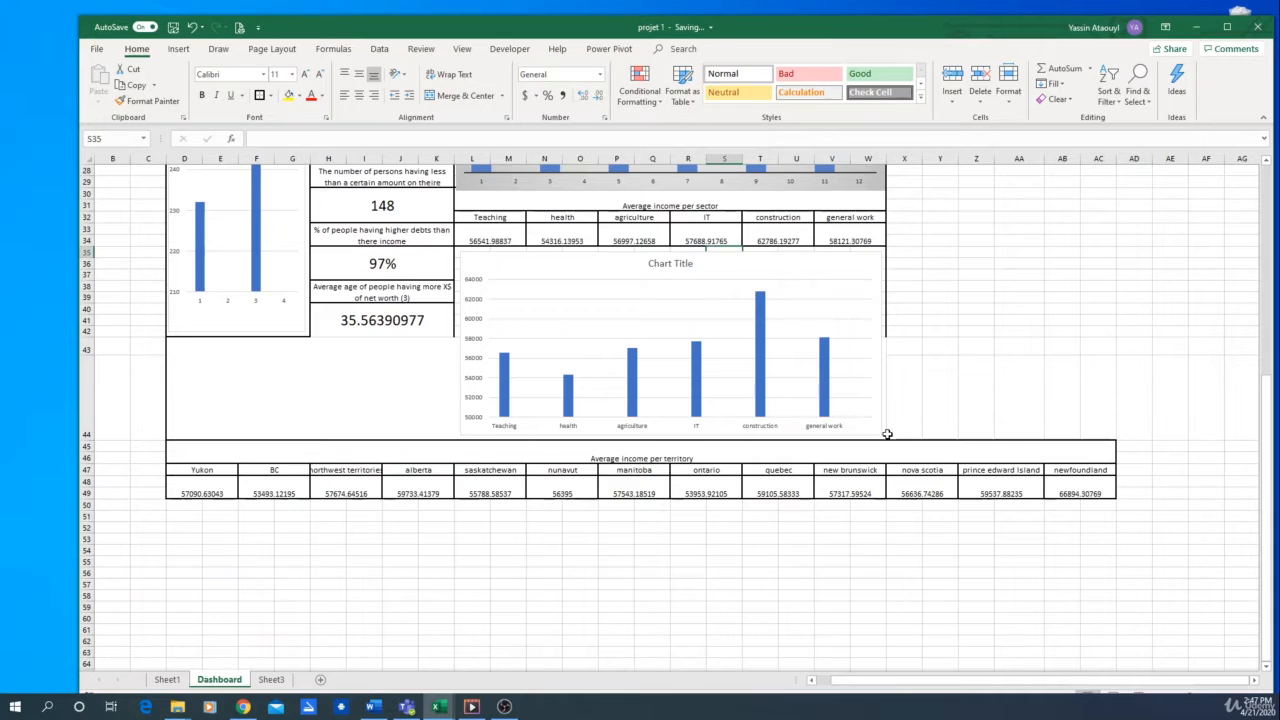
pyautogui.moveTo(886, 434); pyautogui.dragTo(518, 268)
pyautogui.click(1134, 286)
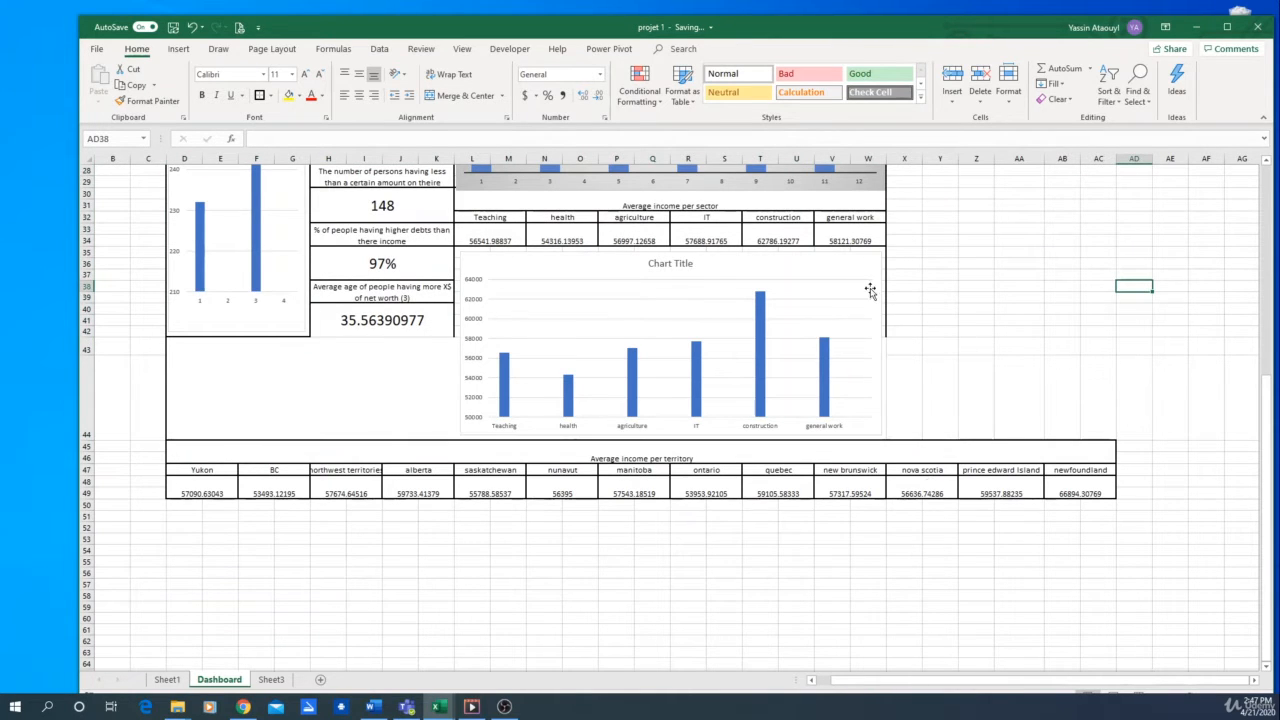
# Step: Move the sector income chart aside and apply thick outside borders to L35:W42 and the merged block D43:W44
pyautogui.moveTo(834, 266); pyautogui.dragTo(429, 288)
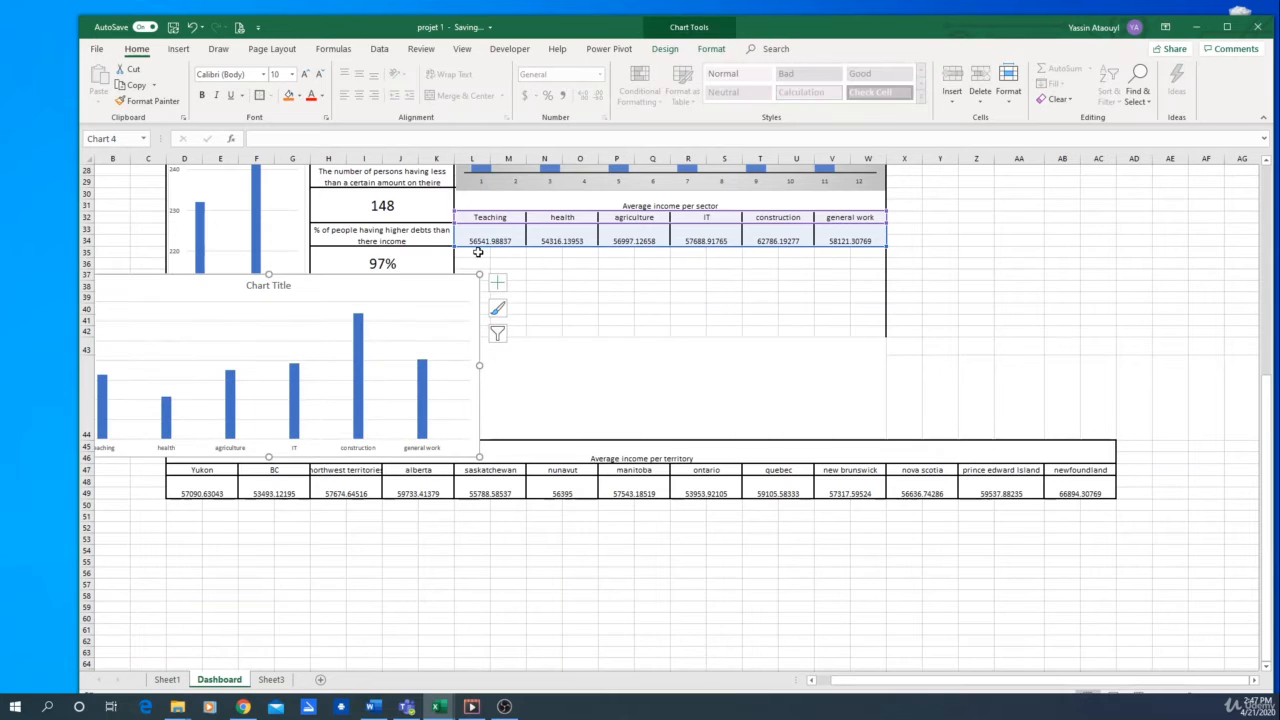
pyautogui.moveTo(480, 252); pyautogui.dragTo(872, 330)
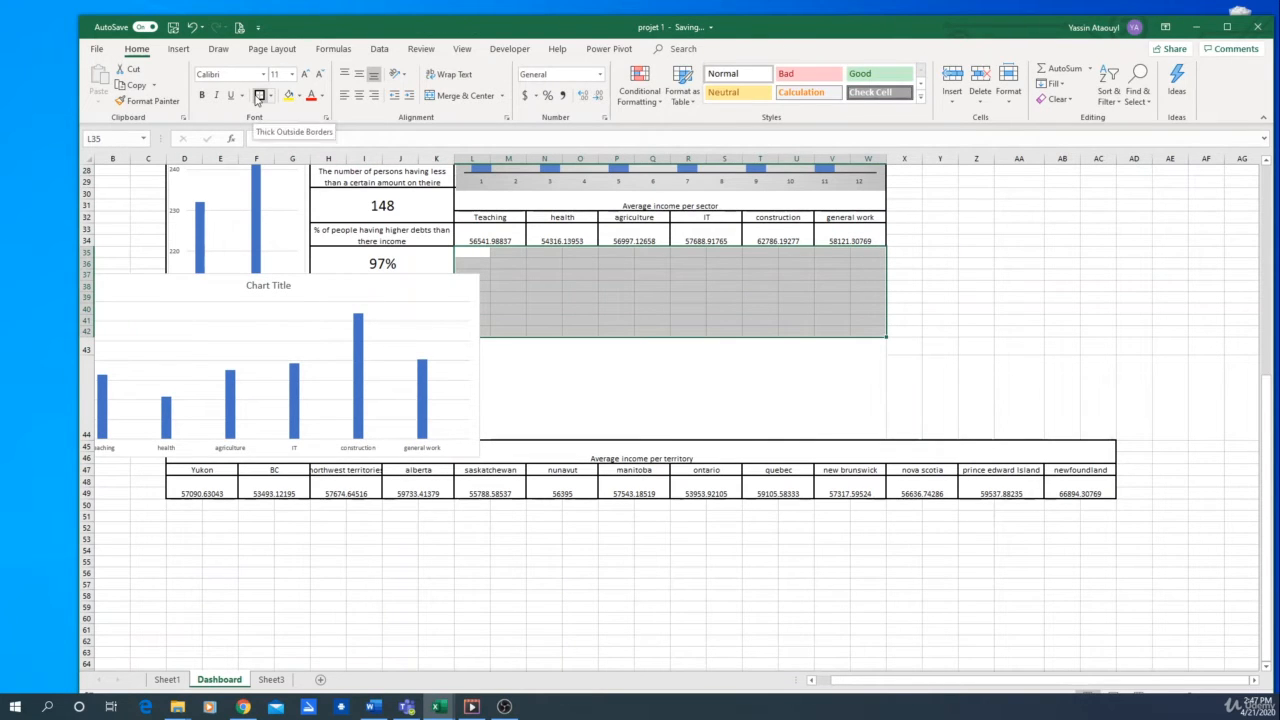
pyautogui.click(669, 408)
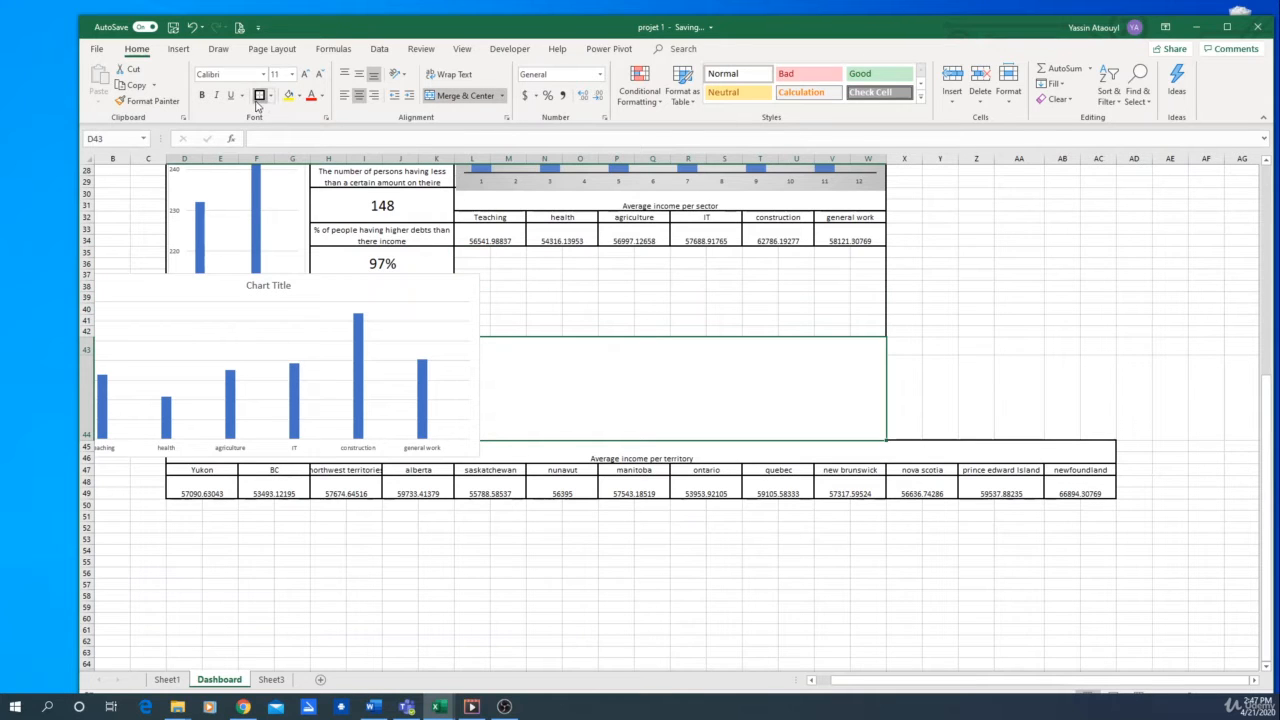
pyautogui.click(551, 279)
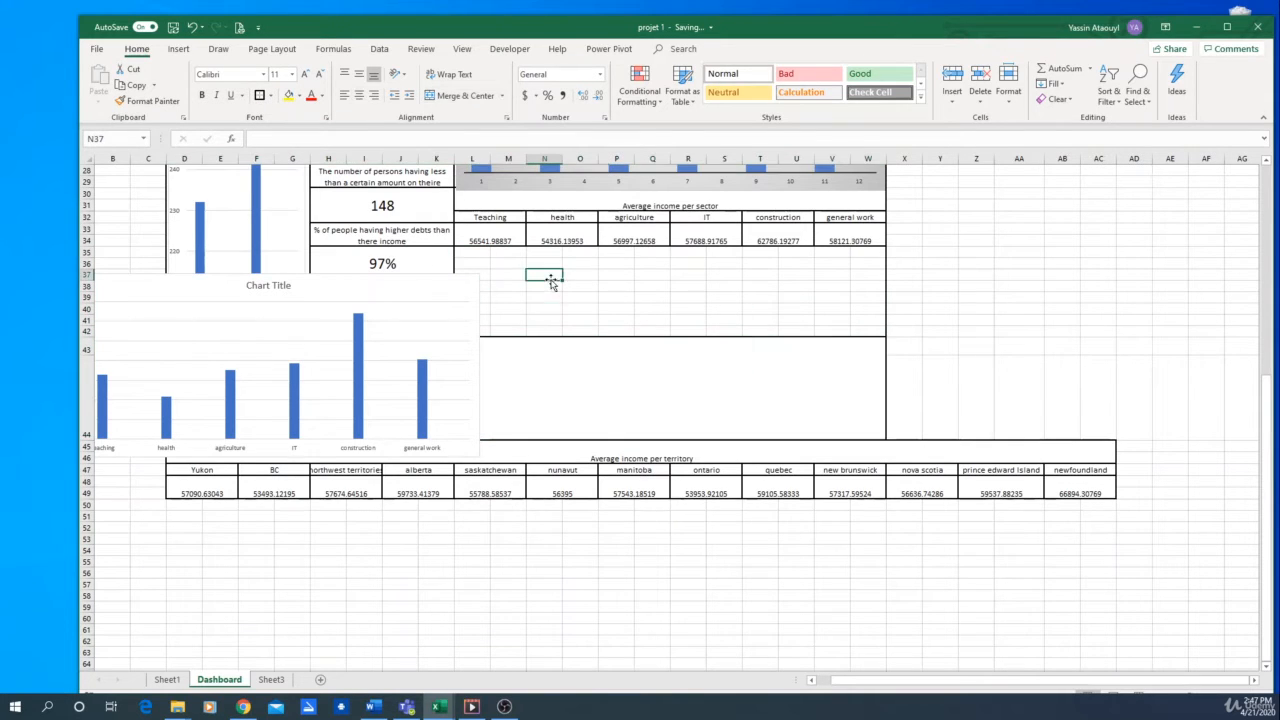
# Step: Merge and center L35:W42 and move the sector income chart back beneath the average income per sector table
pyautogui.moveTo(468, 254); pyautogui.dragTo(684, 288)
pyautogui.moveTo(880, 323); pyautogui.dragTo(879, 333)
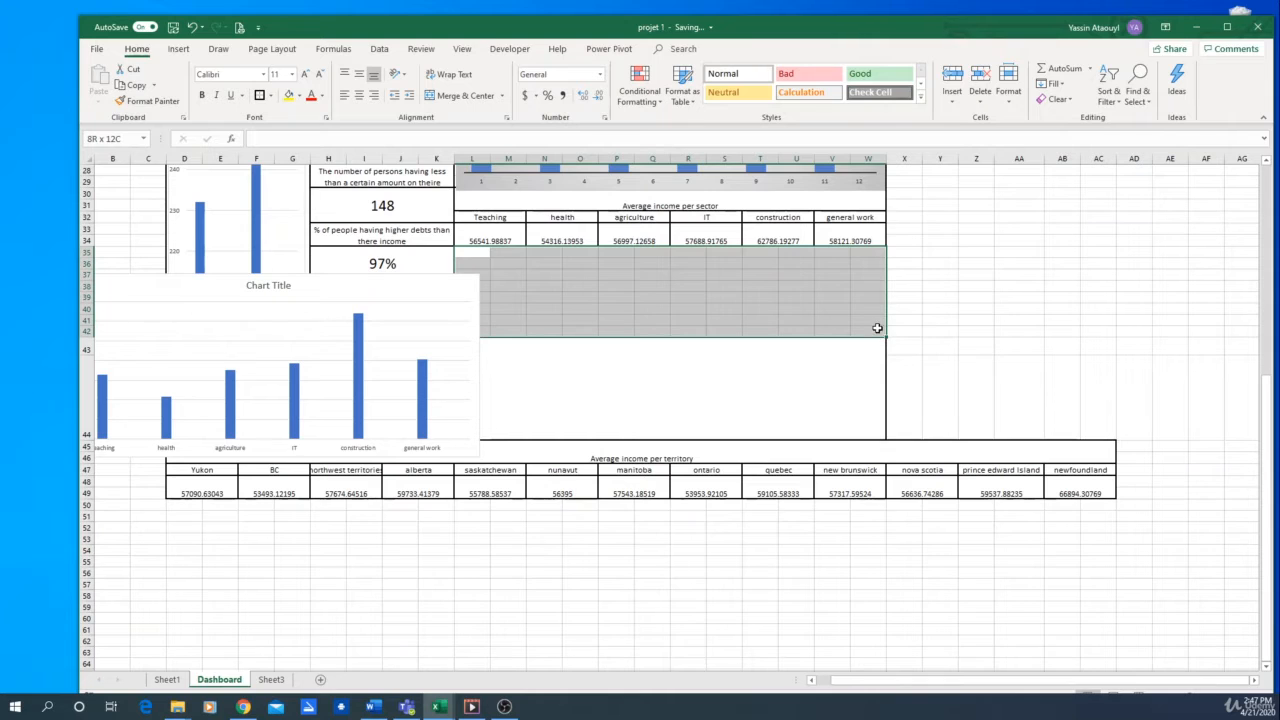
pyautogui.click(462, 95)
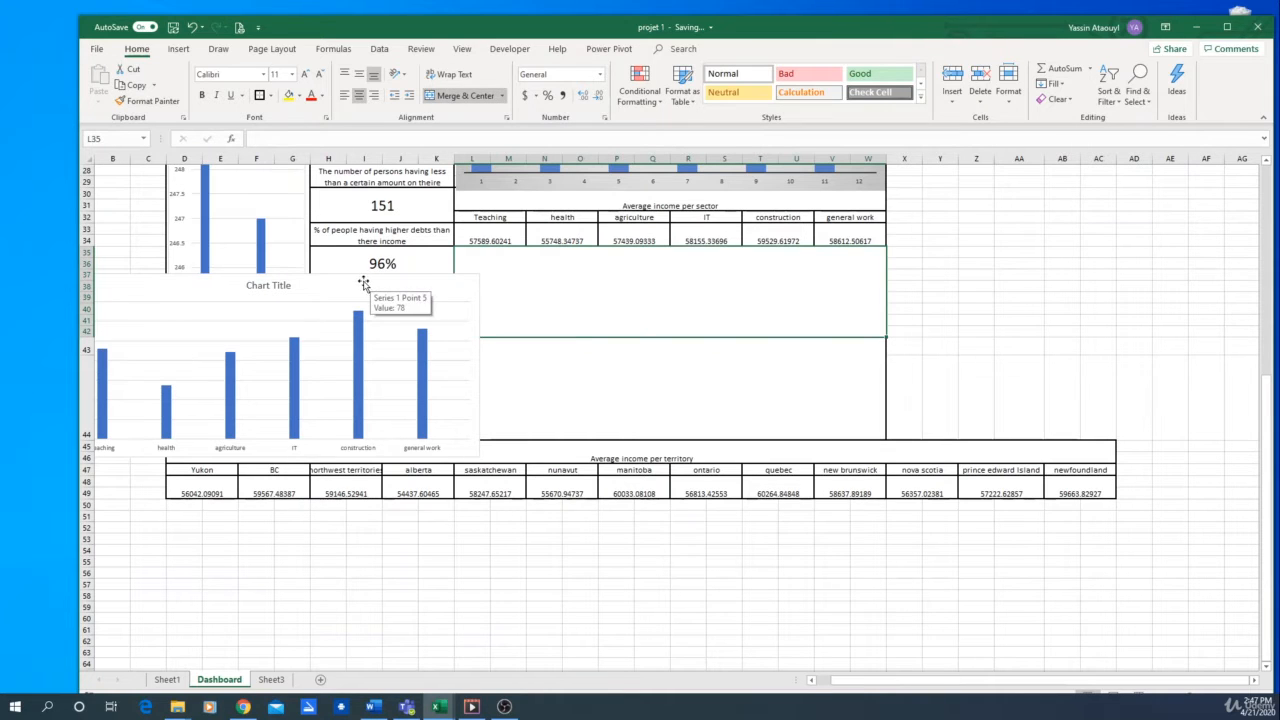
pyautogui.moveTo(363, 280); pyautogui.dragTo(758, 256)
pyautogui.click(1020, 323)
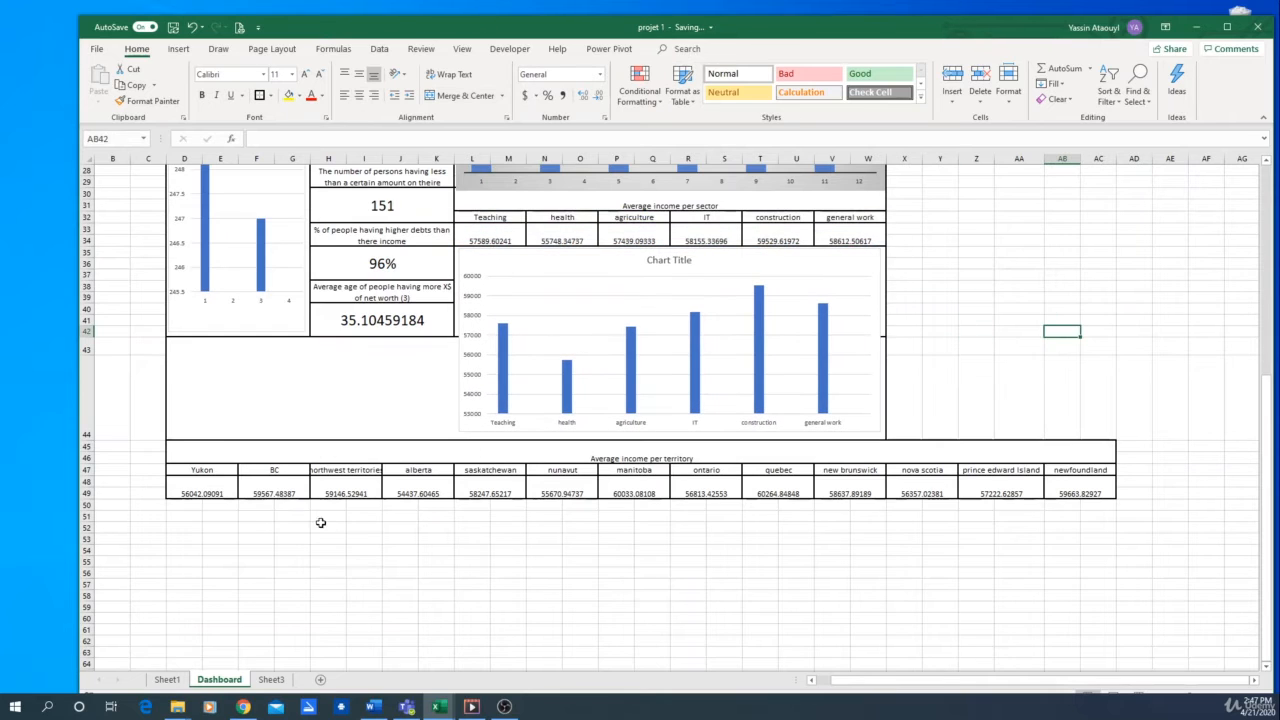
# Step: Insert a Filled Map chart from the average income per territory table in D47:AC49
pyautogui.moveTo(198, 472); pyautogui.dragTo(1097, 488)
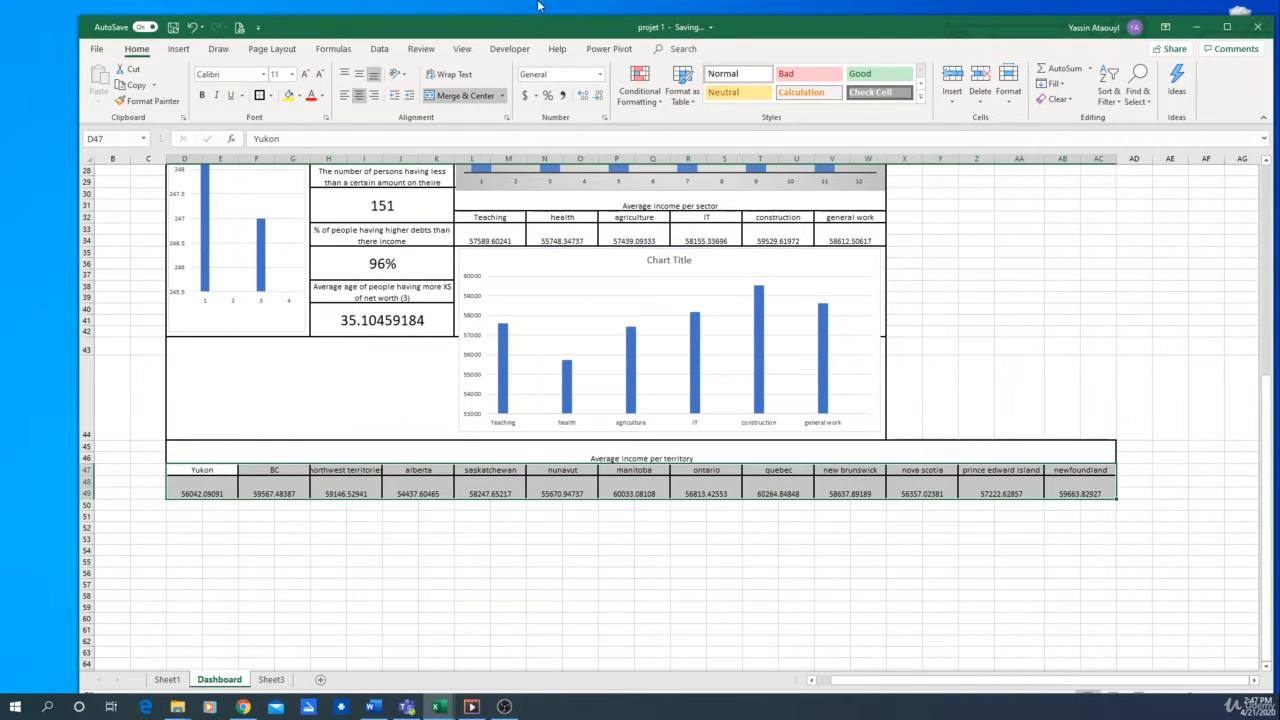
pyautogui.click(178, 48)
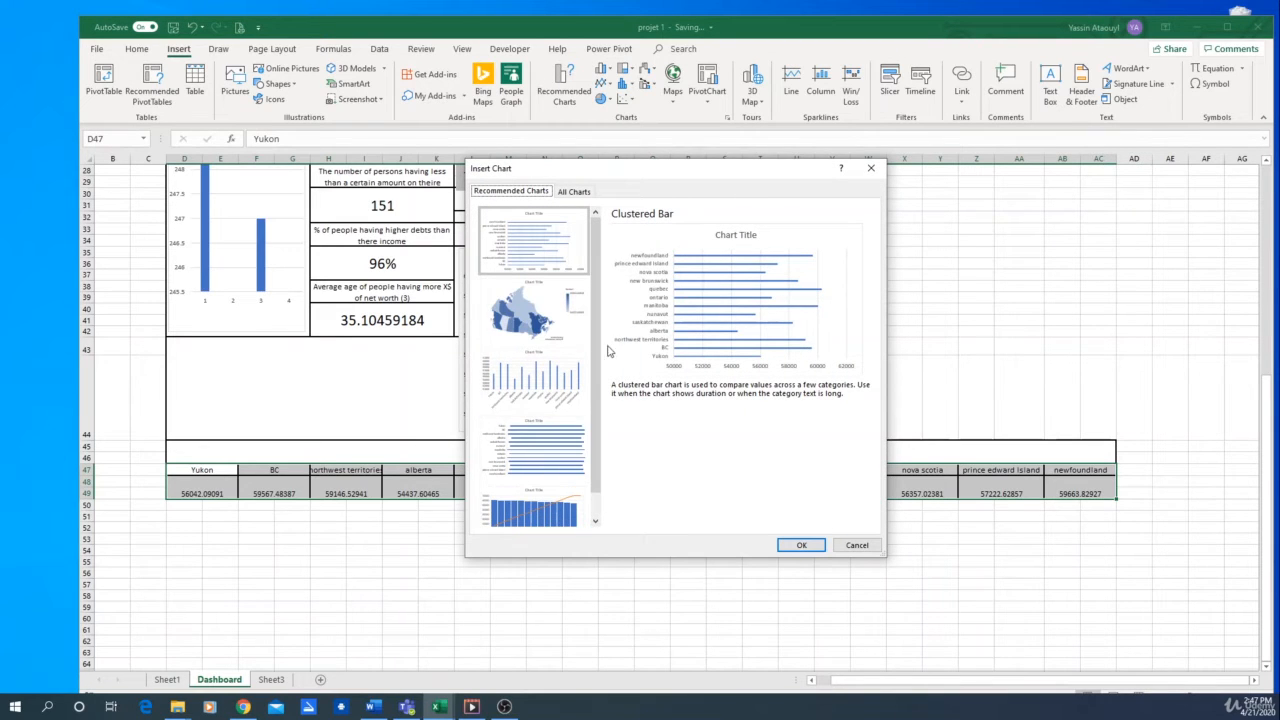
pyautogui.click(524, 318)
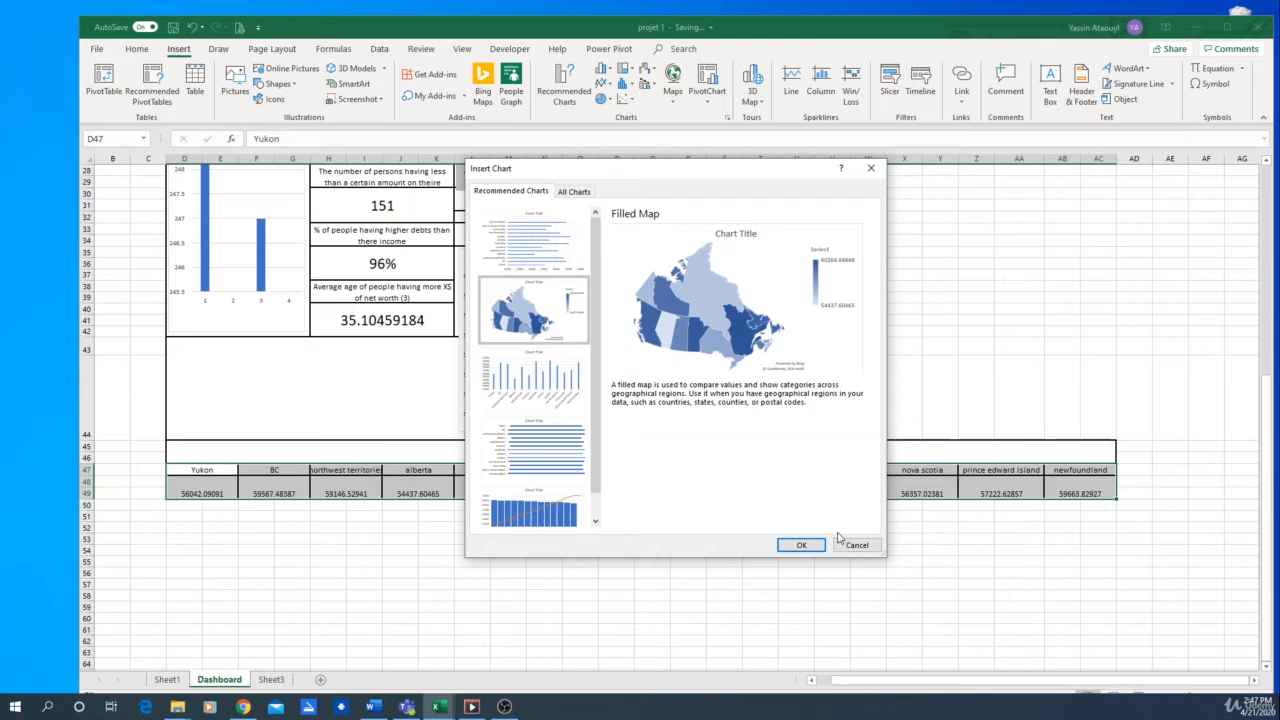
pyautogui.click(802, 545)
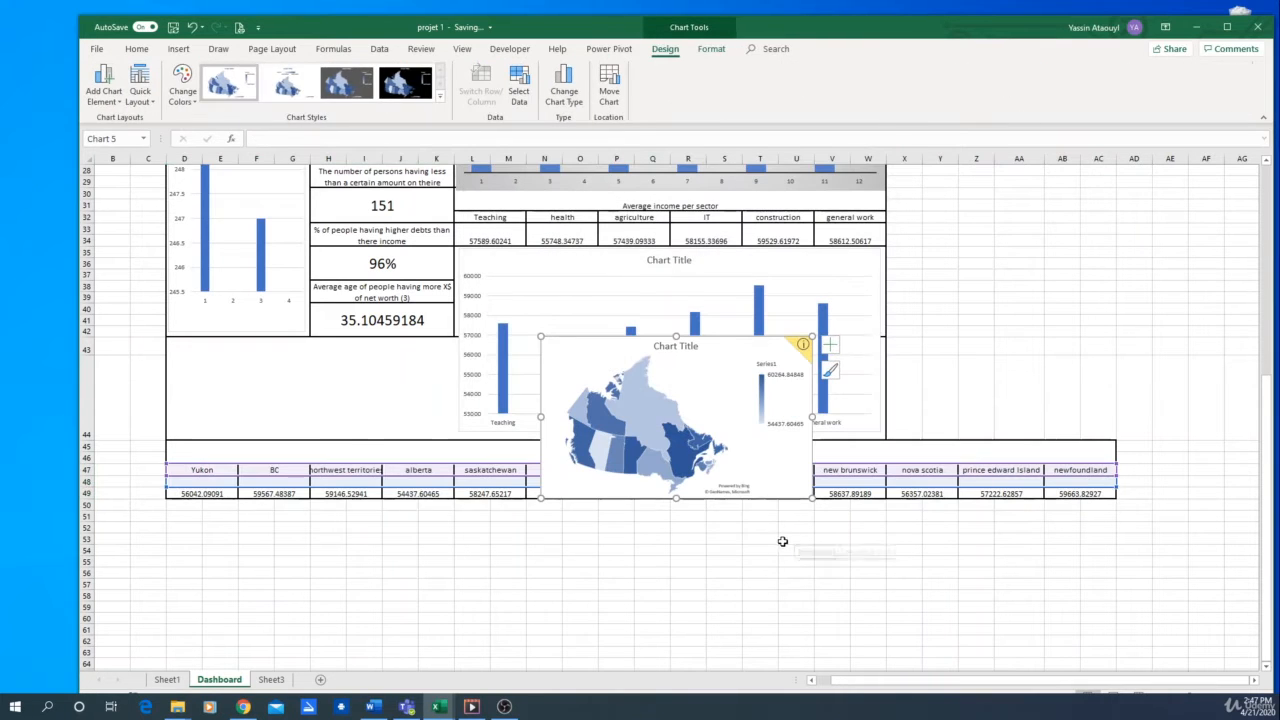
# Step: Move the map chart directly below the territory table and enlarge it to the table's width, down to about row 75
pyautogui.moveTo(712, 340); pyautogui.dragTo(334, 508)
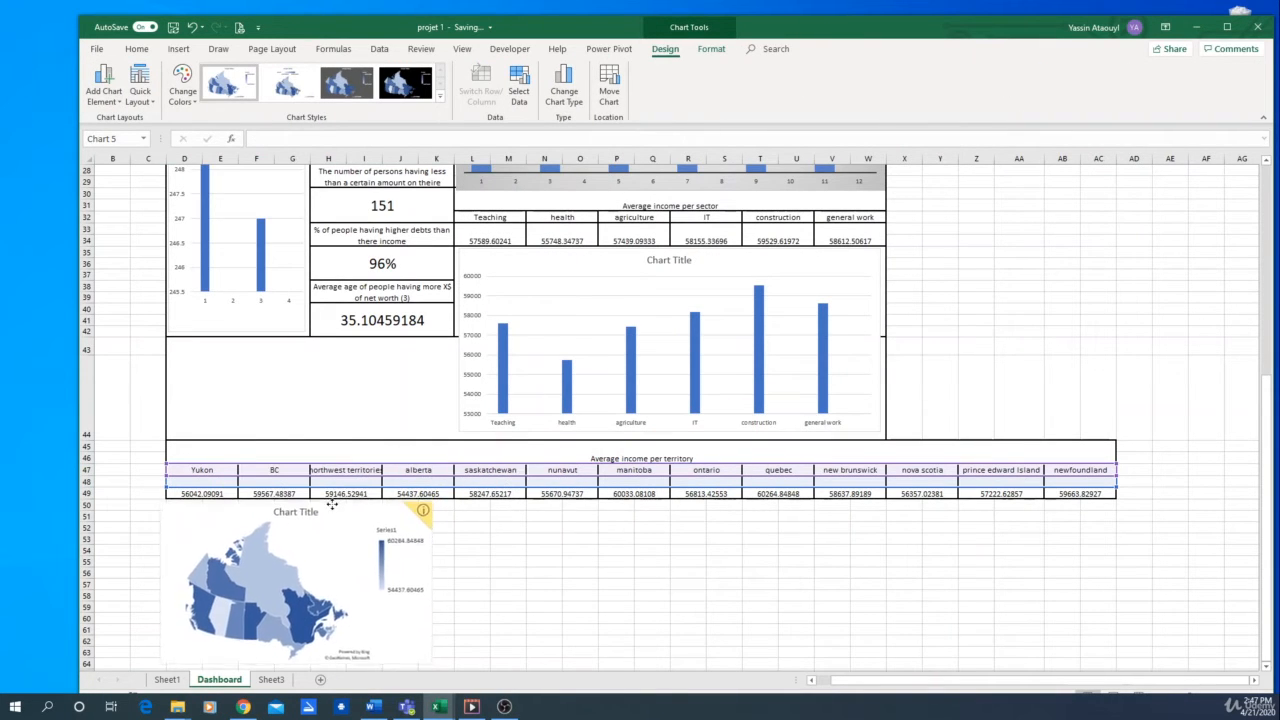
pyautogui.scroll(-3, 663, 557)
pyautogui.moveTo(433, 560); pyautogui.dragTo(1112, 669)
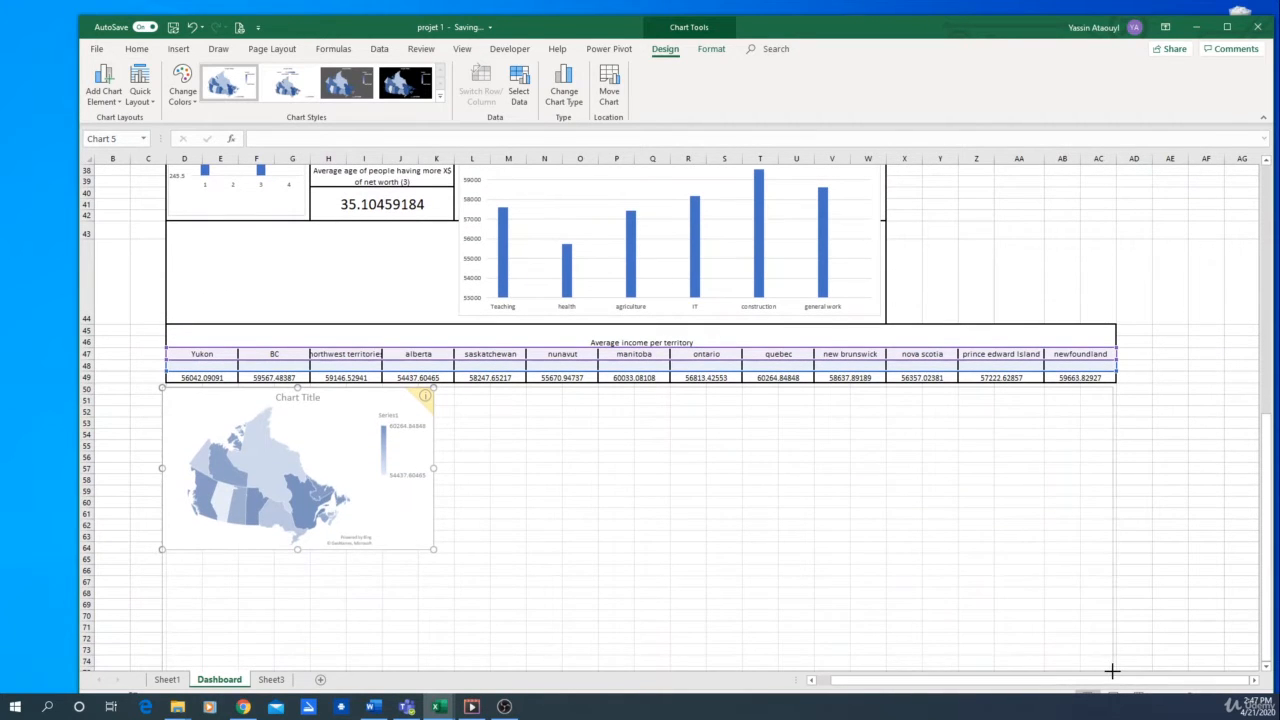
pyautogui.scroll(-4, 1154, 591)
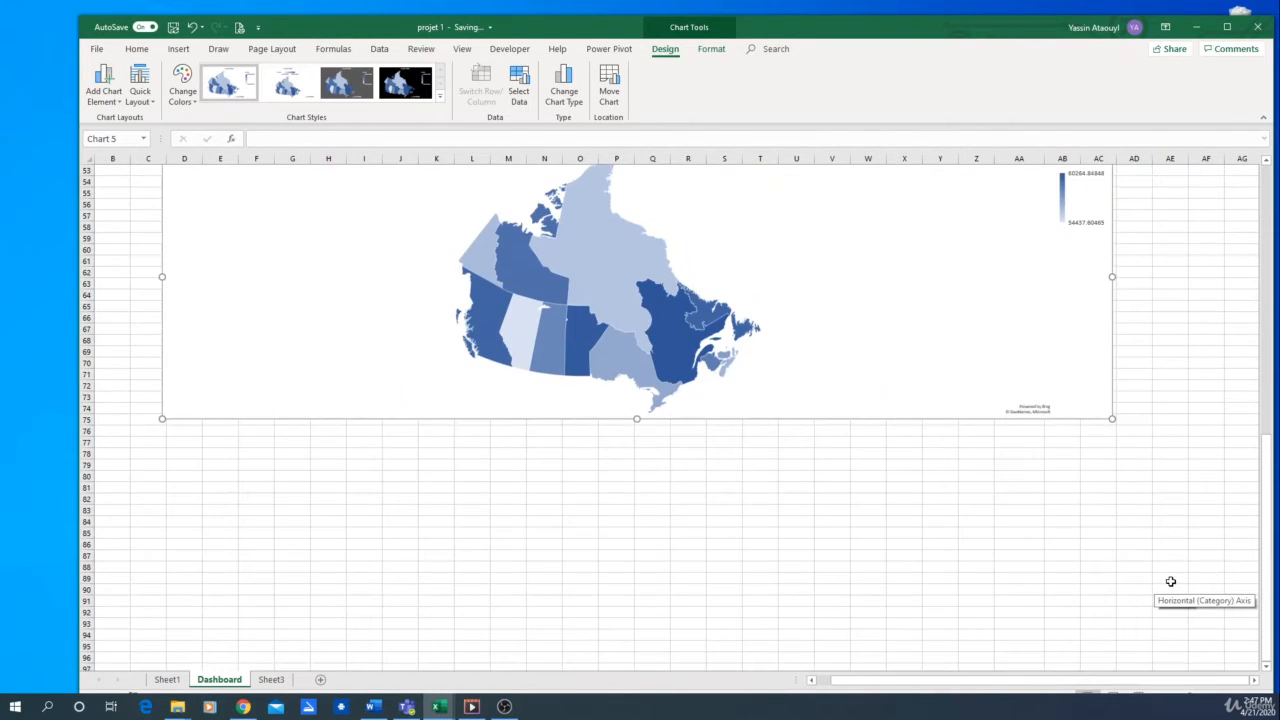
pyautogui.scroll(3, 1169, 583)
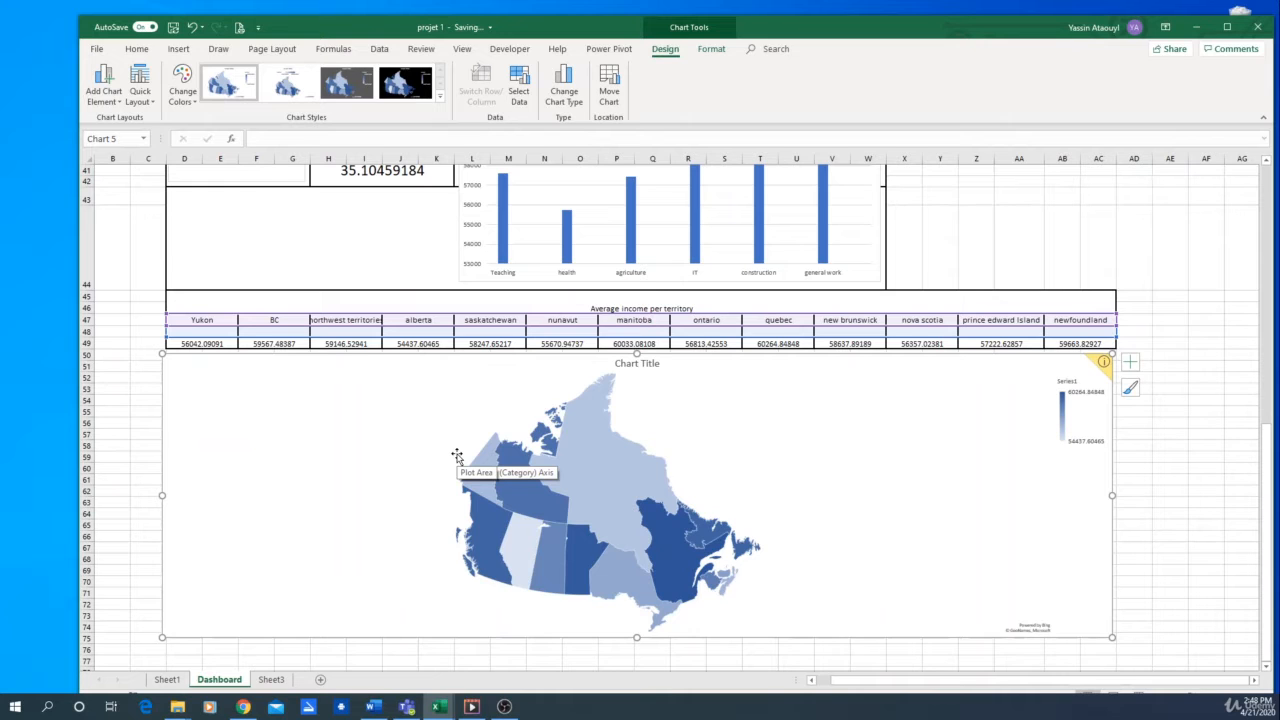
# Step: Deselect the map chart and recalculate the workbook to refresh the territory incomes and map colours
pyautogui.click(1157, 501)
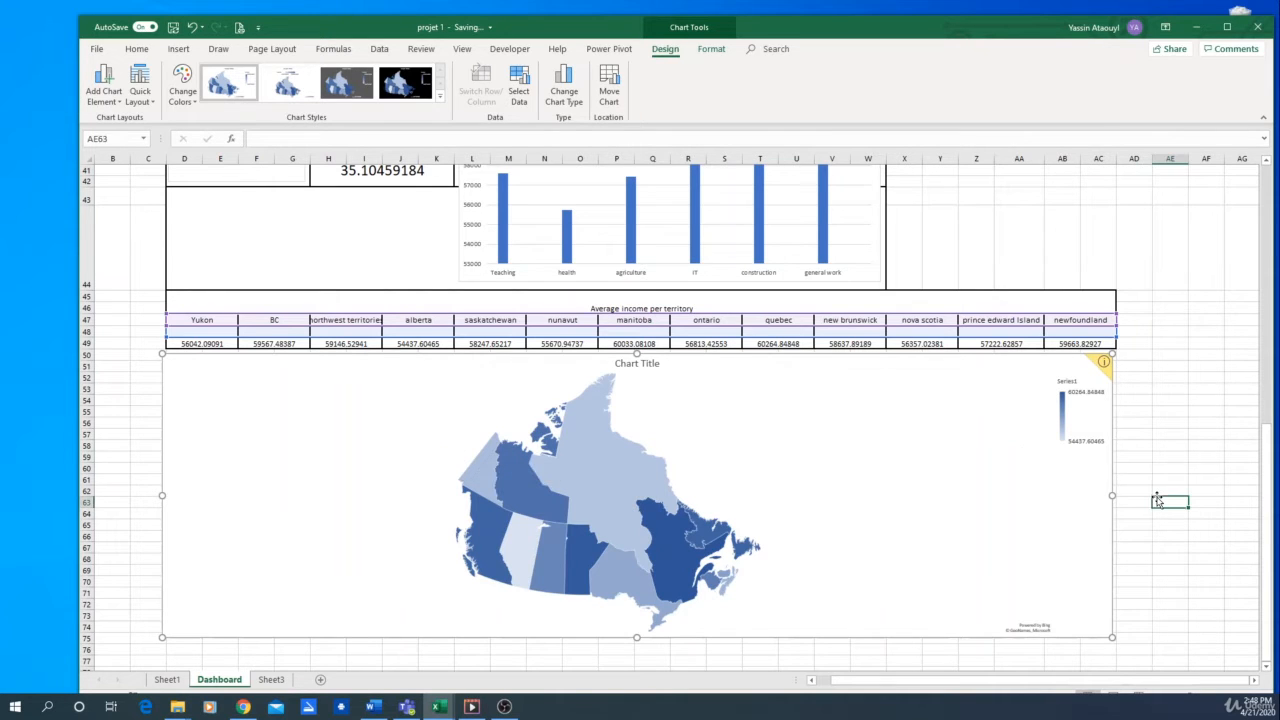
pyautogui.press('F9')
pyautogui.press('F9')
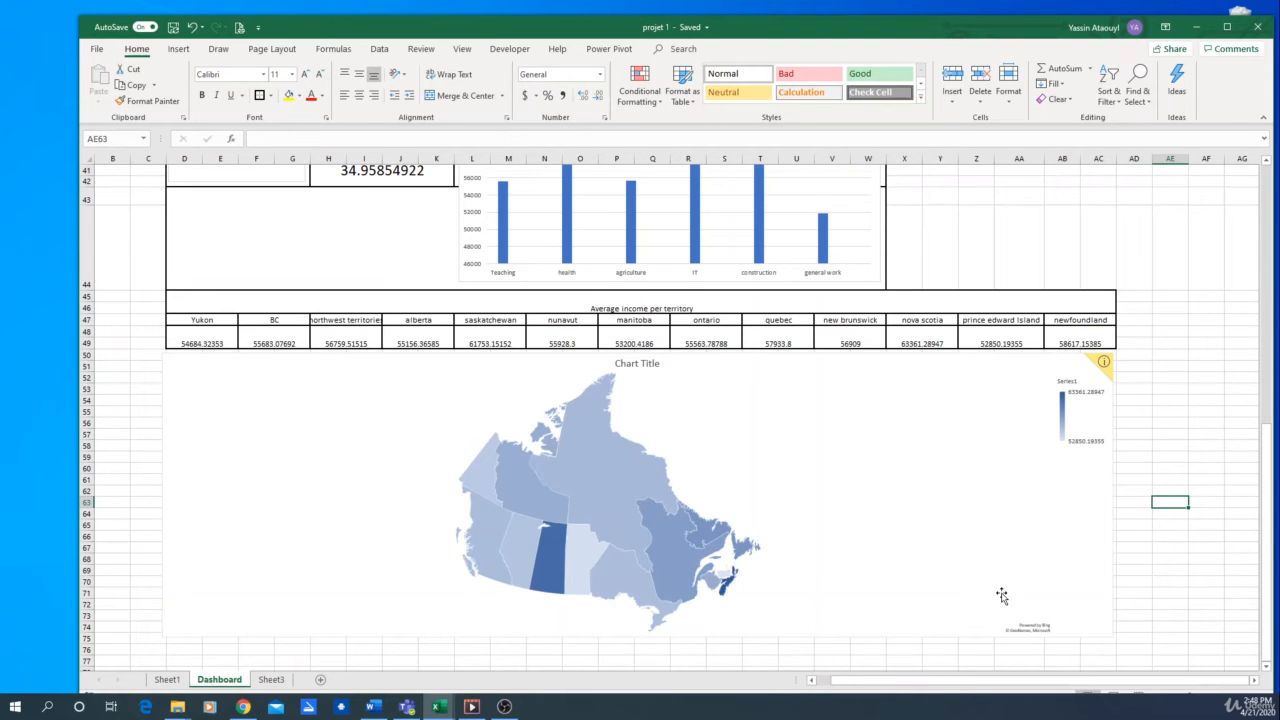
pyautogui.scroll(12, 1002, 594)
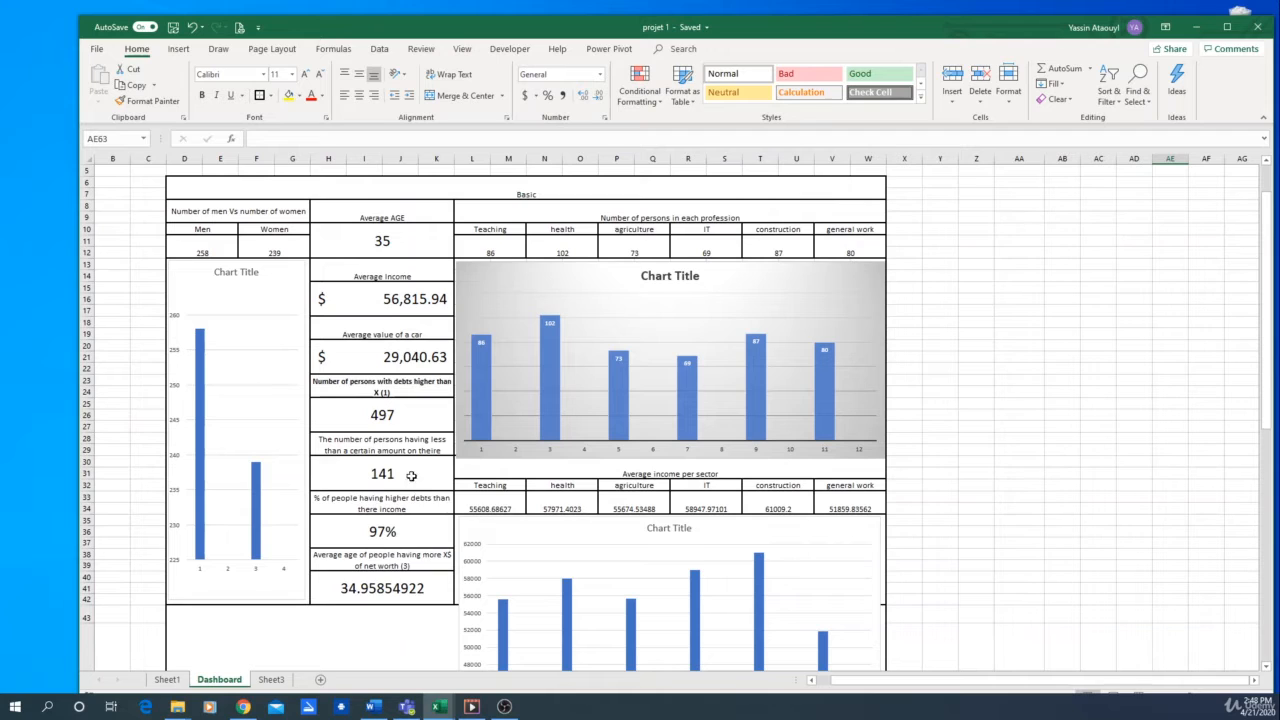
pyautogui.click(376, 392)
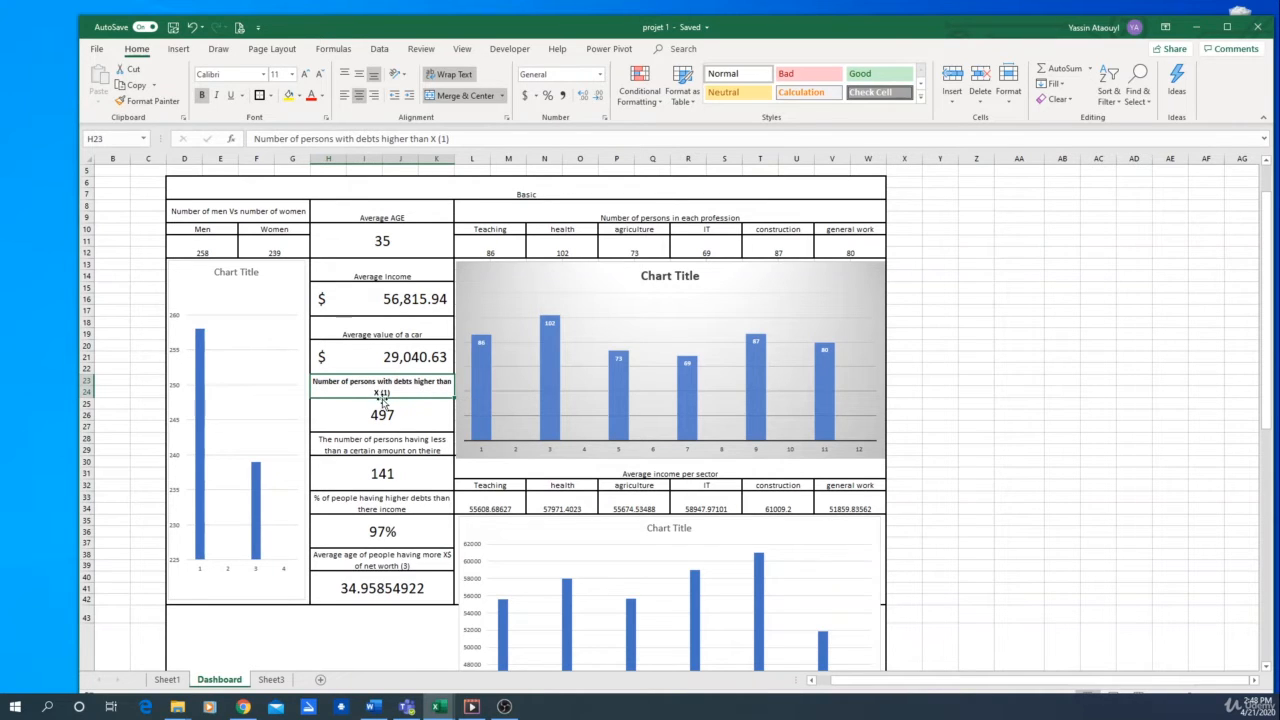
pyautogui.click(1025, 285)
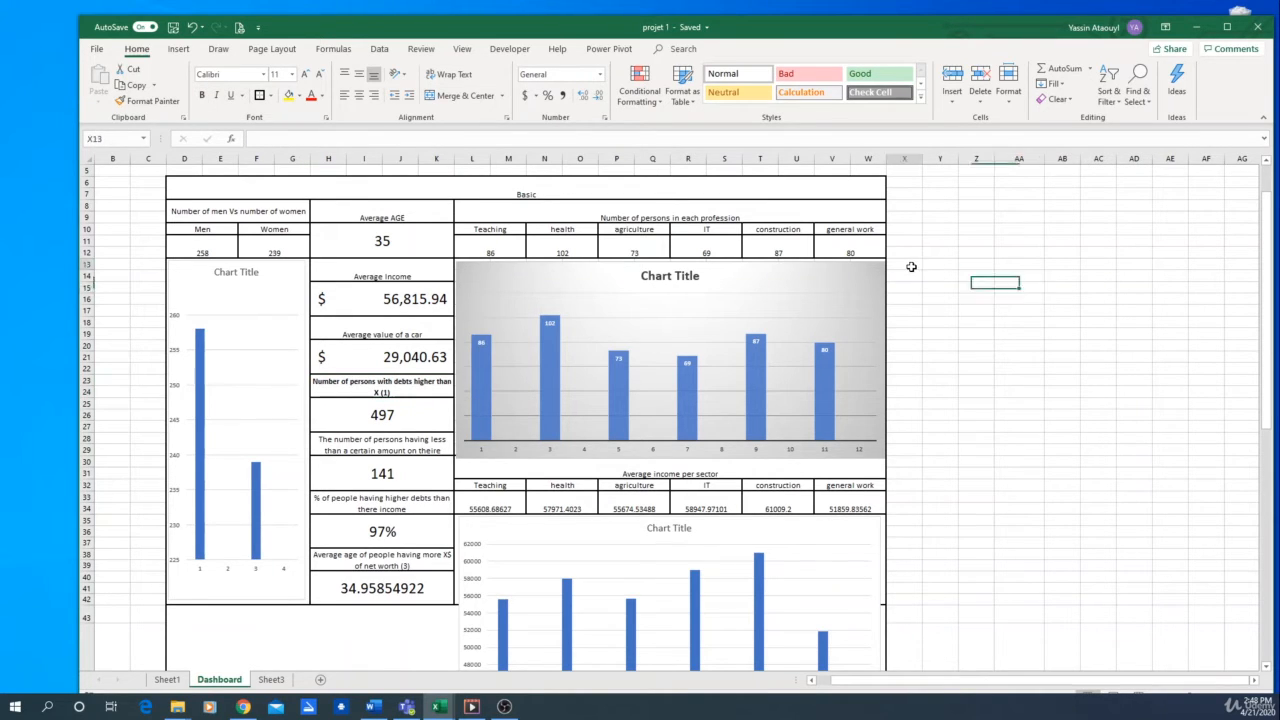
# Step: Merge and center cells X13:AC13, reaching as far across as the territory table below
pyautogui.click(906, 264)
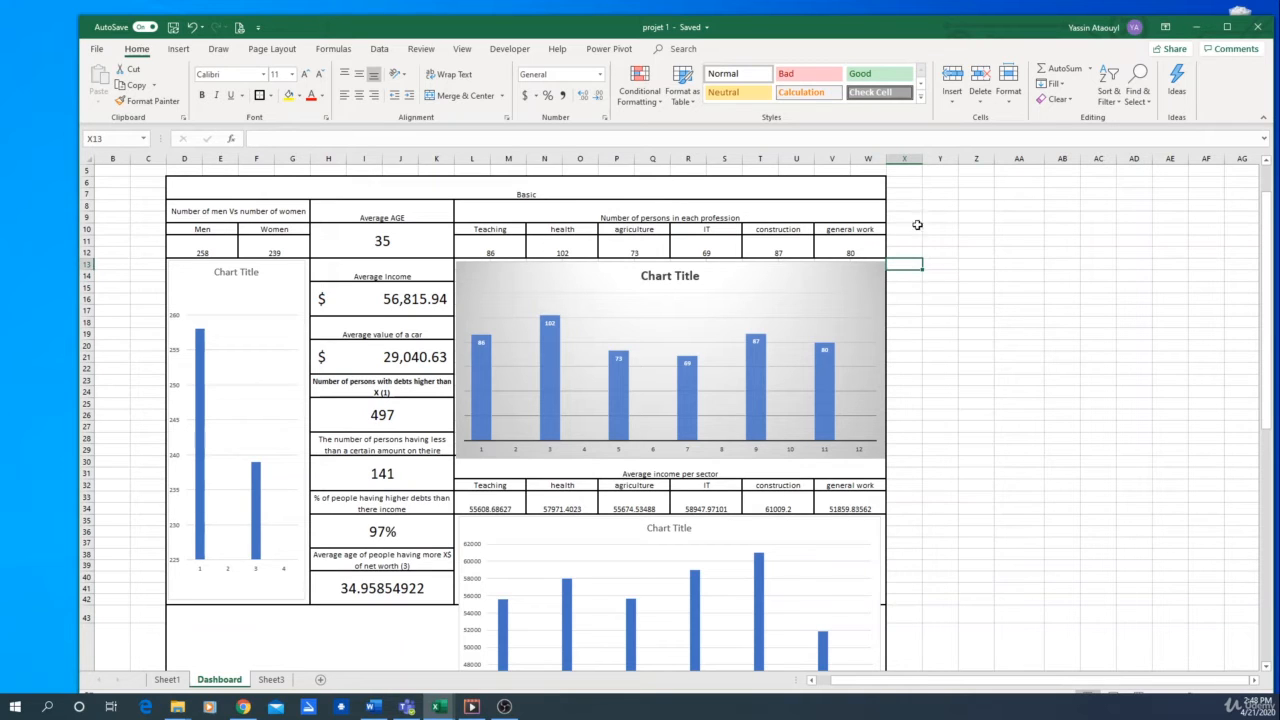
pyautogui.moveTo(914, 265); pyautogui.dragTo(980, 265)
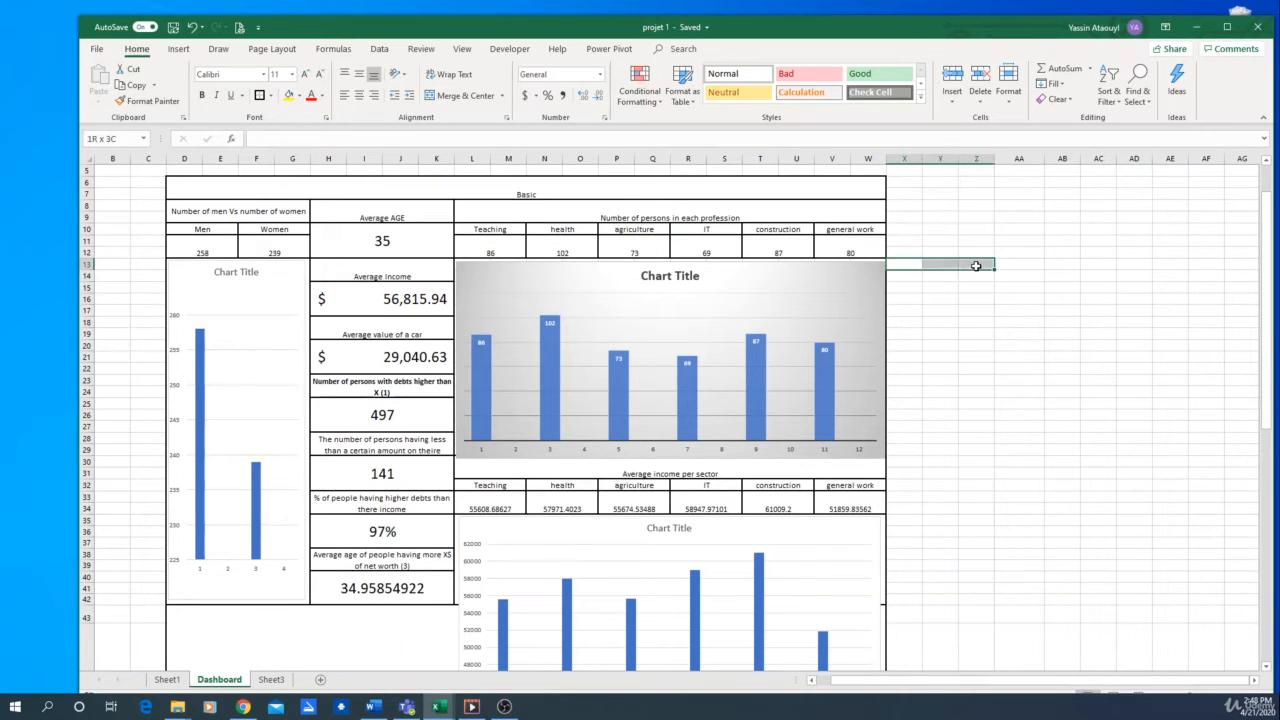
pyautogui.click(458, 95)
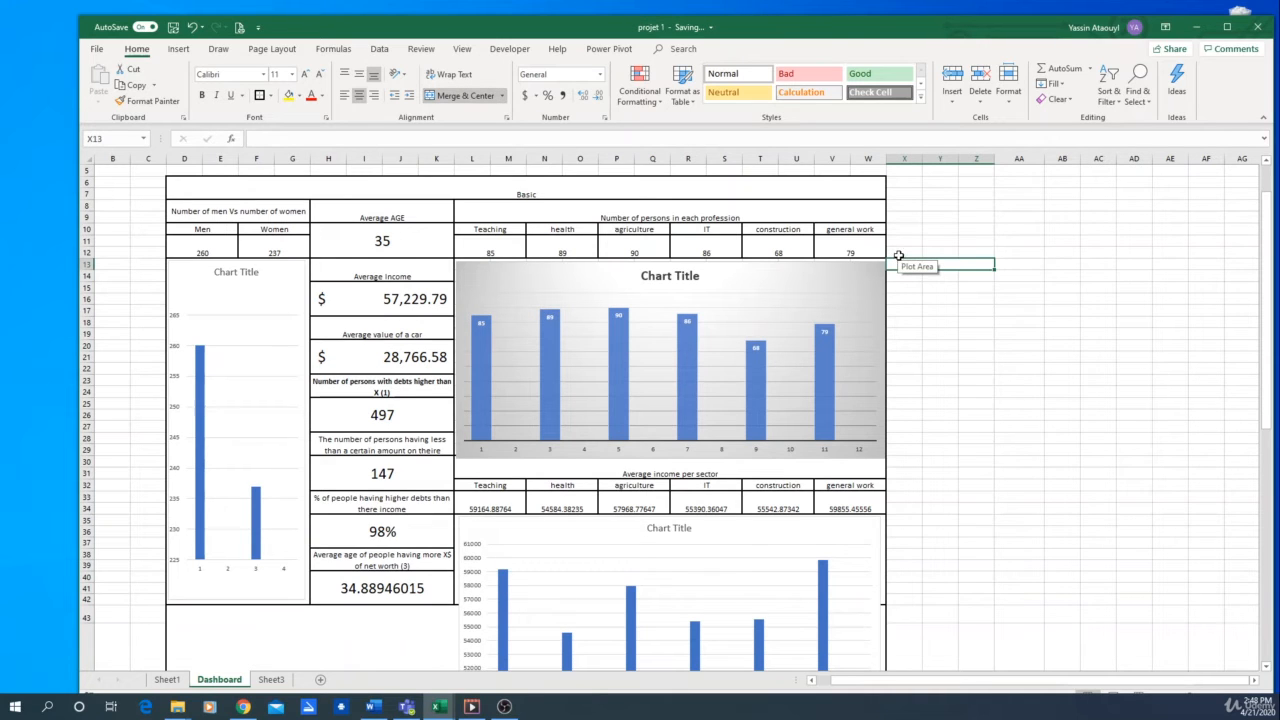
pyautogui.scroll(-6, 1070, 460)
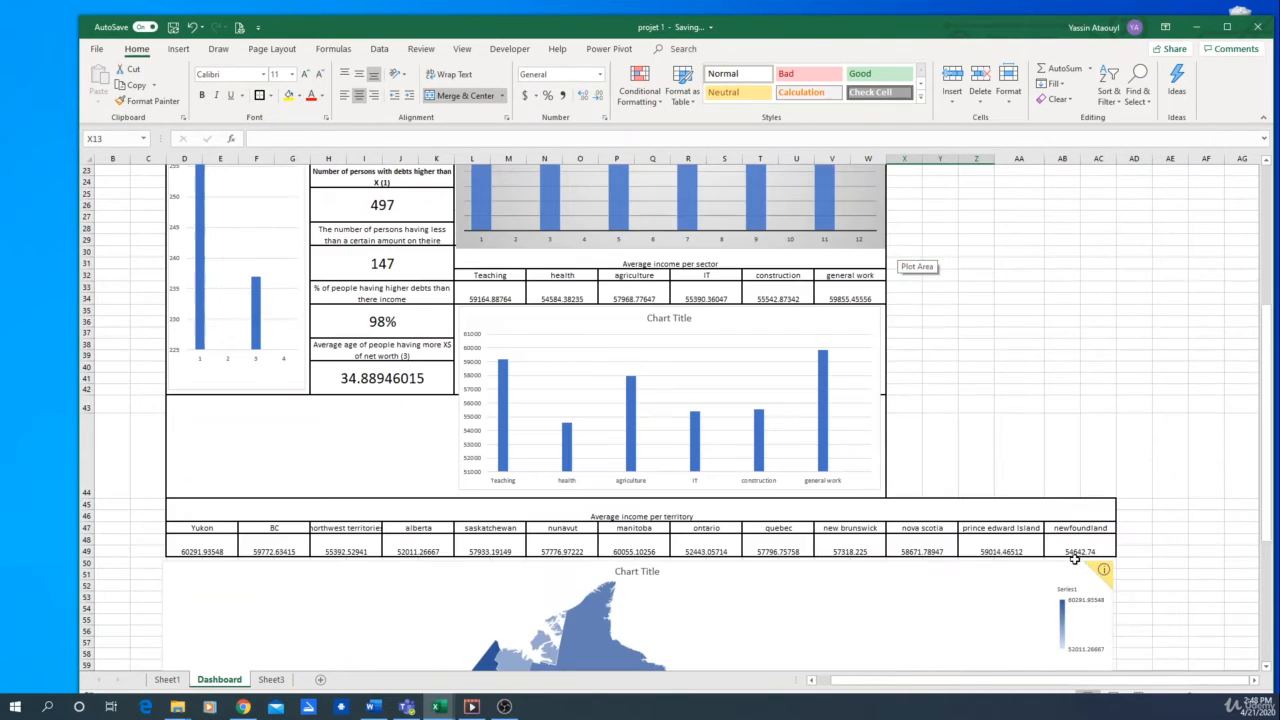
pyautogui.scroll(4, 1094, 507)
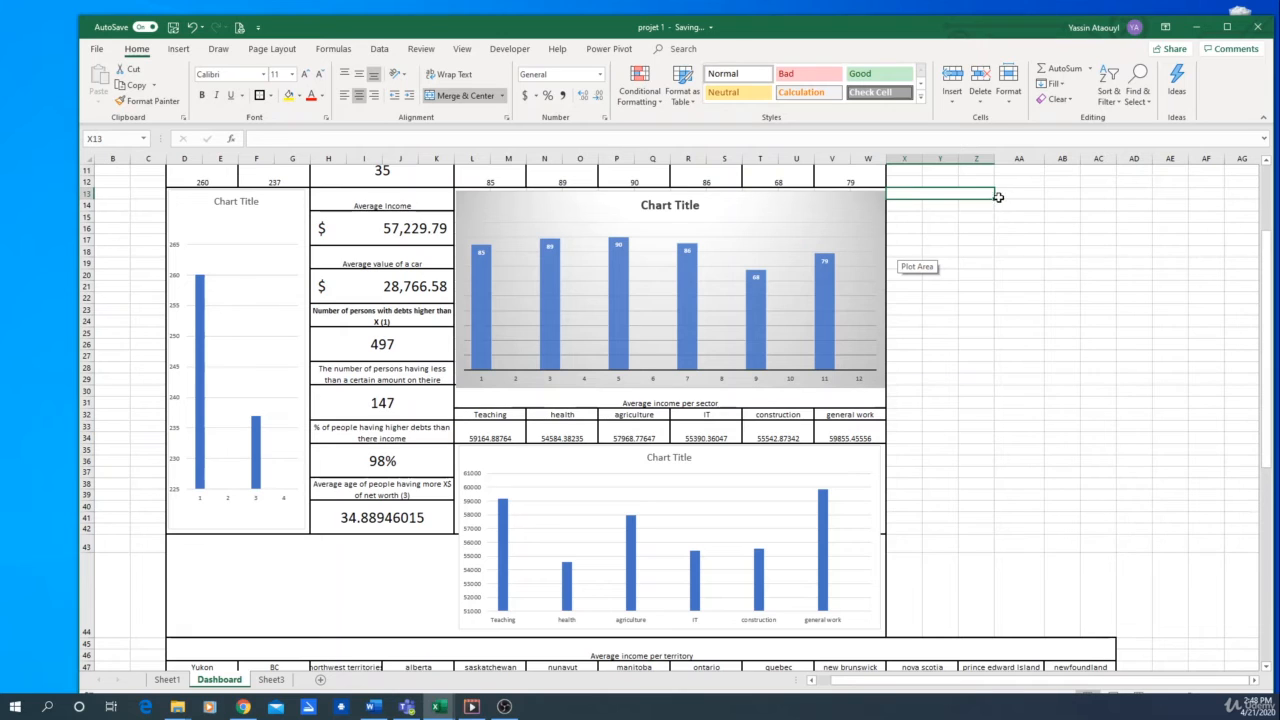
pyautogui.moveTo(995, 198); pyautogui.dragTo(956, 192)
pyautogui.click(982, 227)
pyautogui.click(1020, 217)
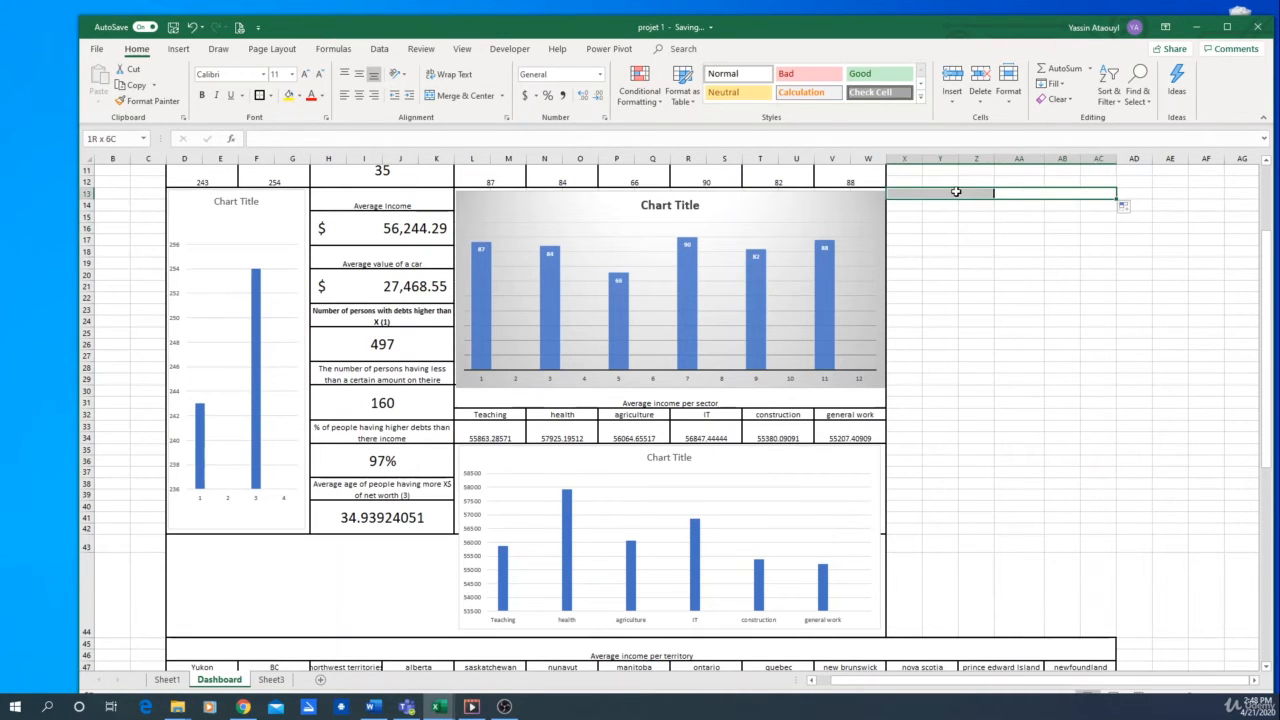
pyautogui.click(466, 97)
pyautogui.click(466, 95)
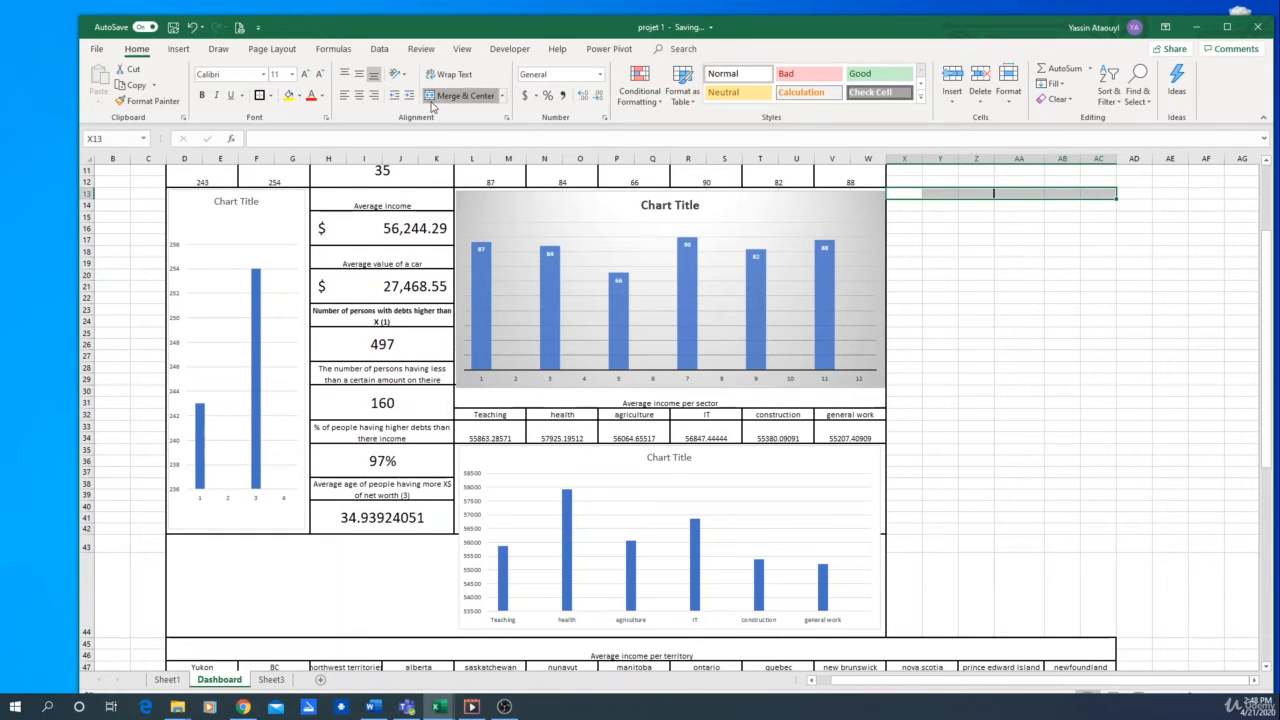
# Step: Enter the title "variables" in the merged X13:AC13 cell and outline it with an outside border
pyautogui.write('variables')
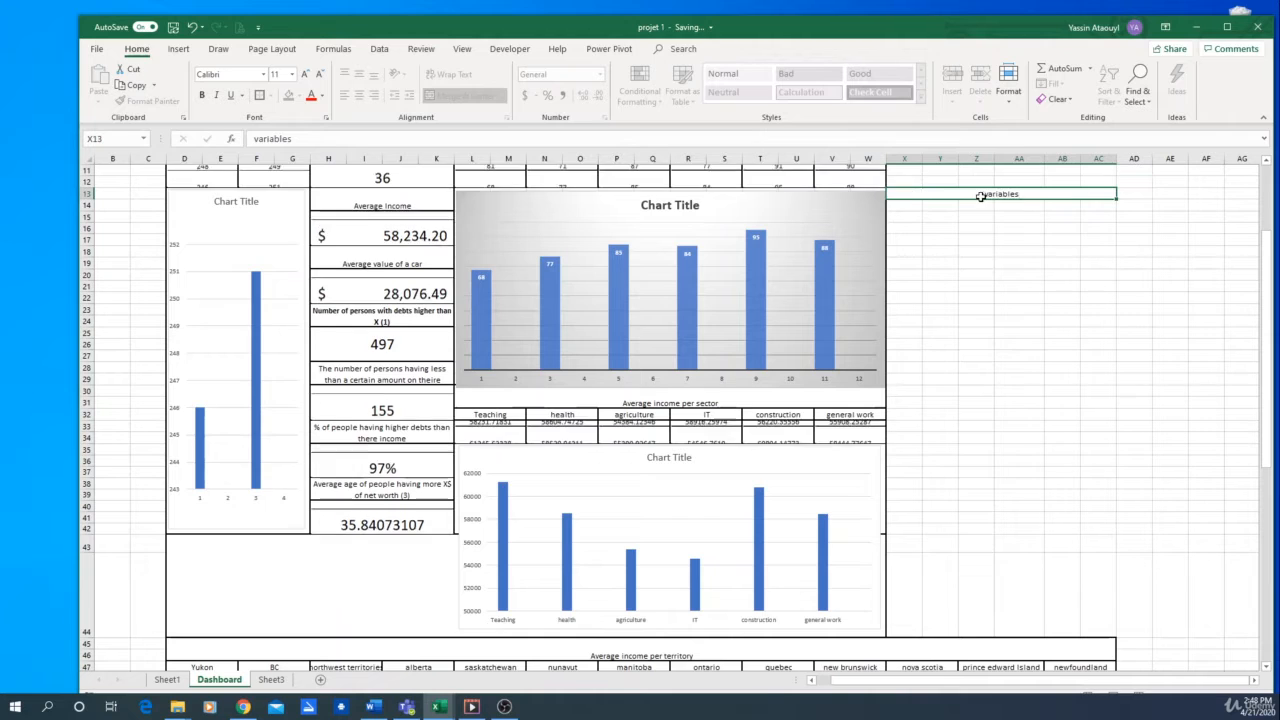
pyautogui.hotkey('ctrl', 'Return')
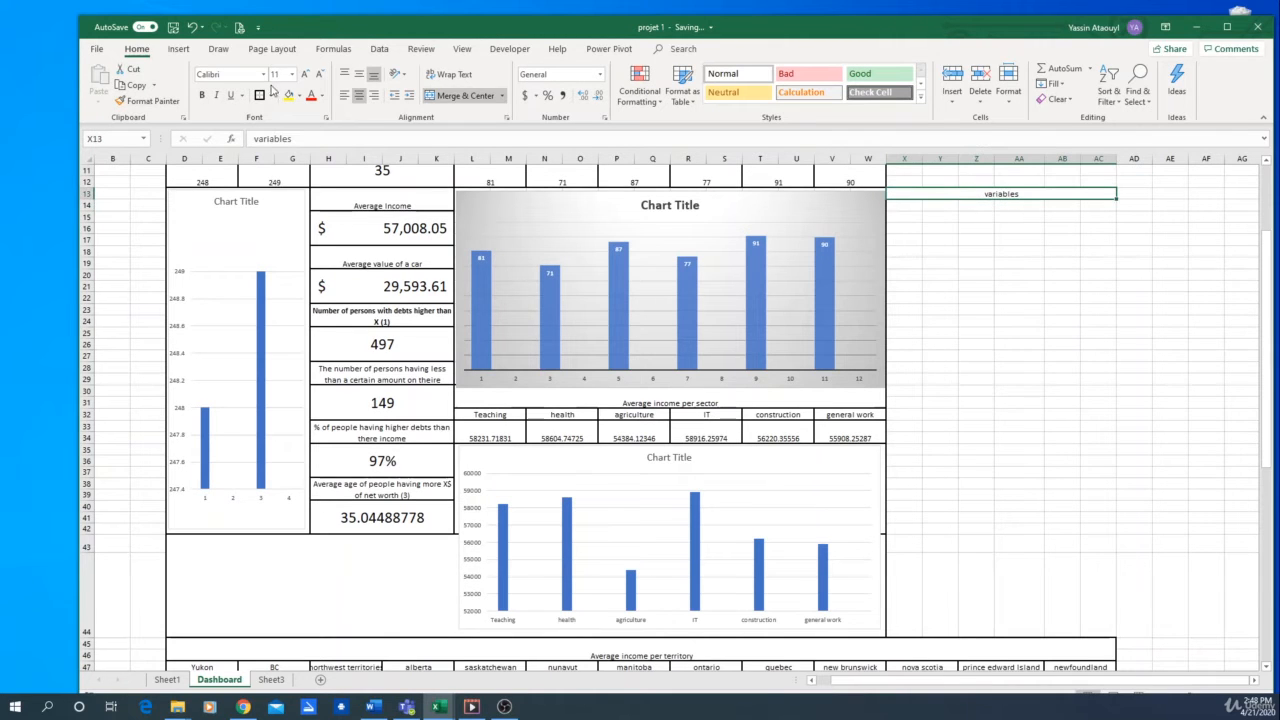
pyautogui.click(1068, 217)
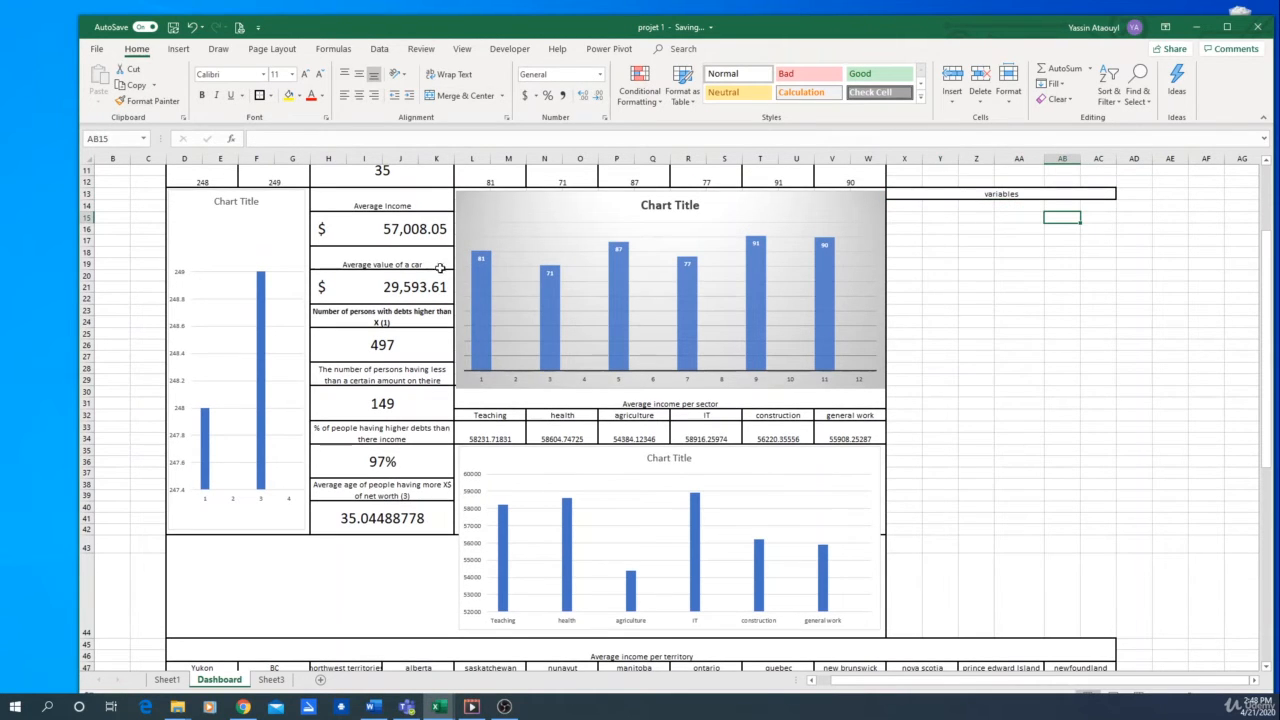
# Step: Merge and center X14:Y15, Z14:AA15 and AB14:AC15 under the variables title and number them 1, 2 and 3
pyautogui.moveTo(905, 205); pyautogui.dragTo(940, 218)
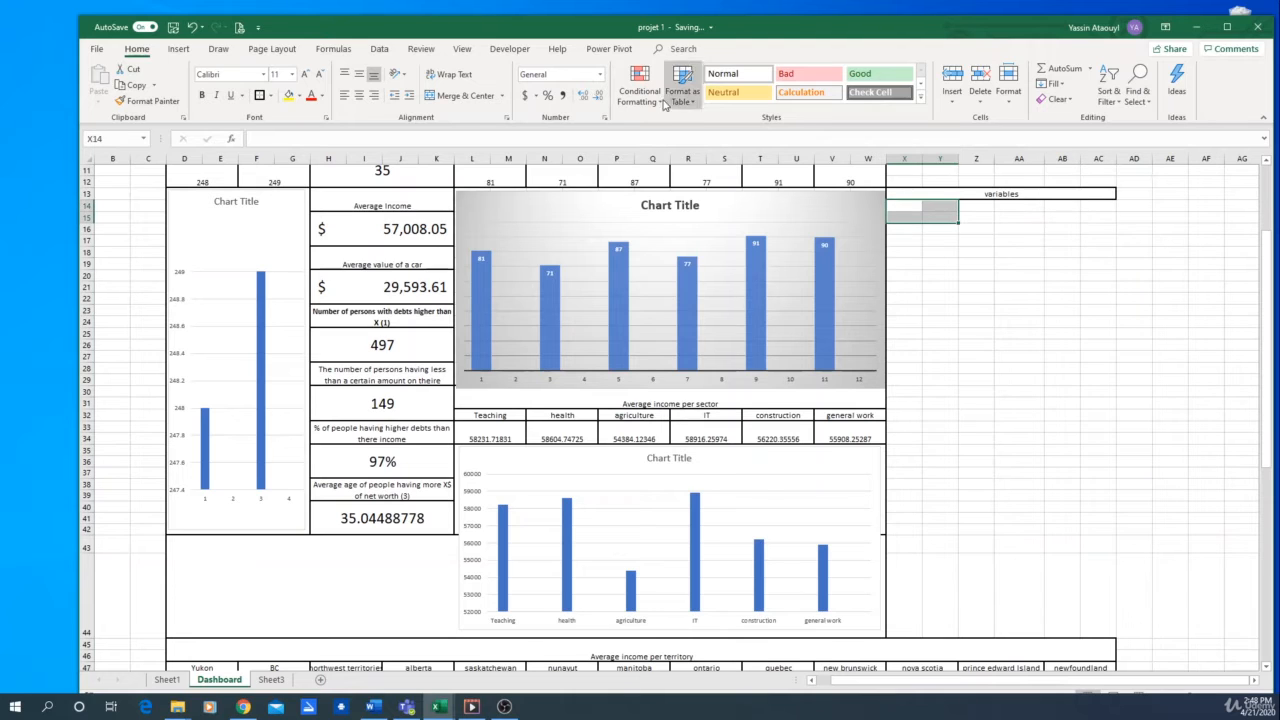
pyautogui.click(458, 95)
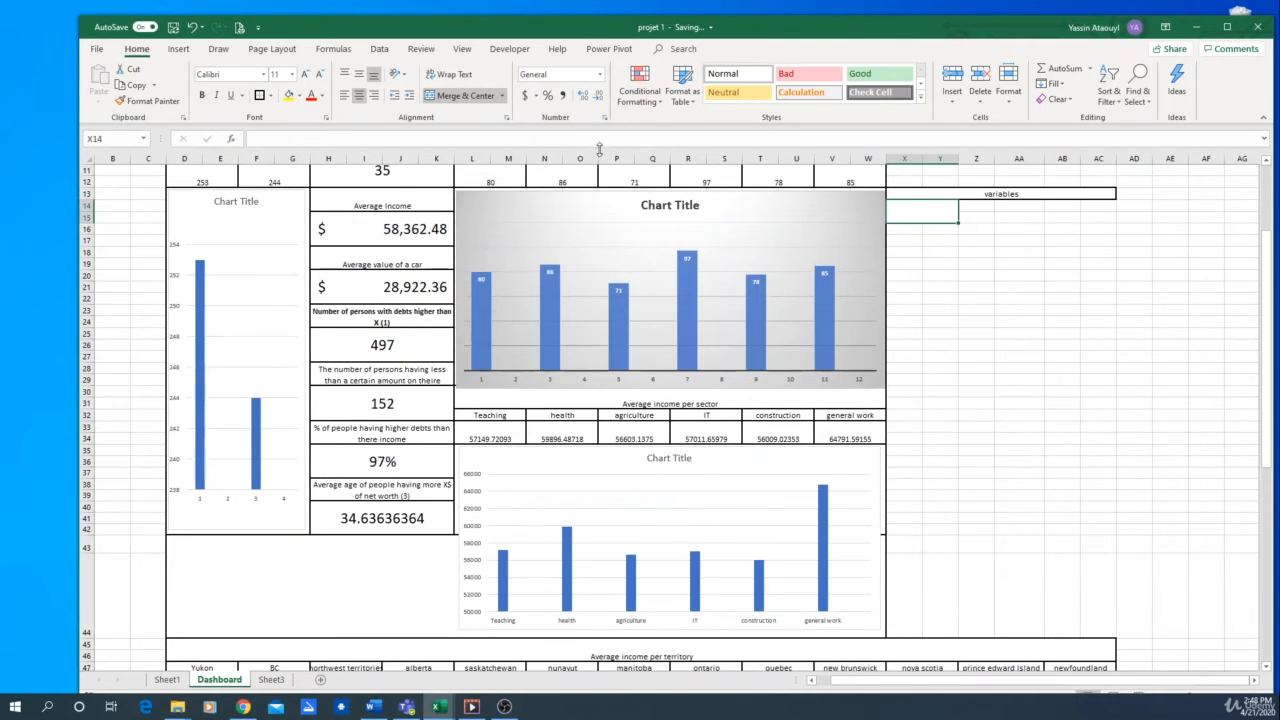
pyautogui.write('1')
pyautogui.moveTo(970, 208); pyautogui.dragTo(1030, 218)
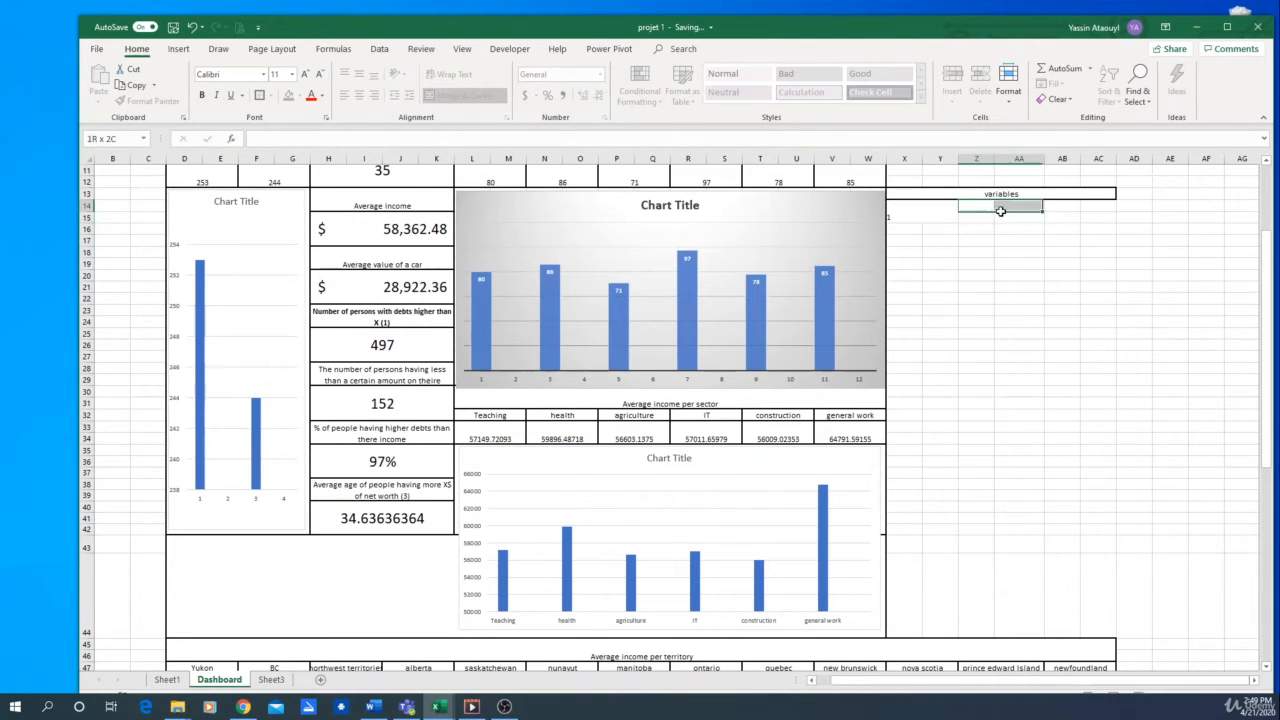
pyautogui.click(465, 95)
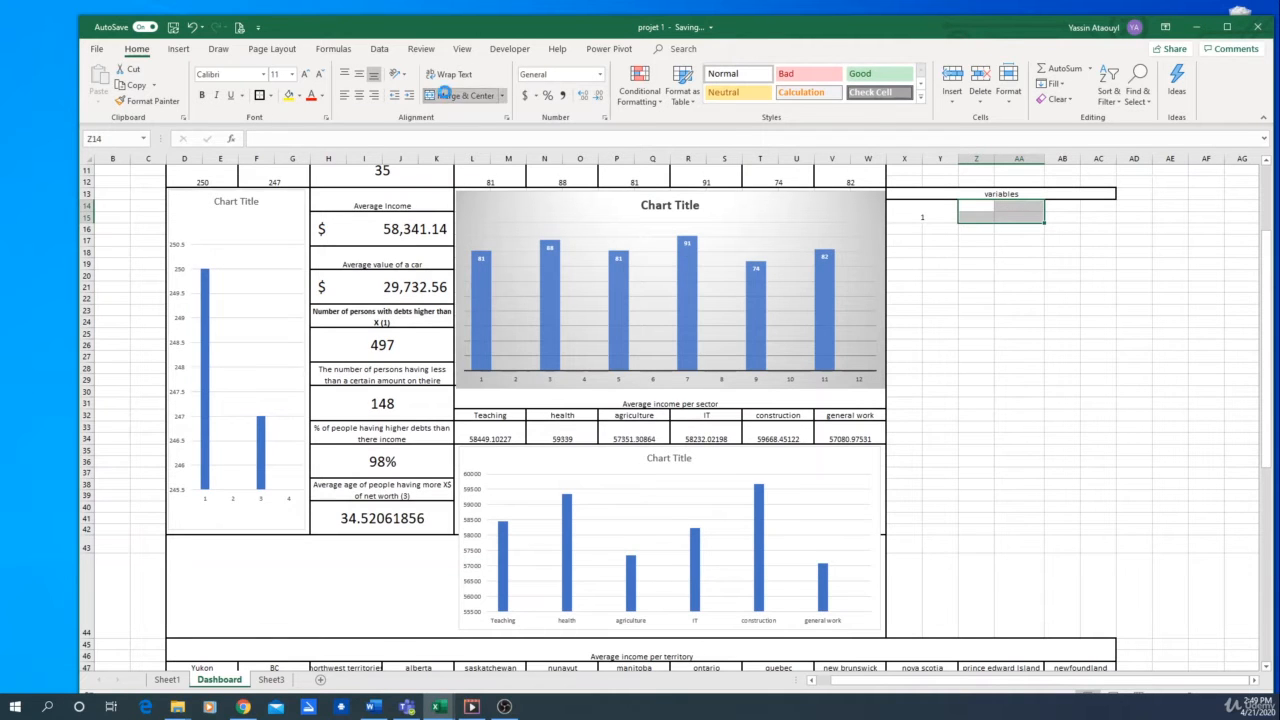
pyautogui.write('2')
pyautogui.click(1068, 331)
pyautogui.moveTo(1062, 207); pyautogui.dragTo(1095, 218)
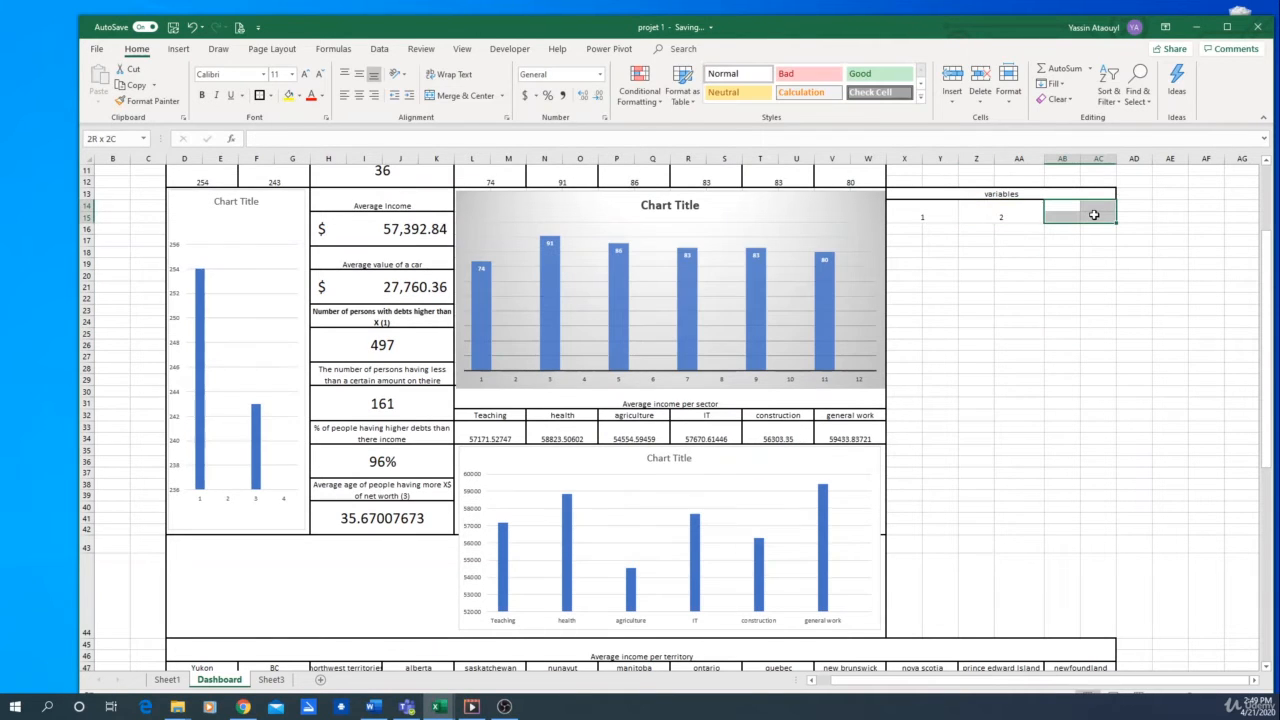
pyautogui.click(465, 95)
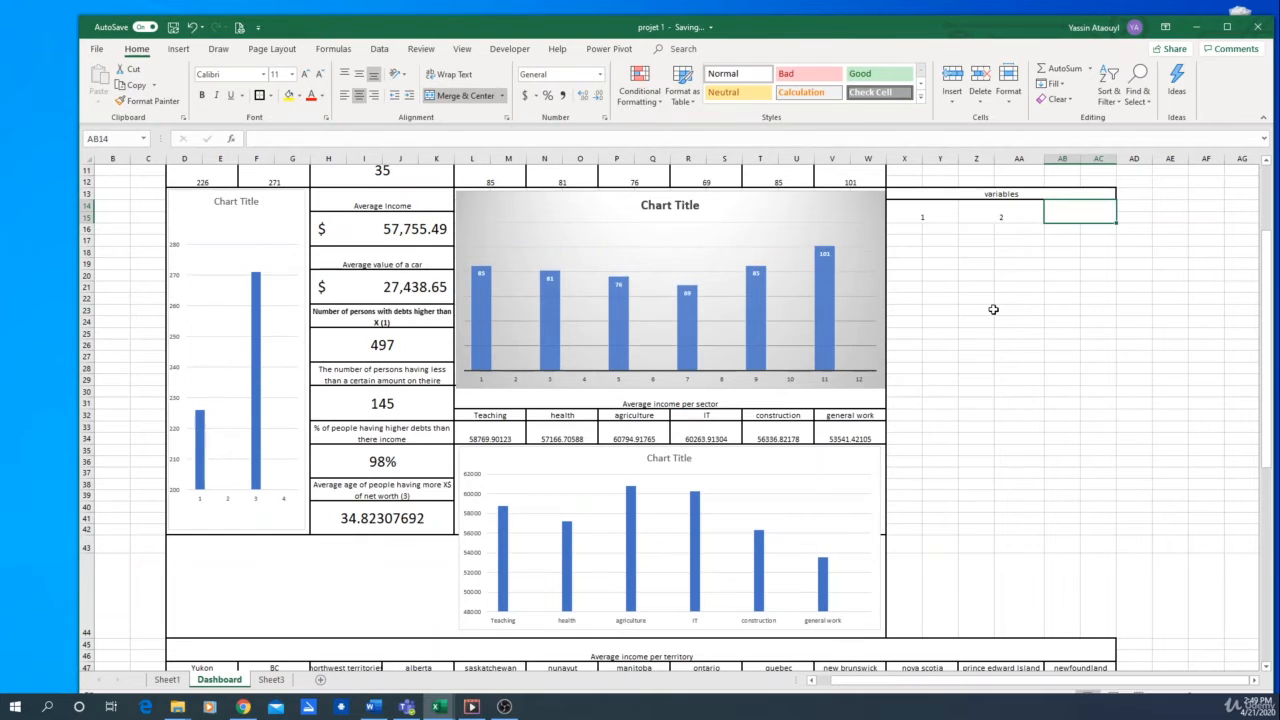
pyautogui.write('3')
pyautogui.click(1072, 309)
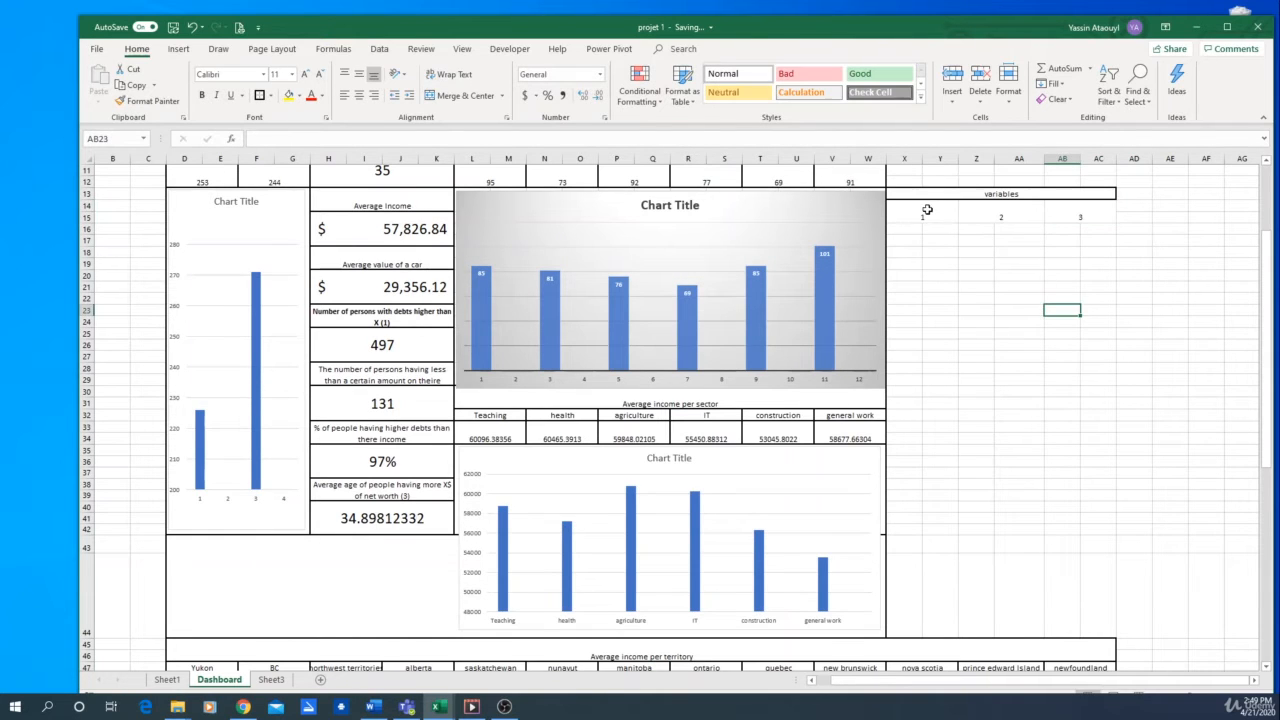
# Step: Apply an outside border to each of the numbered header cells 1, 2 and 3
pyautogui.click(997, 206)
pyautogui.click(946, 209)
pyautogui.click(260, 95)
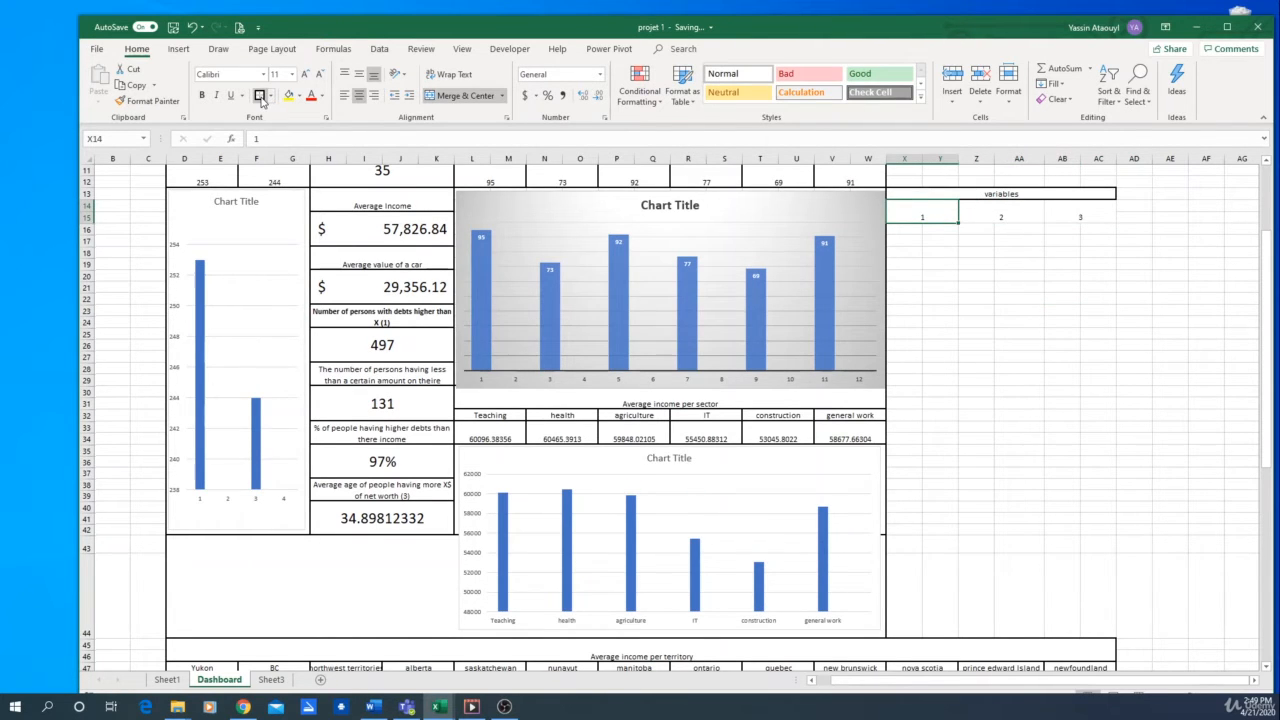
pyautogui.press('Right')
pyautogui.click(260, 95)
pyautogui.press('Right')
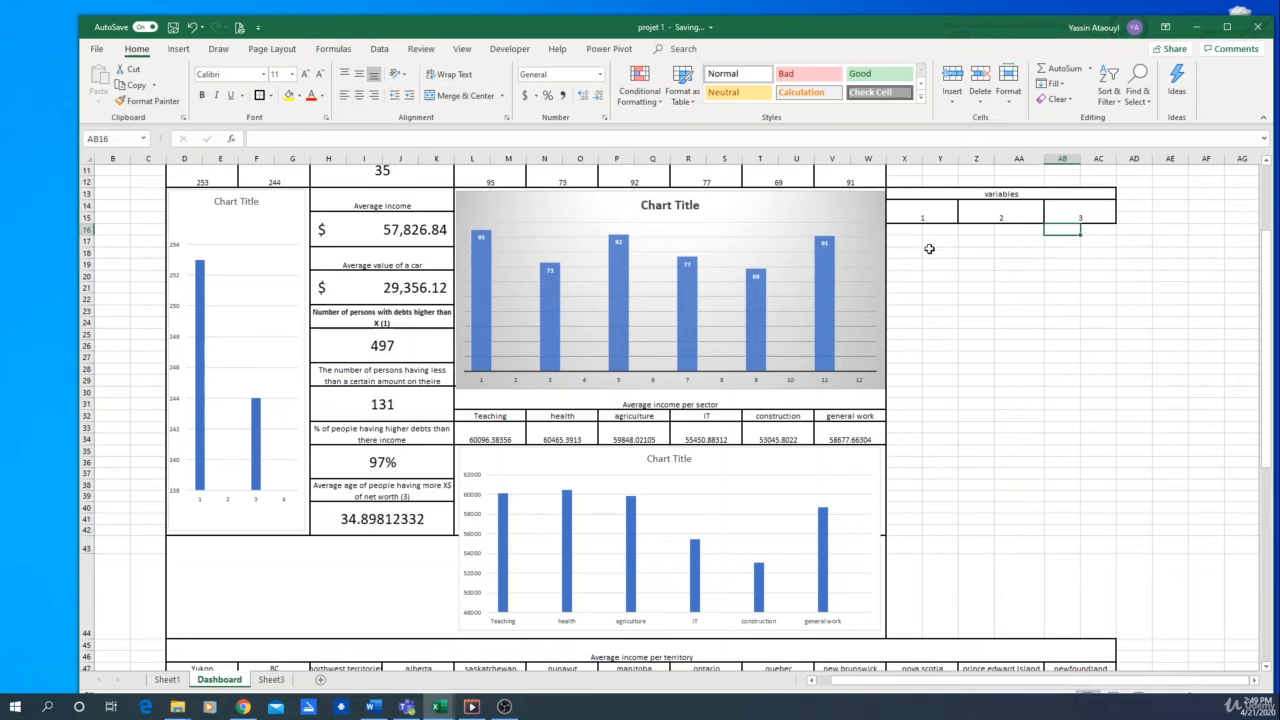
# Step: Merge and center the two-column blocks in rows 16 to 18 beneath headers 1, 2 and 3 as value cells
pyautogui.moveTo(909, 229); pyautogui.dragTo(1094, 255)
pyautogui.click(465, 95)
pyautogui.click(465, 95)
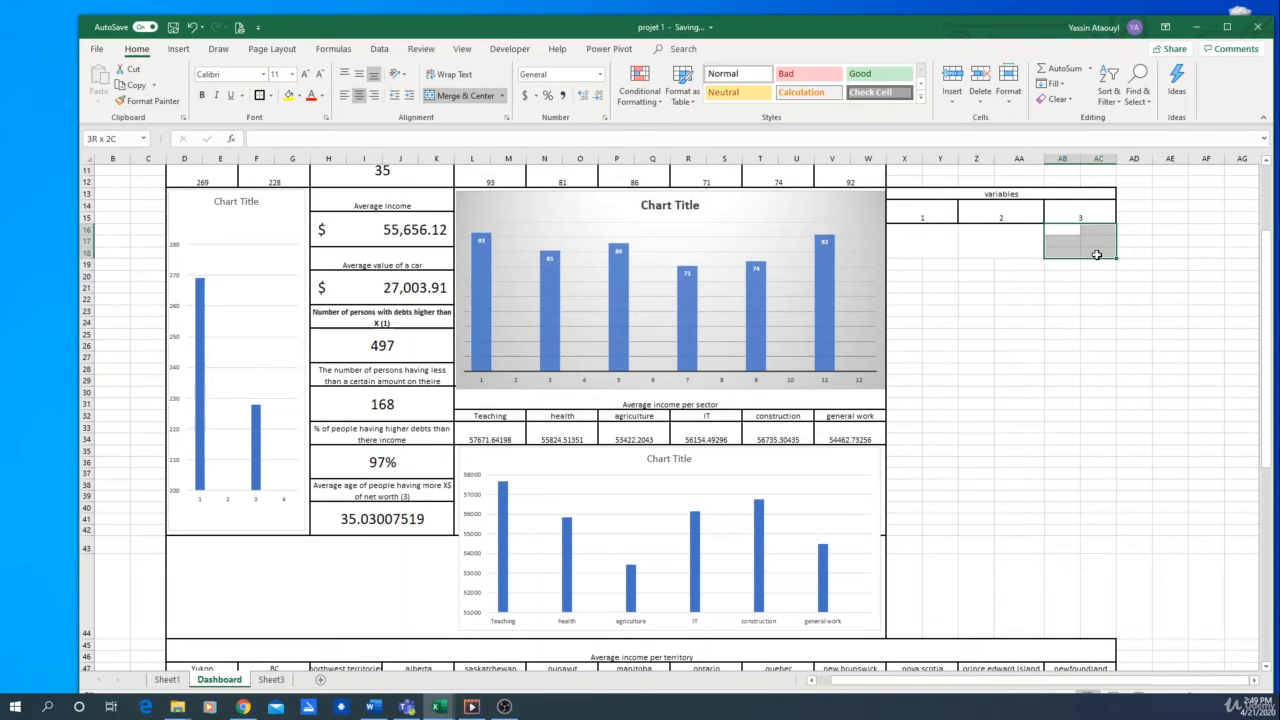
pyautogui.click(465, 95)
# Step: Enter 100000 as the value of variable 1 in the merged cell X16:Y18
pyautogui.click(915, 245)
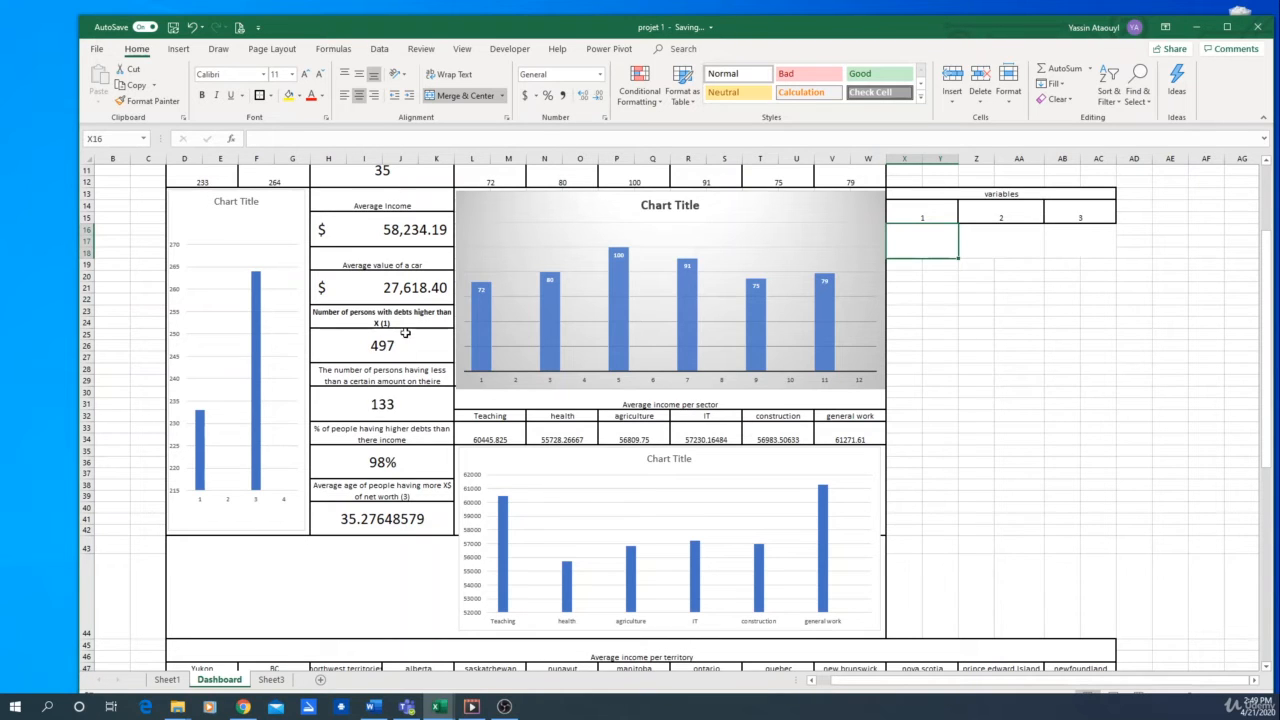
pyautogui.write('50000')
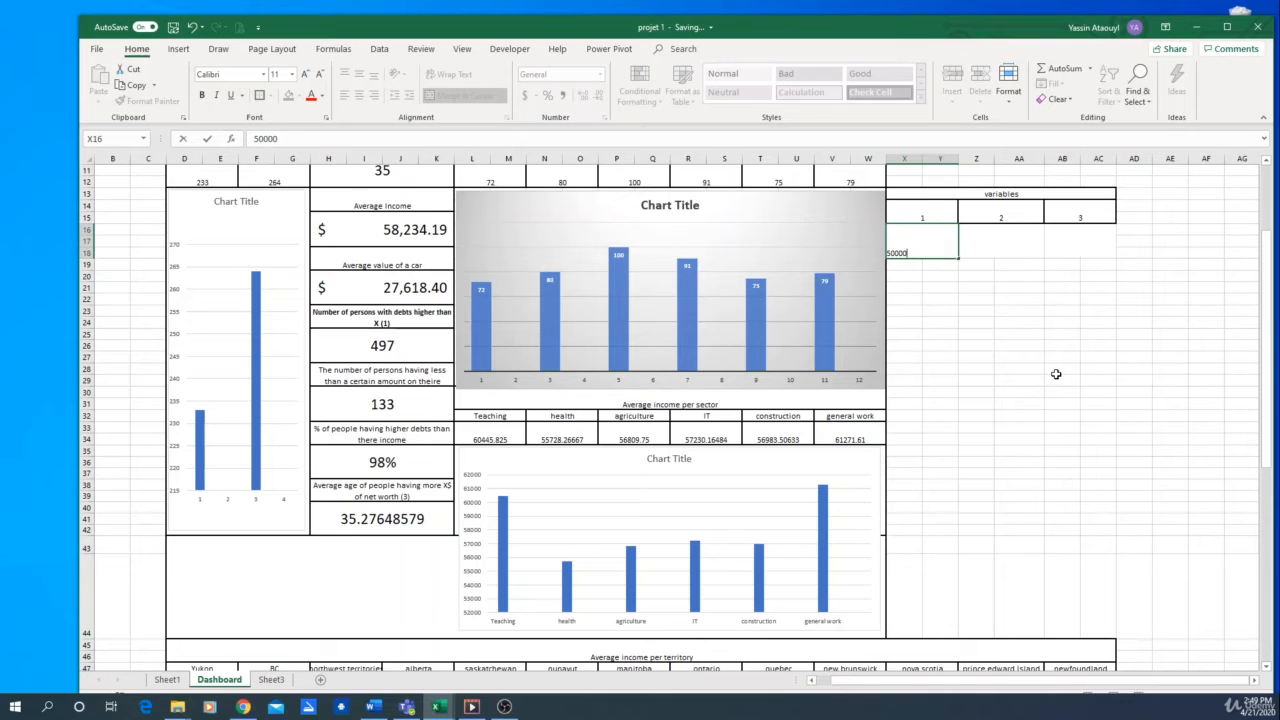
pyautogui.write('10000')
pyautogui.press('Return')
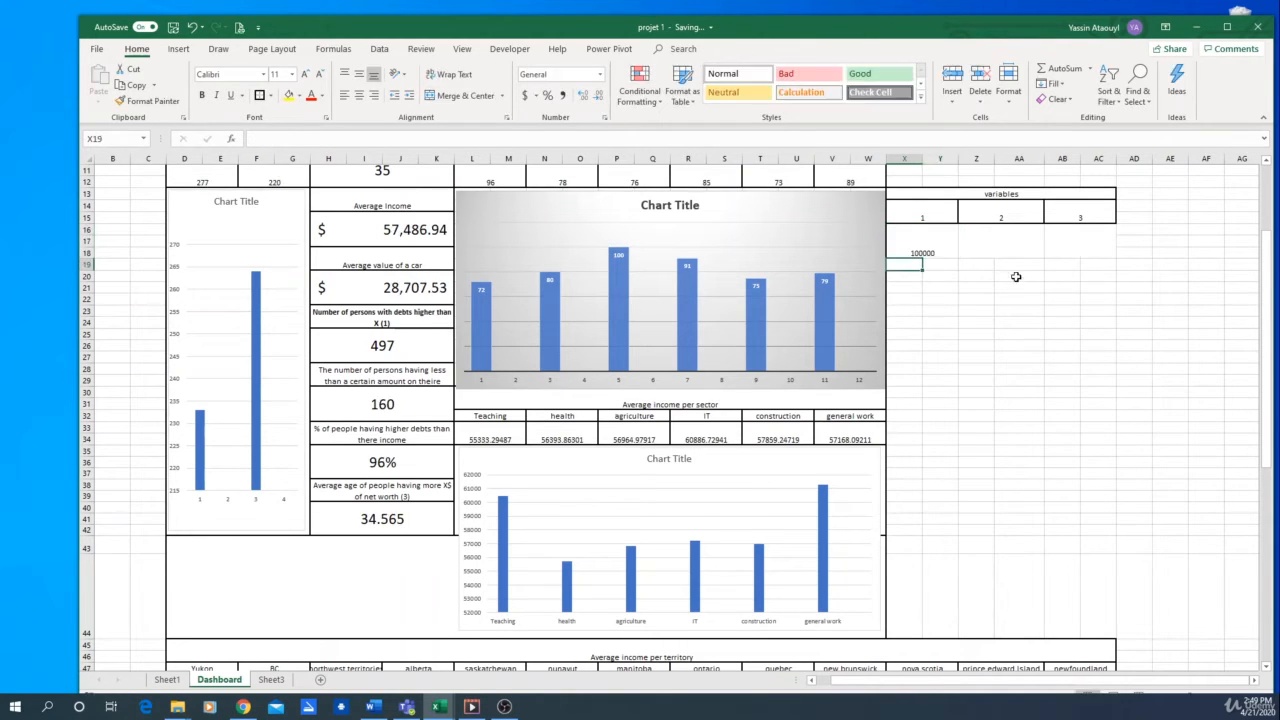
pyautogui.click(393, 343)
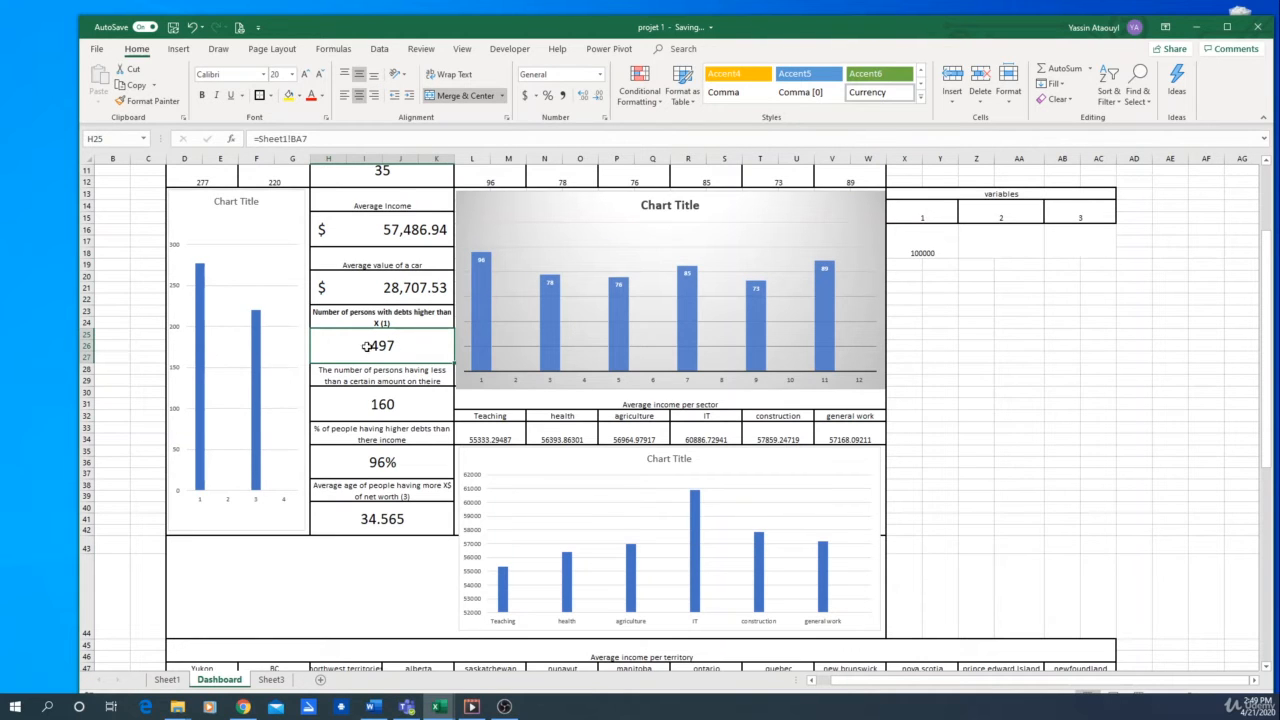
pyautogui.click(942, 310)
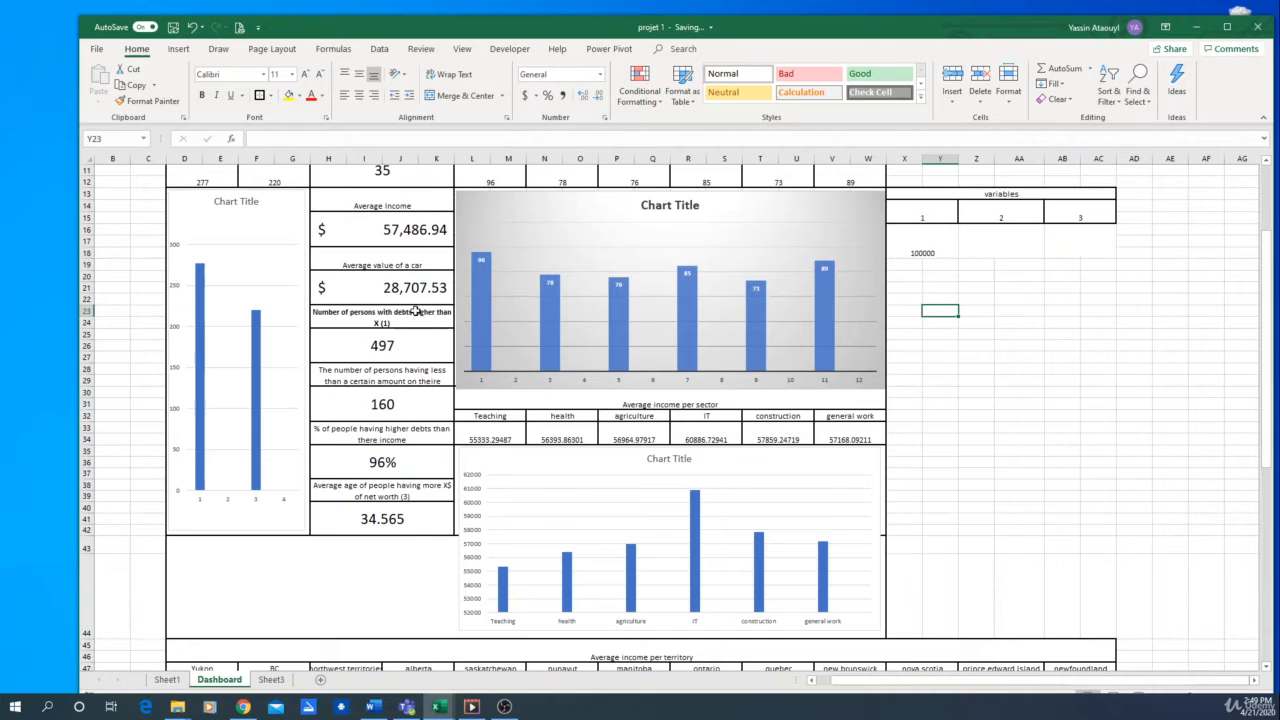
pyautogui.click(928, 252)
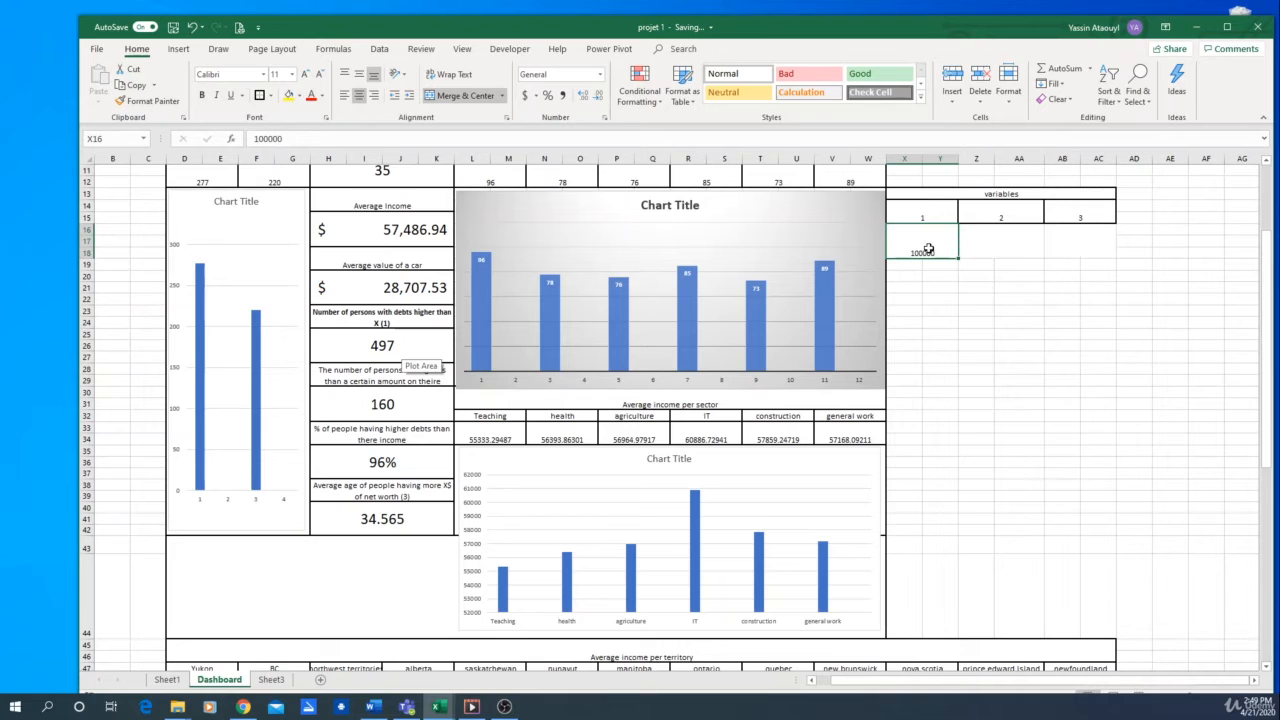
# Step: Link the debt amount threshold in Sheet1 cell AY7 to variable 1 on the Dashboard with =Dashboard!X16
pyautogui.click(167, 680)
pyautogui.scroll(15, 1154, 571)
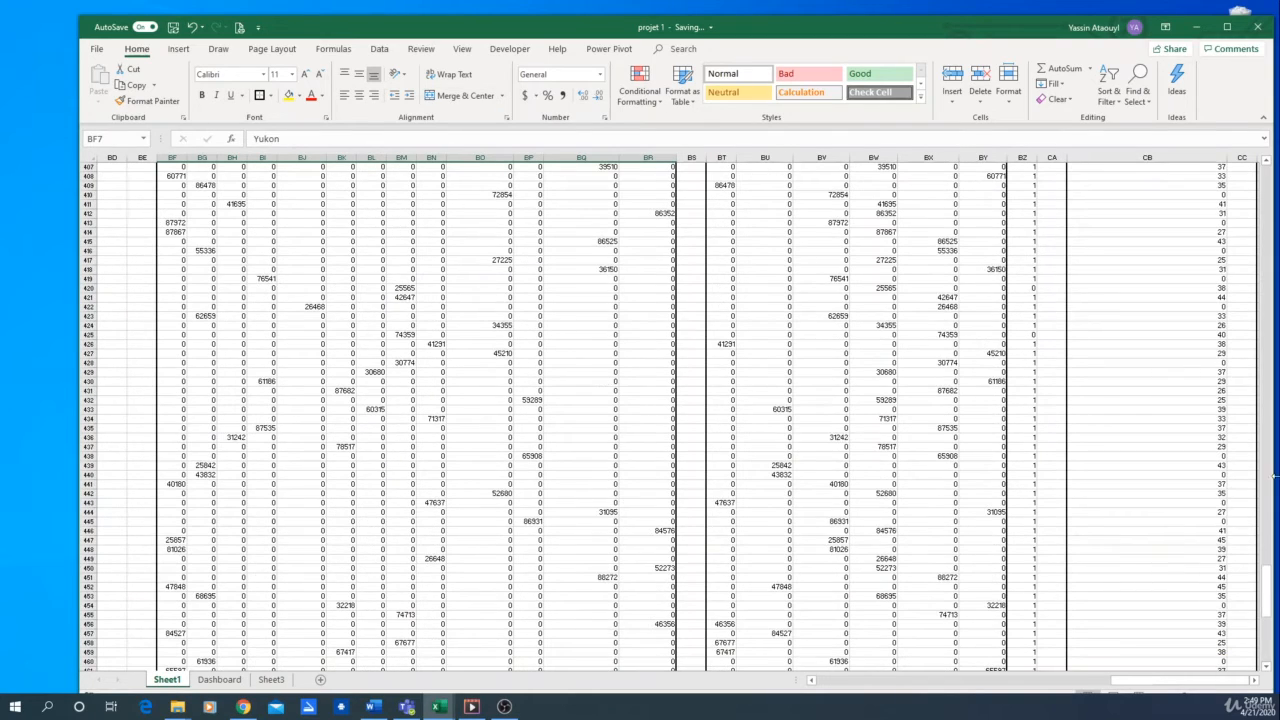
pyautogui.moveTo(1172, 687); pyautogui.dragTo(882, 687)
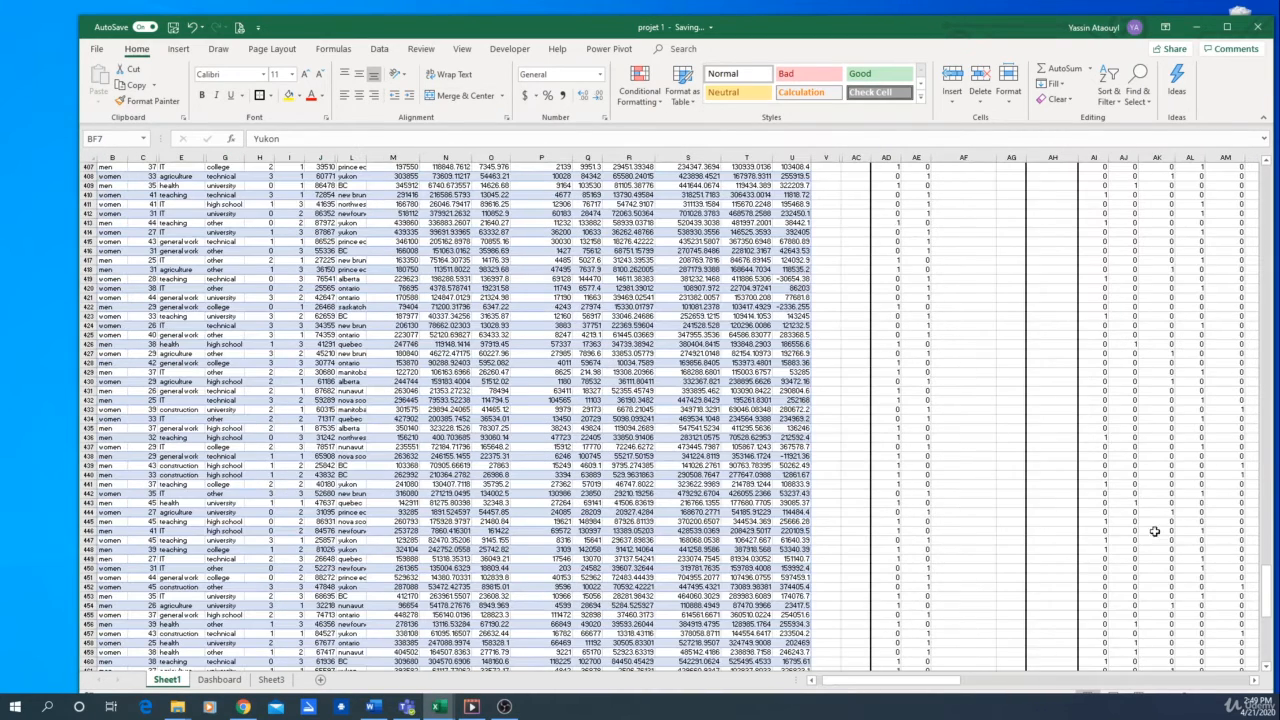
pyautogui.moveTo(1266, 580); pyautogui.dragTo(1268, 175)
pyautogui.moveTo(918, 688); pyautogui.dragTo(1060, 689)
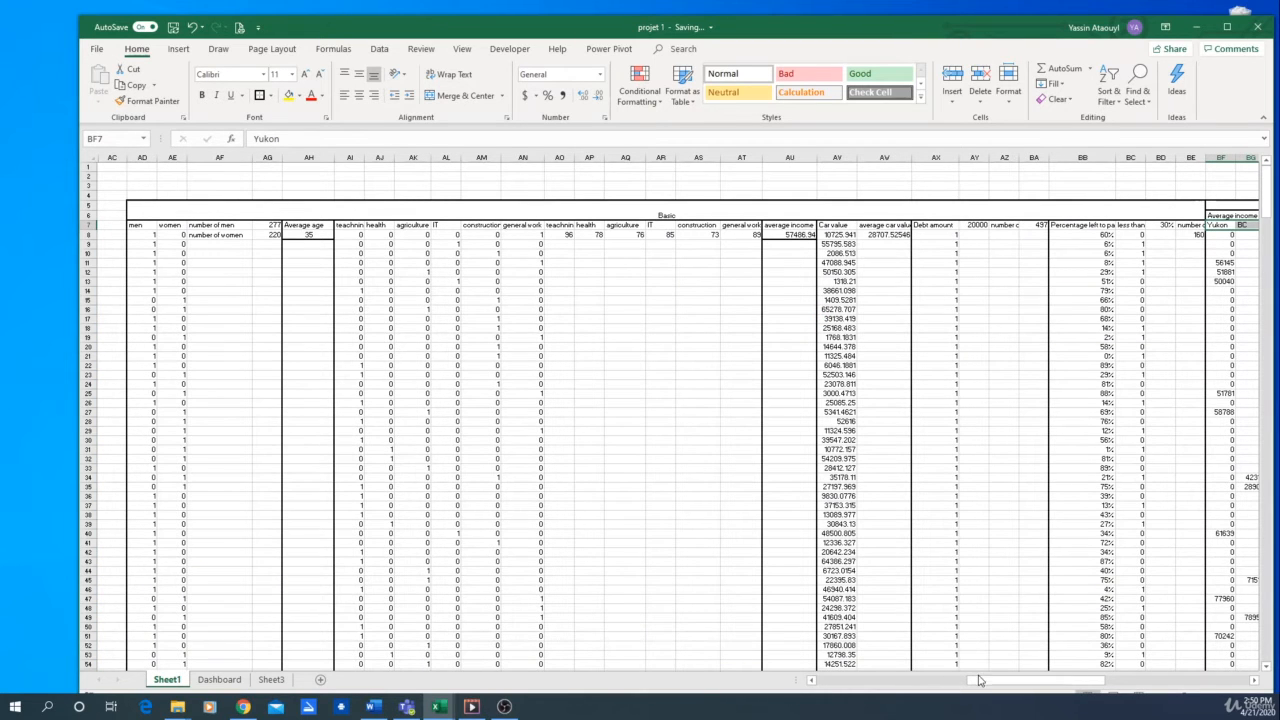
pyautogui.moveTo(979, 680); pyautogui.dragTo(990, 681)
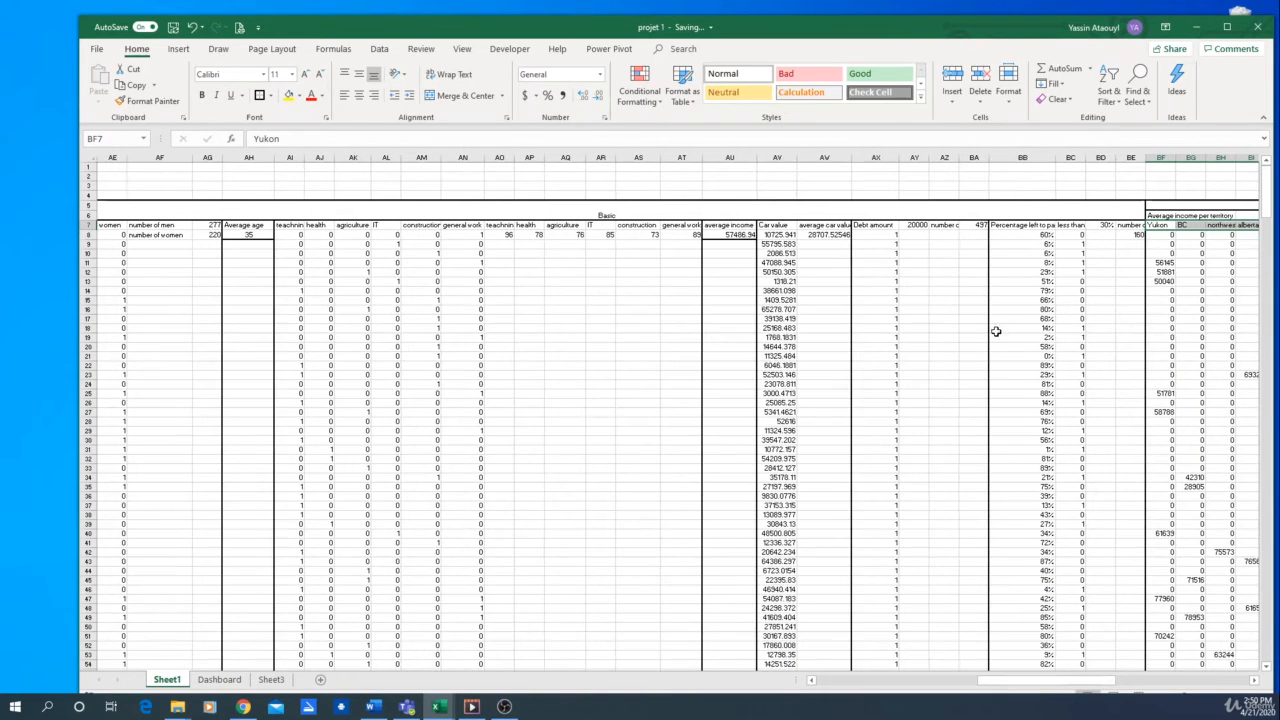
pyautogui.click(913, 227)
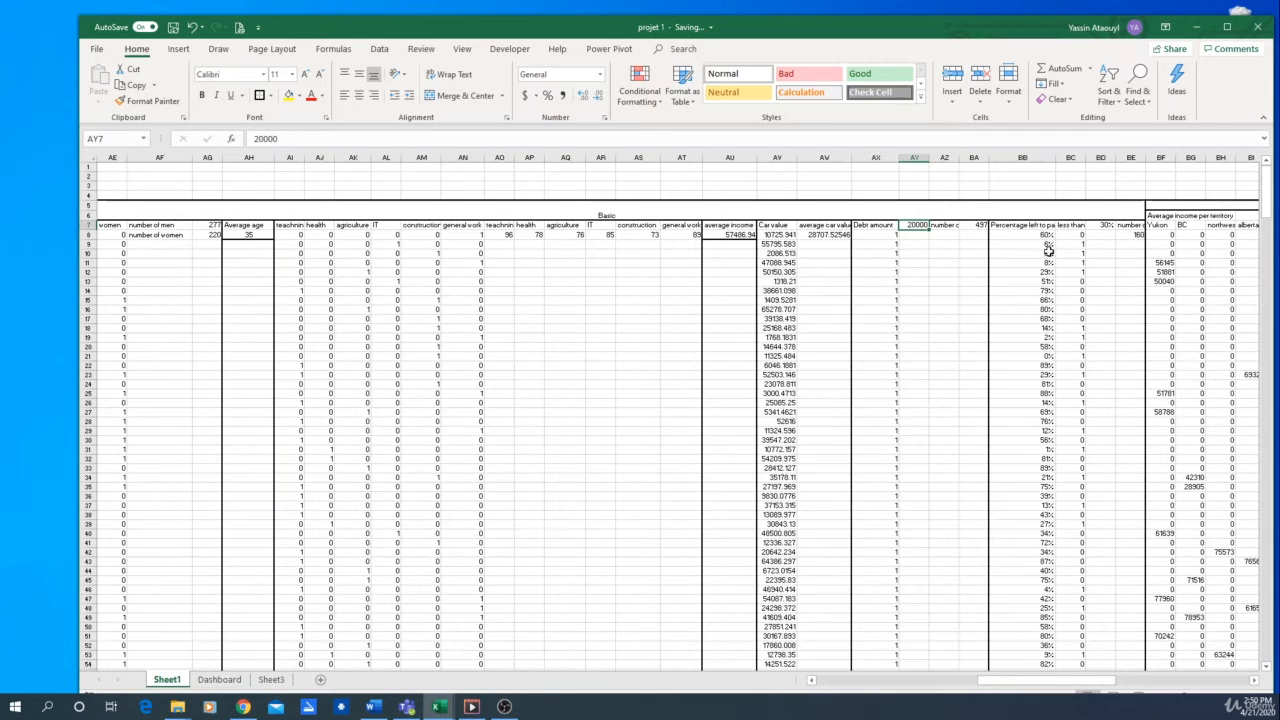
pyautogui.write('=')
pyautogui.click(208, 681)
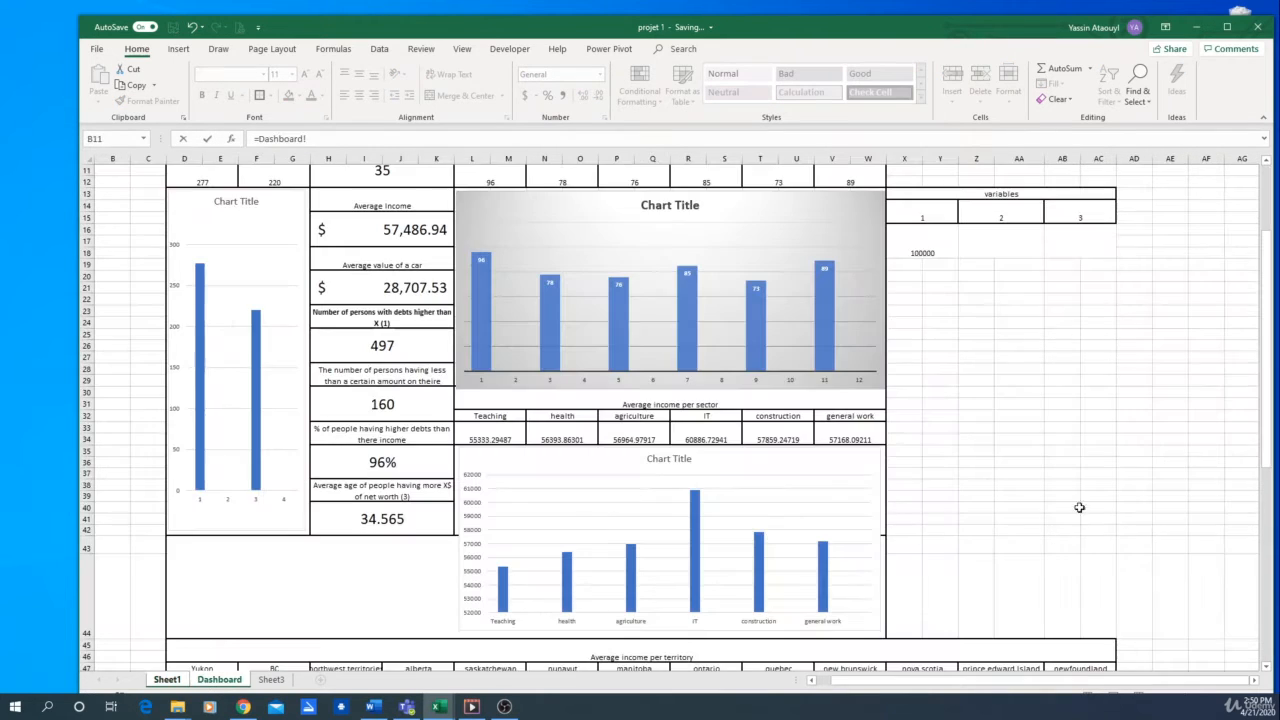
pyautogui.click(922, 237)
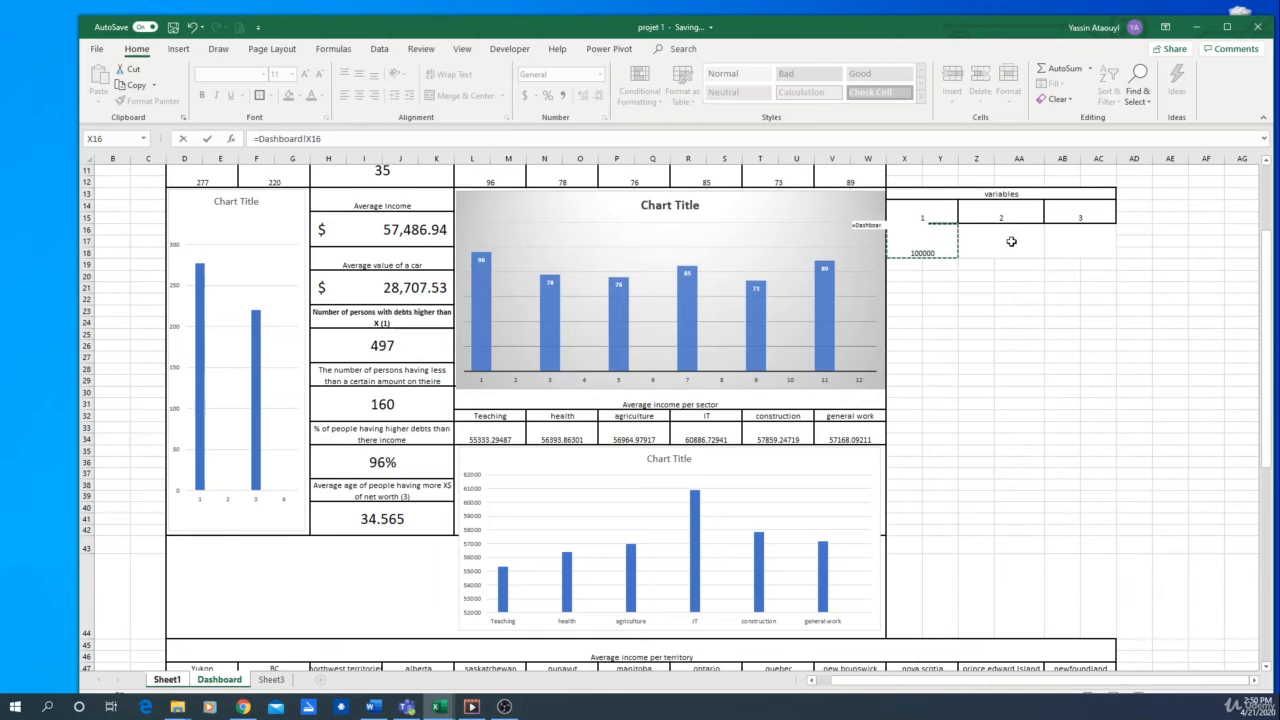
pyautogui.press('Return')
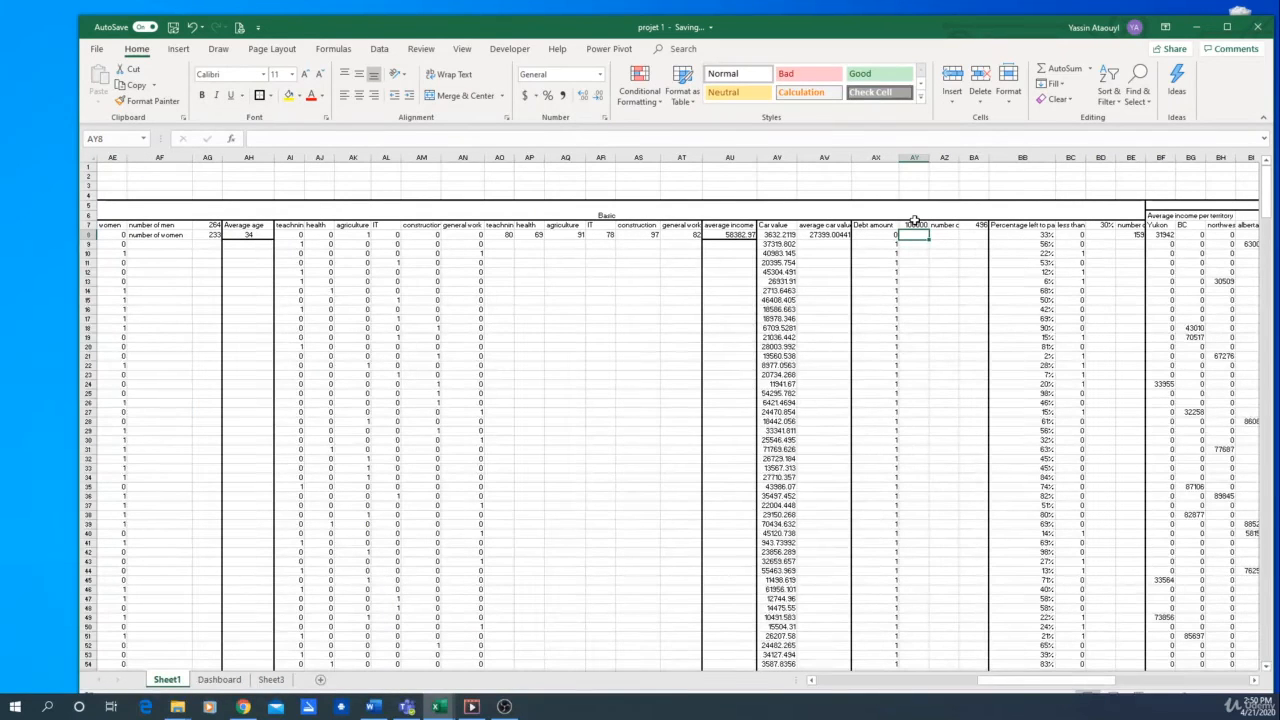
pyautogui.click(914, 224)
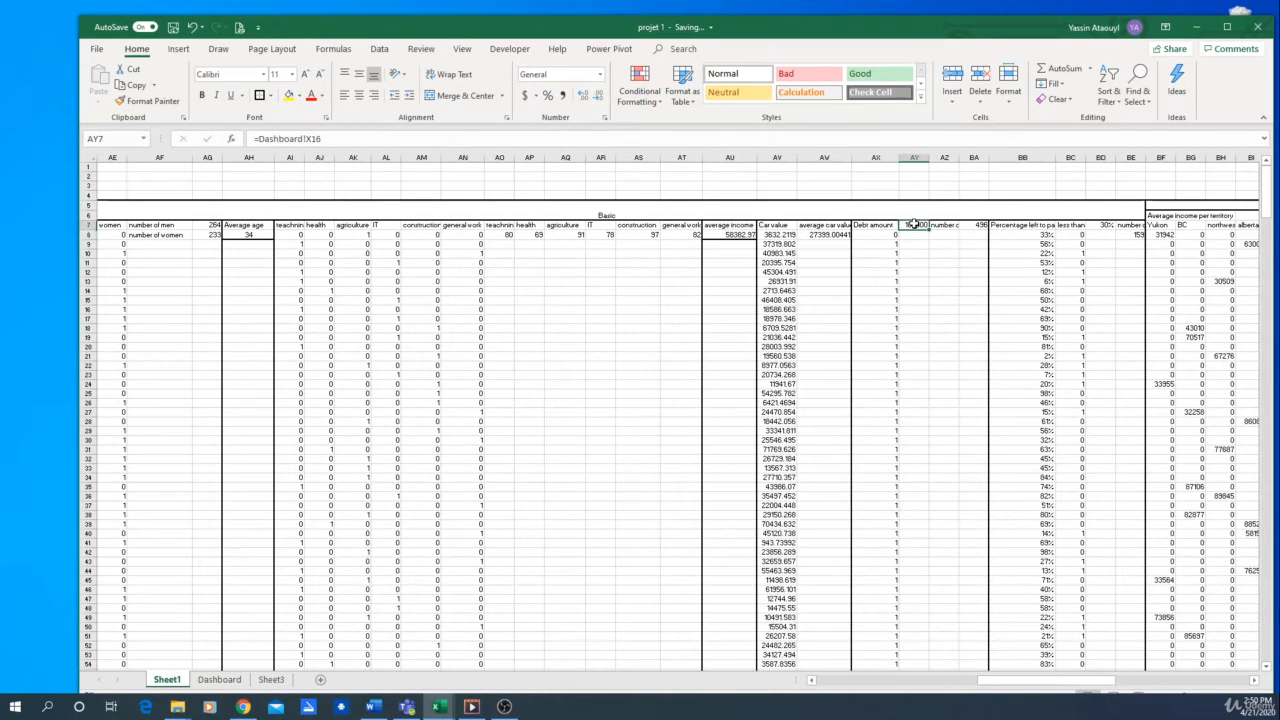
# Step: Set variable 1 on the Dashboard to 20000 in the merged cell X16:Y18
pyautogui.click(221, 680)
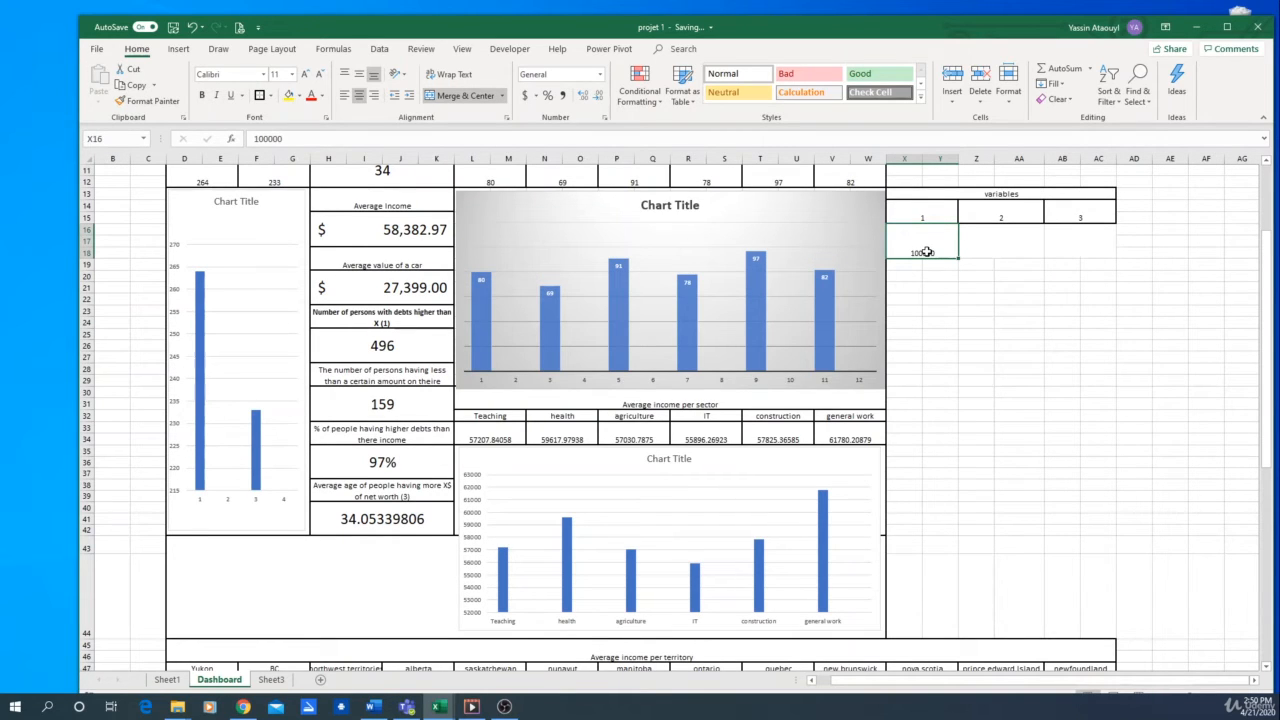
pyautogui.write('20000')
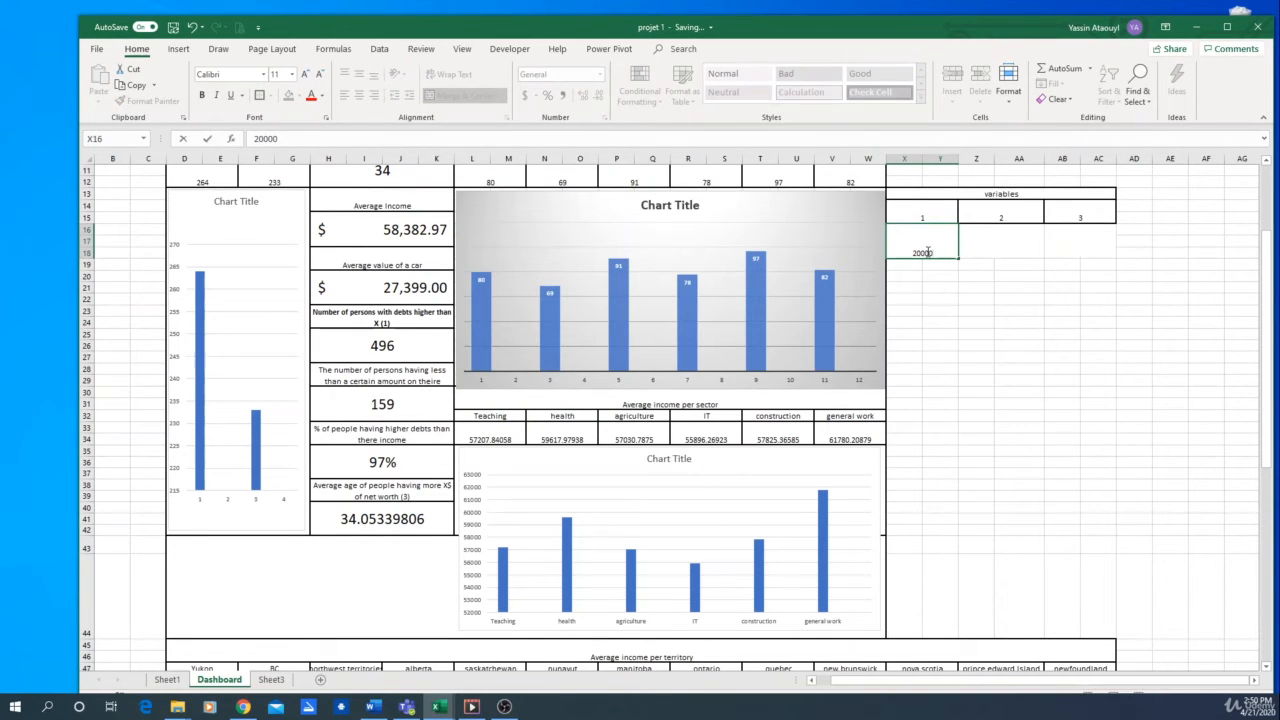
pyautogui.press('Return')
# Step: Set variable 1 on the Dashboard to 2000000 to test the debt indicator
pyautogui.click(928, 252)
pyautogui.write('2')
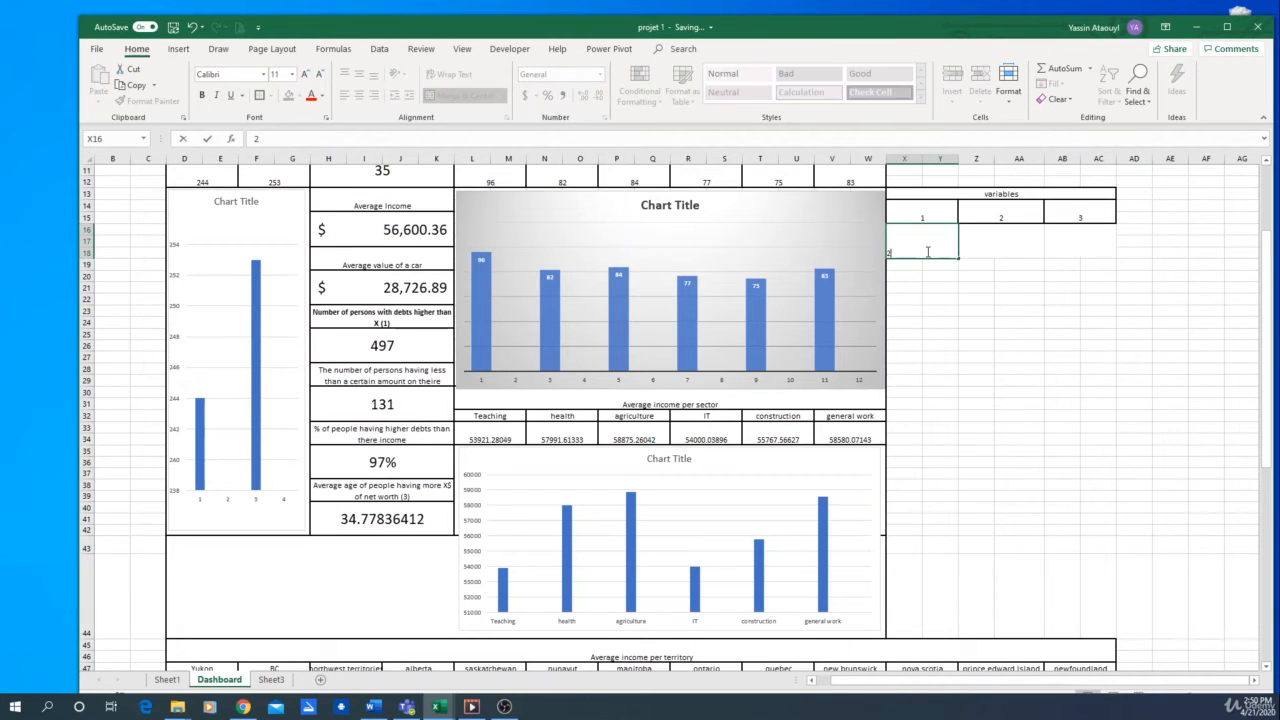
pyautogui.write('000000')
pyautogui.press('Return')
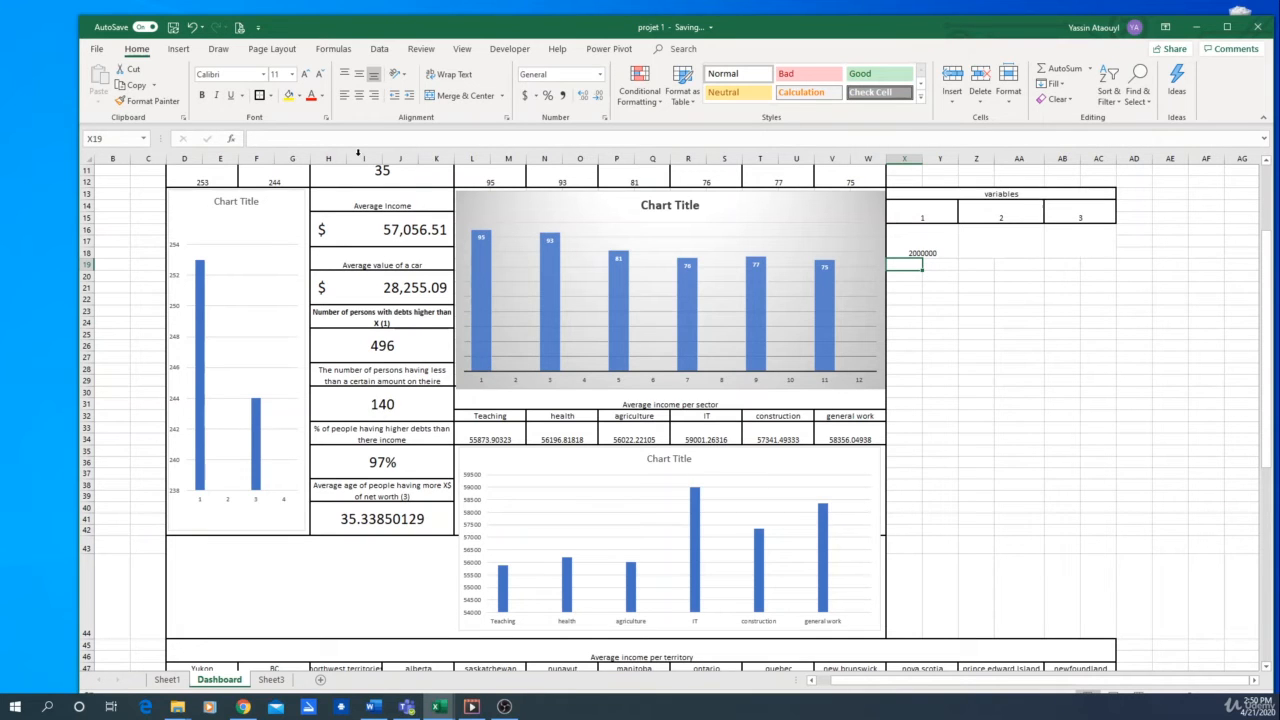
# Step: Widen column AY in Sheet1 so the linked debt amount in AY7 displays in full
pyautogui.click(166, 679)
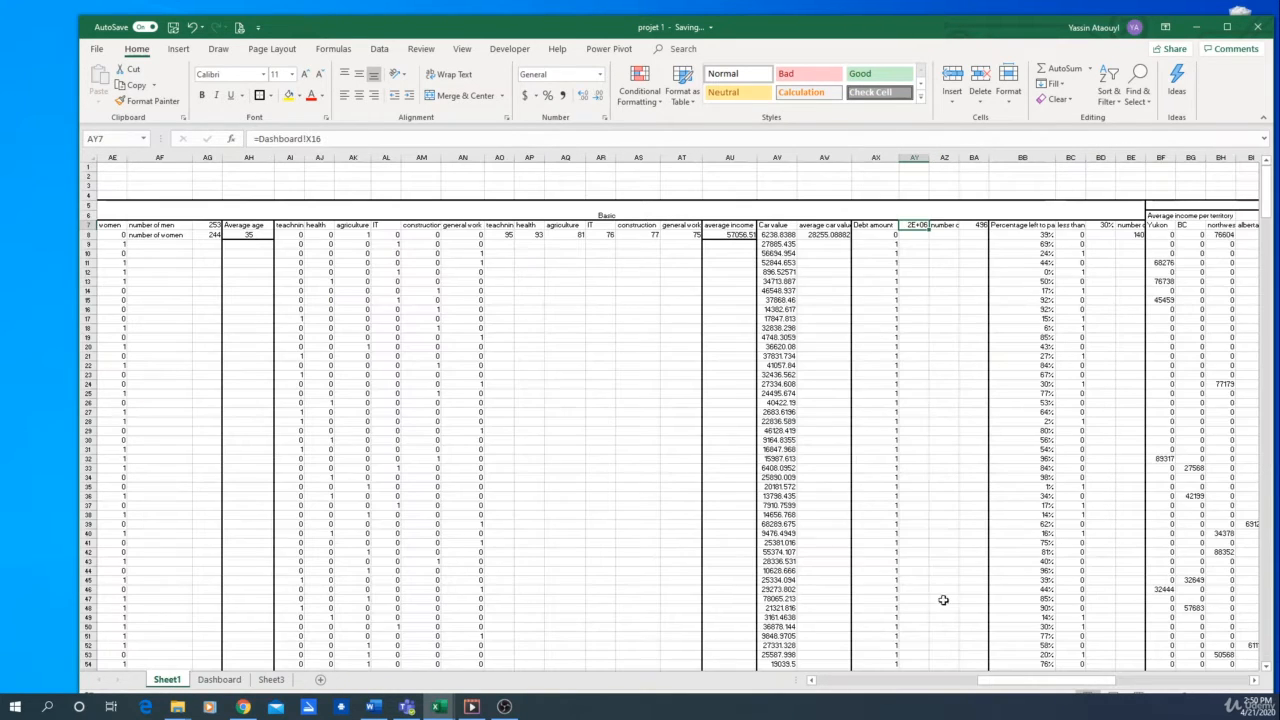
pyautogui.click(928, 298)
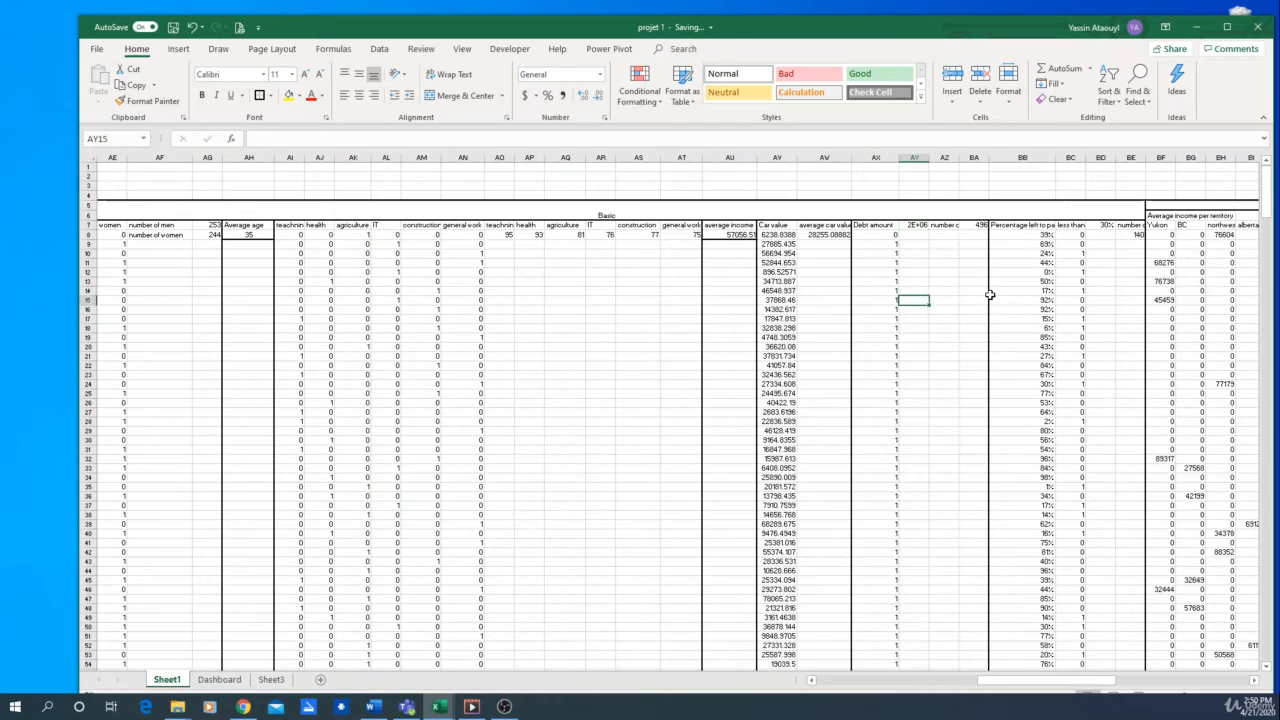
pyautogui.click(980, 261)
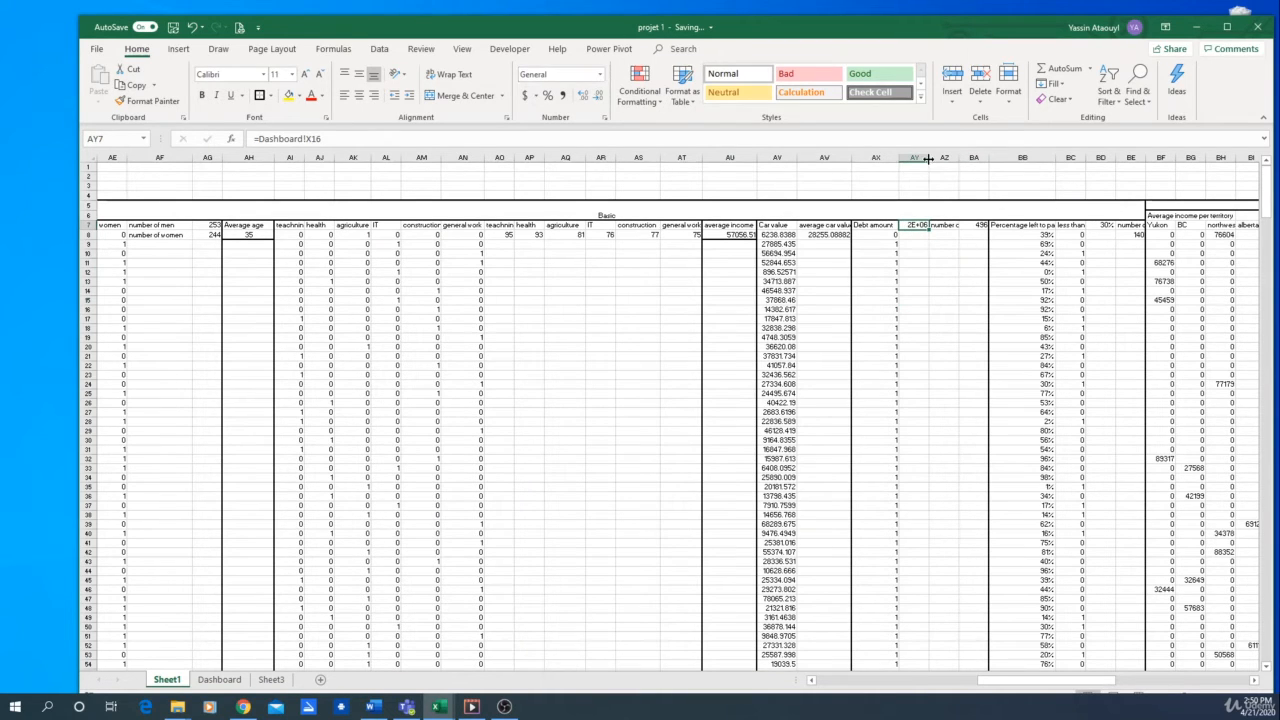
pyautogui.moveTo(928, 158); pyautogui.dragTo(953, 158)
# Step: Inspect the SUM formula in Sheet1 cell BA7 that counts people above the debt amount
pyautogui.click(1005, 225)
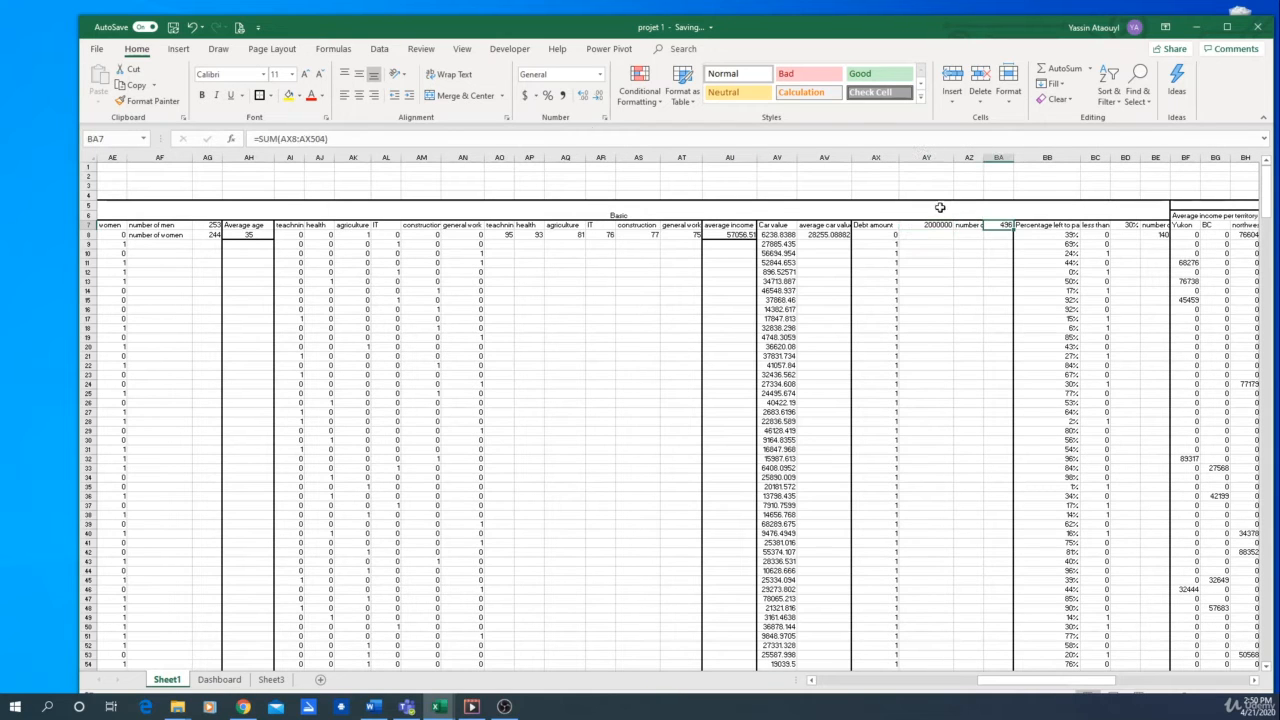
pyautogui.click(389, 138)
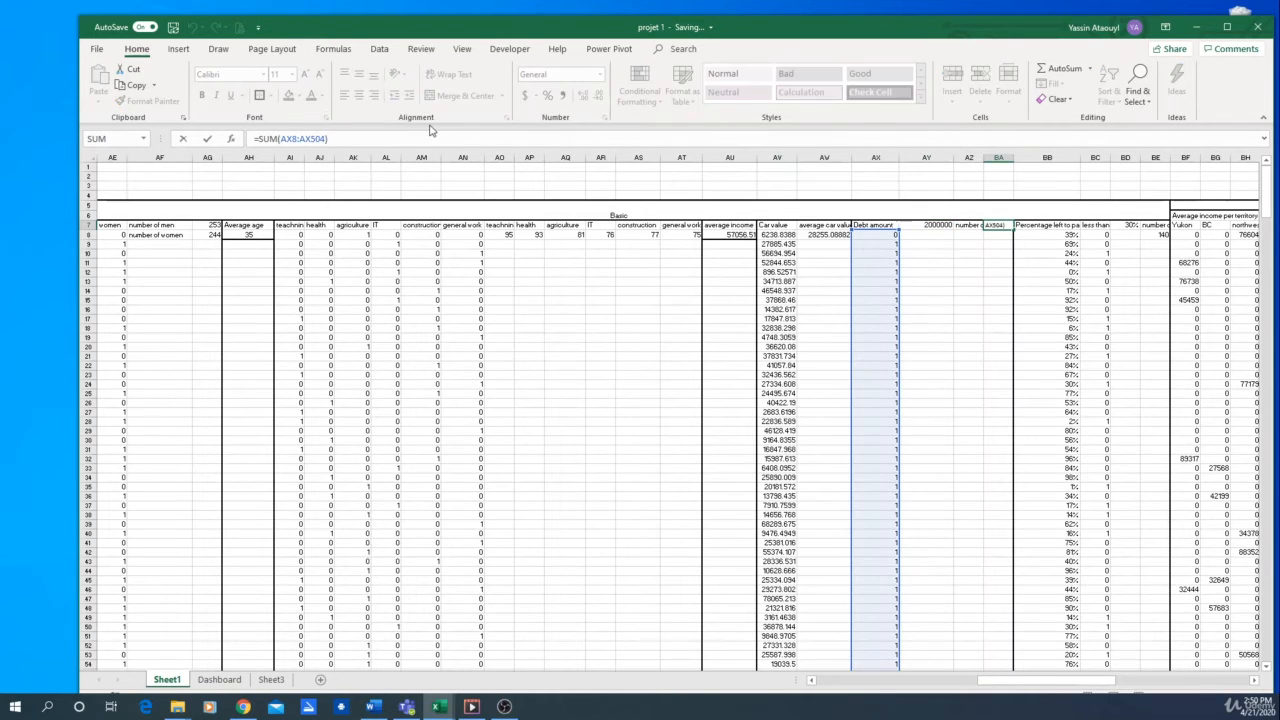
pyautogui.press('Return')
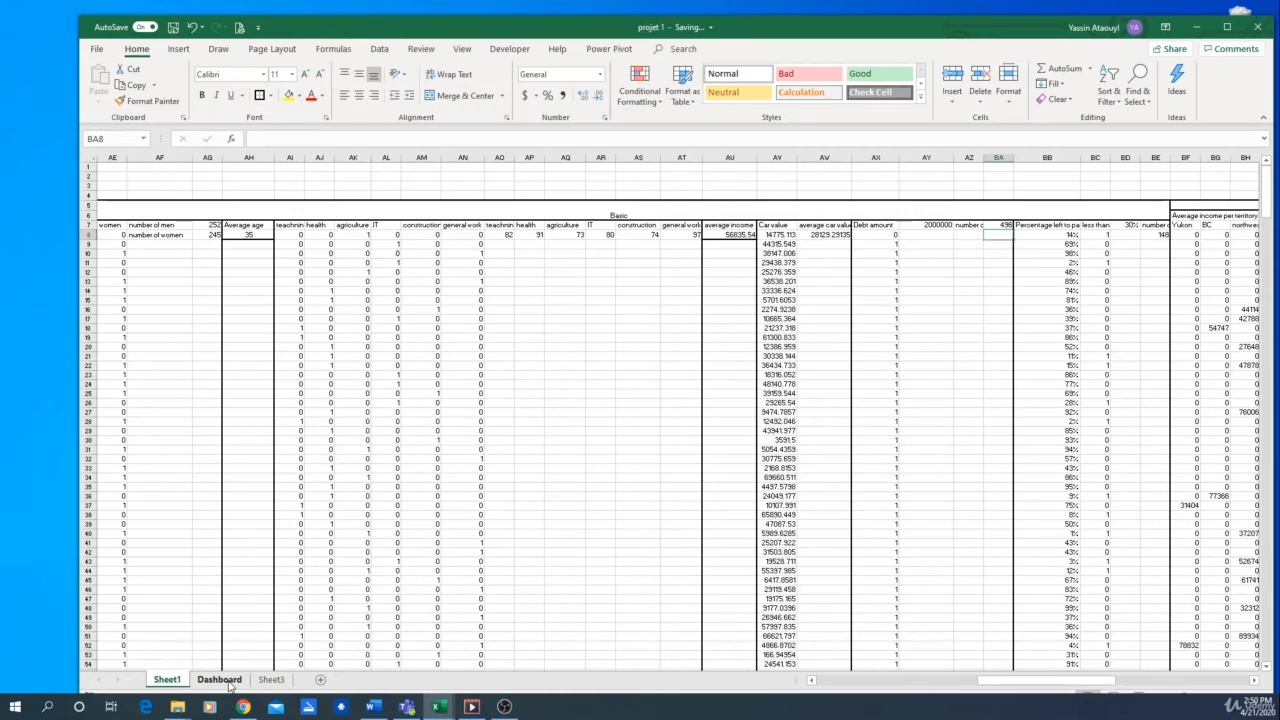
# Step: Examine the Dashboard's mortgage indicator in H30, its label in H28, and the empty value cell for variable 2
pyautogui.click(224, 681)
pyautogui.click(1020, 240)
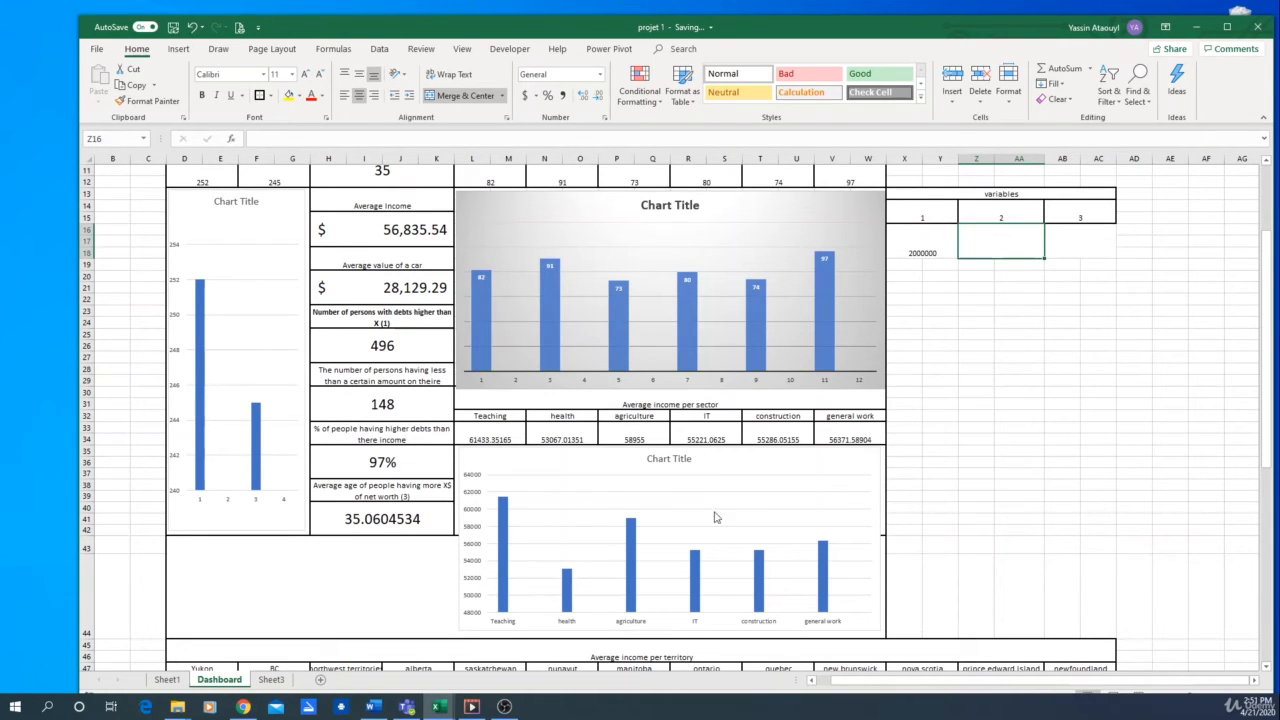
pyautogui.click(435, 411)
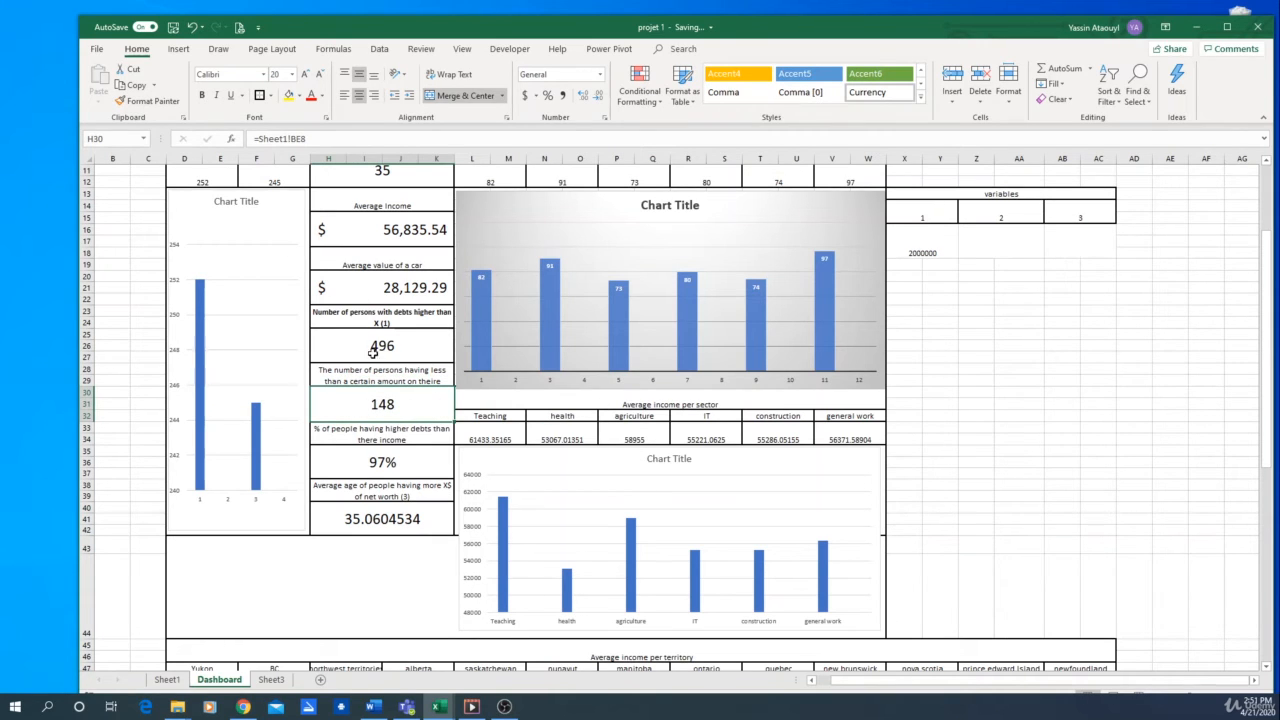
pyautogui.click(375, 381)
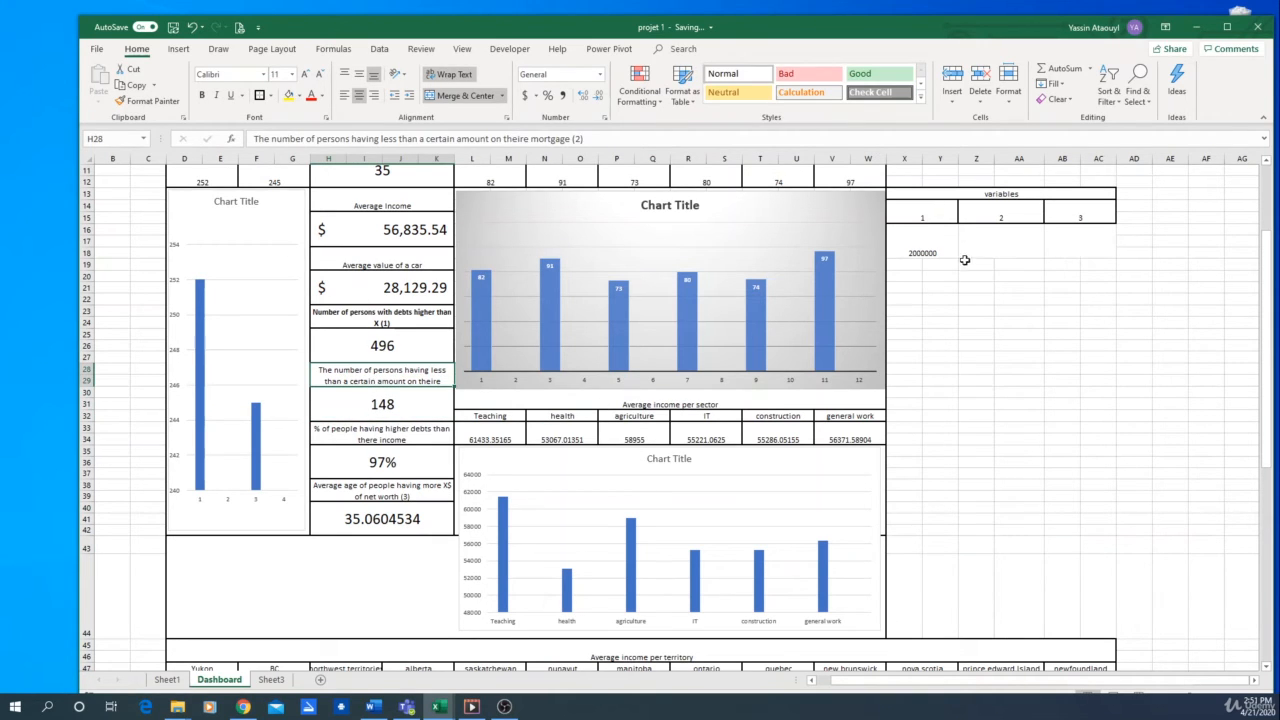
pyautogui.click(1002, 249)
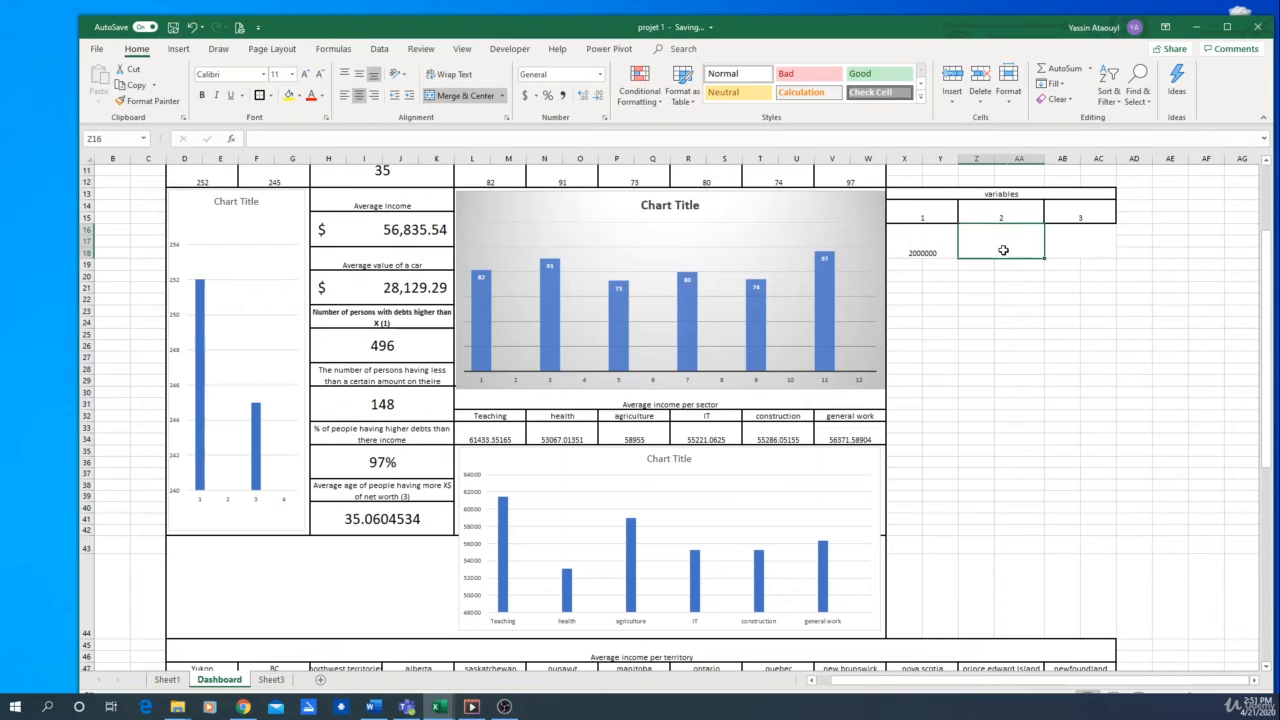
# Step: Examine the mortgage percentages in Sheet1 column BB and the threshold IF formulas beside them in column BC
pyautogui.click(168, 679)
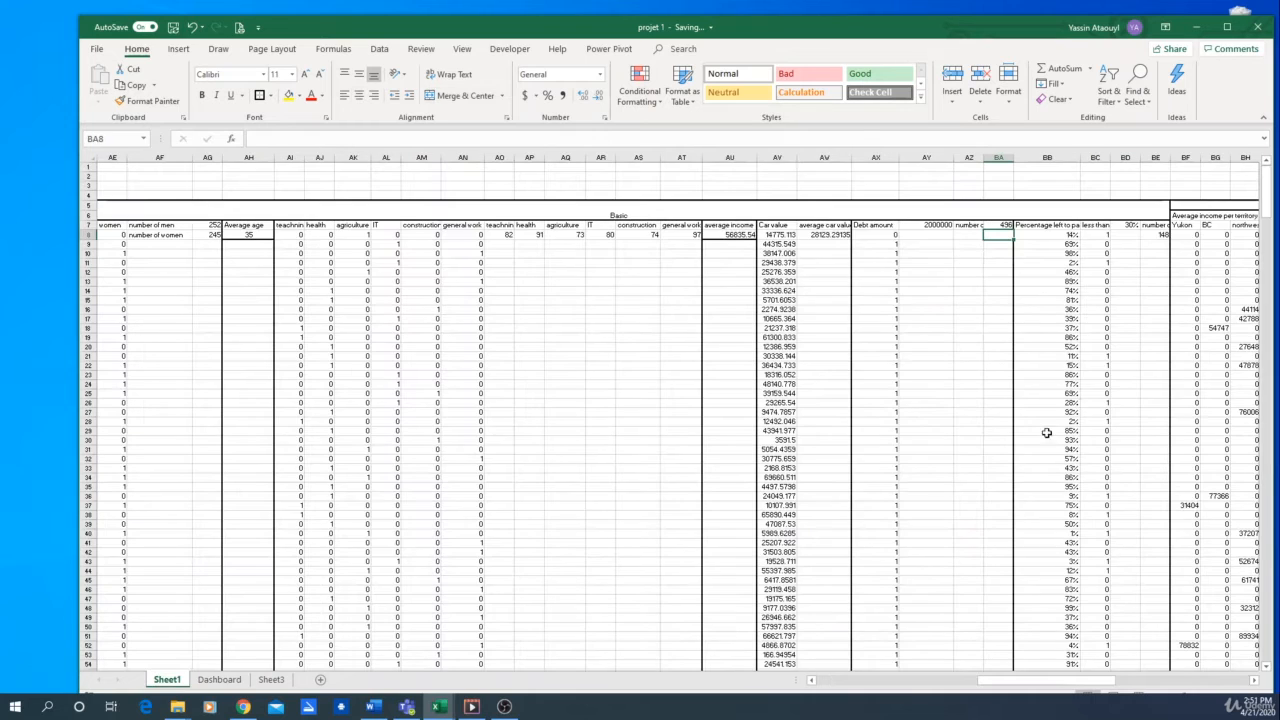
pyautogui.click(1130, 227)
pyautogui.click(1102, 236)
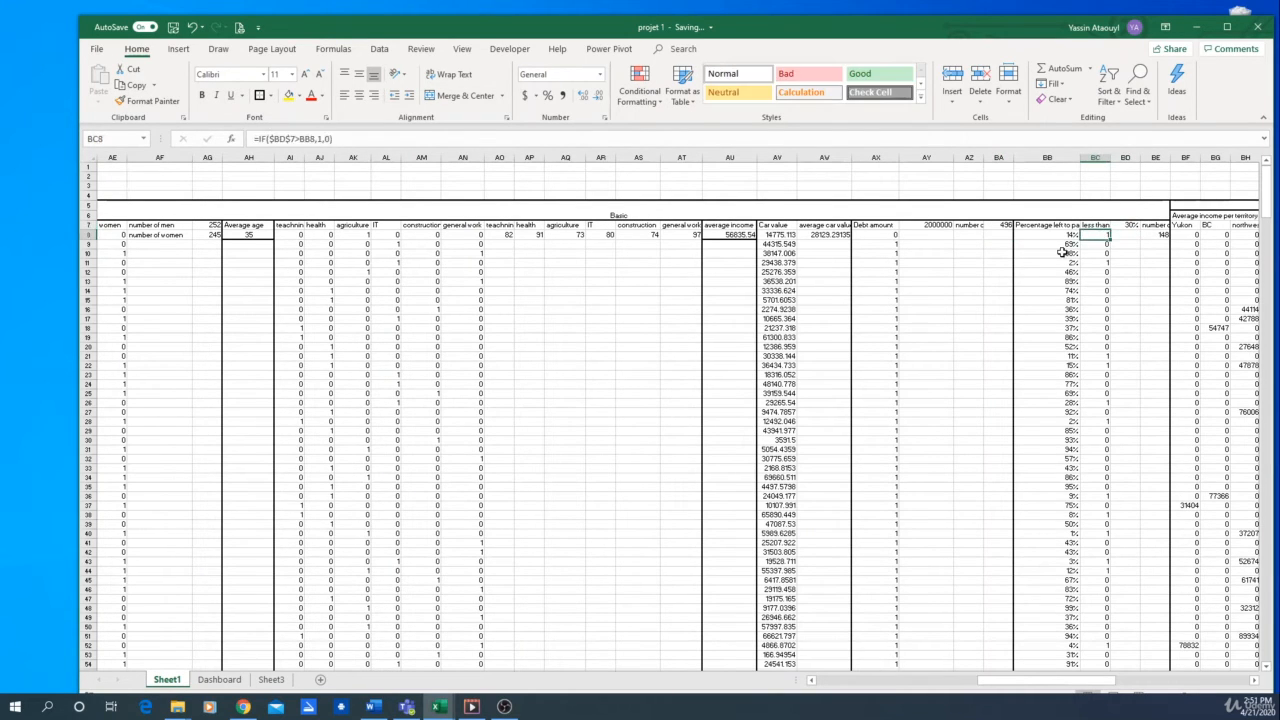
pyautogui.click(1066, 253)
pyautogui.click(1068, 326)
pyautogui.click(1120, 329)
pyautogui.click(1098, 329)
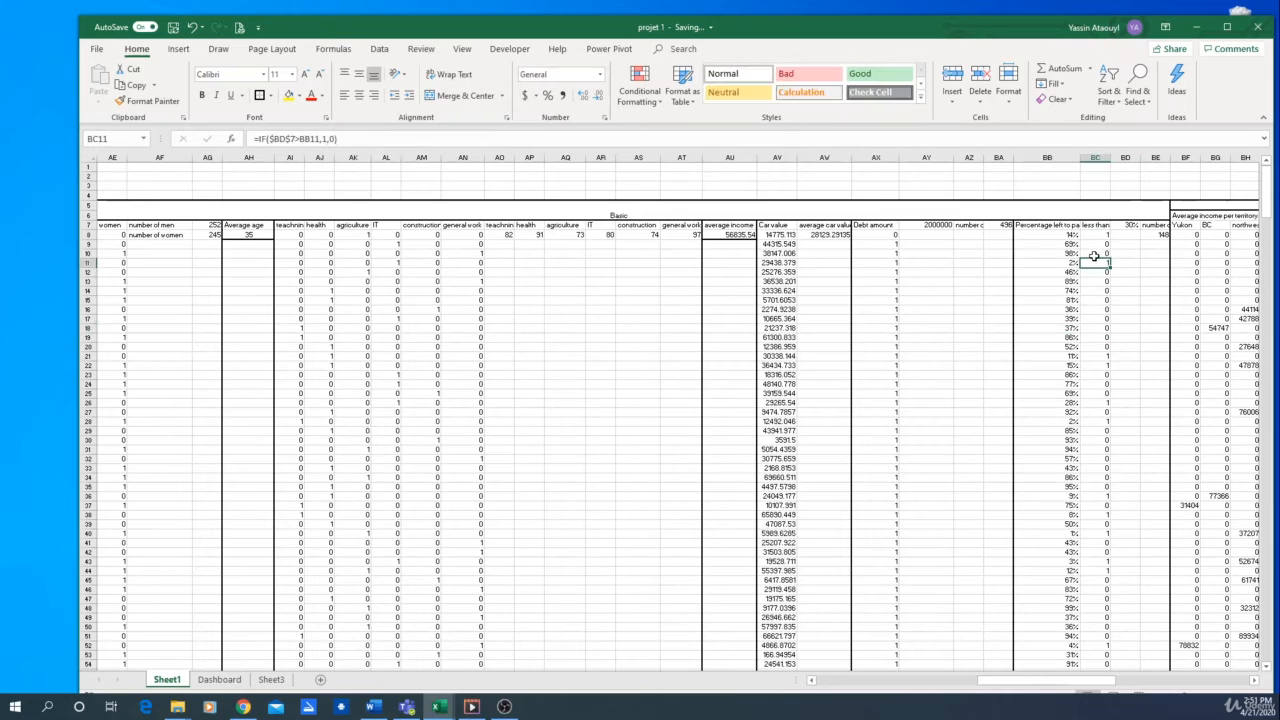
# Step: Link the mortgage percentage threshold in Sheet1 cell BD7 to variable 2's value cell Z16 on the Dashboard
pyautogui.click(1128, 225)
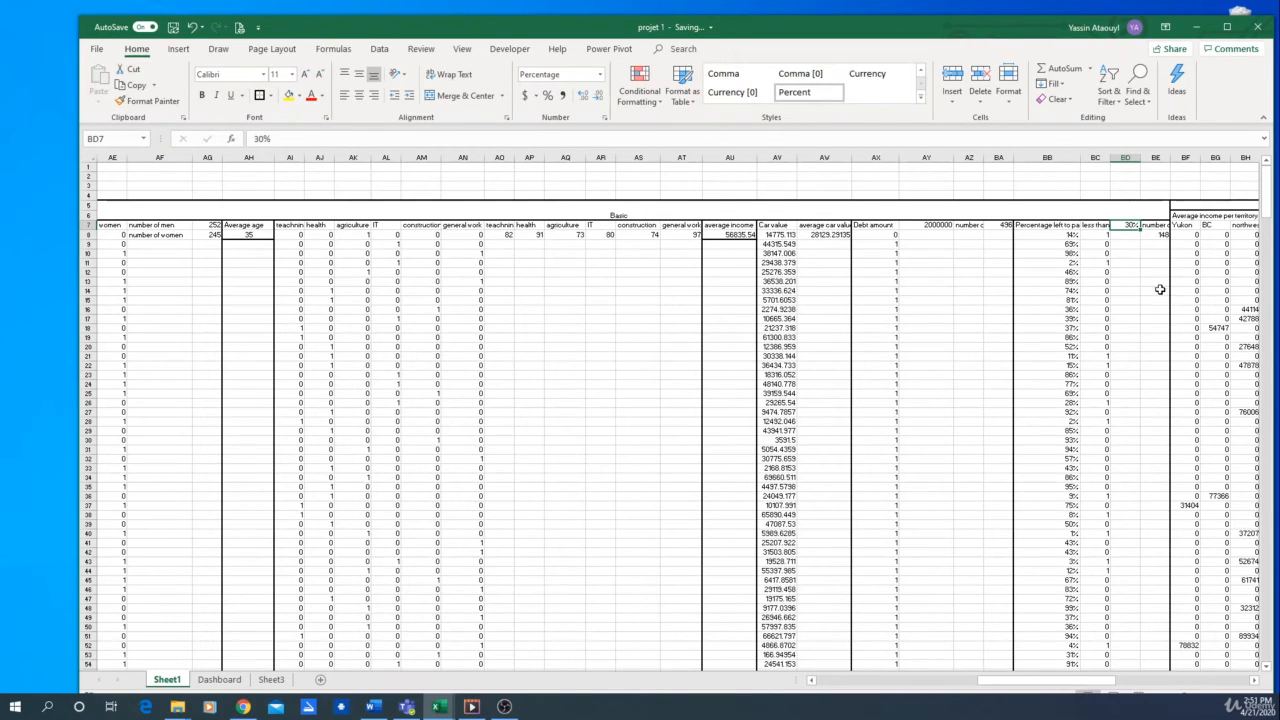
pyautogui.write('=')
pyautogui.click(222, 681)
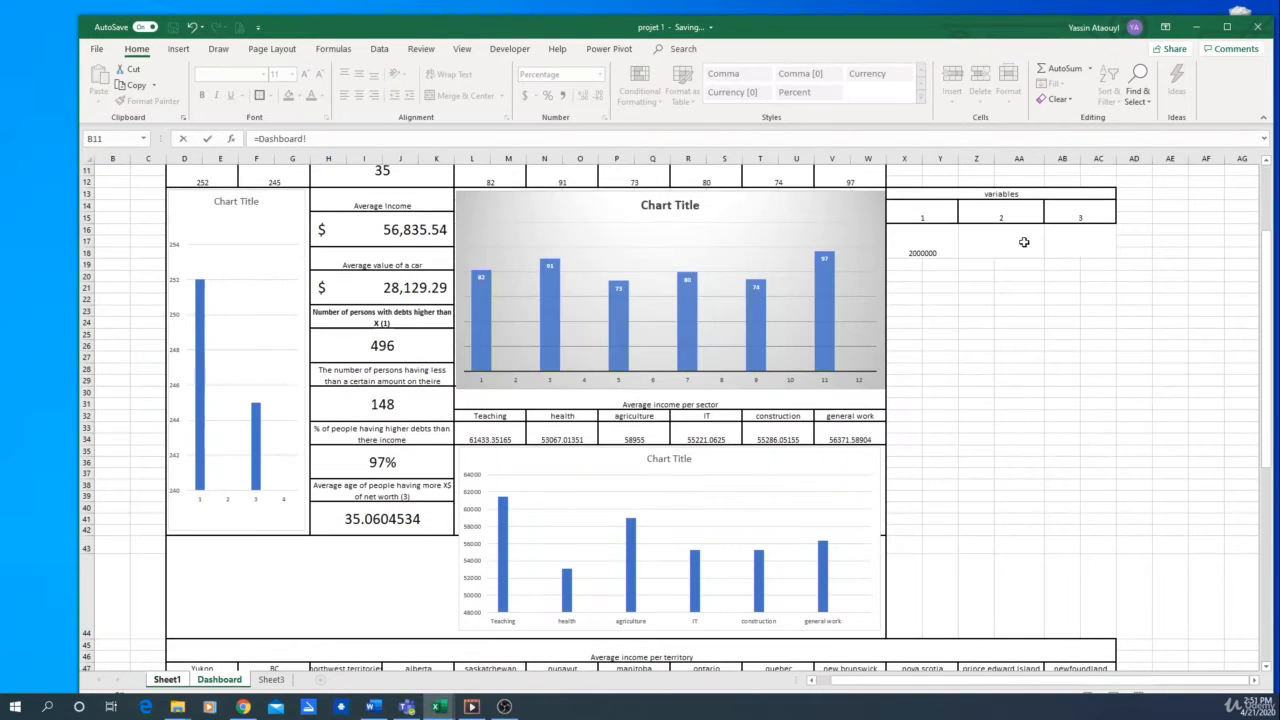
pyautogui.click(1005, 242)
pyautogui.press('Return')
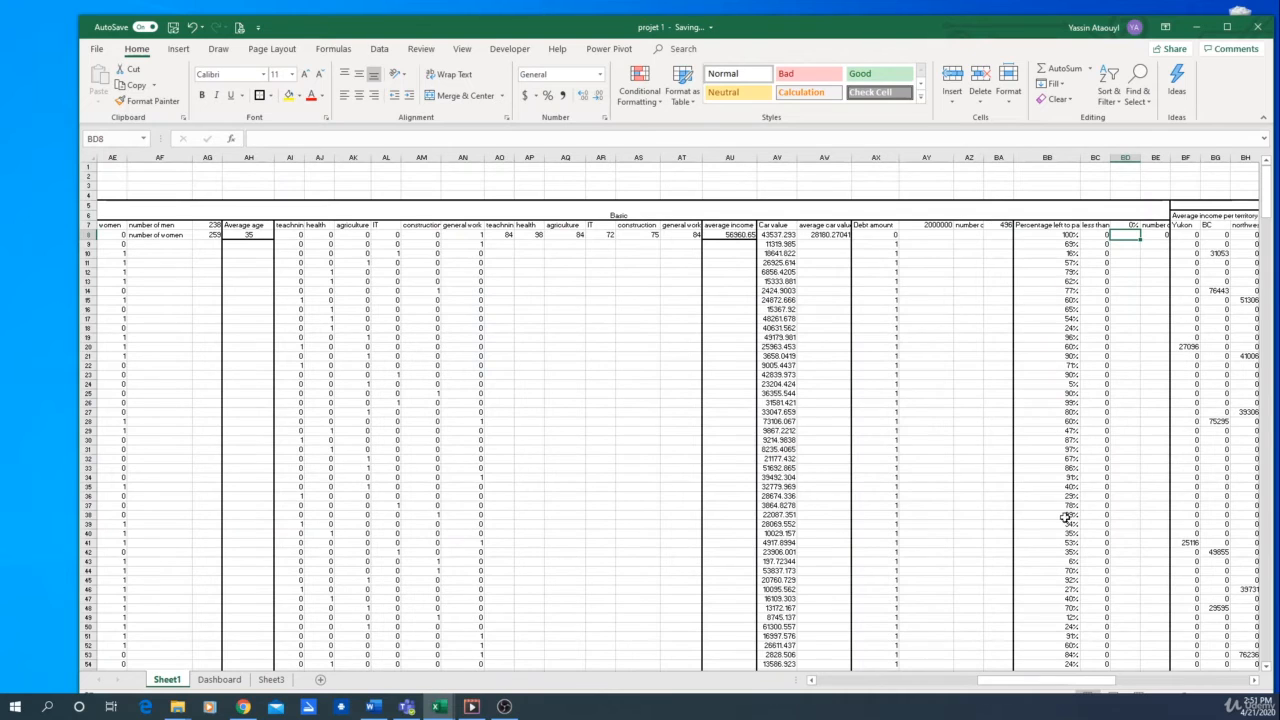
# Step: Enter 20 as the value of variable 2 in Dashboard cell Z16
pyautogui.click(223, 682)
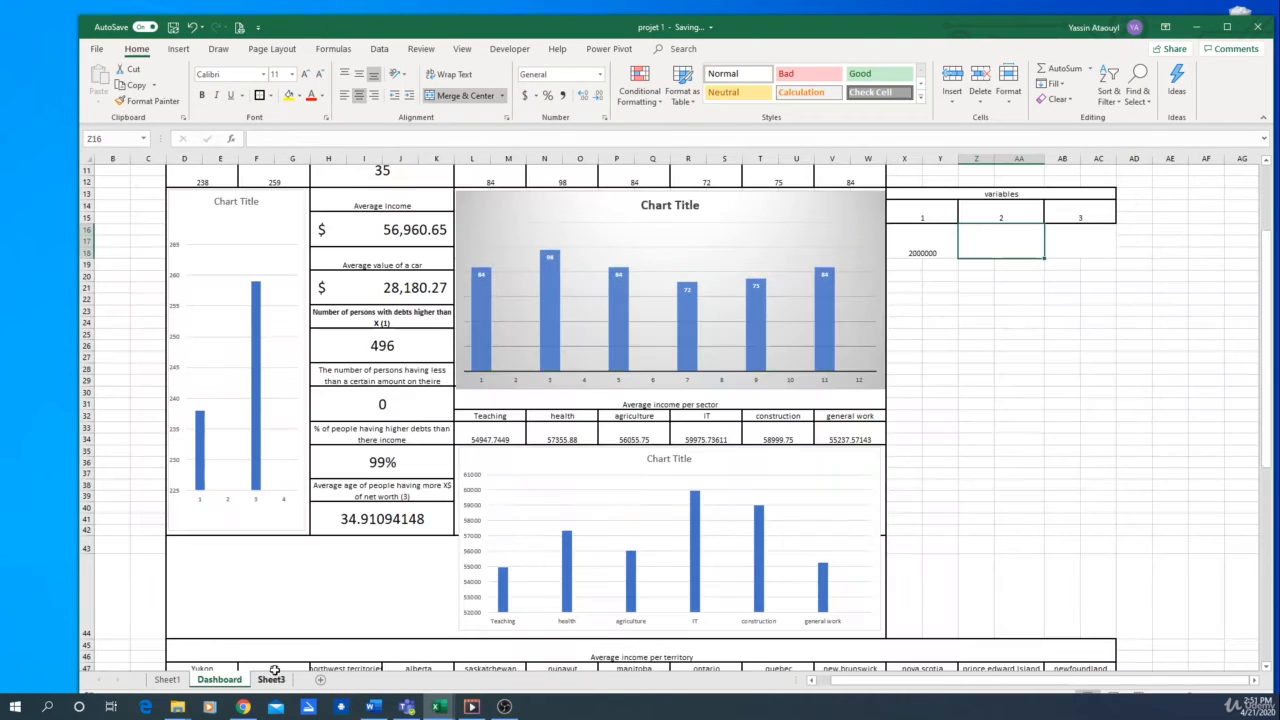
pyautogui.click(1016, 243)
pyautogui.write('2')
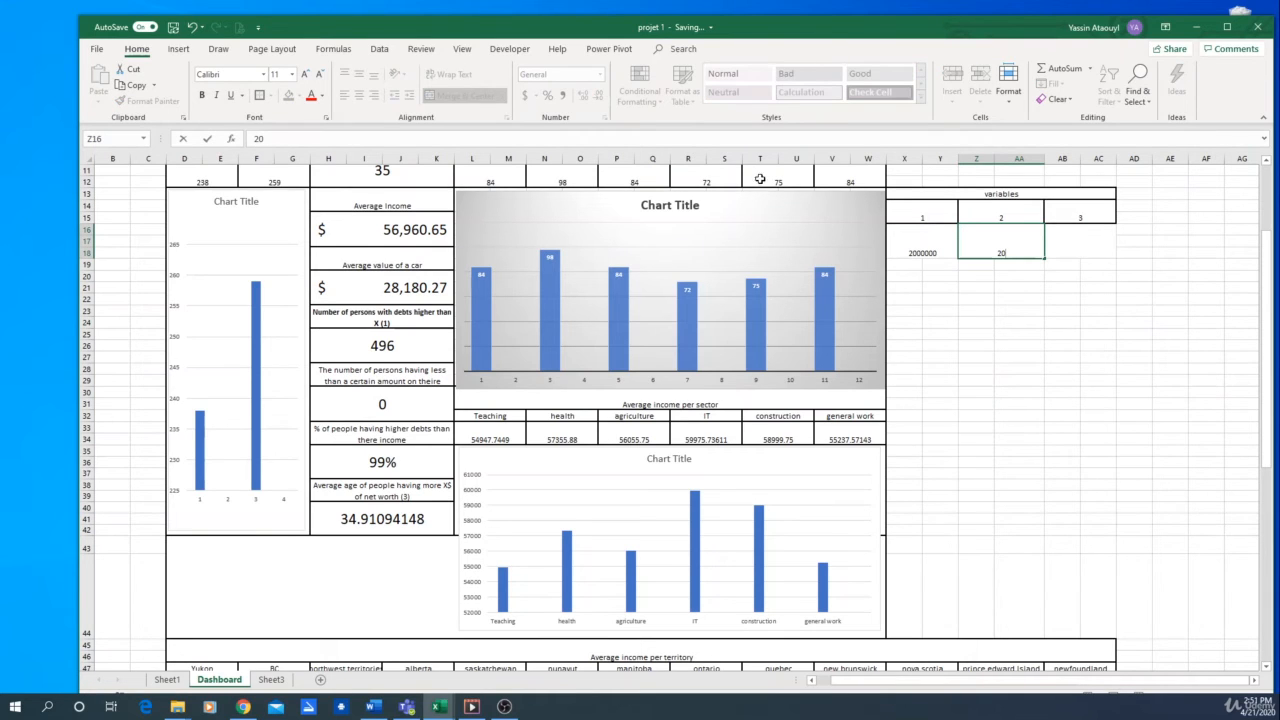
pyautogui.write('0')
pyautogui.press('Return')
# Step: Format variable 2's value cell as a percentage and set it to 20%
pyautogui.click(1020, 244)
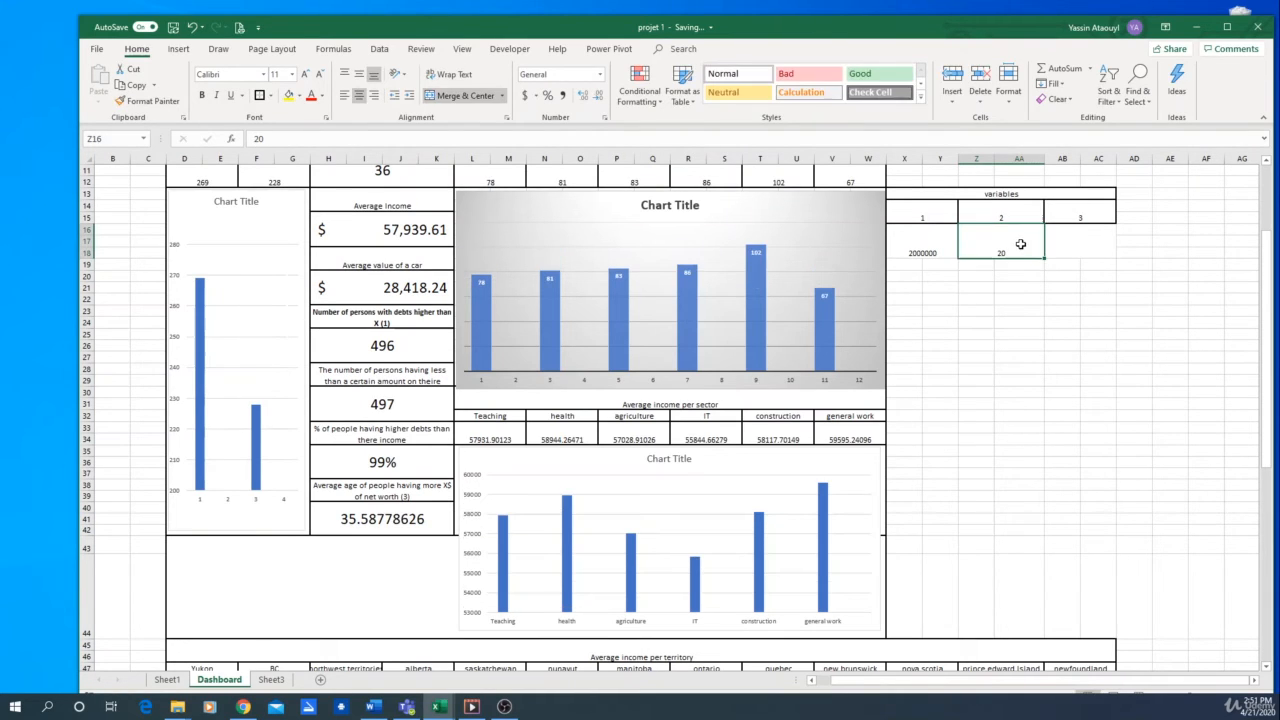
pyautogui.click(547, 95)
pyautogui.press('Return')
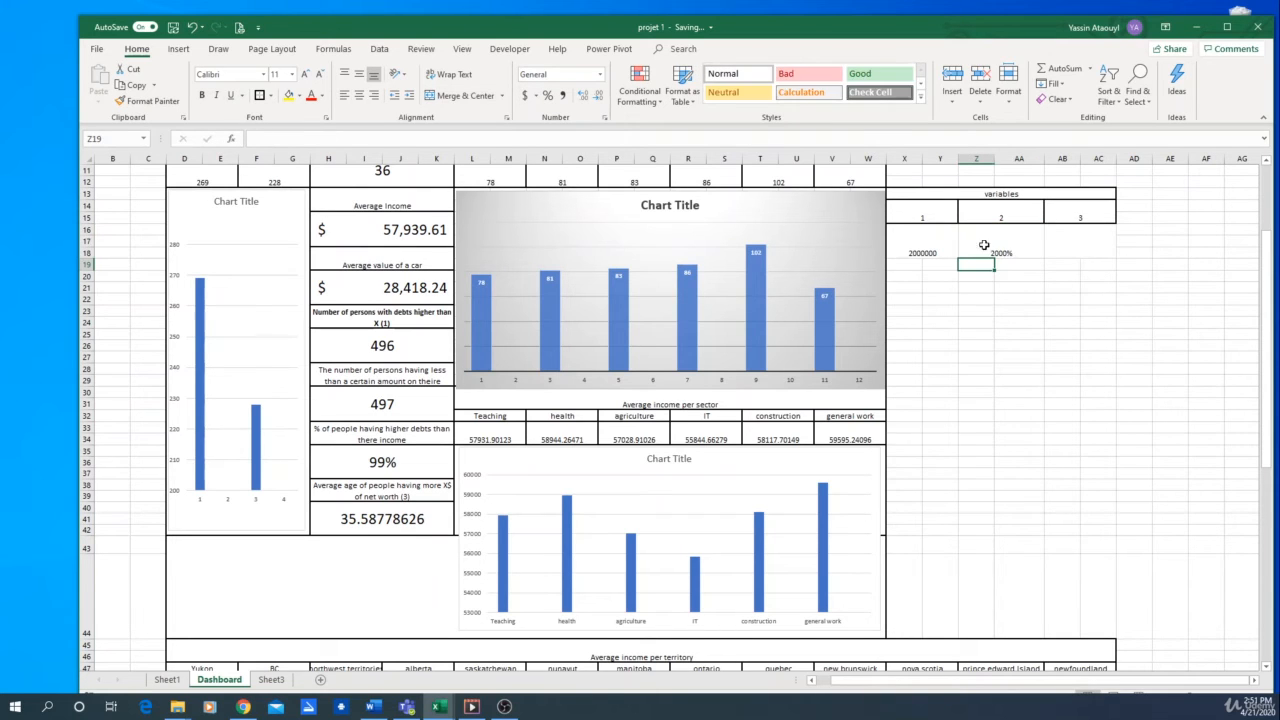
pyautogui.click(1000, 235)
pyautogui.write('20')
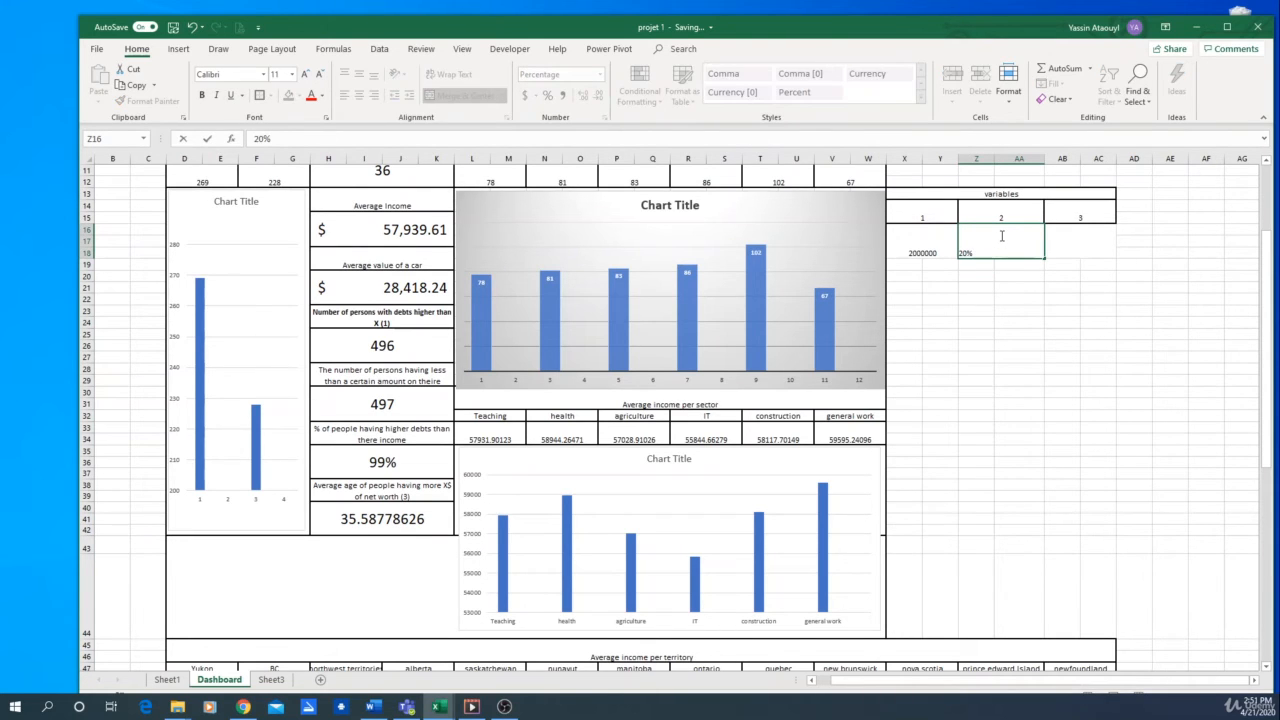
pyautogui.press('Return')
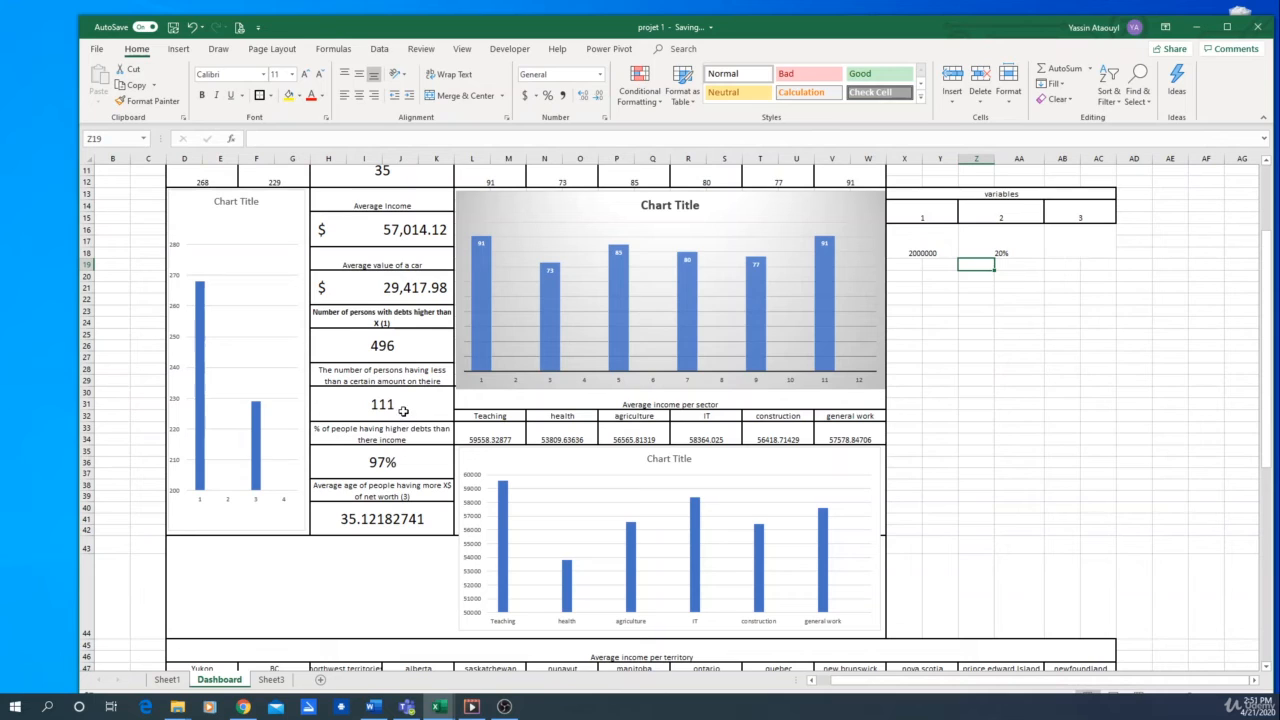
# Step: Reference the net worth amount in Sheet1 cell CC8 from variable 3's value cell AB16 on the Dashboard
pyautogui.click(1074, 236)
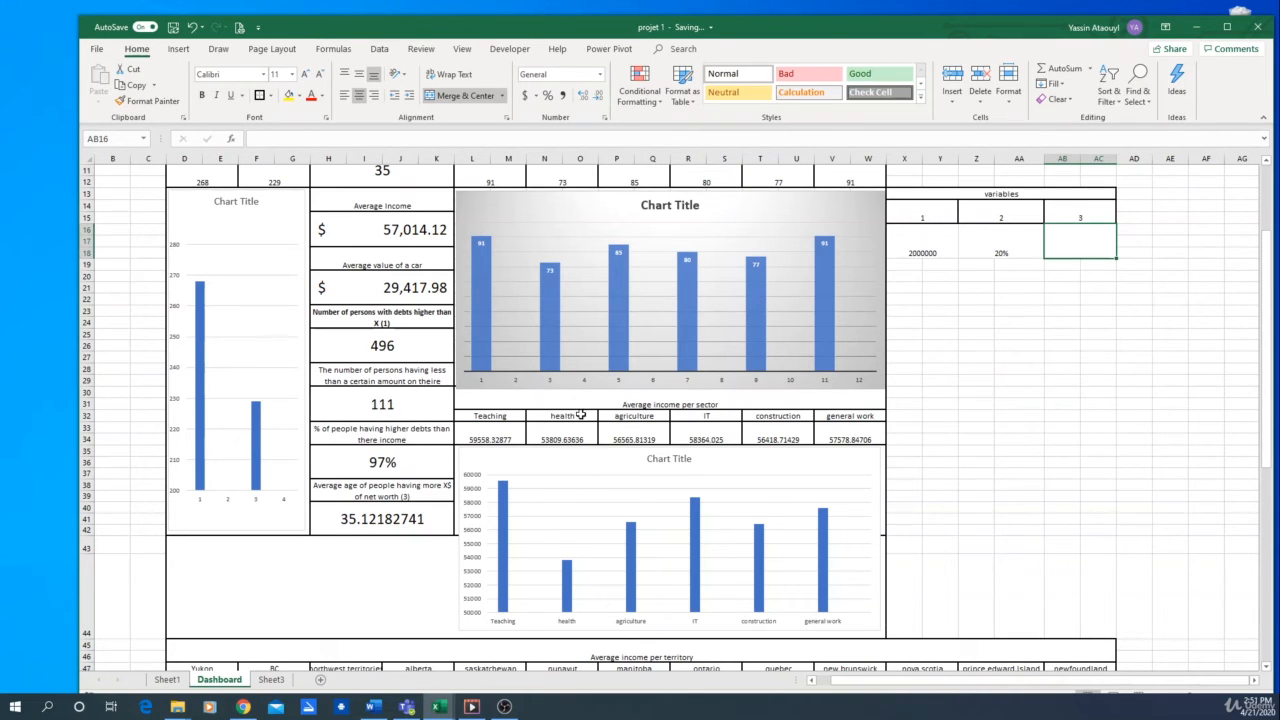
pyautogui.write('=')
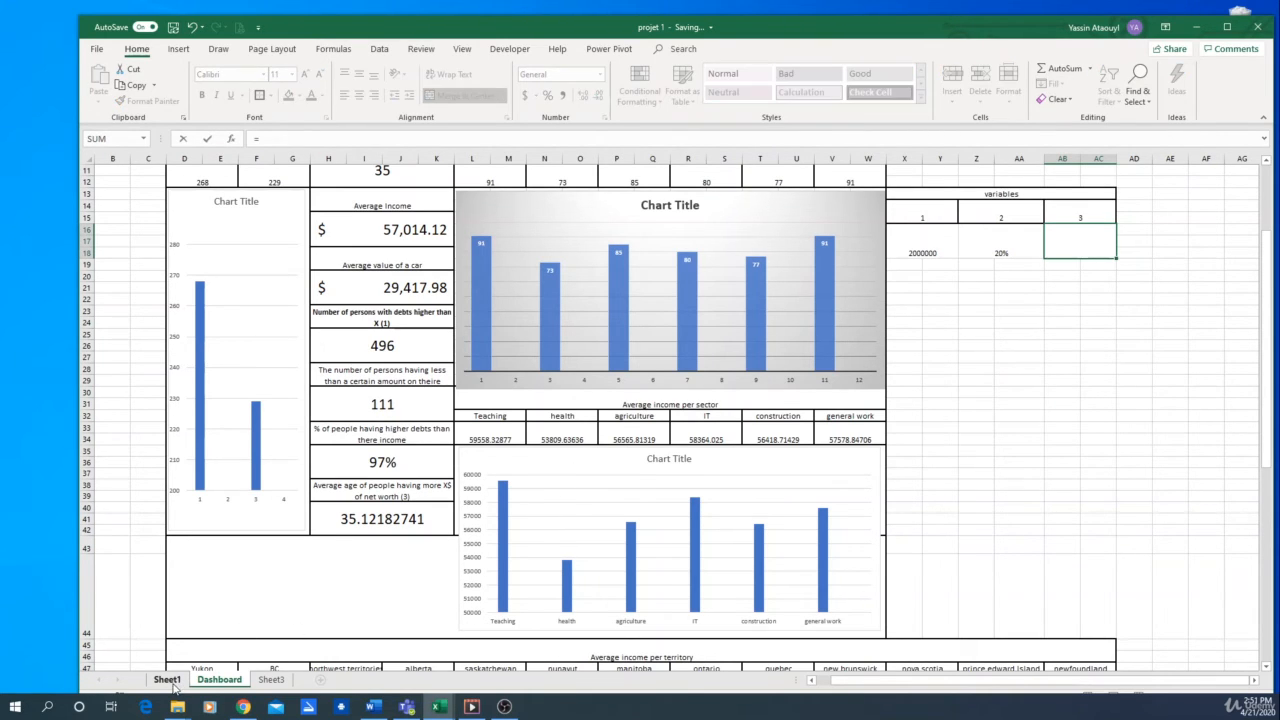
pyautogui.click(167, 680)
pyautogui.moveTo(1016, 690); pyautogui.dragTo(1203, 687)
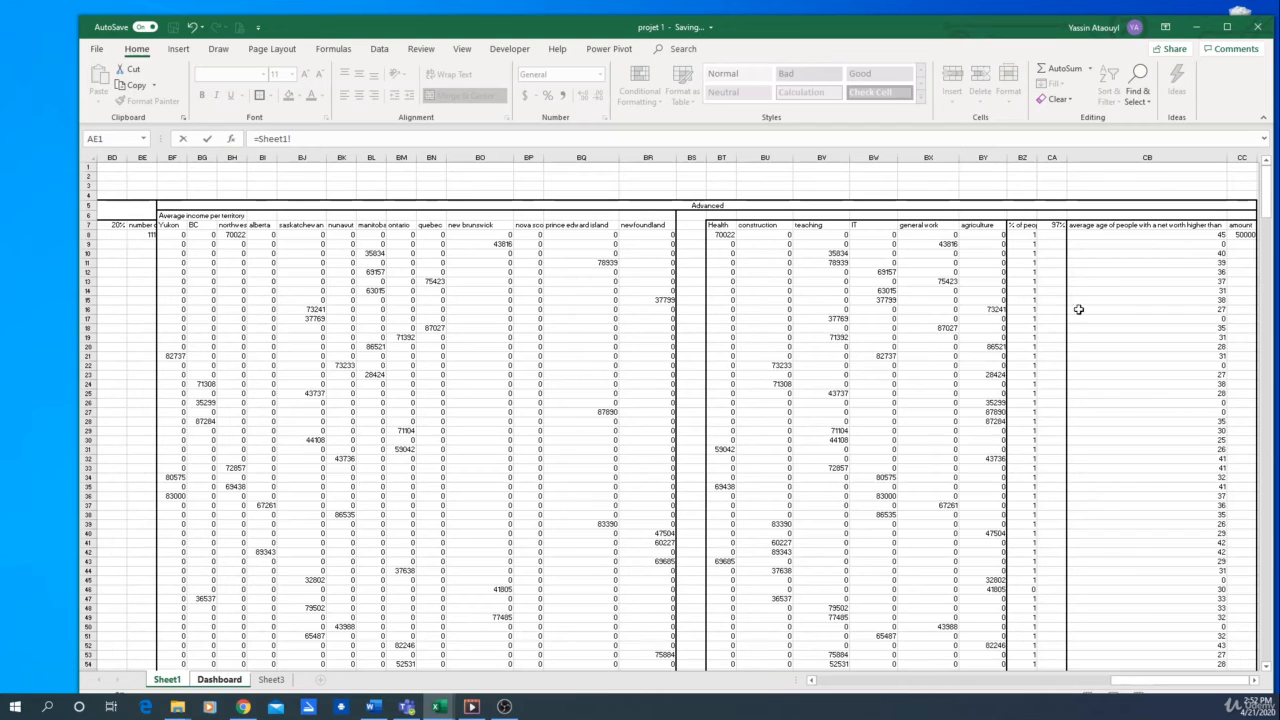
pyautogui.click(1253, 235)
pyautogui.press('Return')
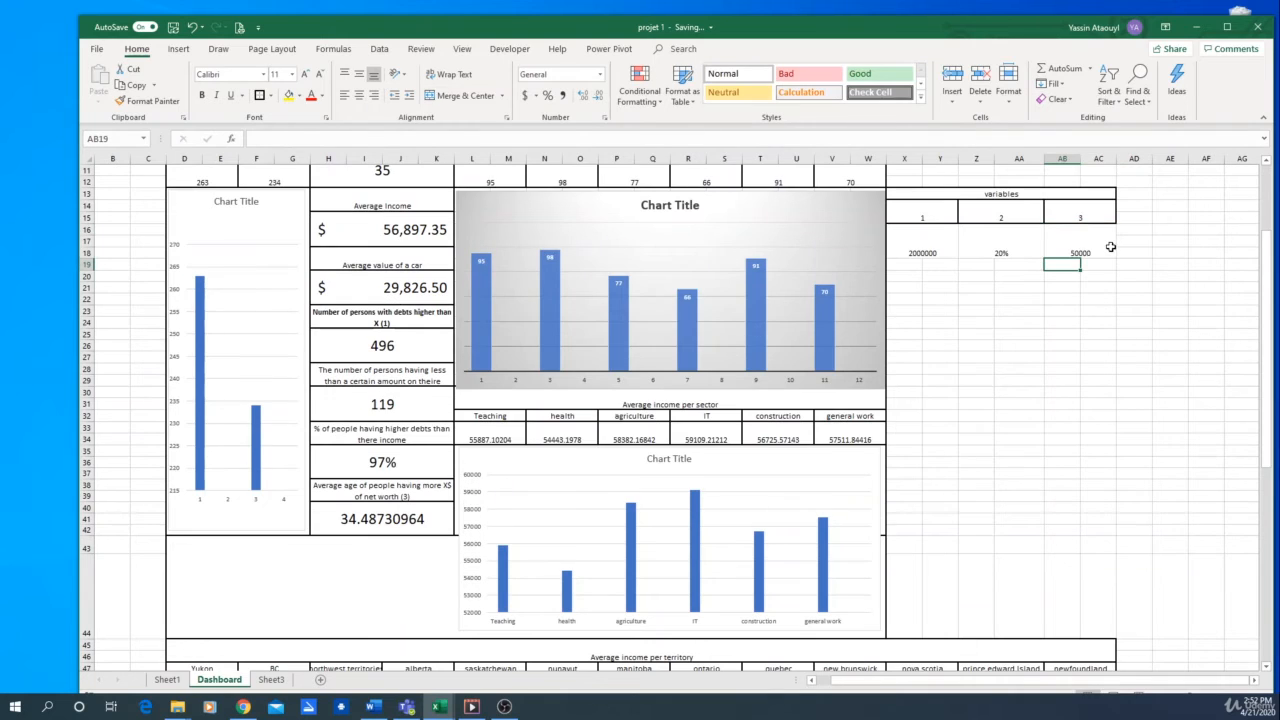
# Step: Replace the formula in variable 3's value cell AB16 with the fixed value 100000
pyautogui.doubleClick(1111, 247)
pyautogui.press('BackSpace')
pyautogui.press('BackSpace')
pyautogui.press('BackSpace')
pyautogui.press('BackSpace')
pyautogui.press('BackSpace')
pyautogui.press('BackSpace')
pyautogui.press('BackSpace')
pyautogui.press('BackSpace')
pyautogui.press('BackSpace')
pyautogui.press('BackSpace')
pyautogui.press('BackSpace')
pyautogui.write('100')
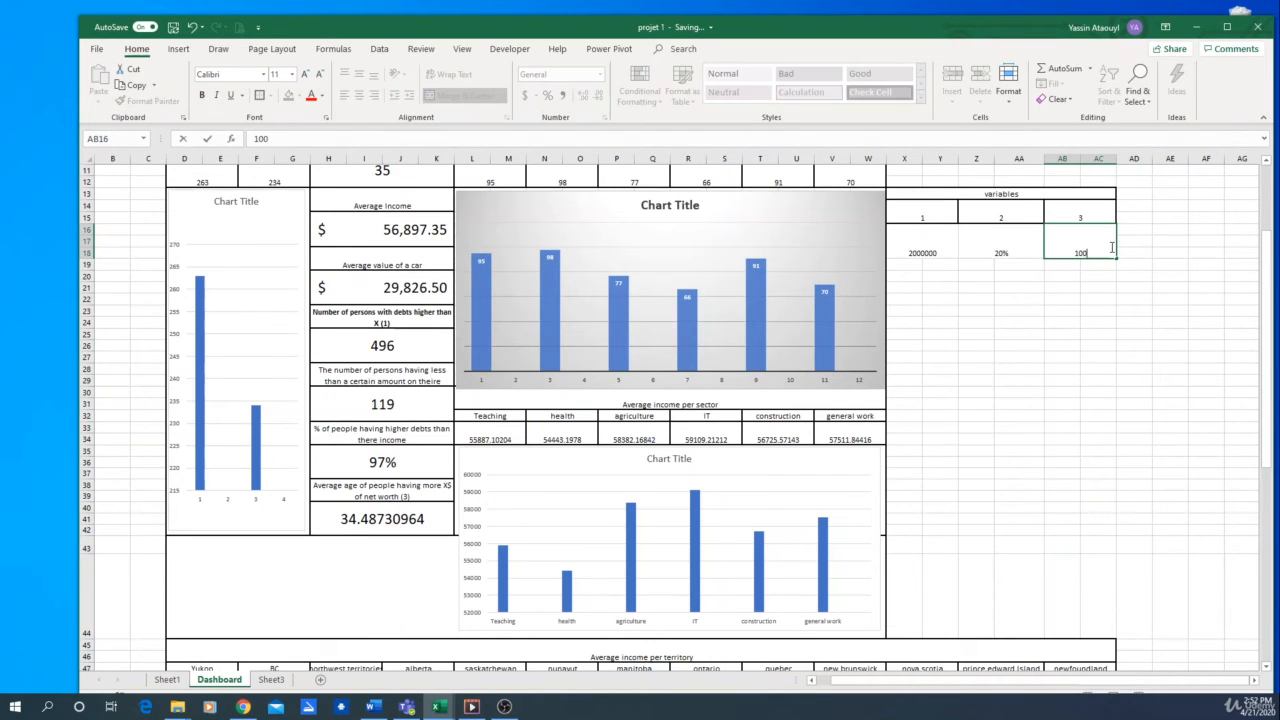
pyautogui.write('000')
pyautogui.press('Return')
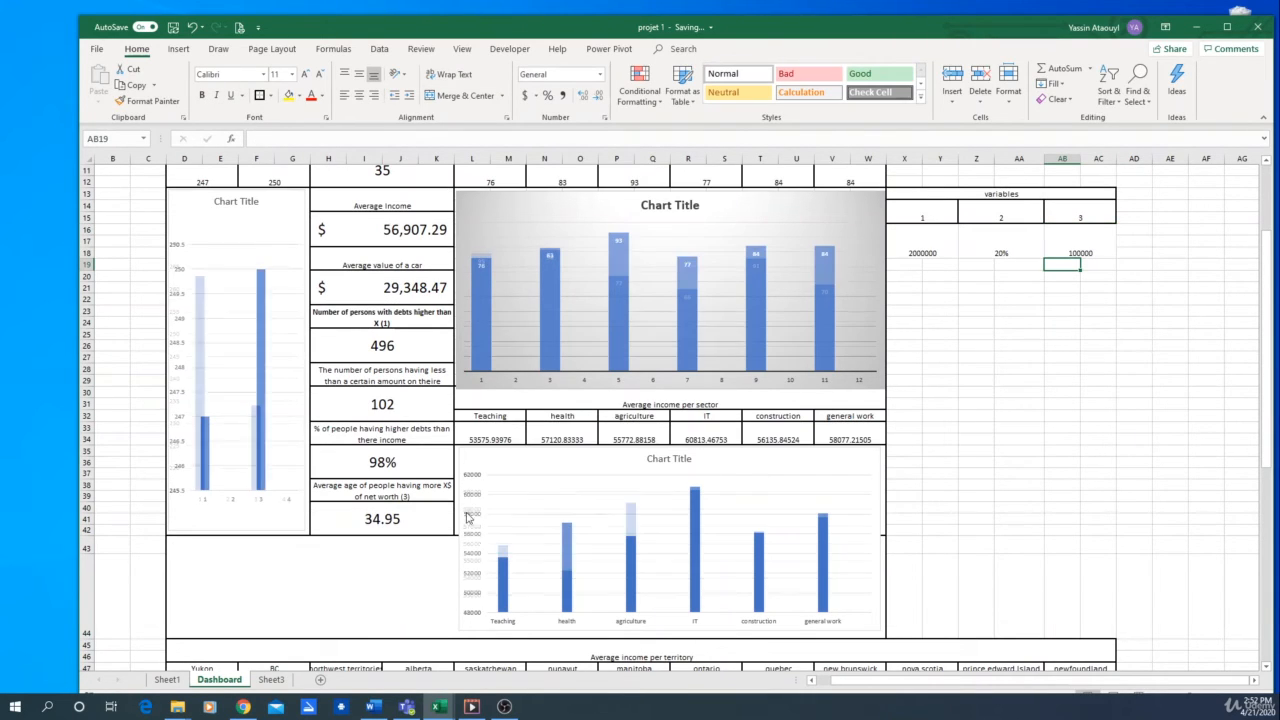
# Step: Link the net worth amount in Sheet1 cell CC8 to variable 3's value cell AB16 on the Dashboard, and return to that value cell
pyautogui.click(403, 523)
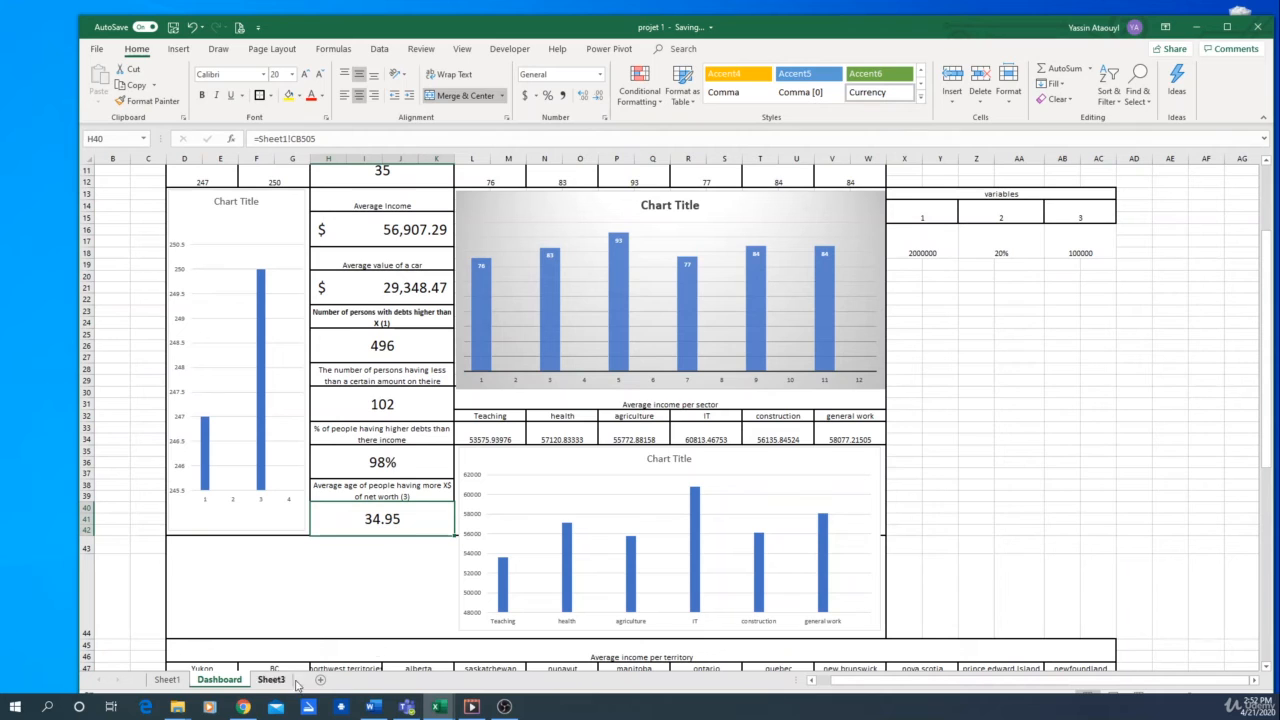
pyautogui.click(167, 680)
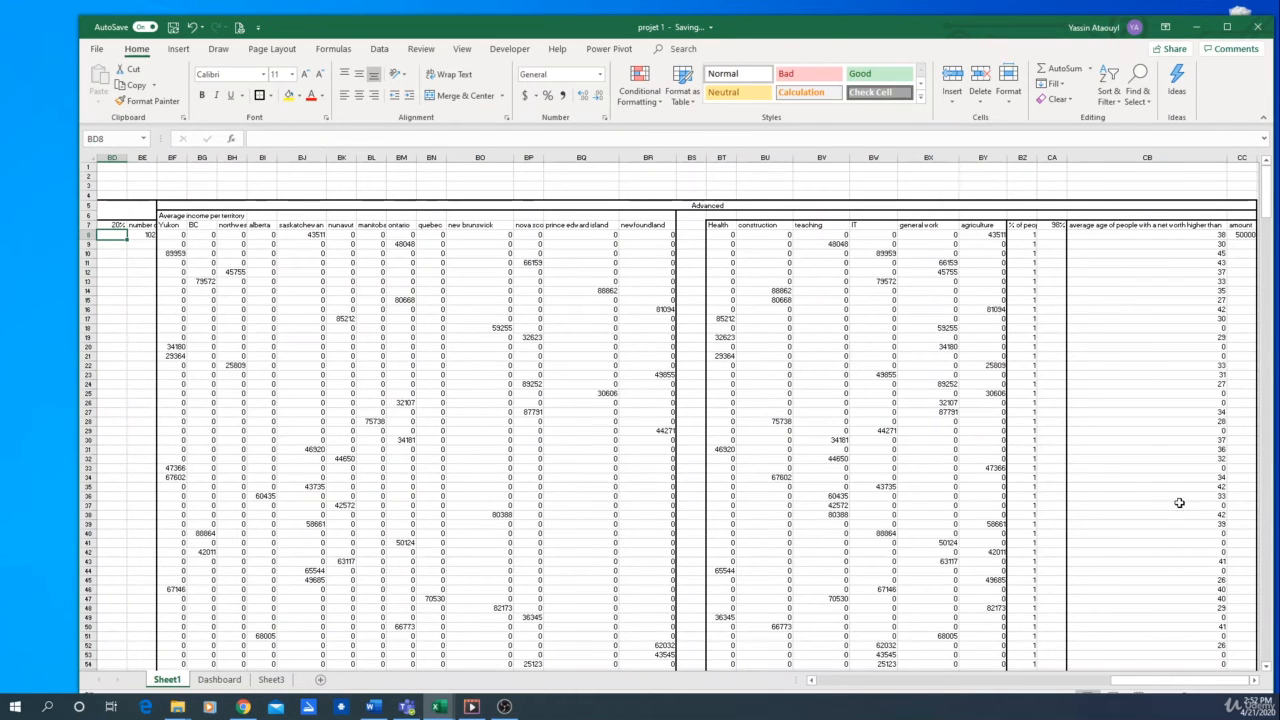
pyautogui.click(1242, 234)
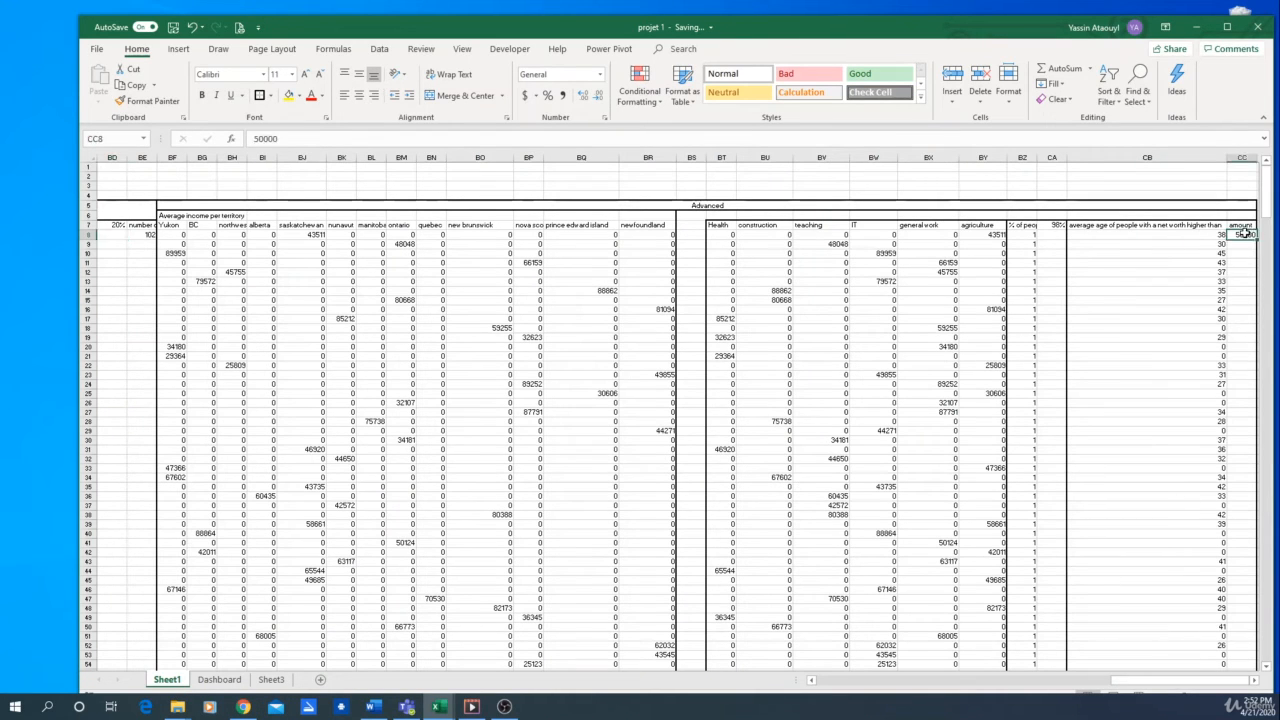
pyautogui.write('=')
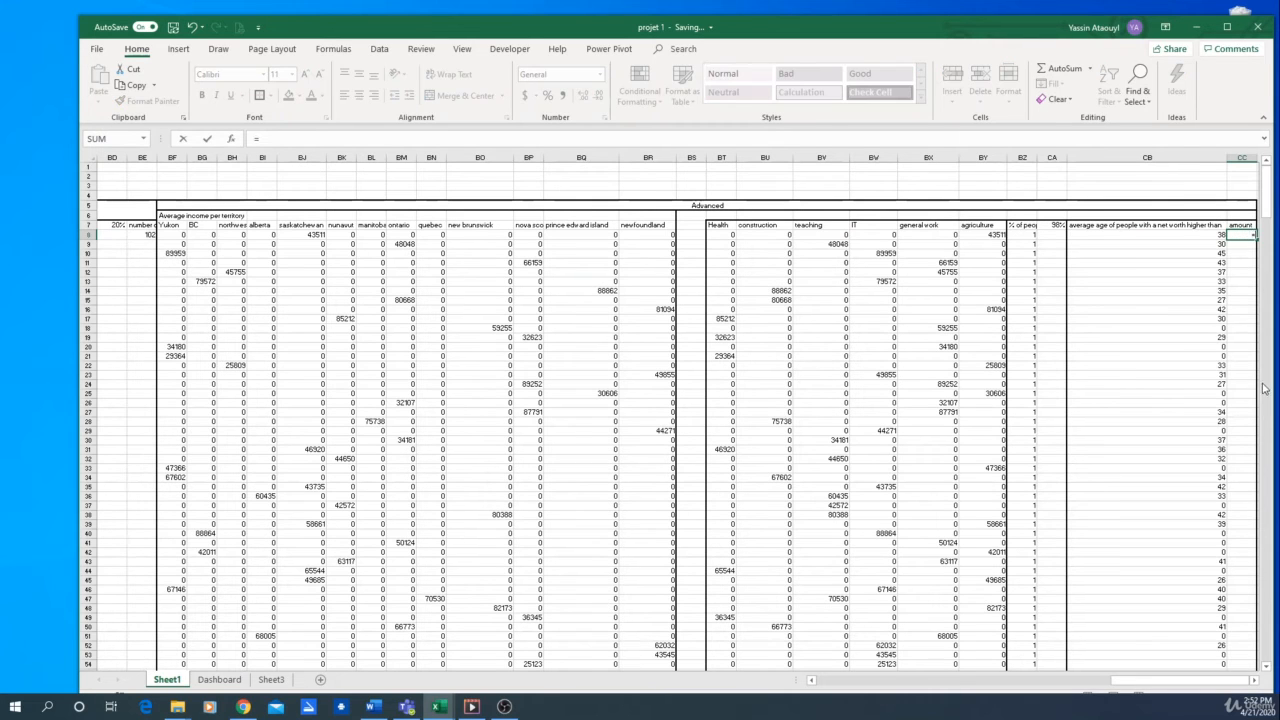
pyautogui.click(220, 680)
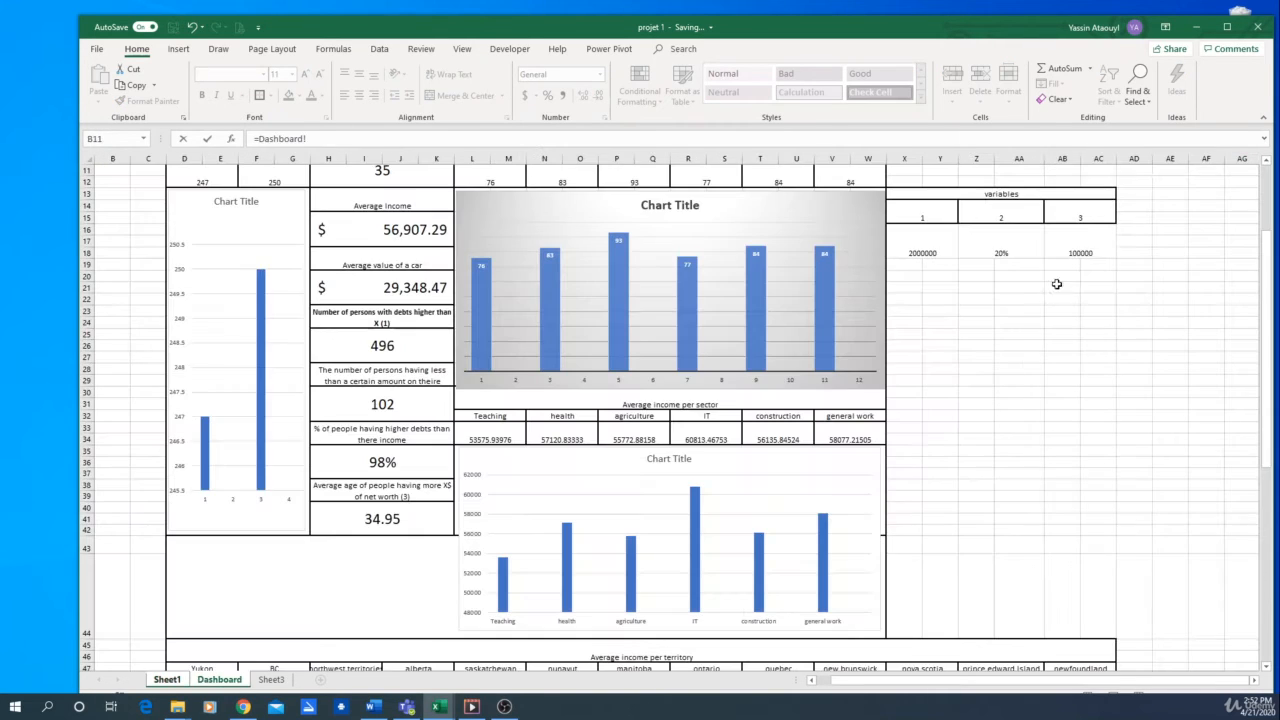
pyautogui.click(1080, 250)
pyautogui.press('Return')
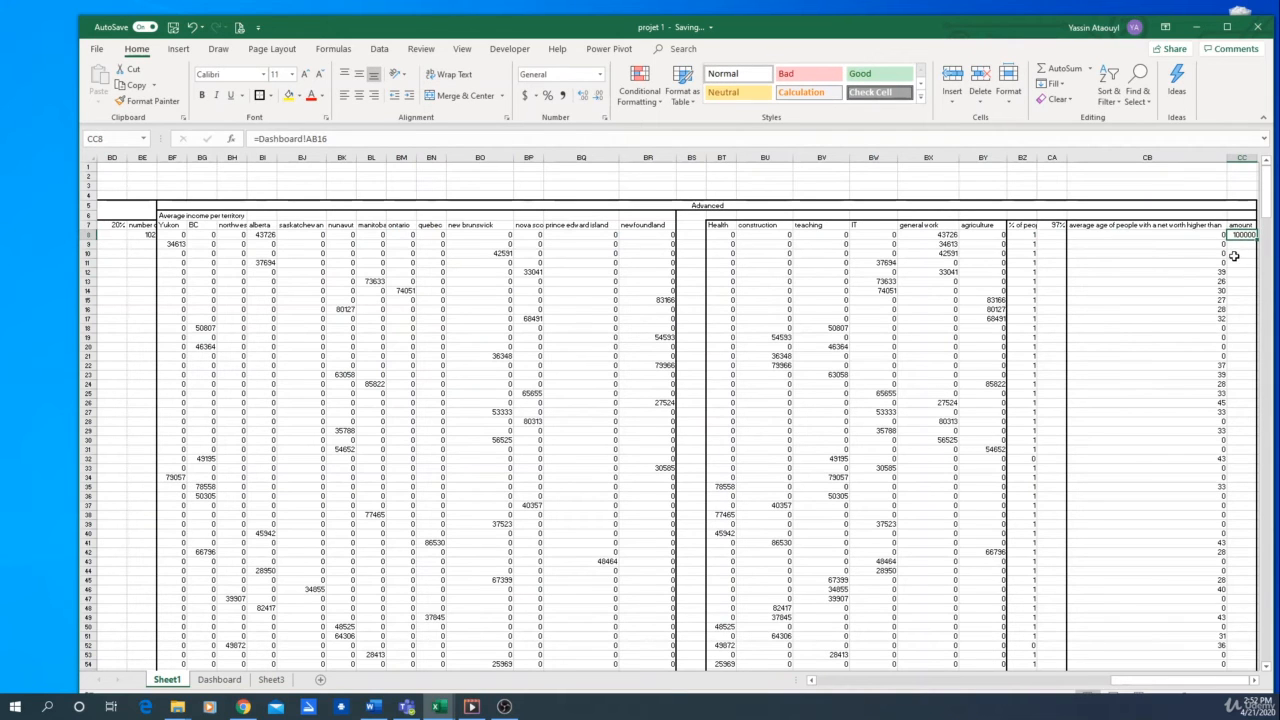
pyautogui.click(229, 669)
pyautogui.click(220, 680)
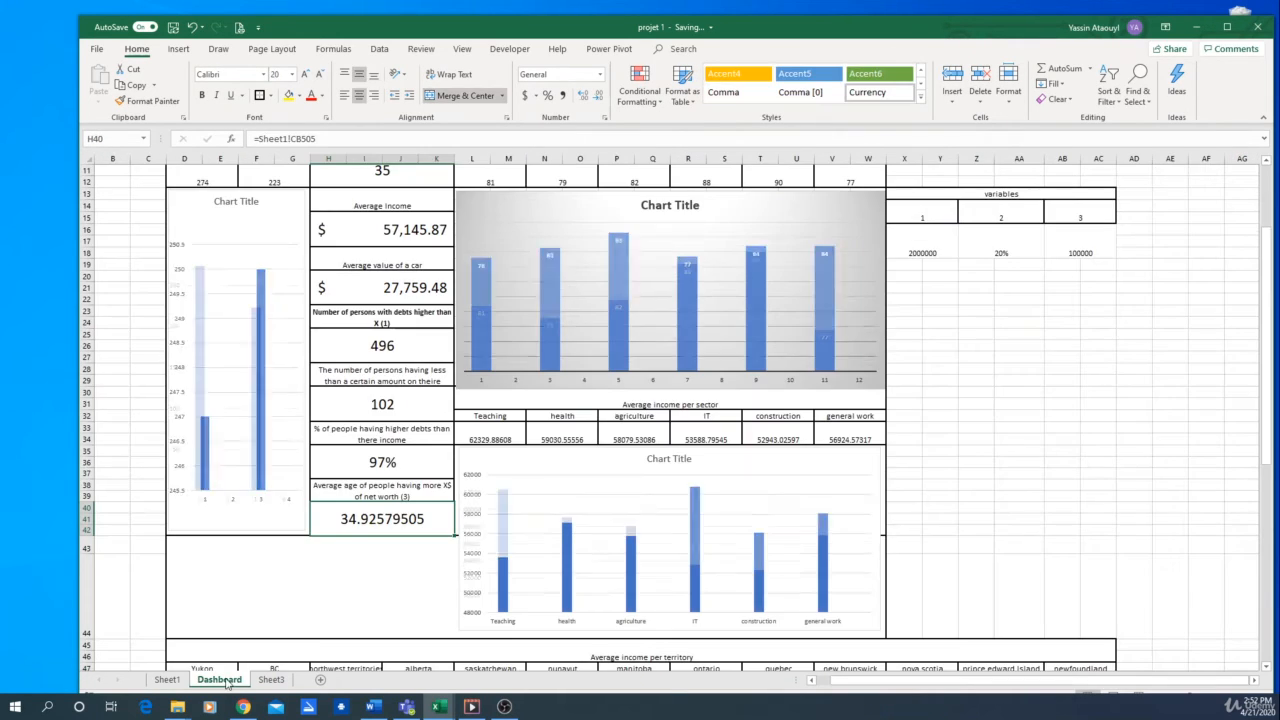
pyautogui.click(1088, 246)
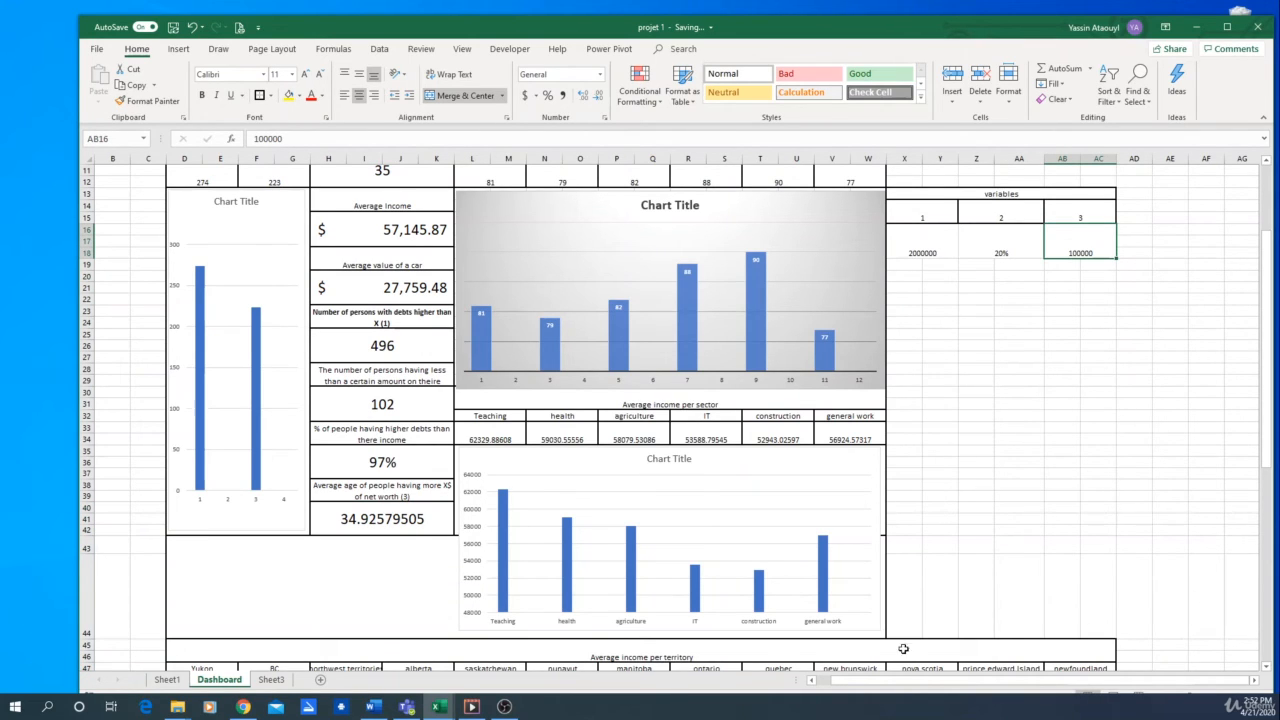
# Step: Merge the empty block X19:AC44 beneath the variables table into one cell
pyautogui.scroll(4, 1036, 578)
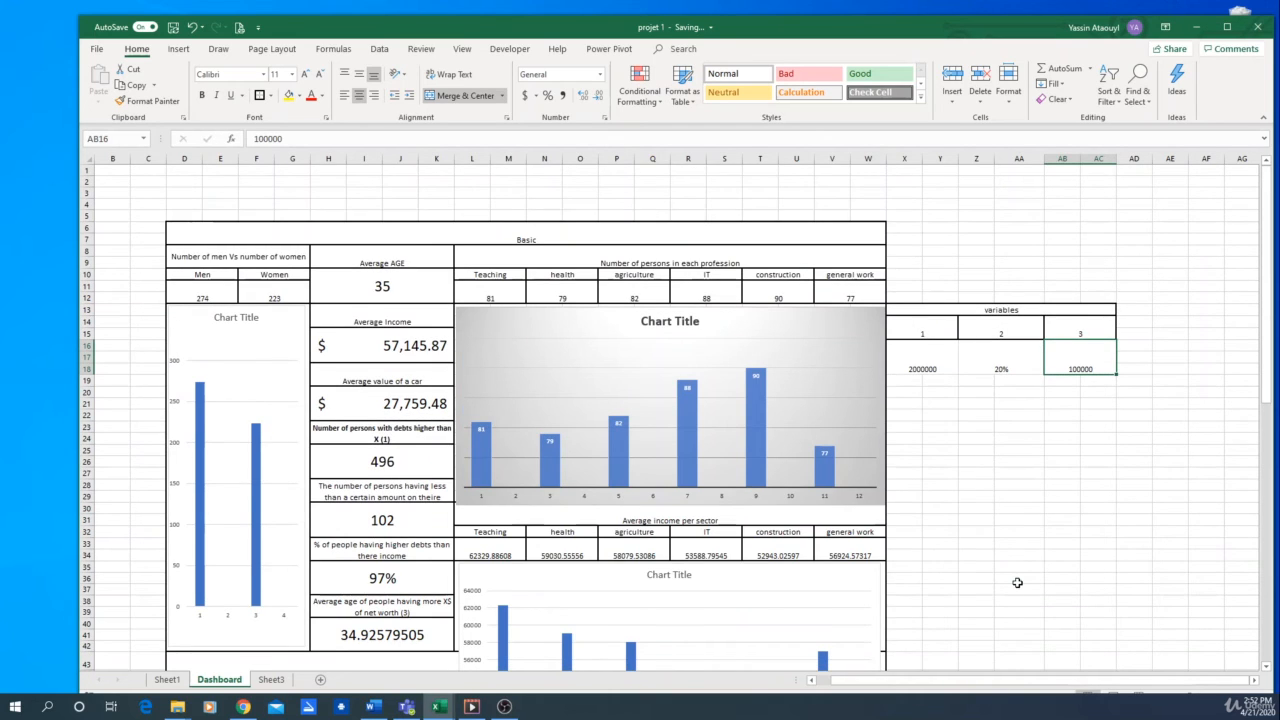
pyautogui.keyDown('ctrl'); pyautogui.scroll(-2, 1017, 582); pyautogui.keyUp('ctrl')
pyautogui.scroll(-2, 903, 543)
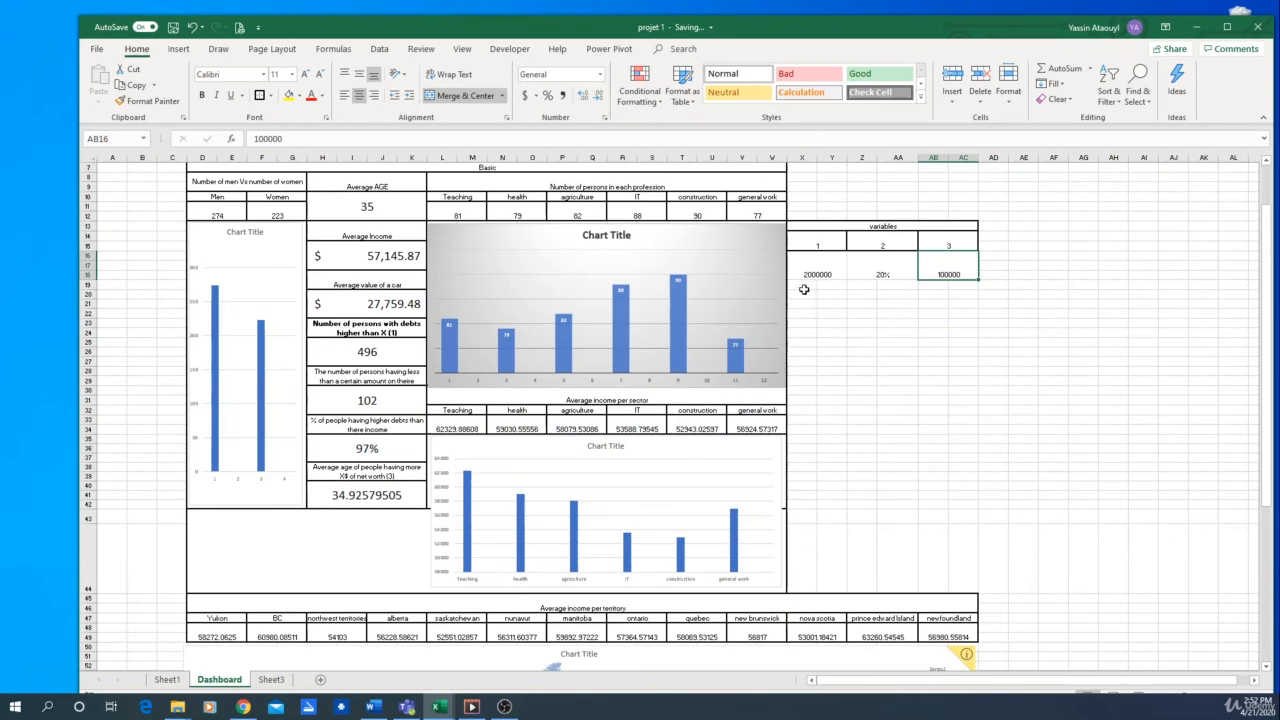
pyautogui.moveTo(803, 289)
pyautogui.mouseDown()
pyautogui.moveTo(963, 500)
pyautogui.moveTo(966, 560)
pyautogui.mouseUp()
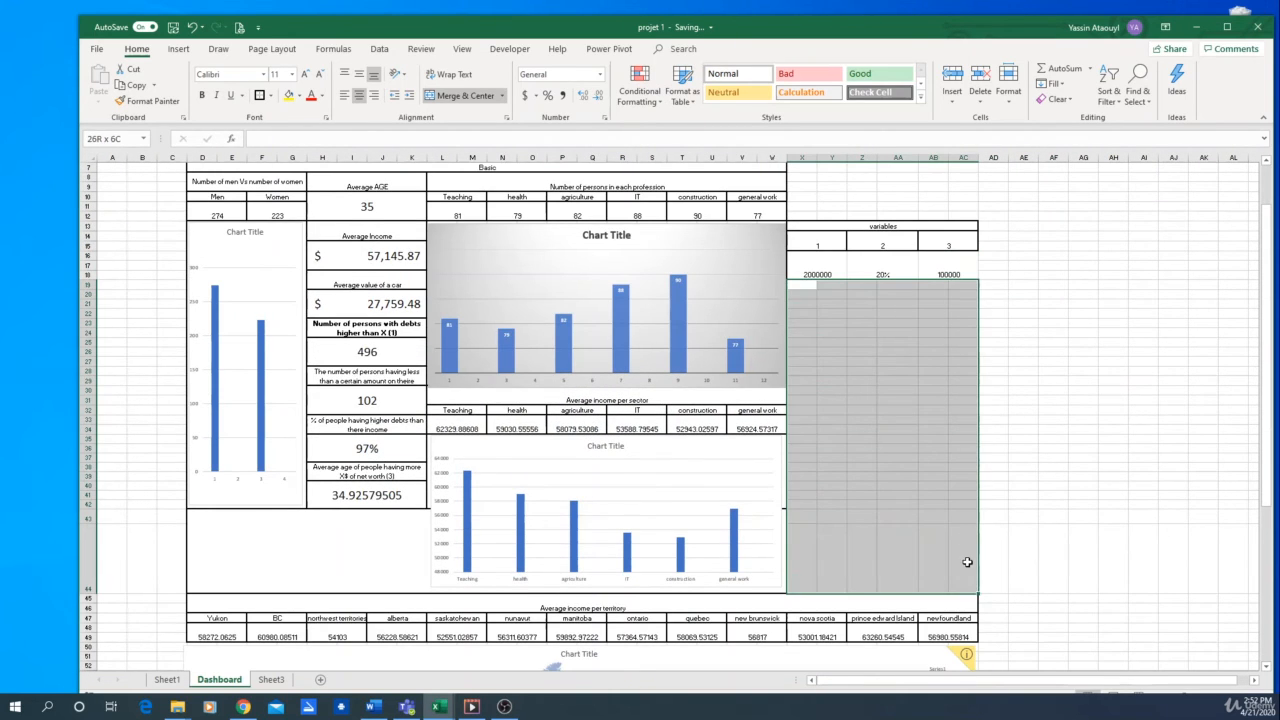
pyautogui.click(441, 103)
pyautogui.click(1113, 457)
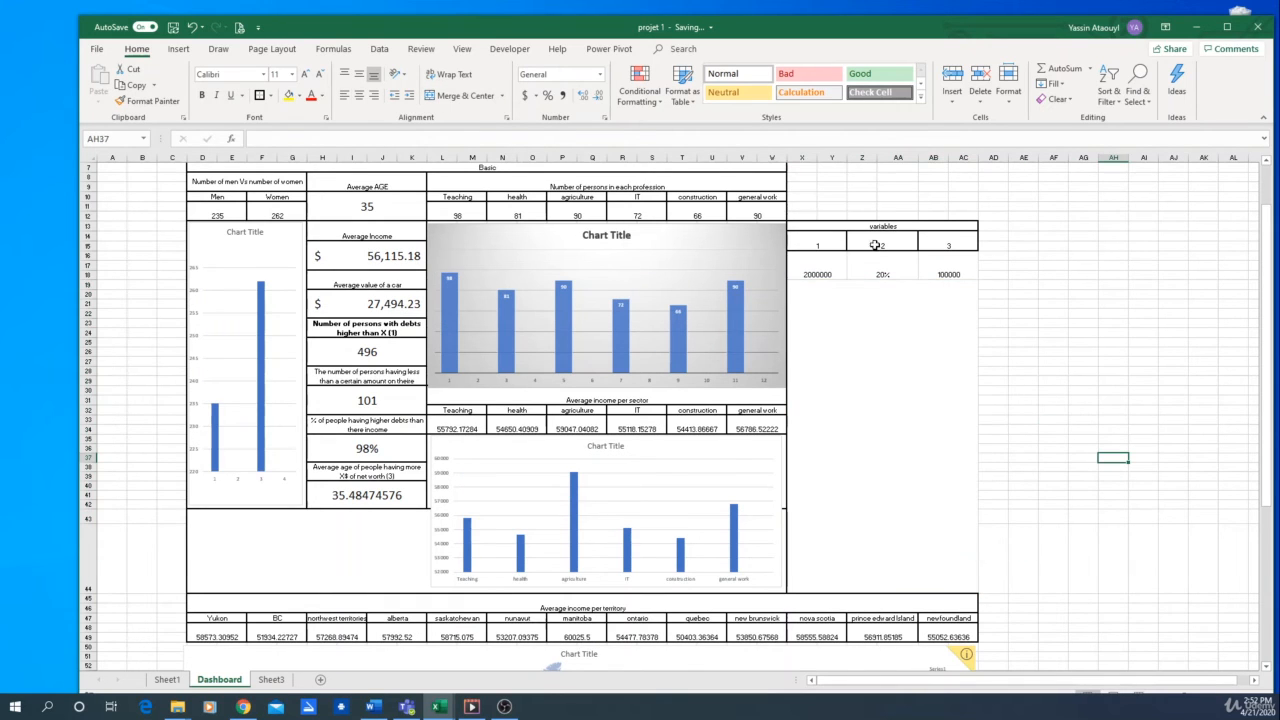
# Step: Add outside borders to the three variable value cells X16, Z16 and AB16
pyautogui.moveTo(819, 267); pyautogui.dragTo(929, 266)
pyautogui.click(829, 268)
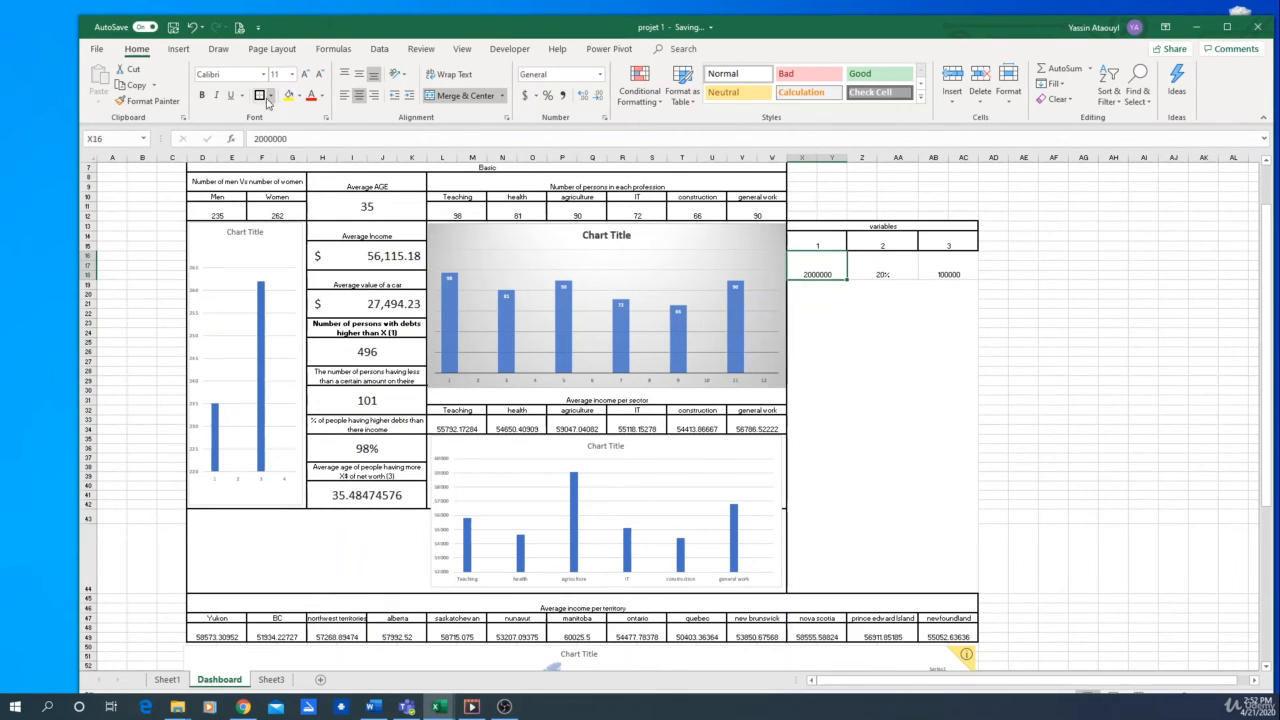
pyautogui.press('Right')
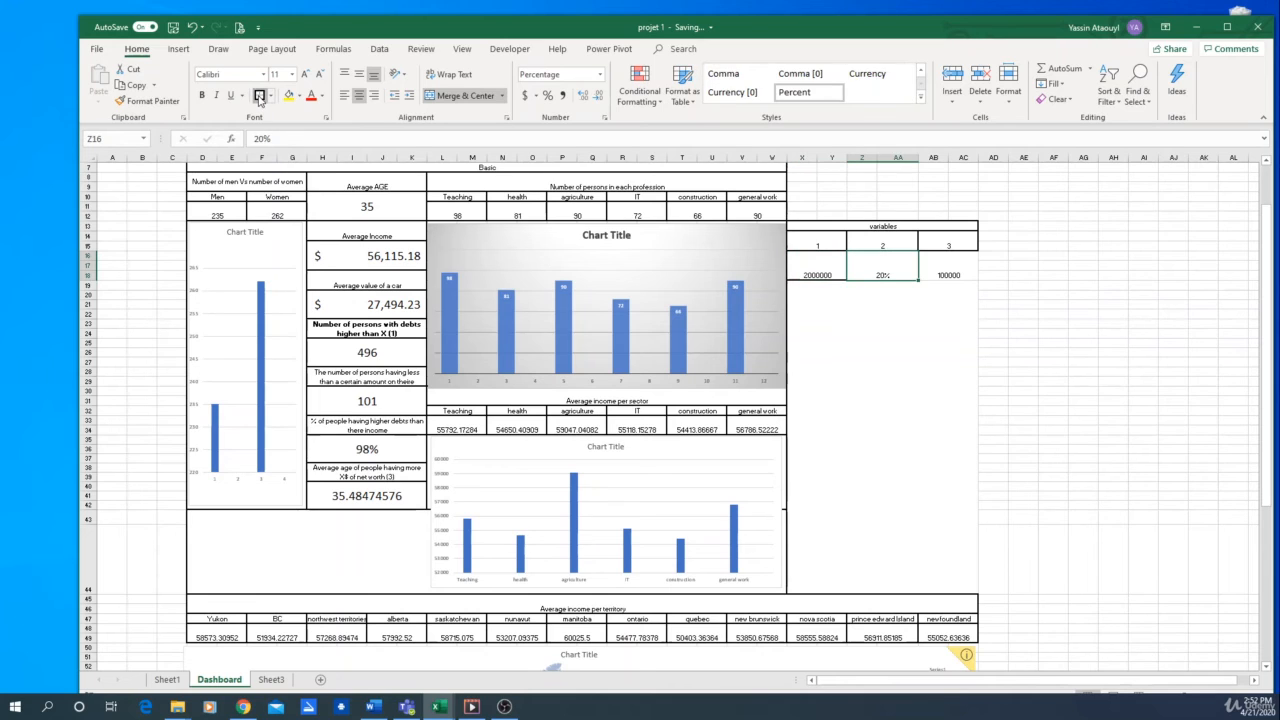
pyautogui.press('Right')
# Step: Merge the empty block X8:AC12 above the variables table into one cell
pyautogui.scroll(2, 983, 466)
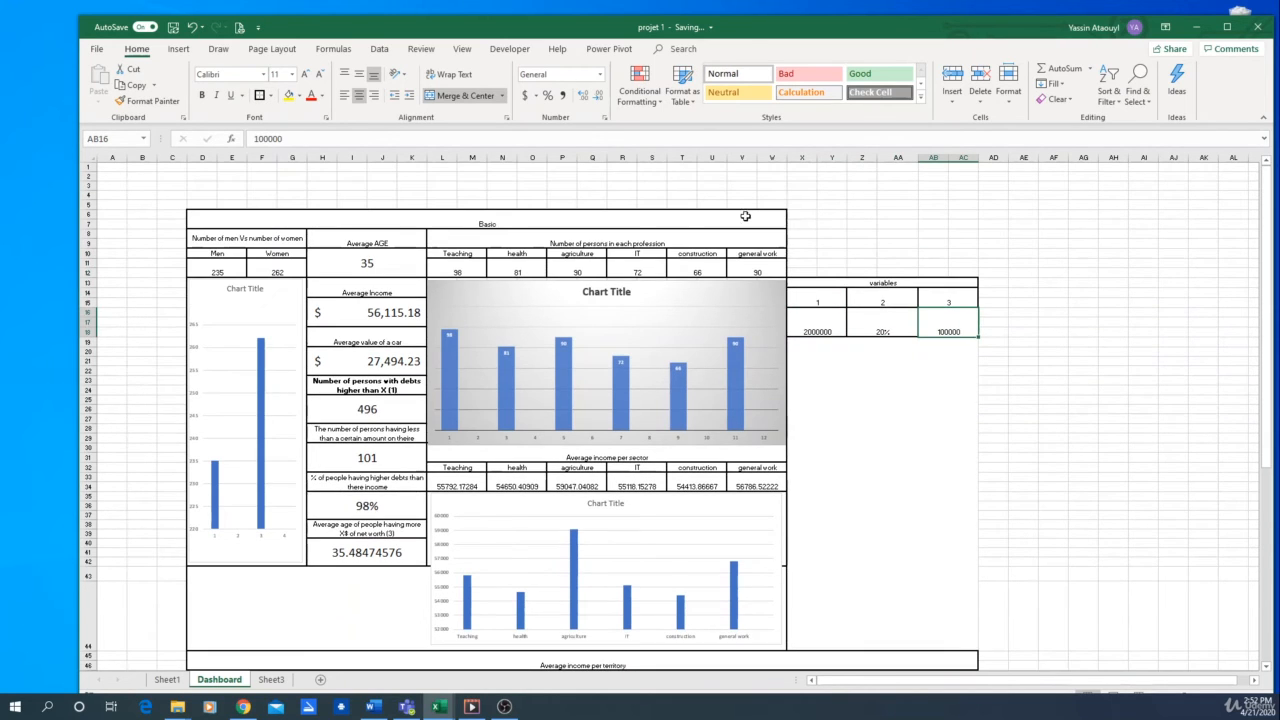
pyautogui.moveTo(796, 233); pyautogui.dragTo(964, 267)
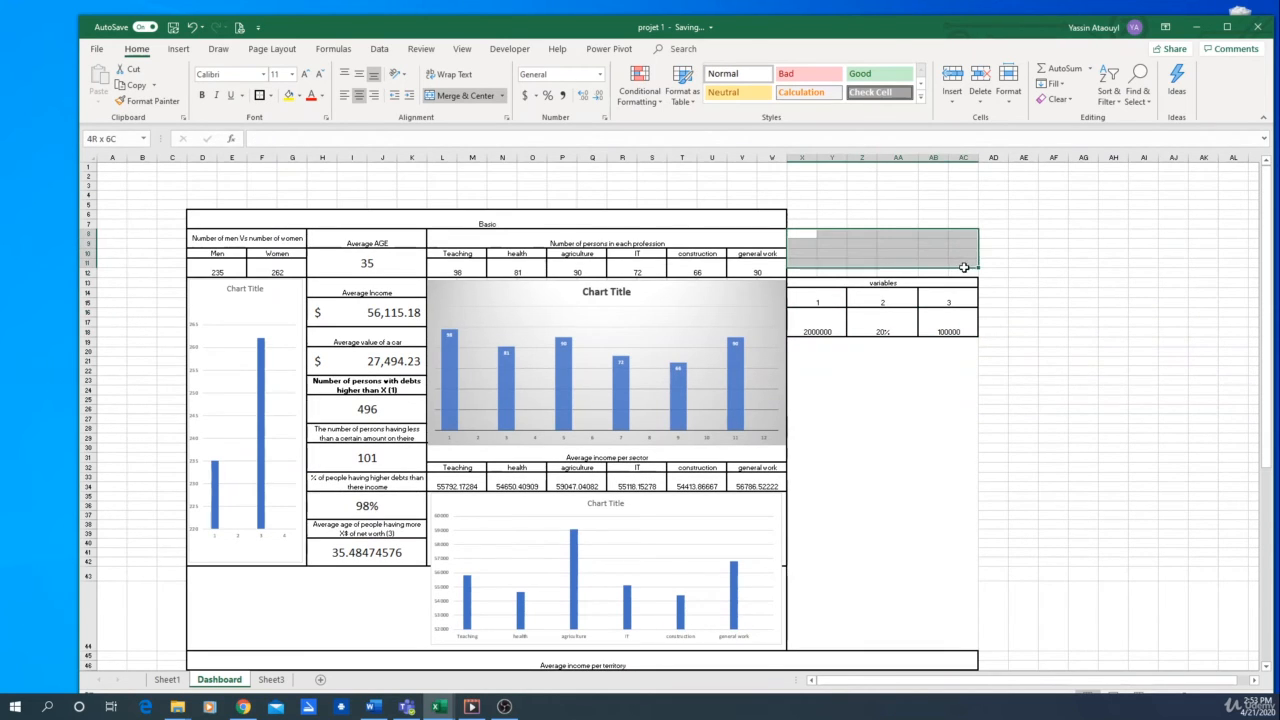
pyautogui.click(465, 95)
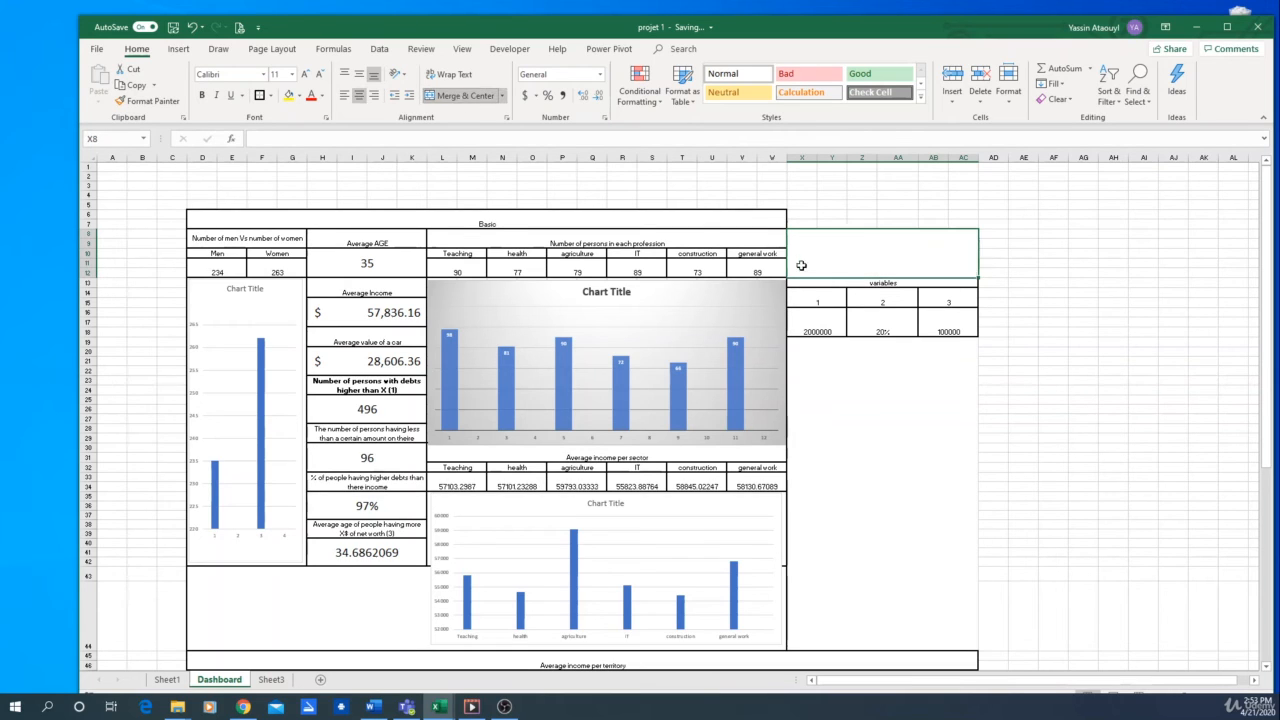
# Step: Add an outside border around the whole variables area X6:AC44
pyautogui.moveTo(811, 214); pyautogui.dragTo(955, 575)
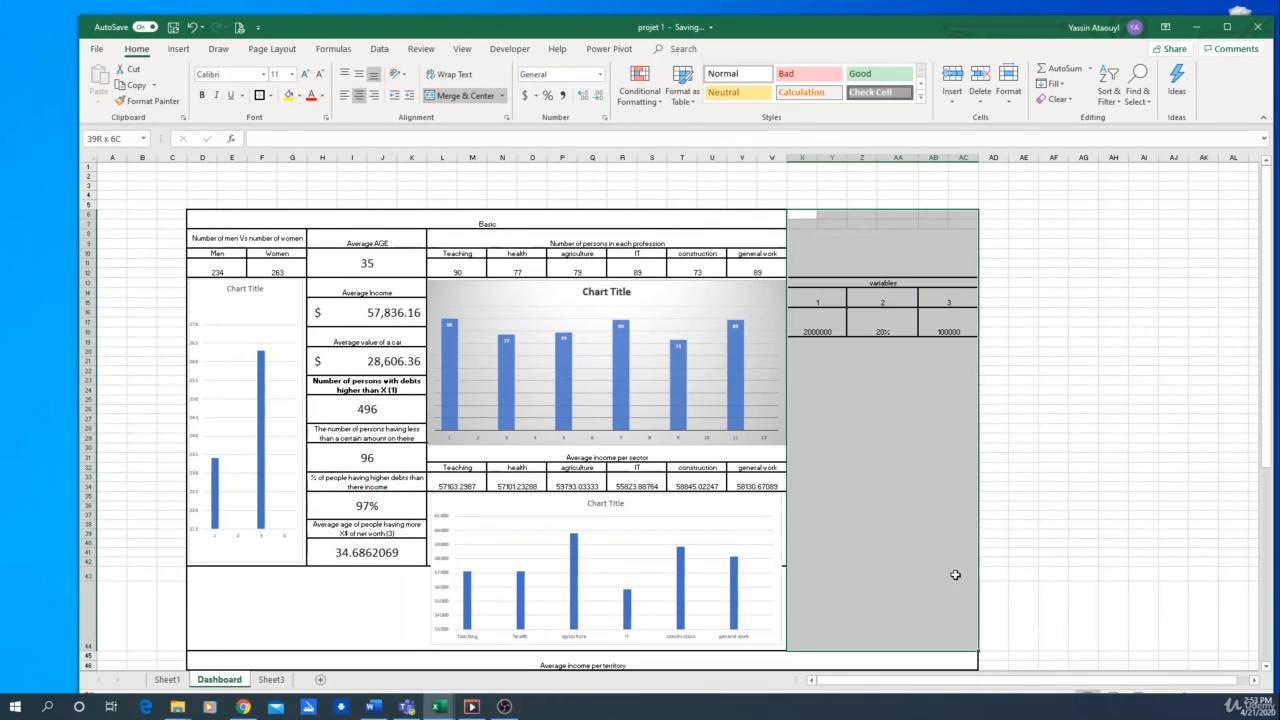
pyautogui.click(262, 96)
pyautogui.click(1070, 265)
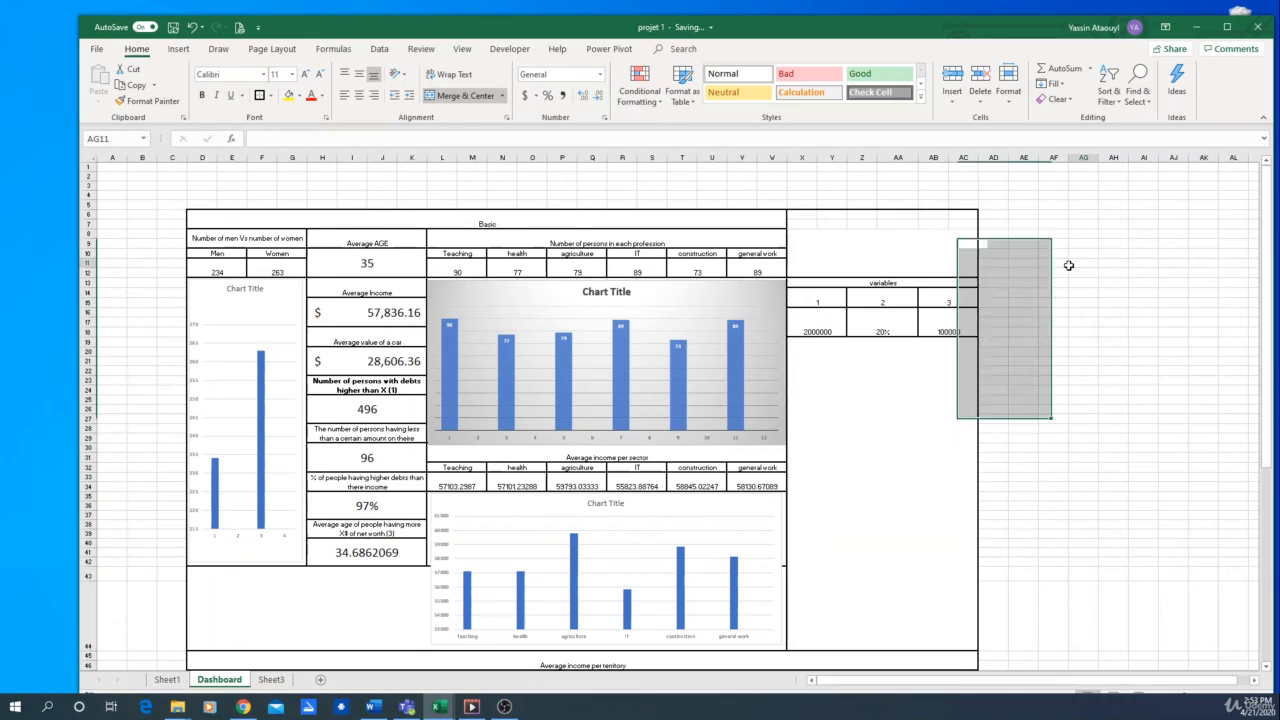
# Step: Extend the merged, centered "Basic" heading across D6:AC7 to span the variables area as well
pyautogui.moveTo(704, 218); pyautogui.dragTo(966, 218)
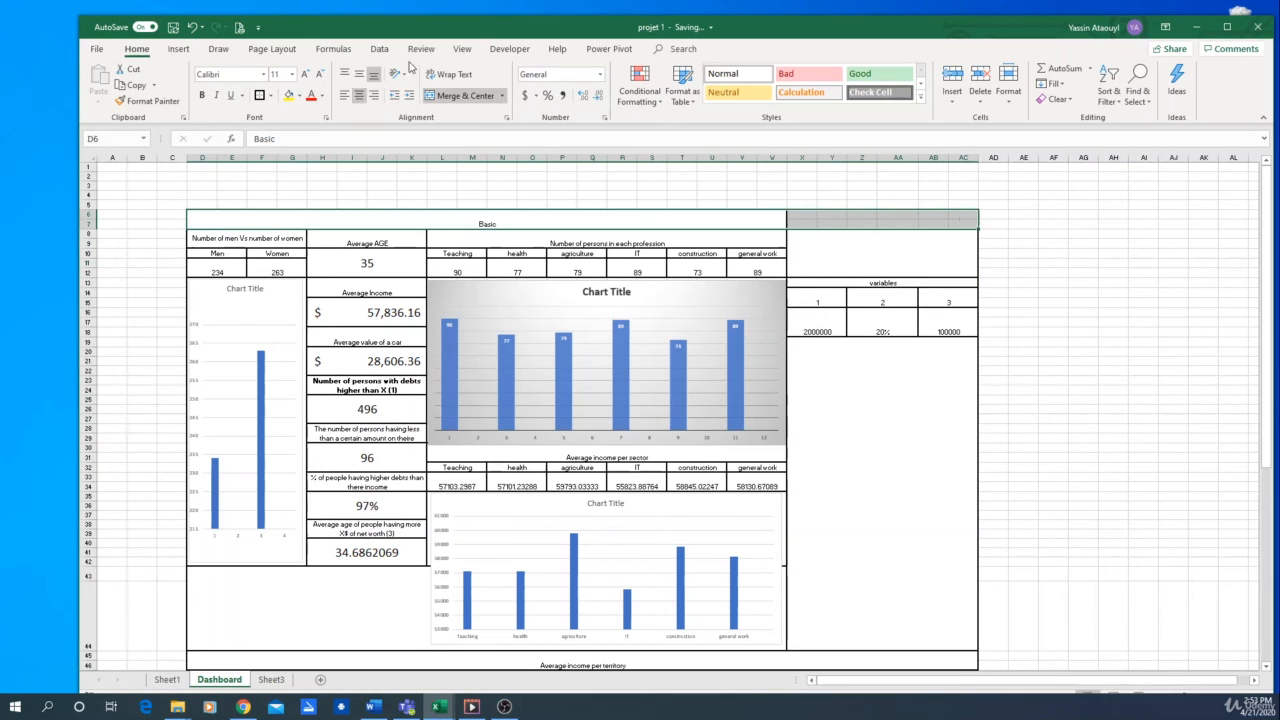
pyautogui.click(455, 96)
pyautogui.click(455, 96)
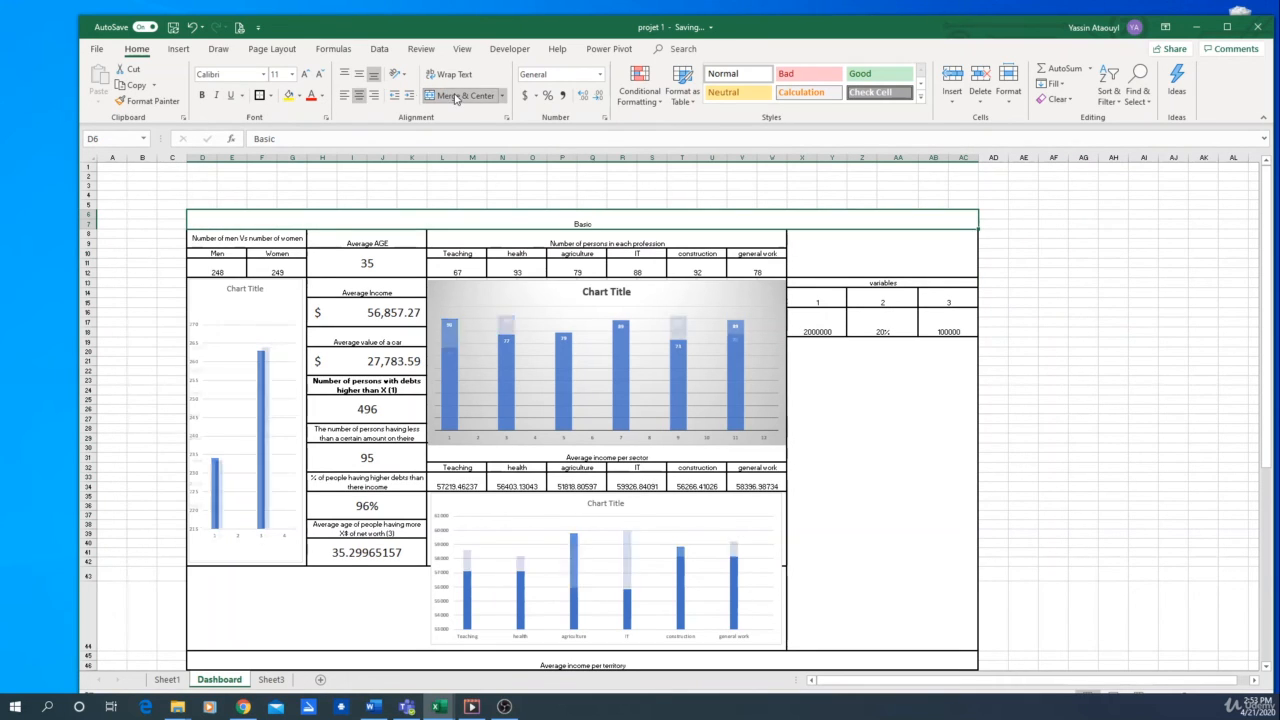
pyautogui.click(1088, 298)
# Step: Review the complete Dashboard layout, from the Basic section and variables table down to the territory map
pyautogui.scroll(-3, 1120, 345)
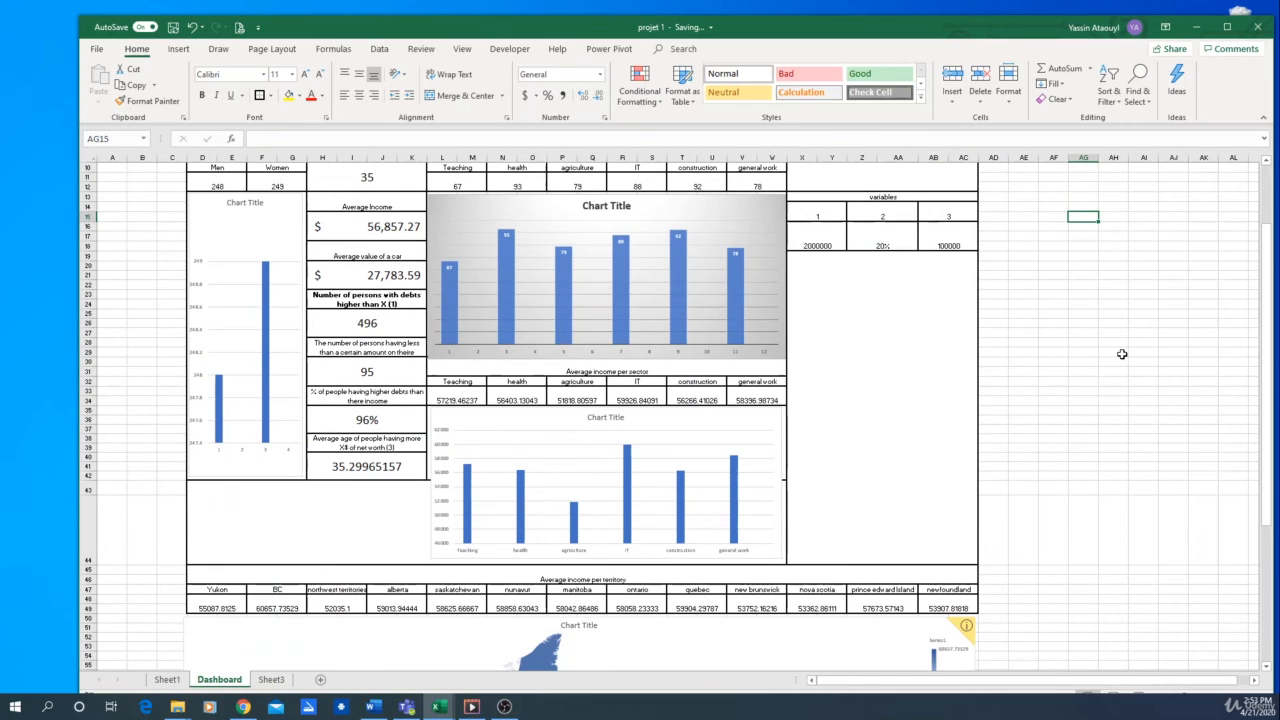
pyautogui.scroll(-10, 1092, 318)
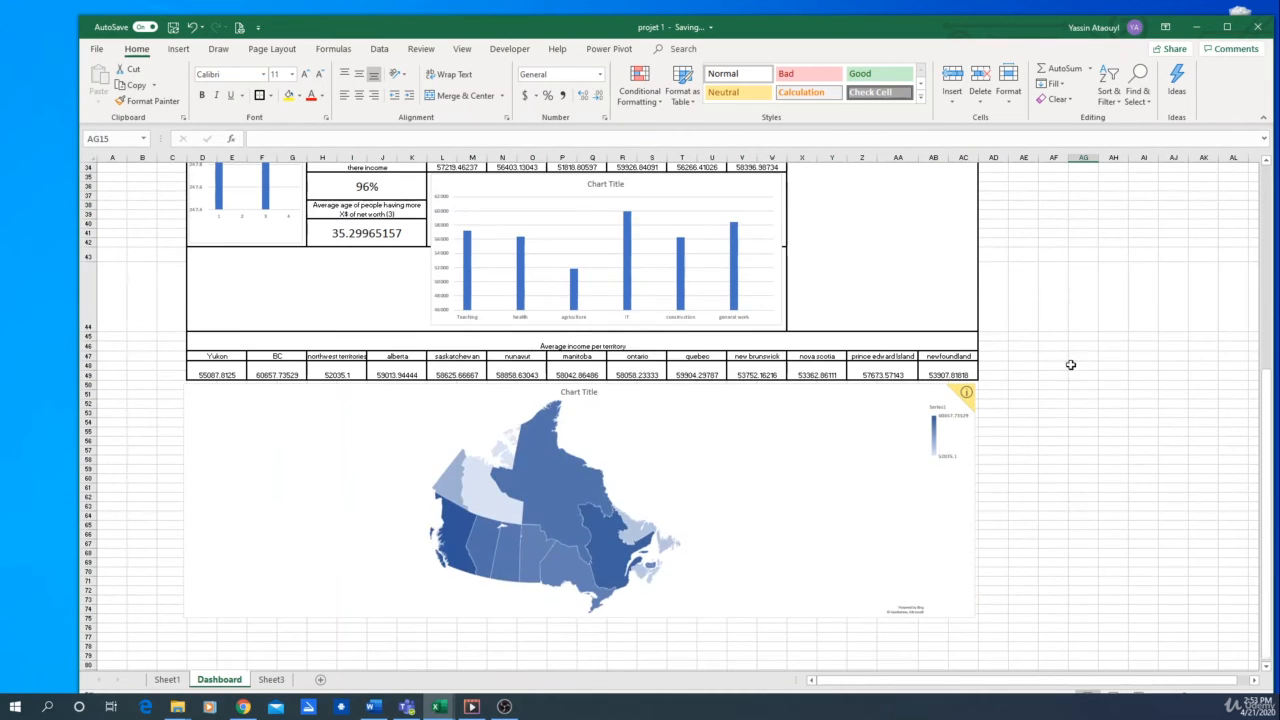
pyautogui.scroll(-4, 1074, 394)
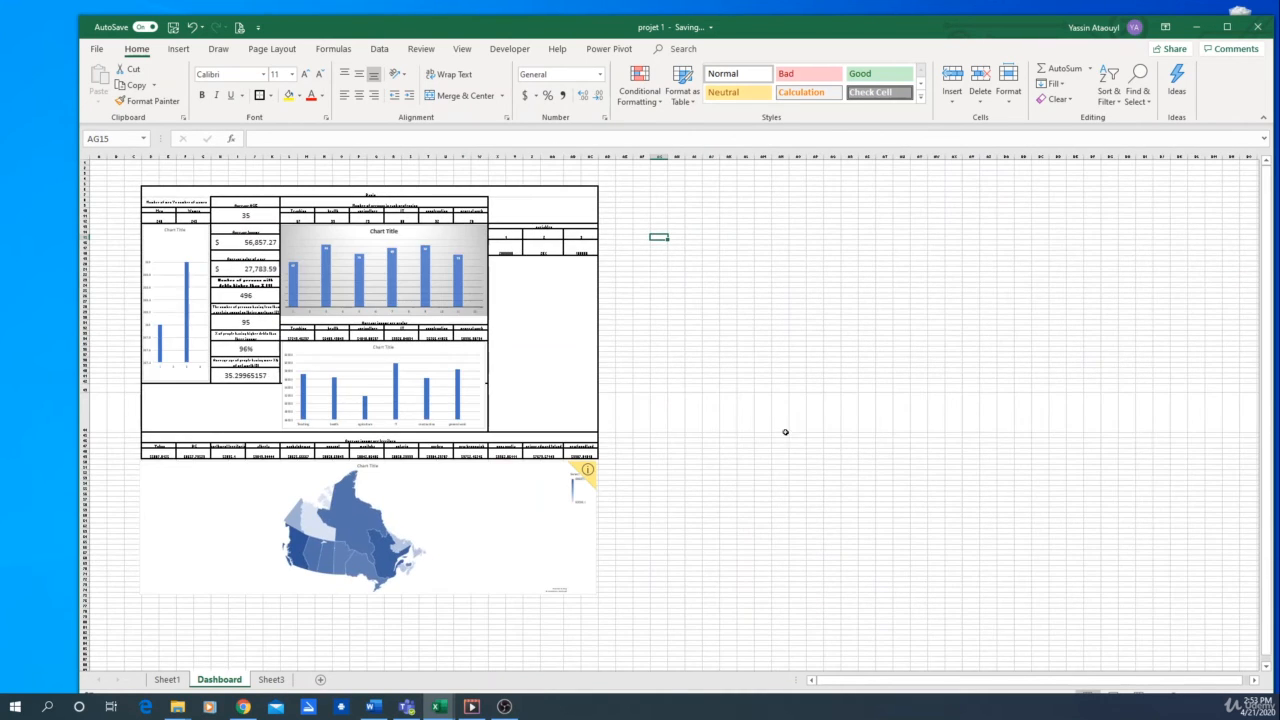
pyautogui.scroll(5, 484, 416)
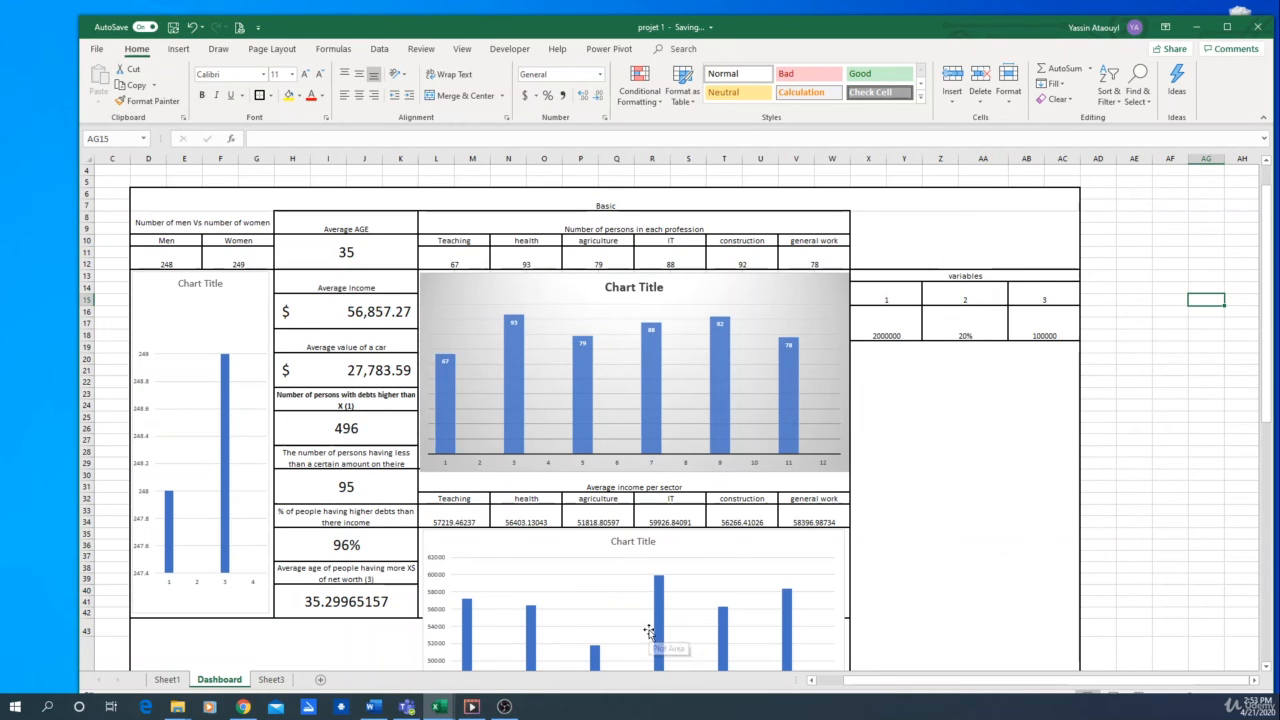
pyautogui.click(193, 226)
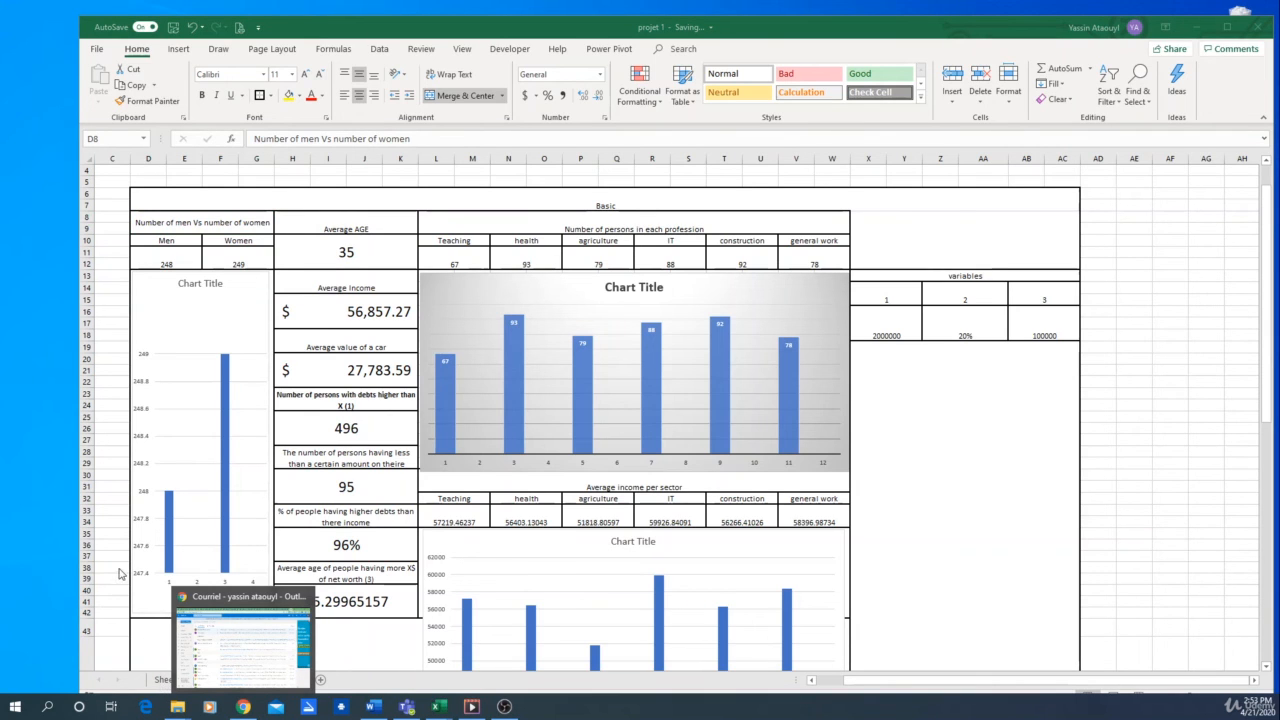
# Step: Examine Sheet1's data table and the calculation columns beside it, and compare them with the Dashboard
pyautogui.click(167, 680)
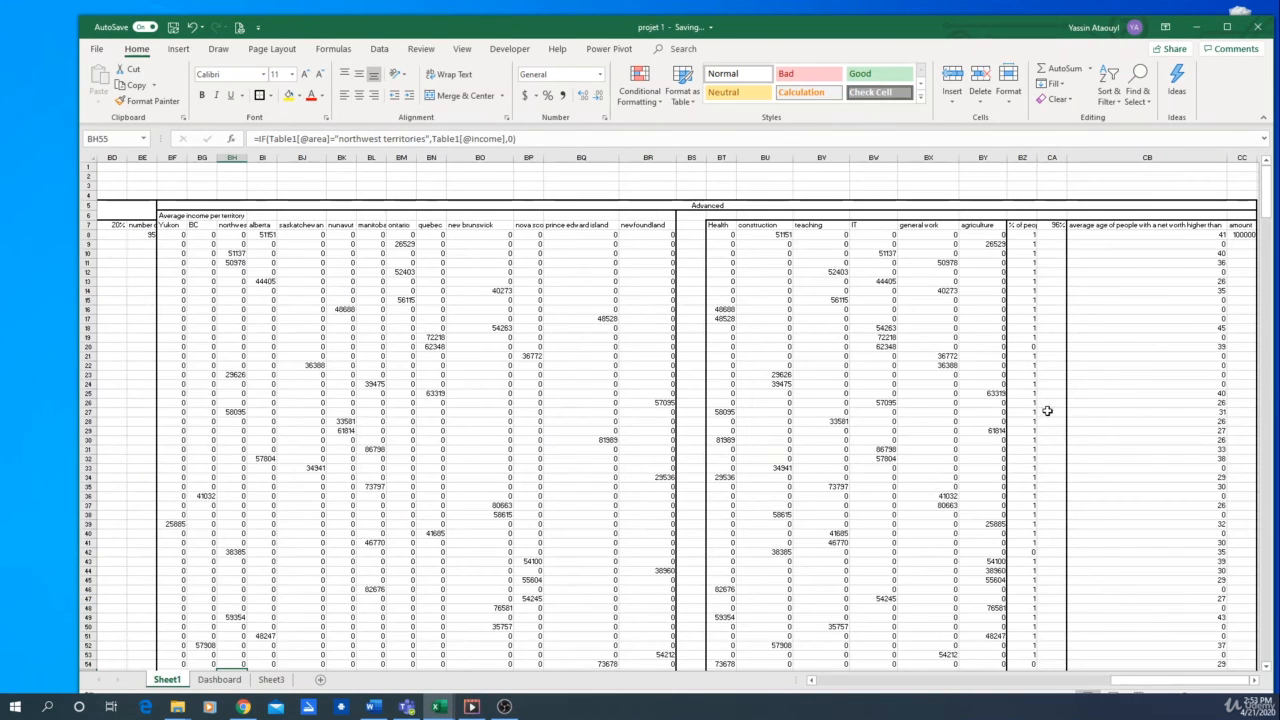
pyautogui.scroll(-3, 919, 566)
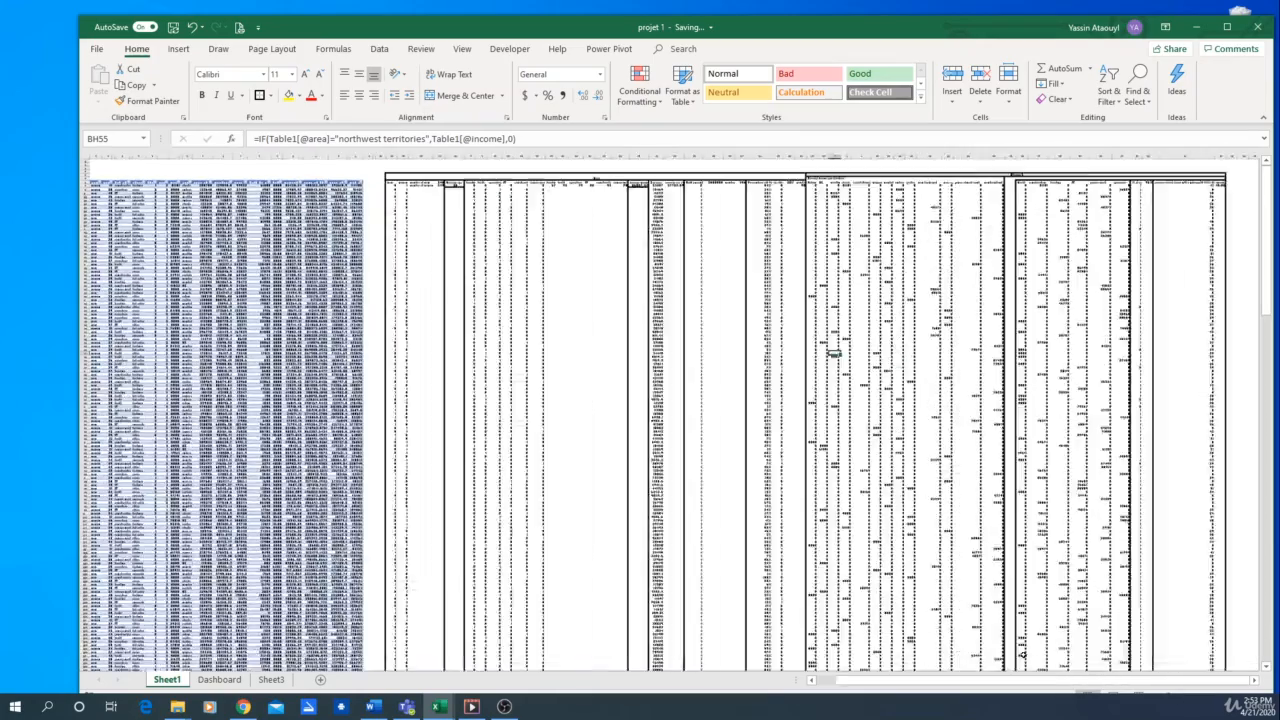
pyautogui.moveTo(1120, 683); pyautogui.dragTo(1016, 685)
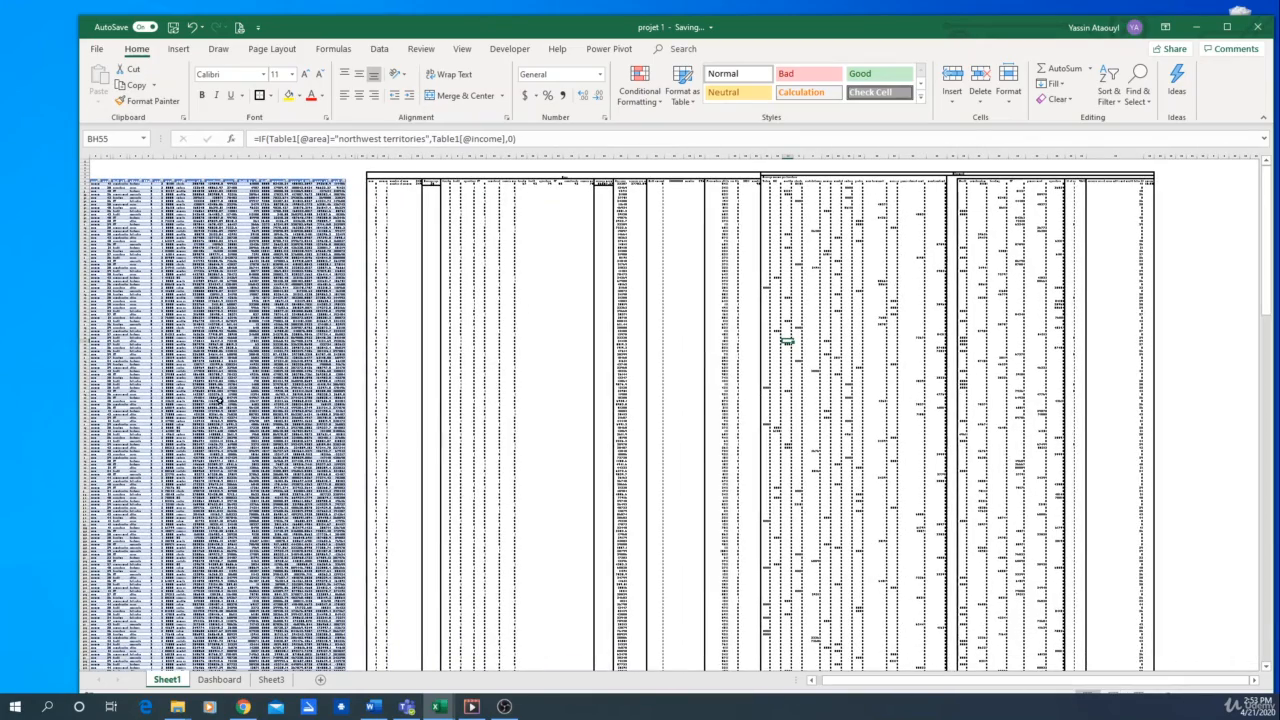
pyautogui.scroll(4, 217, 400)
pyautogui.scroll(-3, 560, 478)
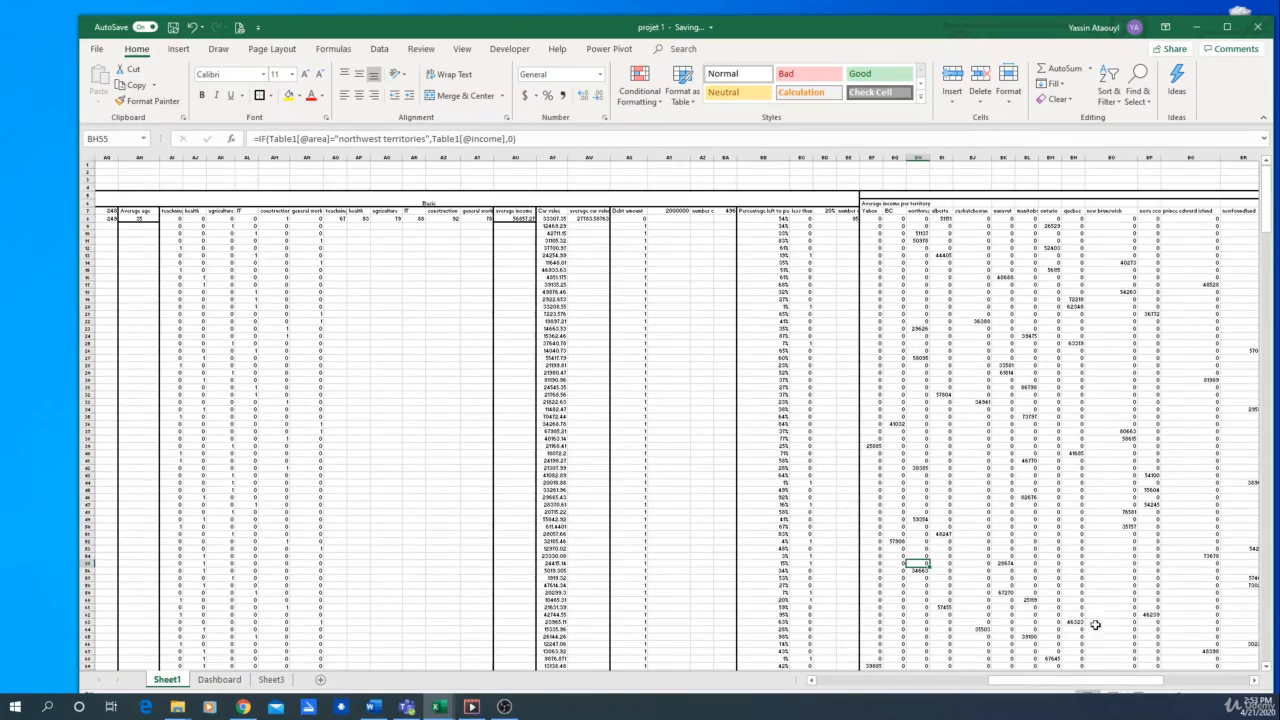
pyautogui.moveTo(1028, 684); pyautogui.dragTo(853, 687)
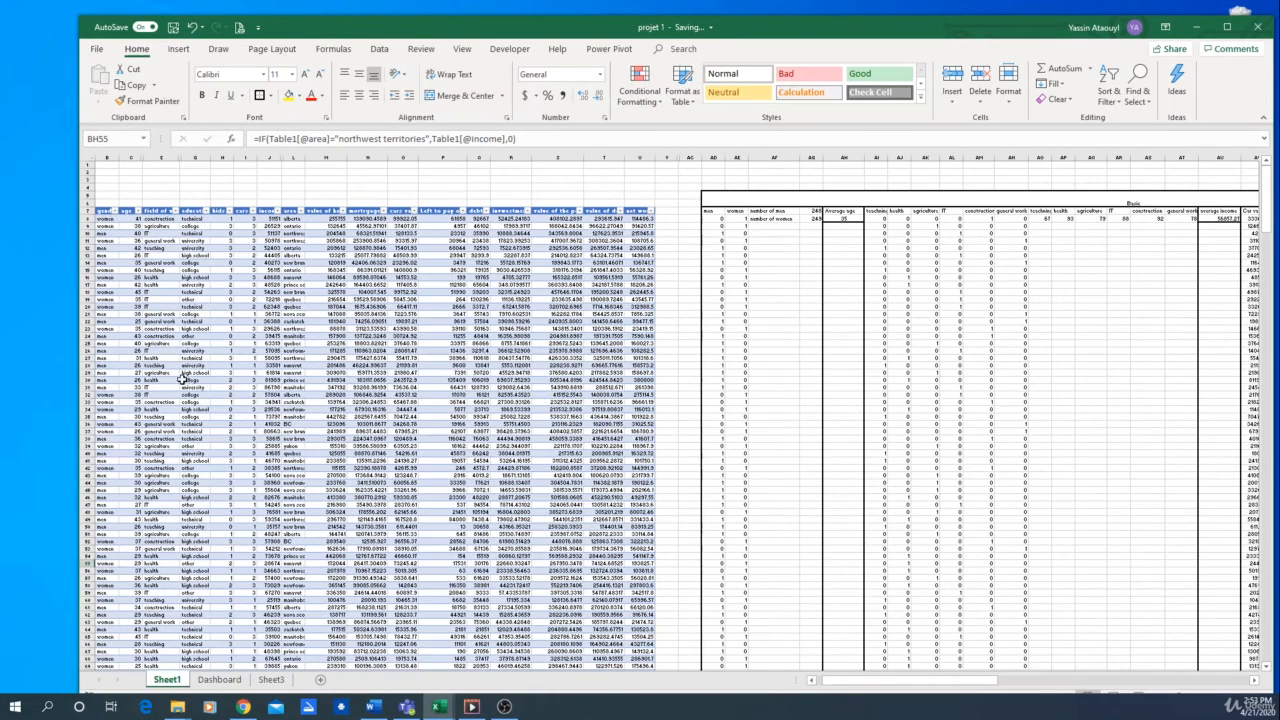
pyautogui.click(276, 684)
pyautogui.click(208, 684)
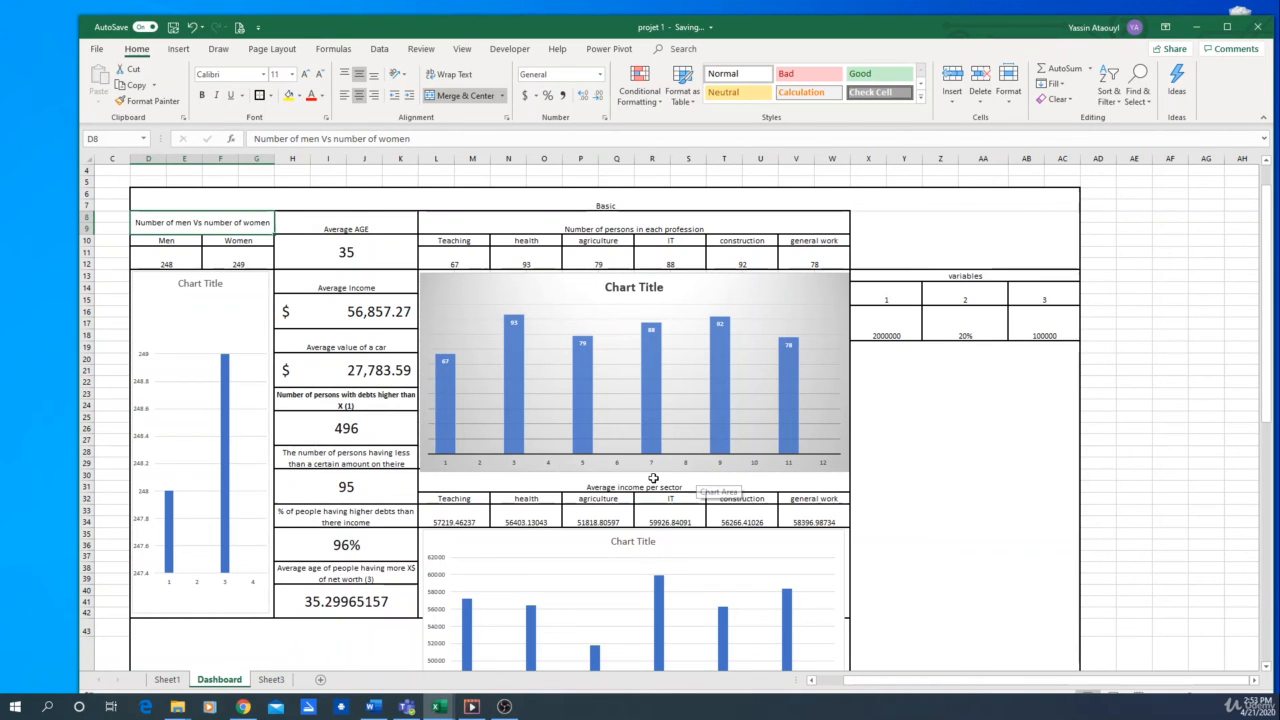
pyautogui.keyDown('ctrl'); pyautogui.scroll(-1, 651, 478); pyautogui.keyUp('ctrl')
pyautogui.keyDown('ctrl'); pyautogui.scroll(-1, 651, 478); pyautogui.keyUp('ctrl')
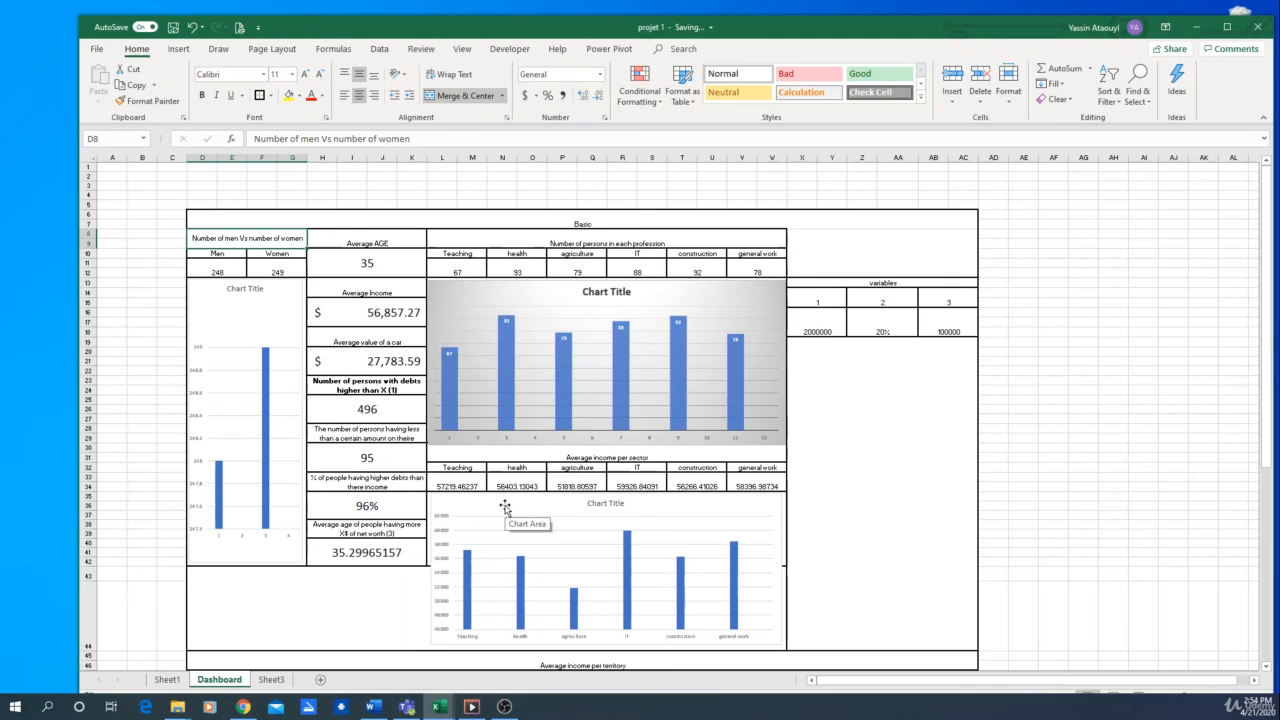
# Step: Review Sheet1's Basic and Advanced calculation columns through to the last one, and go back to the Dashboard
pyautogui.click(167, 680)
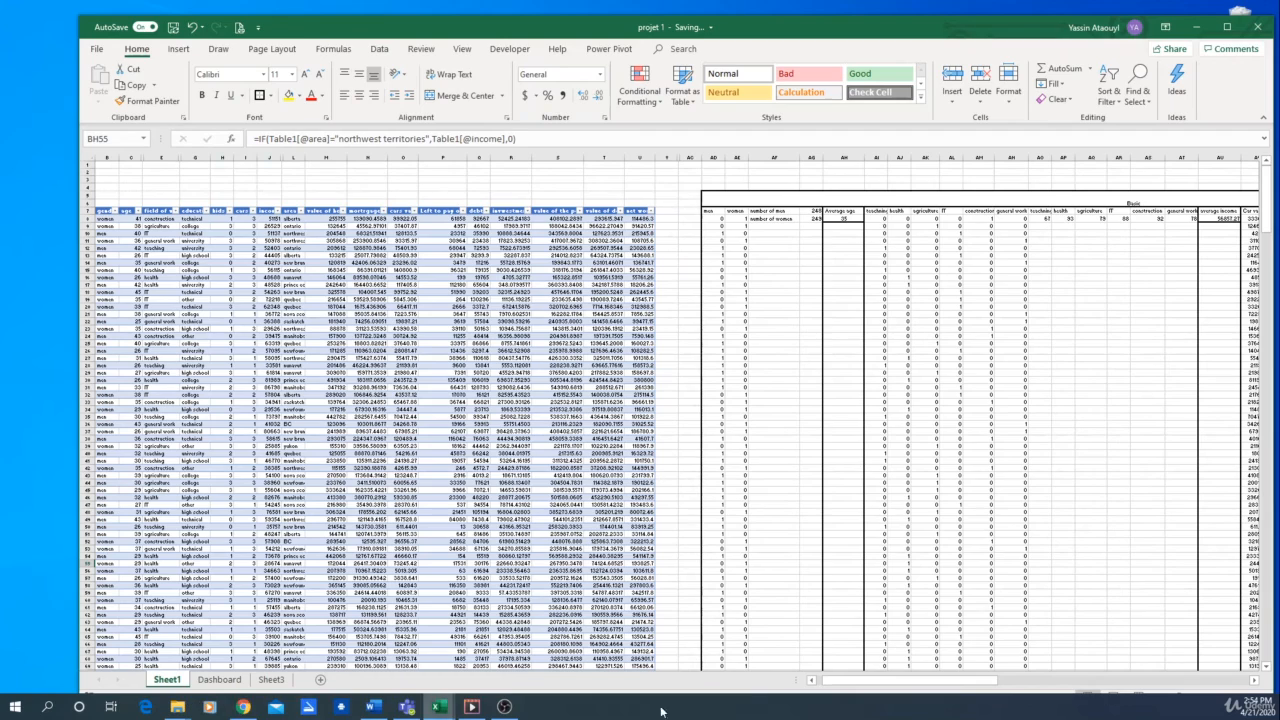
pyautogui.keyDown('ctrl'); pyautogui.scroll(-3, 663, 503); pyautogui.keyUp('ctrl')
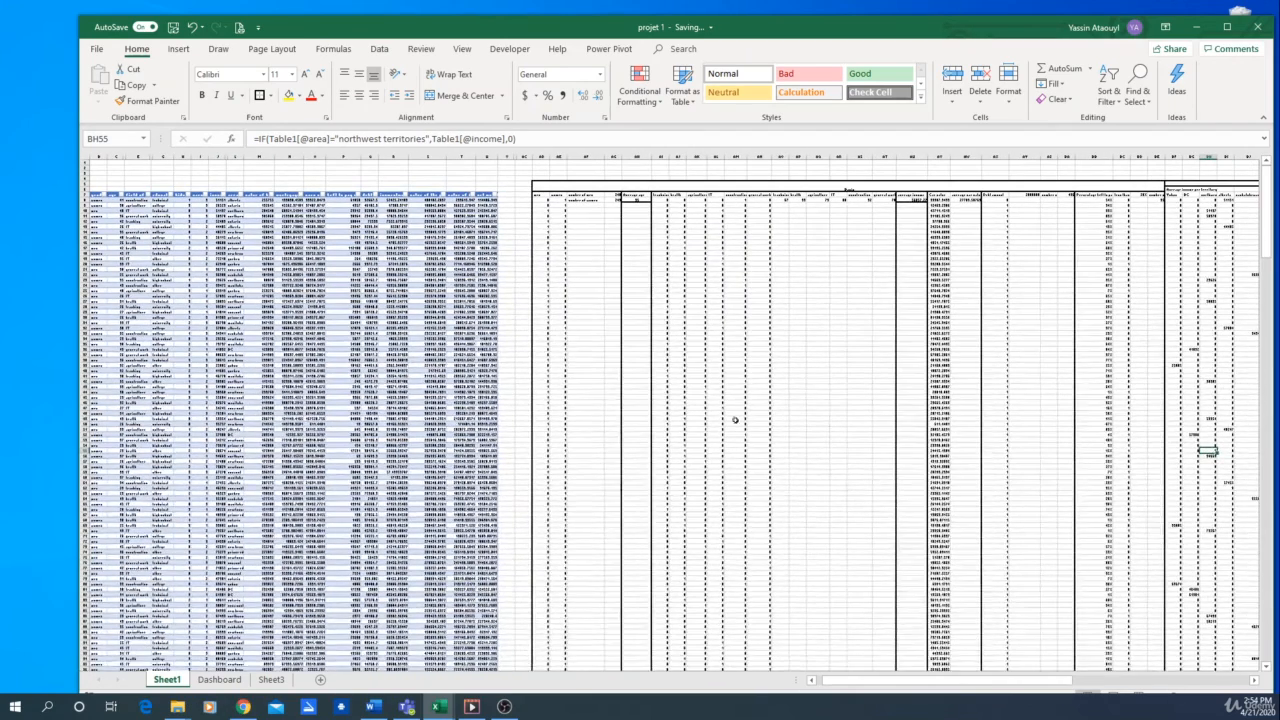
pyautogui.press('Right')
pyautogui.press('Right')
pyautogui.press('Right')
pyautogui.press('Right')
pyautogui.press('Right')
pyautogui.press('Right')
pyautogui.press('Right')
pyautogui.press('Right')
pyautogui.press('Right')
pyautogui.press('Right')
pyautogui.press('Right')
pyautogui.press('Right')
pyautogui.press('Right')
pyautogui.press('Right')
pyautogui.press('Right')
pyautogui.press('Right')
pyautogui.press('Right')
pyautogui.press('Right')
pyautogui.press('Right')
pyautogui.press('Right')
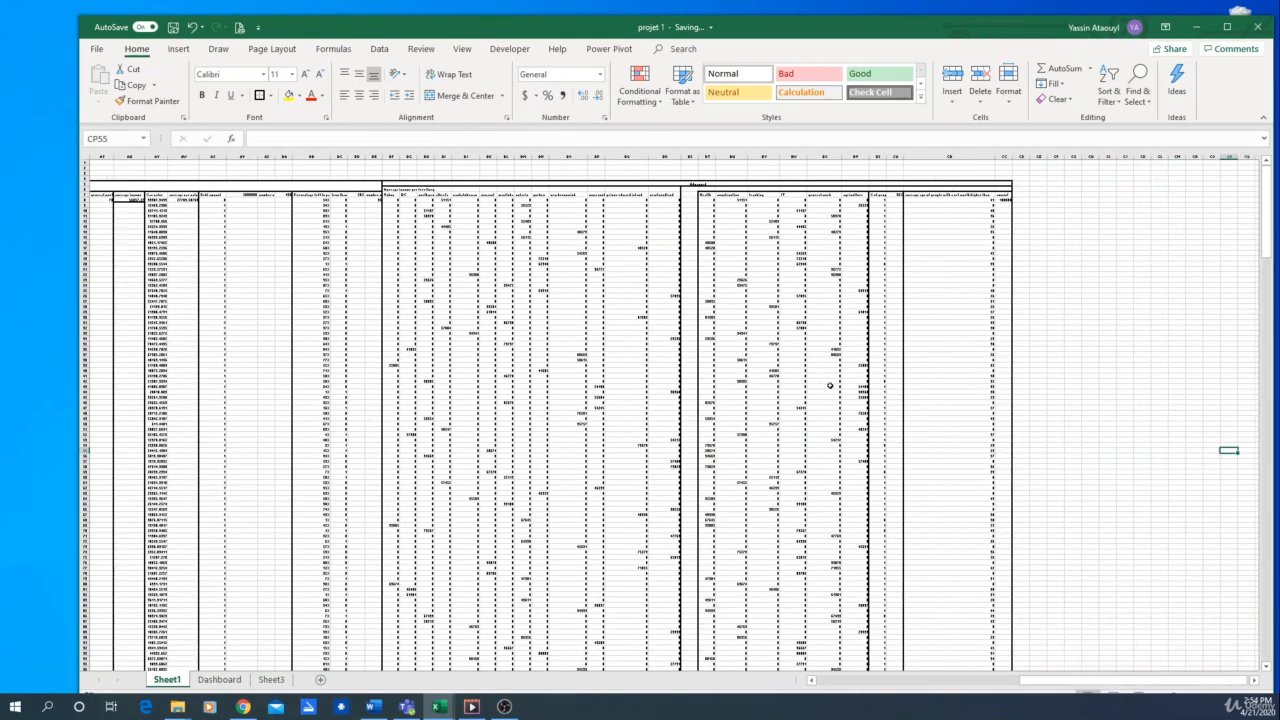
pyautogui.click(219, 680)
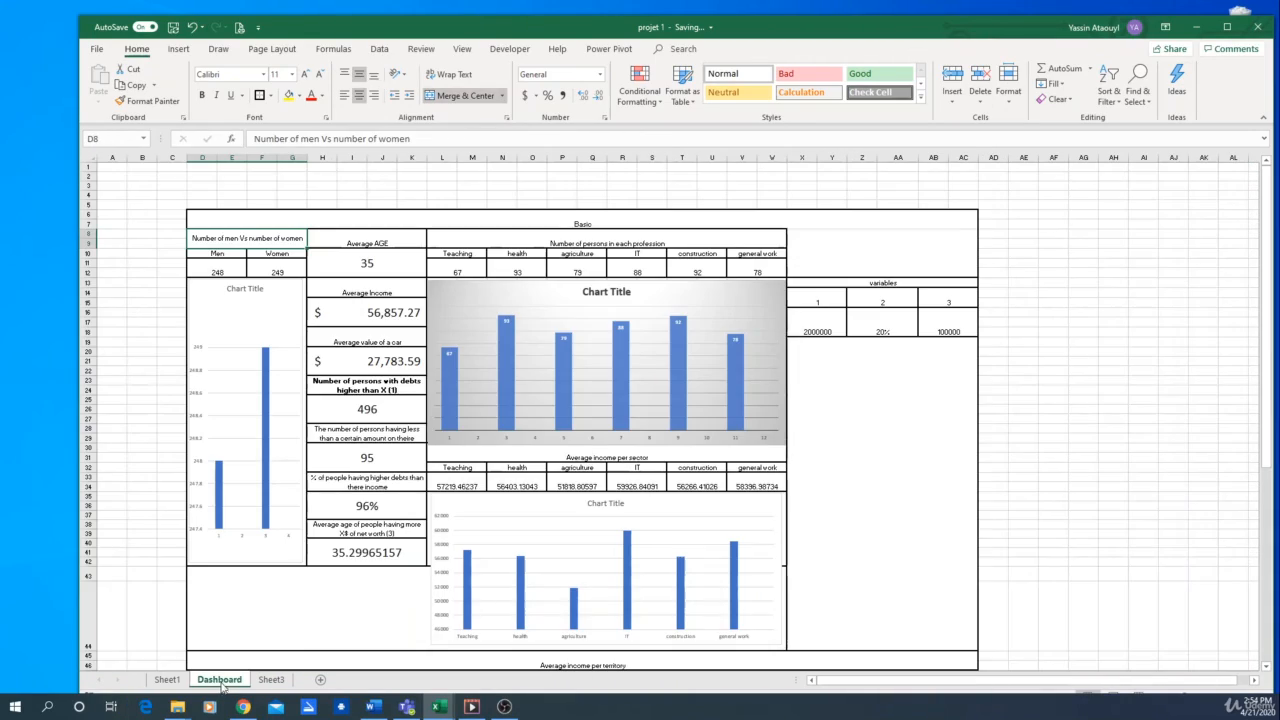